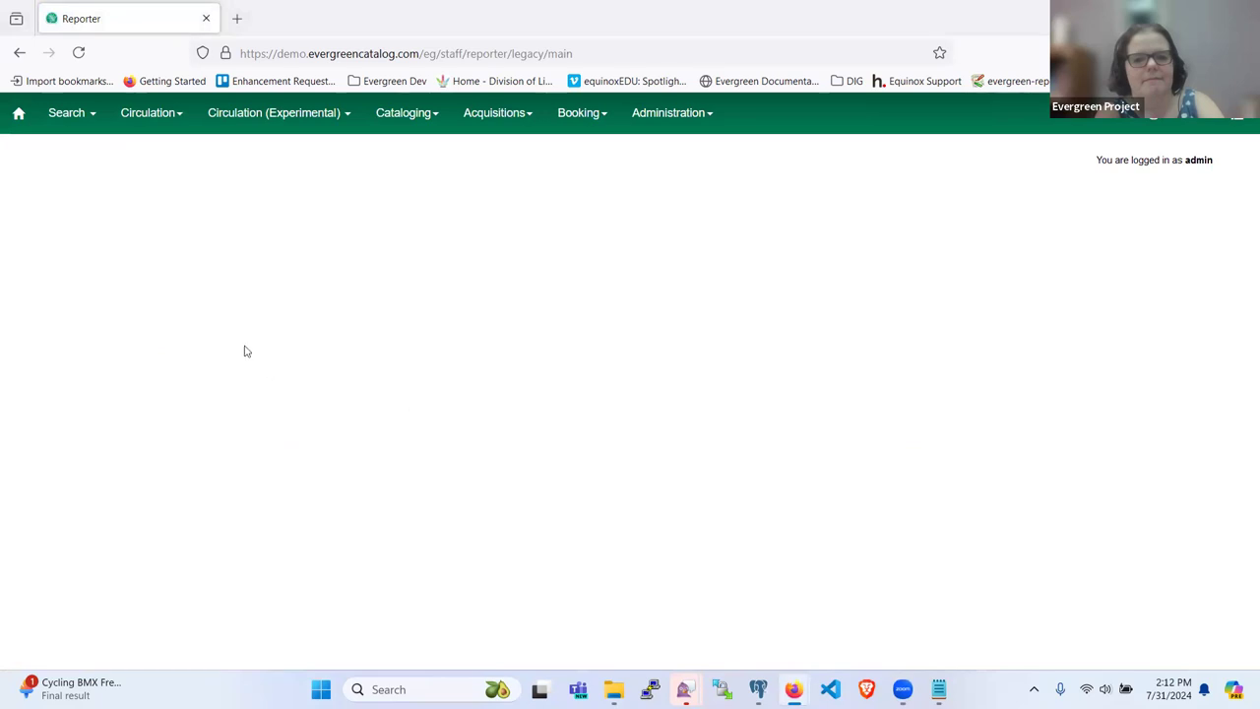
Step: Open the Sample templates folder and start a new blank template there
{"action": "left_click", "coordinate": [62, 215]}
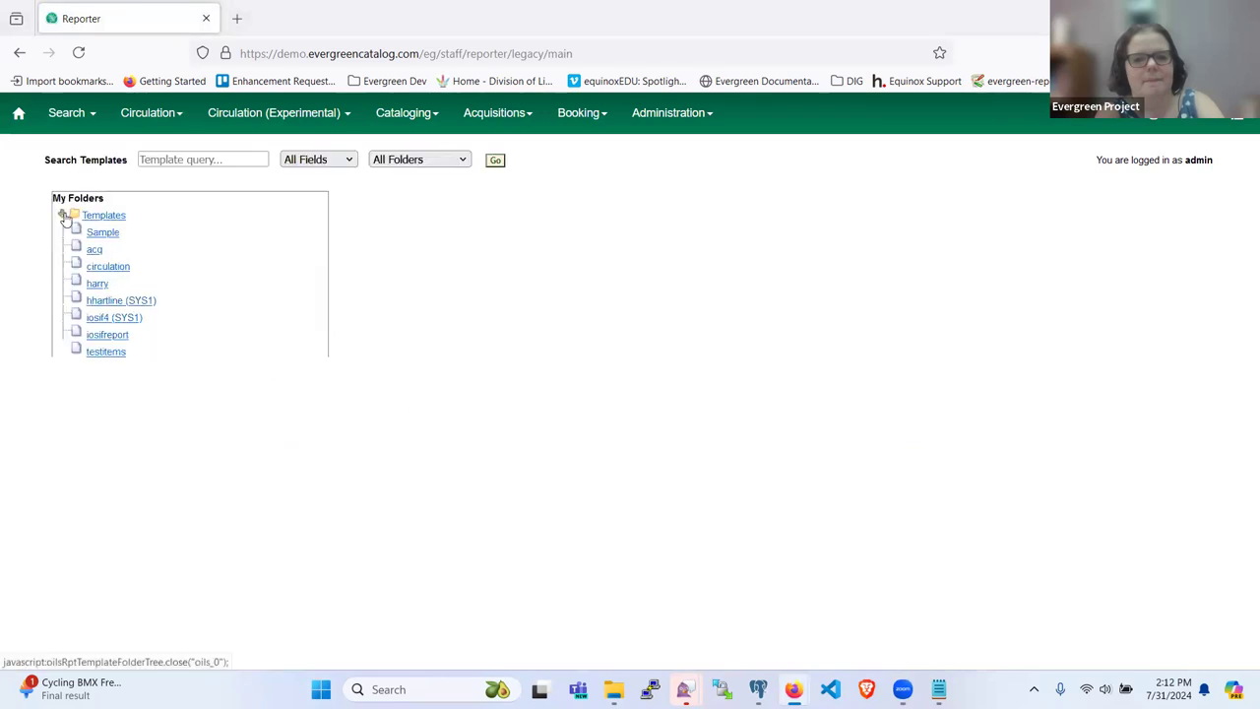
{"action": "left_click", "coordinate": [103, 233]}
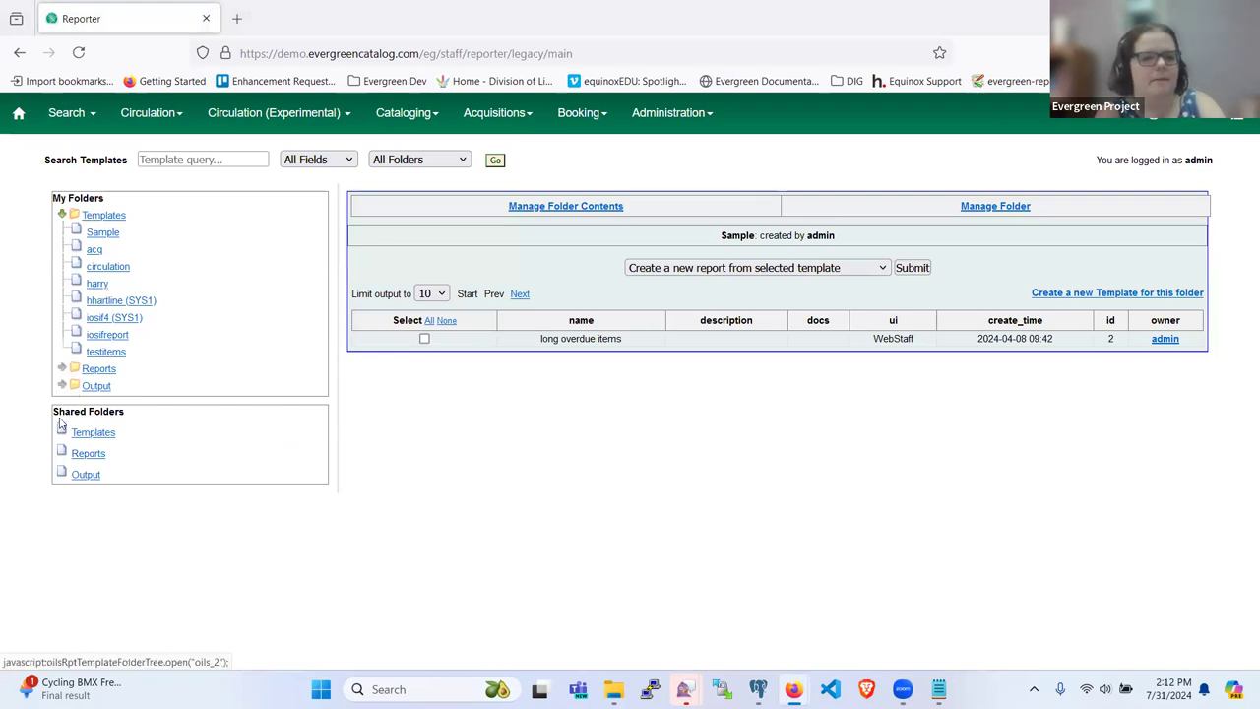
{"action": "left_click", "coordinate": [103, 233]}
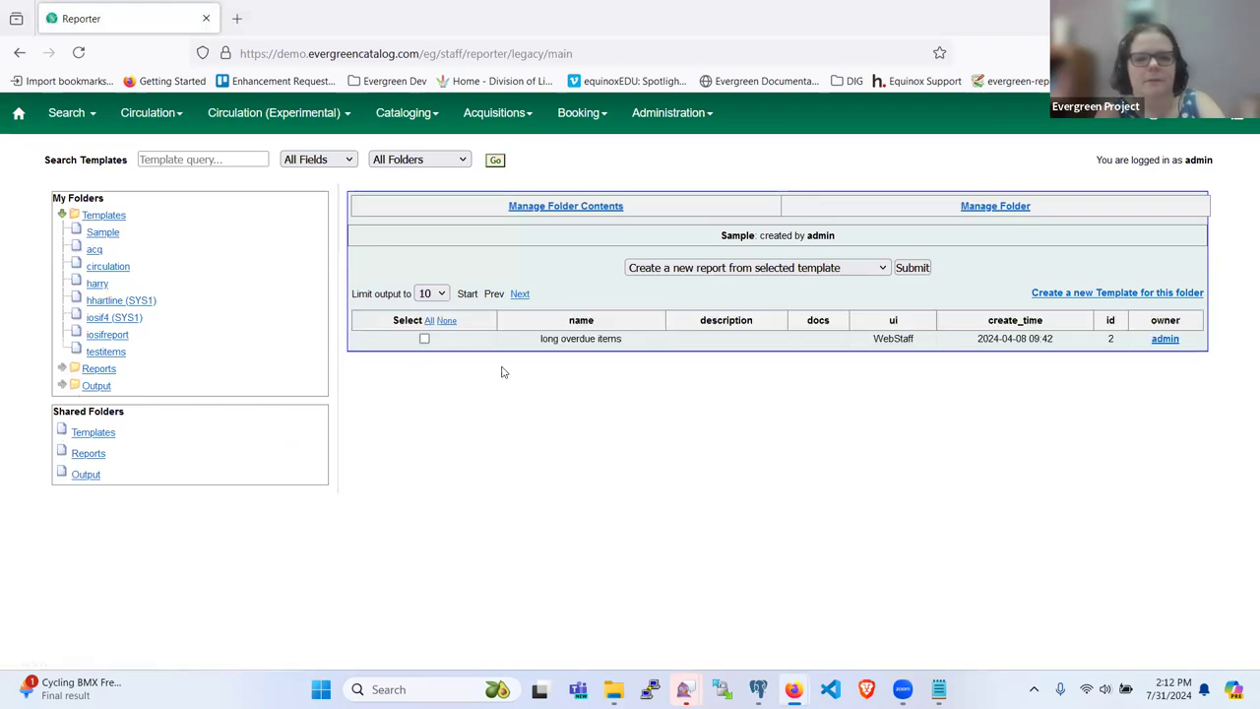
{"action": "left_click", "coordinate": [911, 268]}
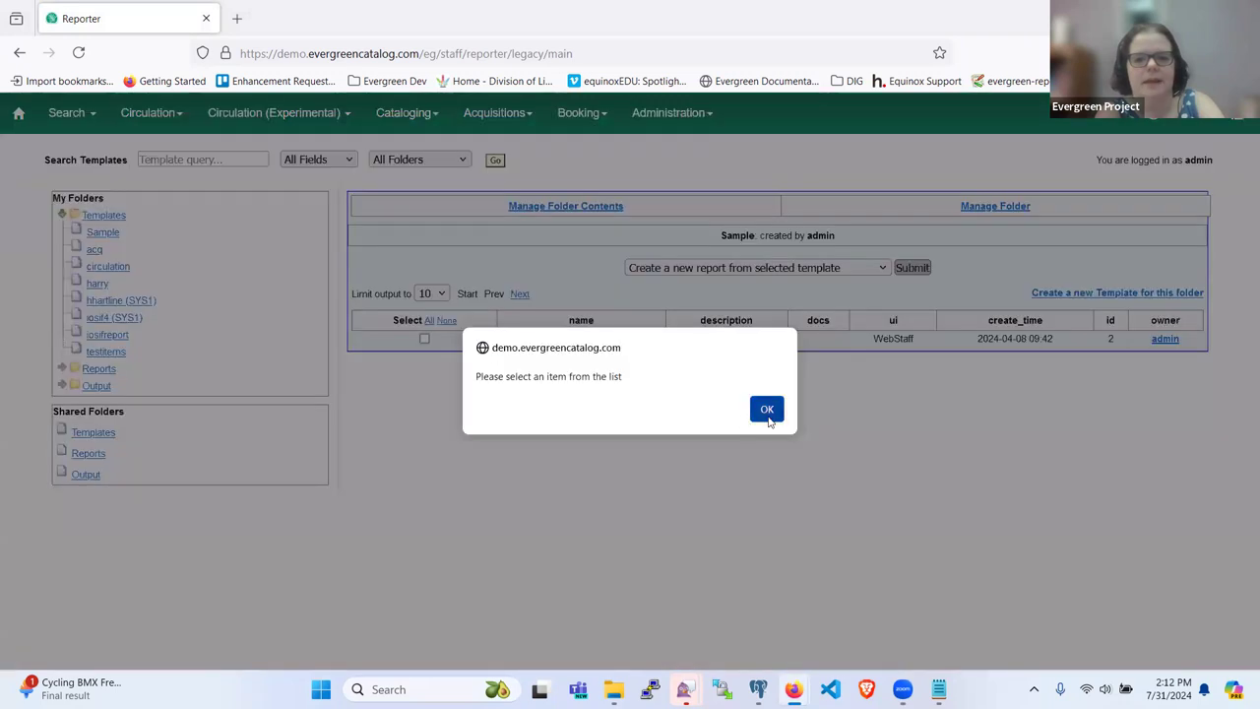
{"action": "left_click", "coordinate": [763, 411]}
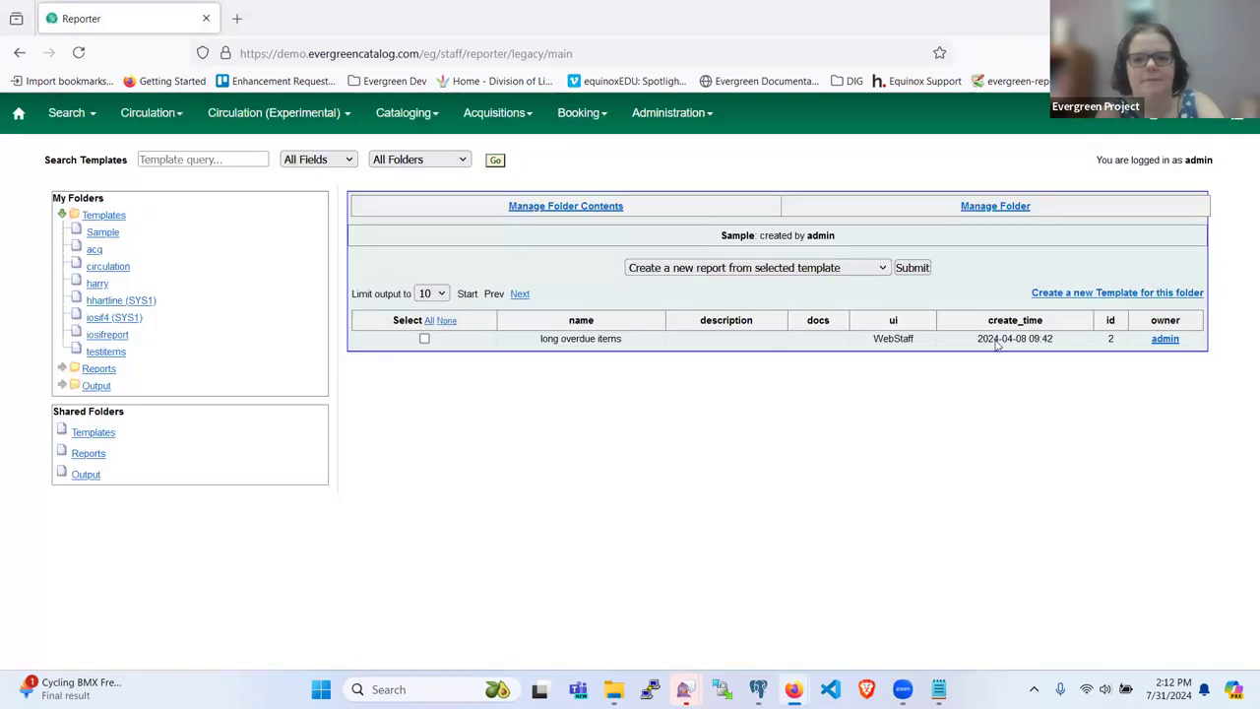
{"action": "left_click", "coordinate": [1036, 293]}
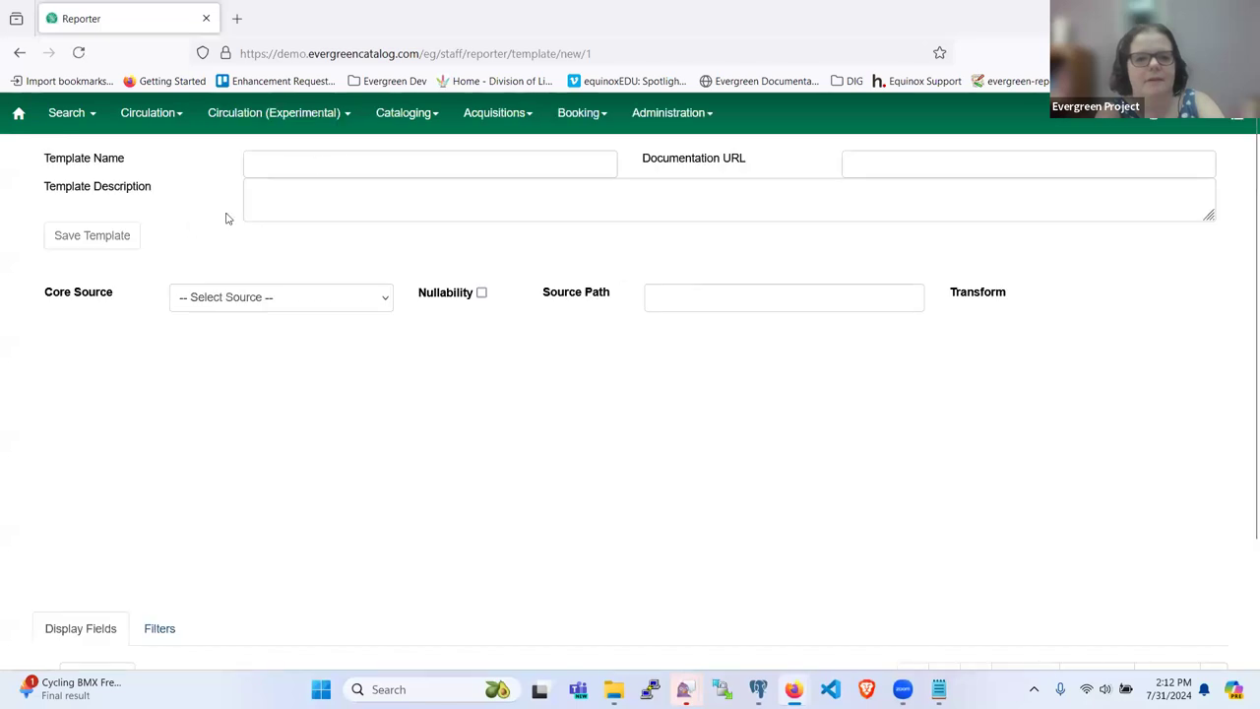
Step: Pick 'Billable Transaction Summary with Billing Location' from the Core Source list
{"action": "left_click", "coordinate": [259, 297]}
{"action": "scroll", "coordinate": [254, 375], "scroll_direction": "down", "scroll_amount": 5}
{"action": "scroll", "coordinate": [281, 479], "scroll_direction": "up", "scroll_amount": 4}
{"action": "scroll", "coordinate": [289, 512], "scroll_direction": "down", "scroll_amount": 3}
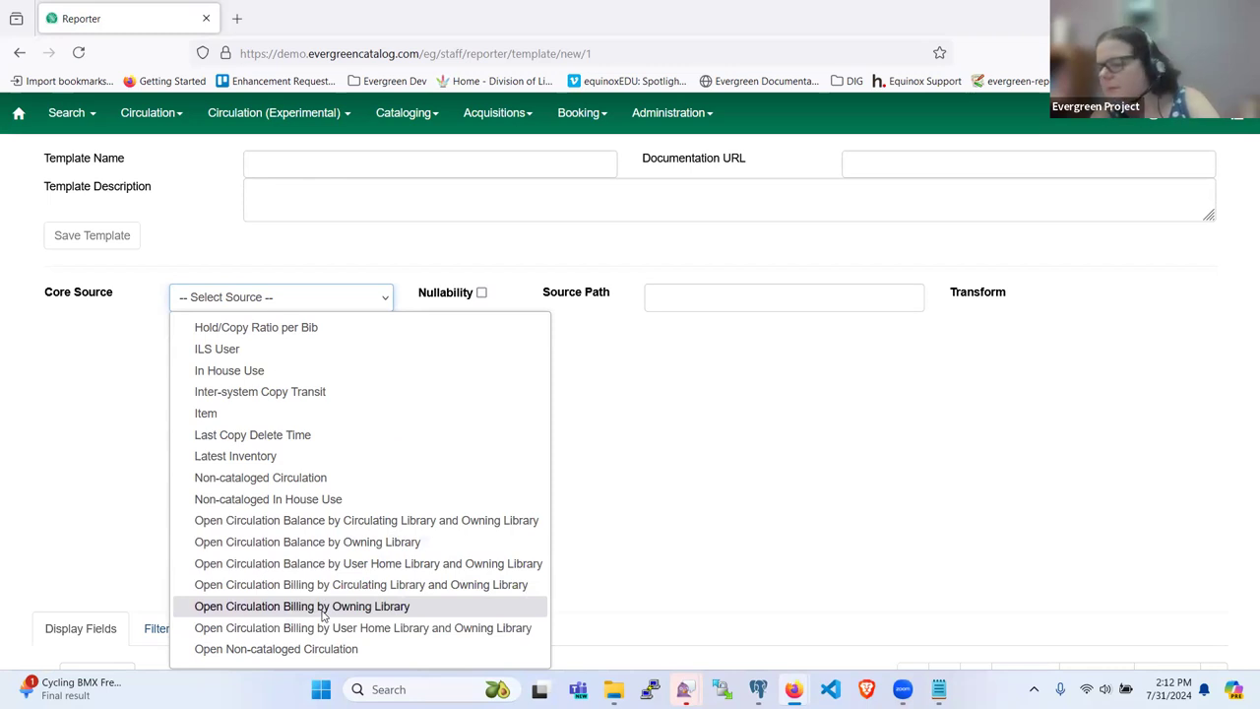
{"action": "scroll", "coordinate": [322, 615], "scroll_direction": "up", "scroll_amount": 3}
{"action": "scroll", "coordinate": [323, 615], "scroll_direction": "down", "scroll_amount": 5}
{"action": "scroll", "coordinate": [324, 613], "scroll_direction": "up", "scroll_amount": 10}
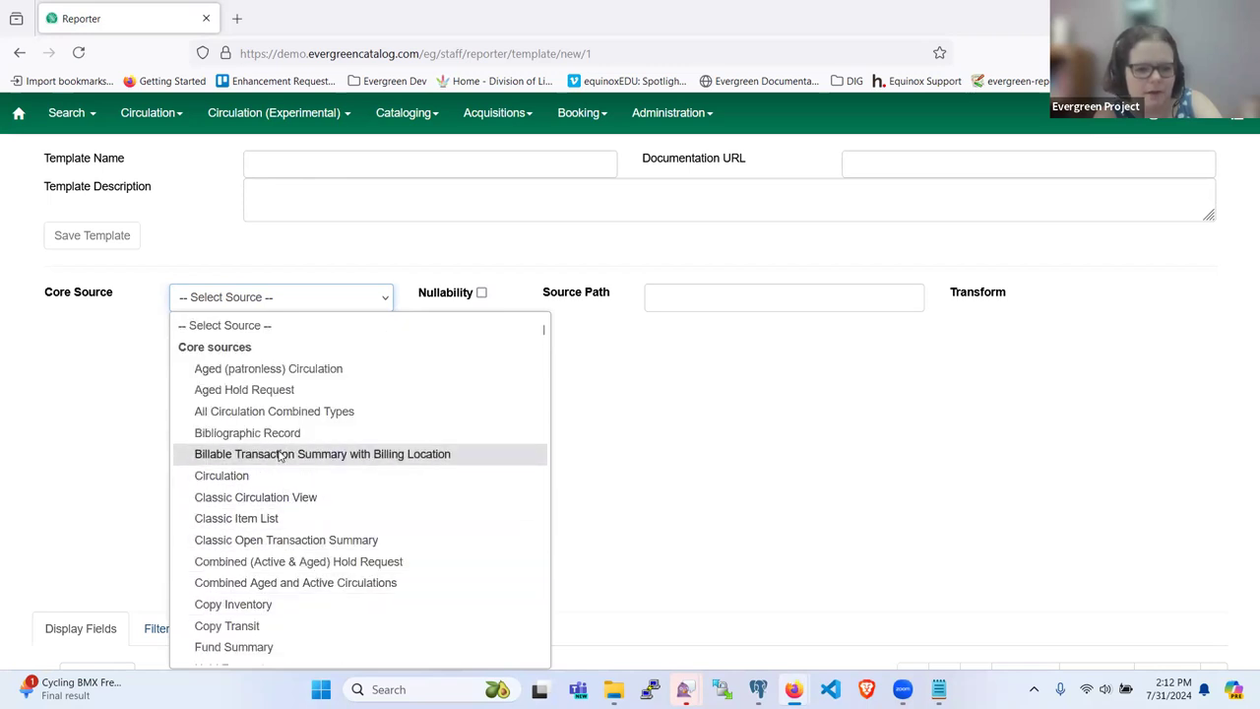
{"action": "left_click", "coordinate": [281, 456]}
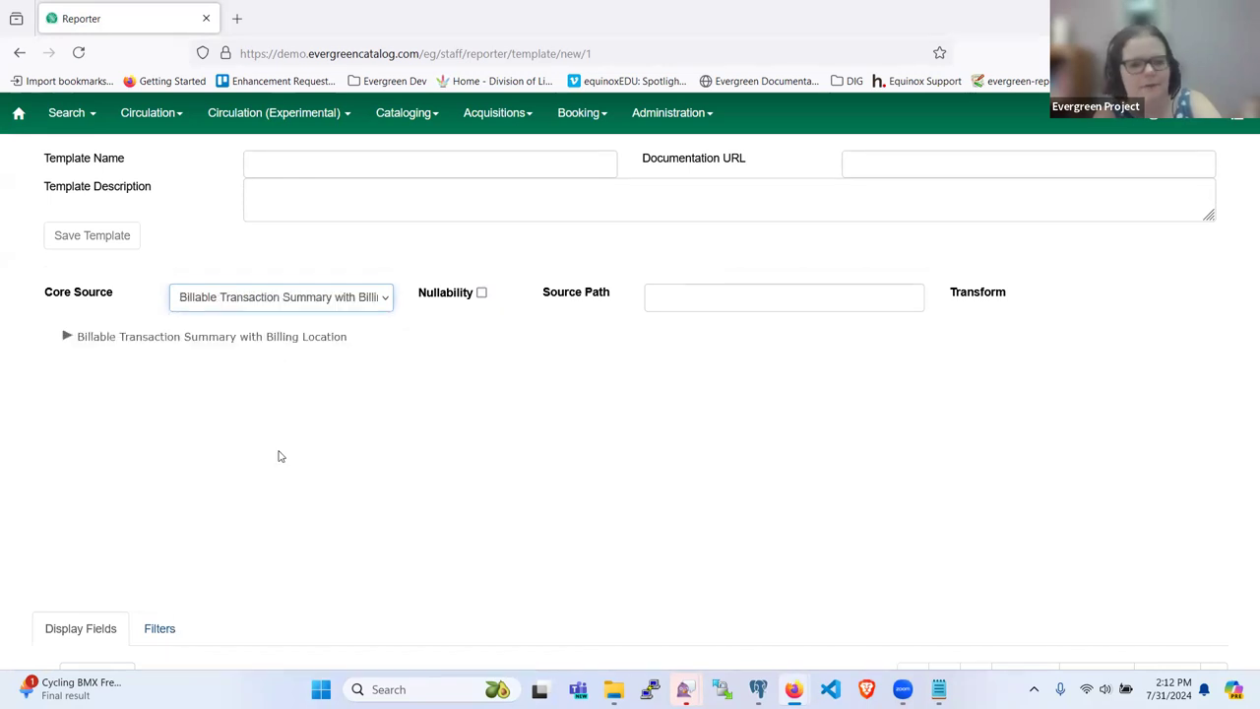
Step: Expand the billable transaction source tree and list the root source's fields
{"action": "left_click", "coordinate": [67, 338]}
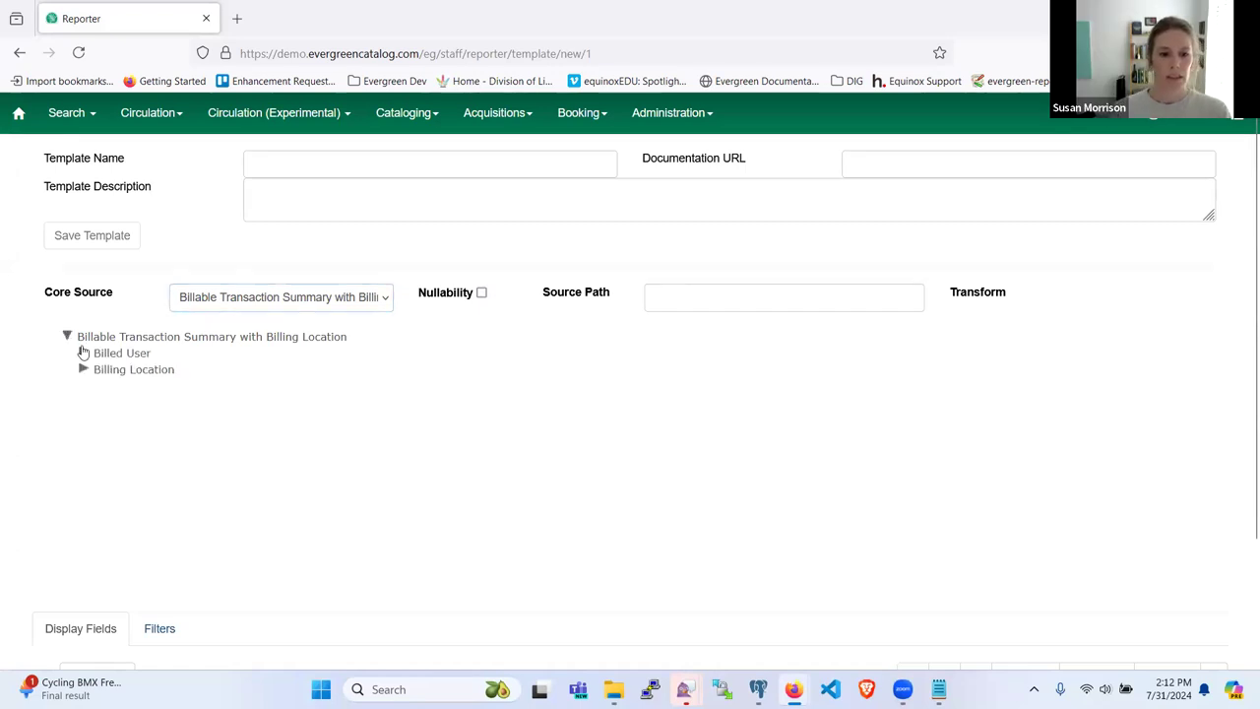
{"action": "scroll", "coordinate": [214, 421], "scroll_direction": "down", "scroll_amount": 1}
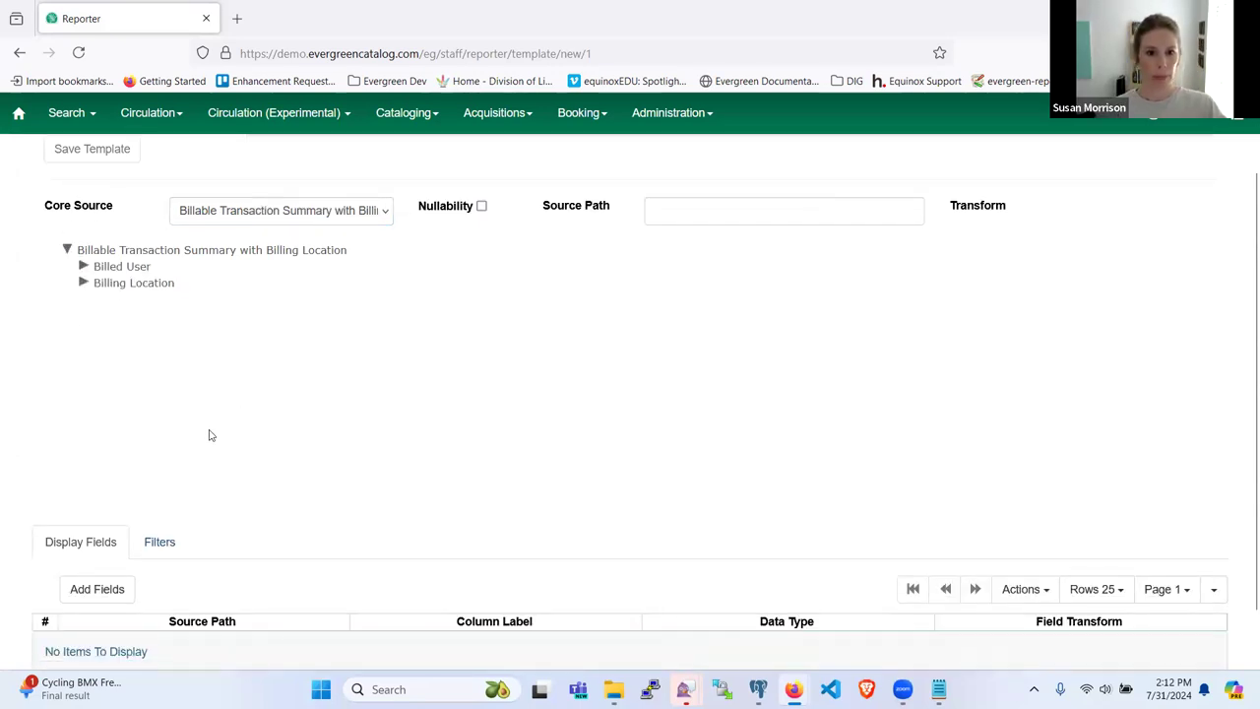
{"action": "scroll", "coordinate": [208, 436], "scroll_direction": "down", "scroll_amount": 1}
{"action": "scroll", "coordinate": [208, 436], "scroll_direction": "up", "scroll_amount": 2}
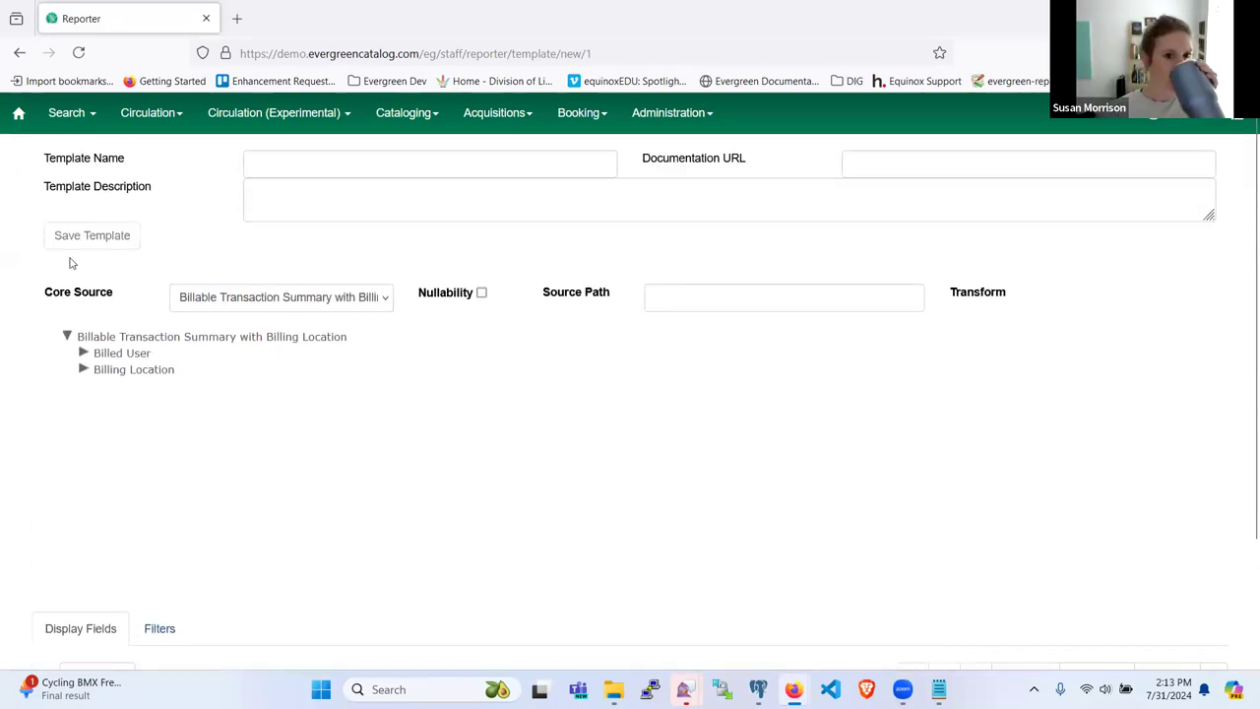
{"action": "left_click", "coordinate": [126, 336]}
{"action": "scroll", "coordinate": [677, 411], "scroll_direction": "down", "scroll_amount": 2}
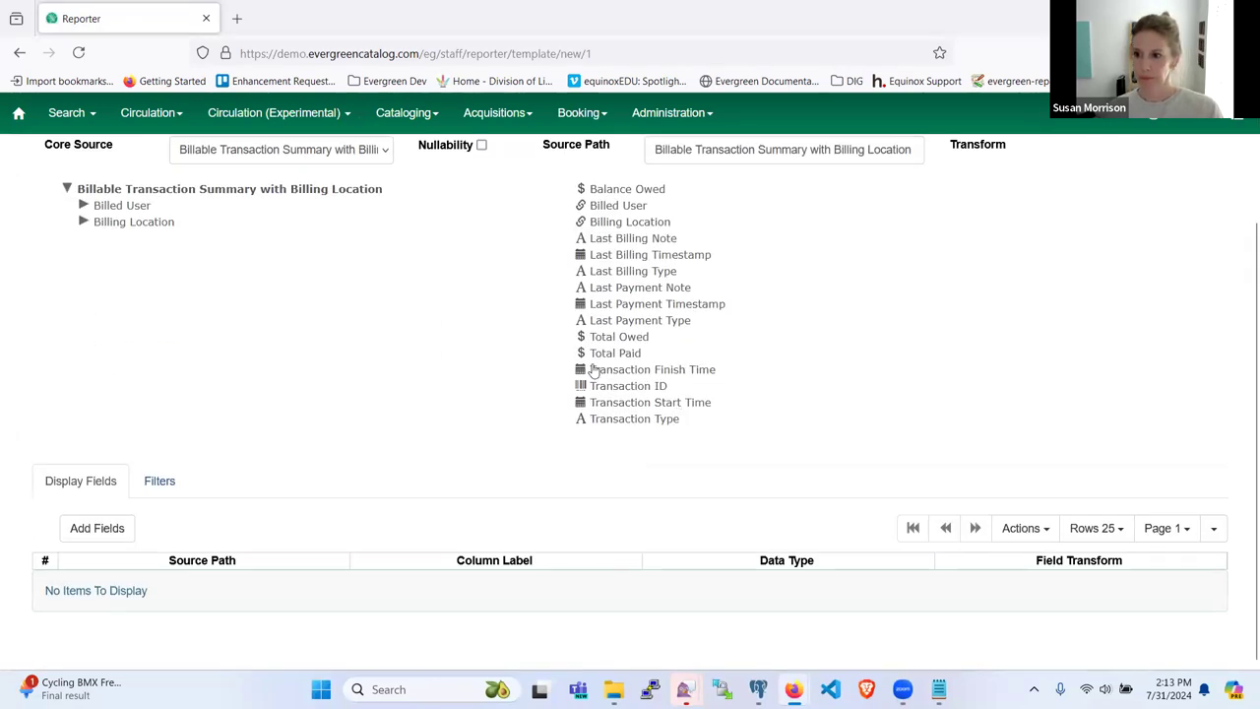
Step: Peek at the Billed User and Billing Location links, then list Billed User's fields
{"action": "left_click", "coordinate": [84, 205]}
{"action": "left_click", "coordinate": [84, 205]}
{"action": "left_click", "coordinate": [83, 222]}
{"action": "scroll", "coordinate": [128, 298], "scroll_direction": "down", "scroll_amount": 3}
{"action": "scroll", "coordinate": [128, 297], "scroll_direction": "up", "scroll_amount": 3}
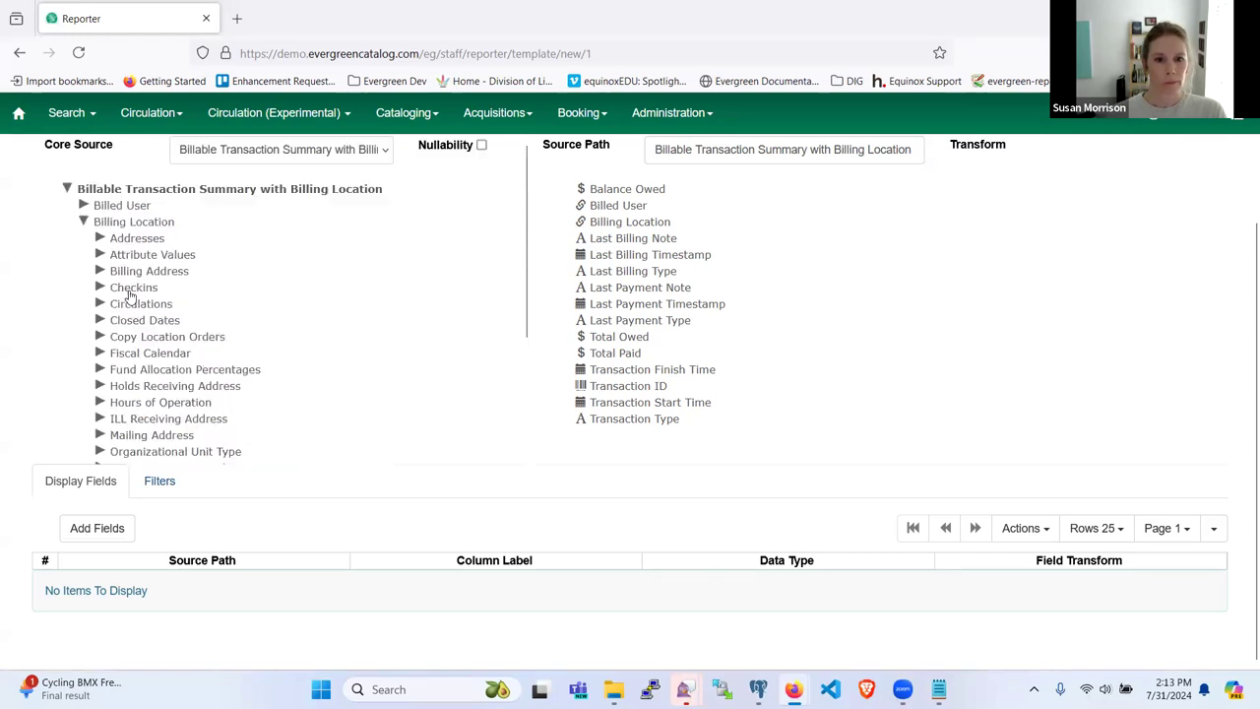
{"action": "left_click", "coordinate": [84, 221]}
{"action": "left_click", "coordinate": [84, 205]}
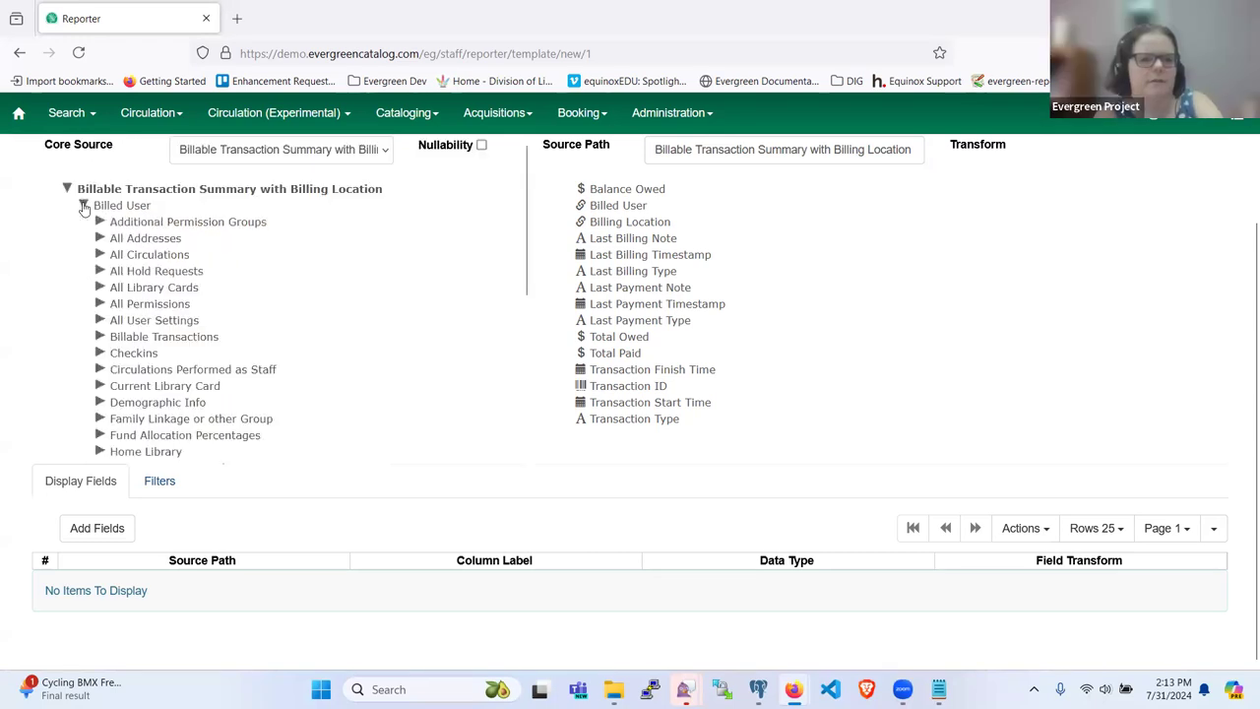
{"action": "left_click", "coordinate": [83, 204]}
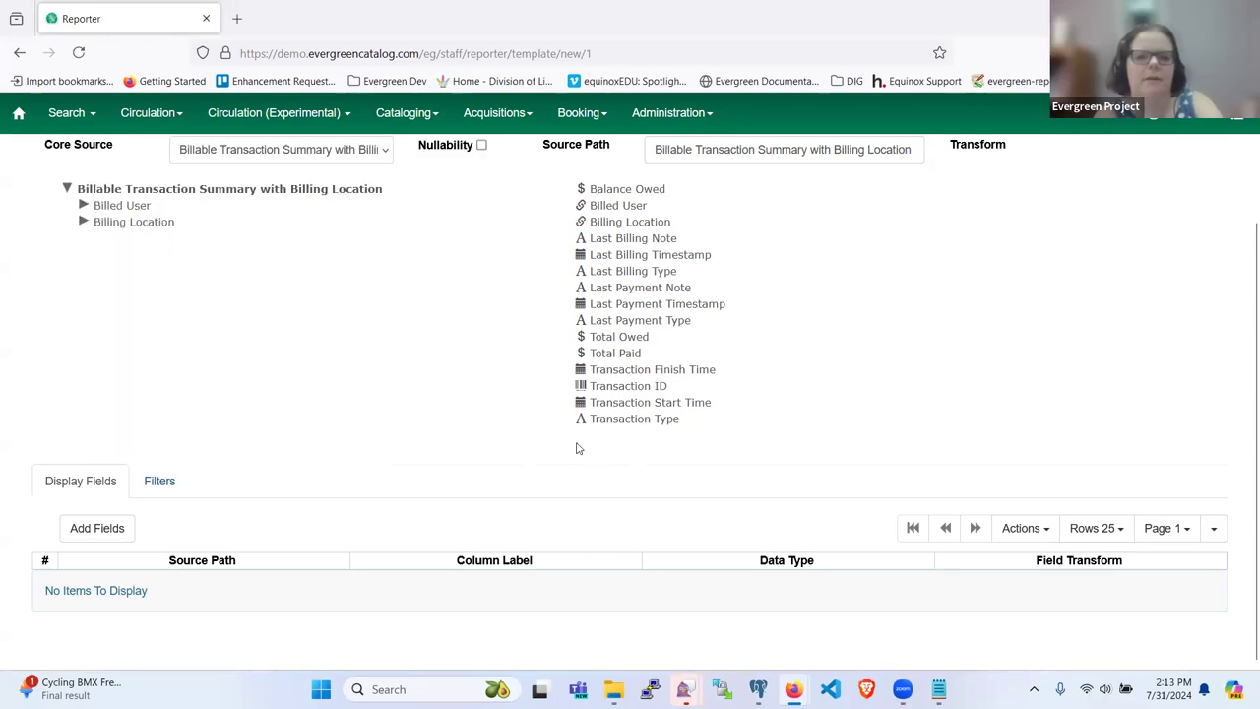
{"action": "left_click", "coordinate": [235, 193]}
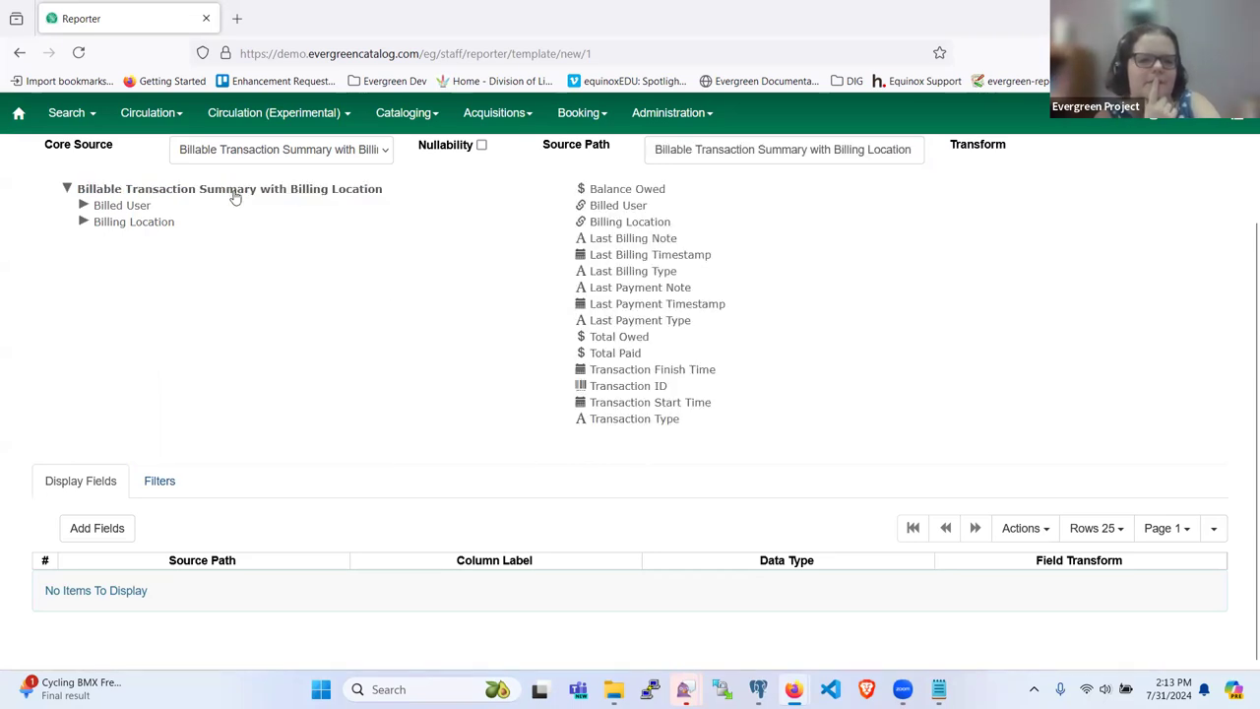
{"action": "left_click", "coordinate": [126, 204]}
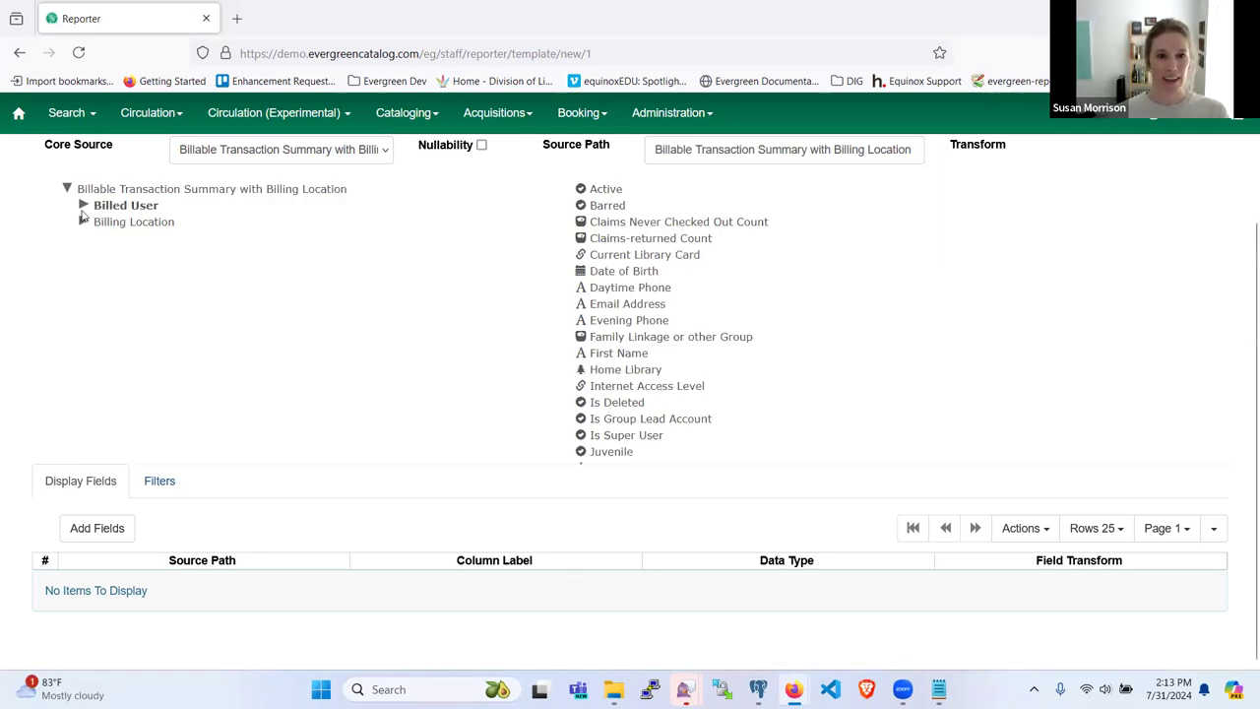
Step: Expand Billed User's linked tables and reopen the Core Source list
{"action": "left_click", "coordinate": [83, 206]}
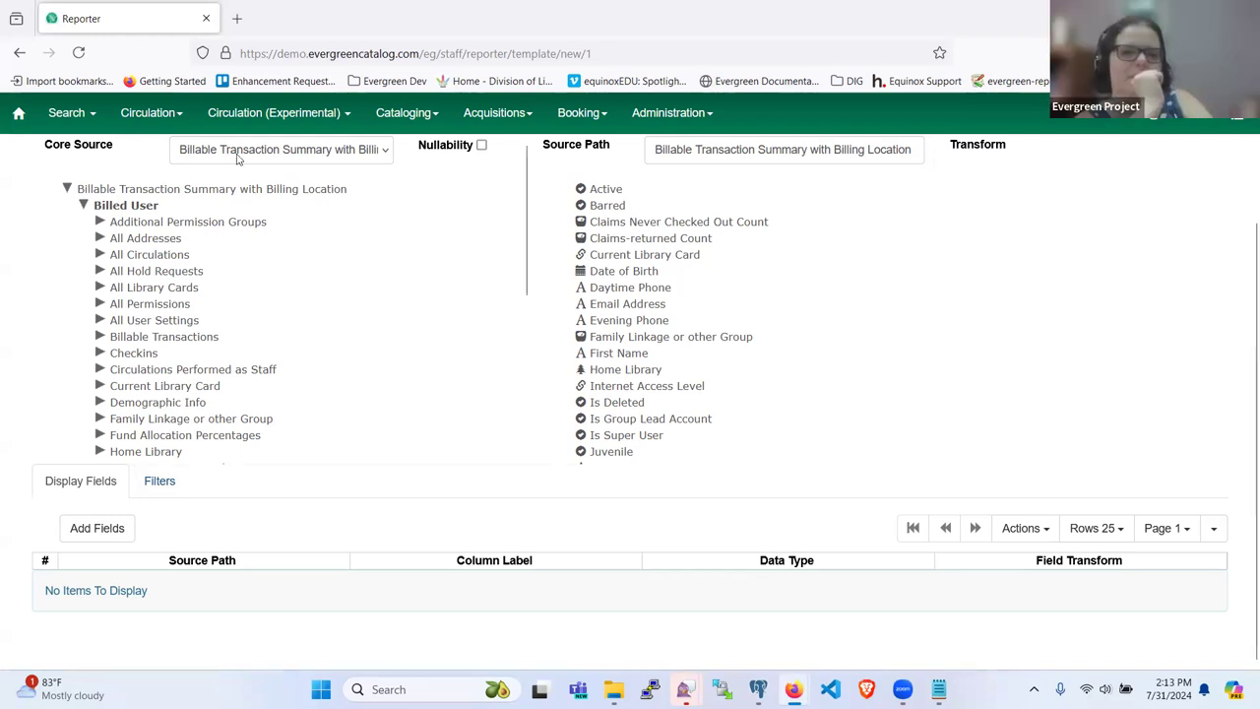
{"action": "left_click", "coordinate": [237, 150]}
{"action": "scroll", "coordinate": [265, 507], "scroll_direction": "down", "scroll_amount": 8}
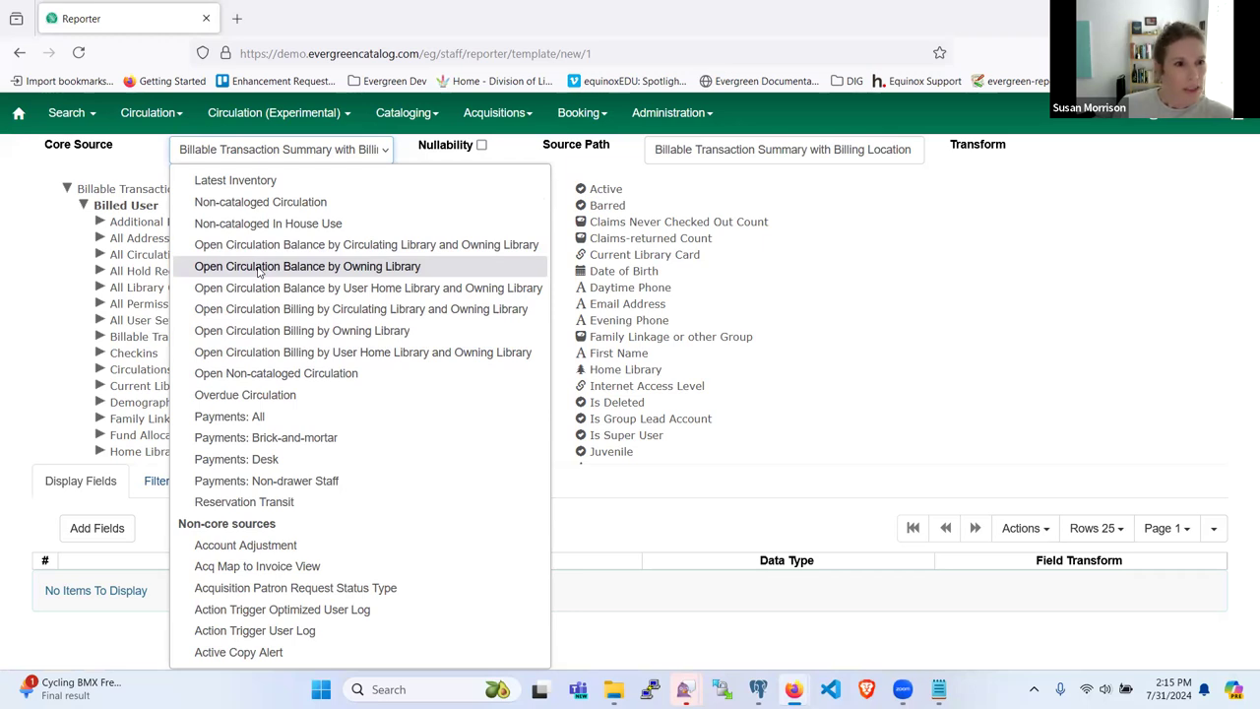
Step: Switch the core source to Classic Open Transaction Summary, confirm the restart, and expand its tree
{"action": "scroll", "coordinate": [259, 271], "scroll_direction": "up", "scroll_amount": 4}
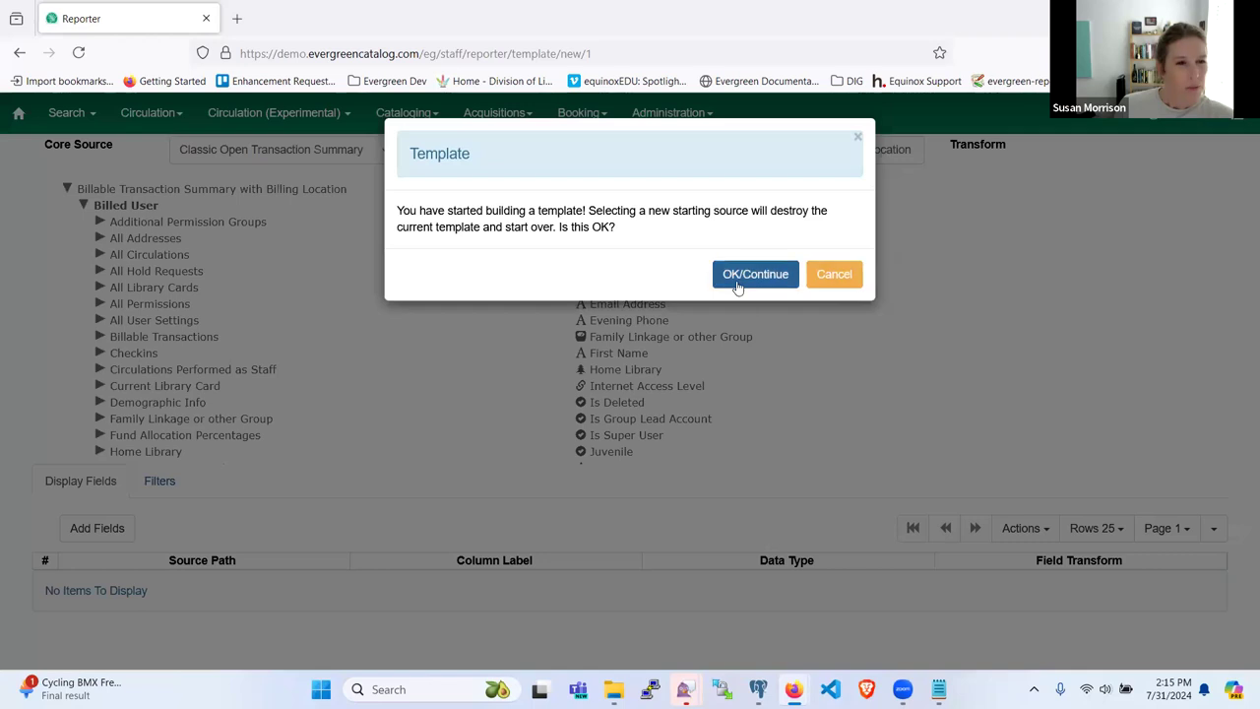
{"action": "left_click", "coordinate": [740, 280]}
{"action": "left_click", "coordinate": [65, 188]}
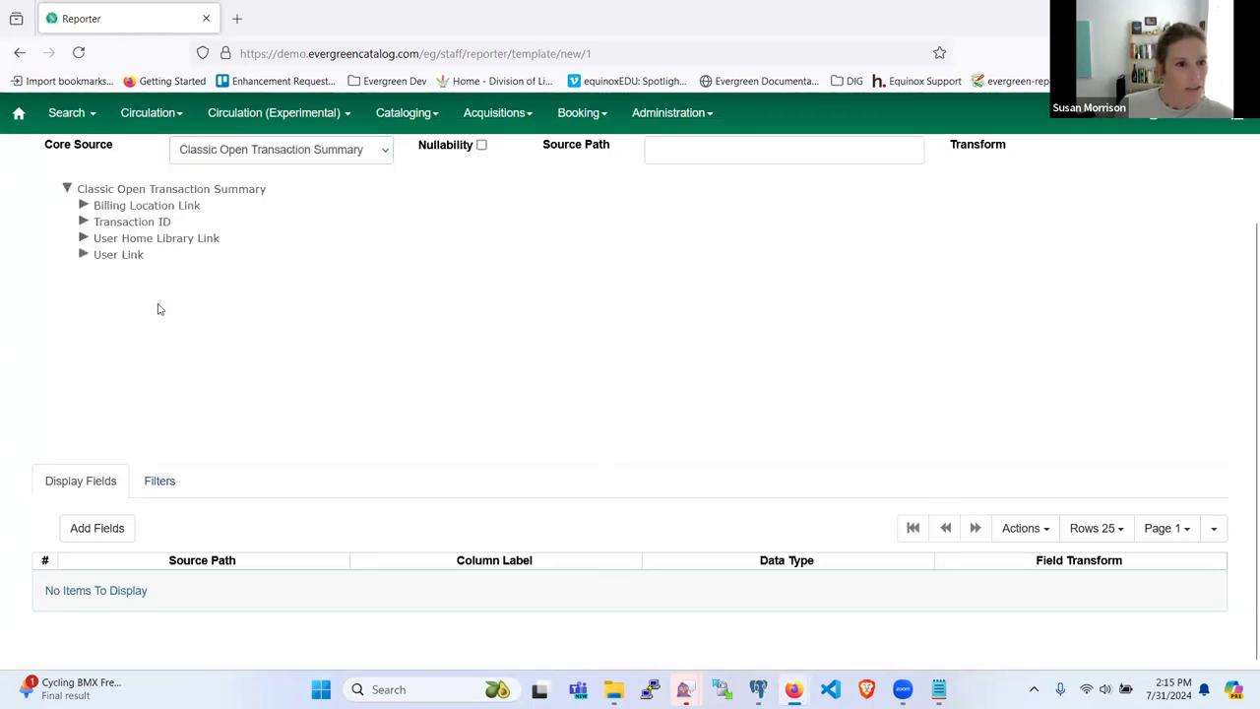
{"action": "scroll", "coordinate": [157, 309], "scroll_direction": "up", "scroll_amount": 2}
{"action": "left_click", "coordinate": [246, 297]}
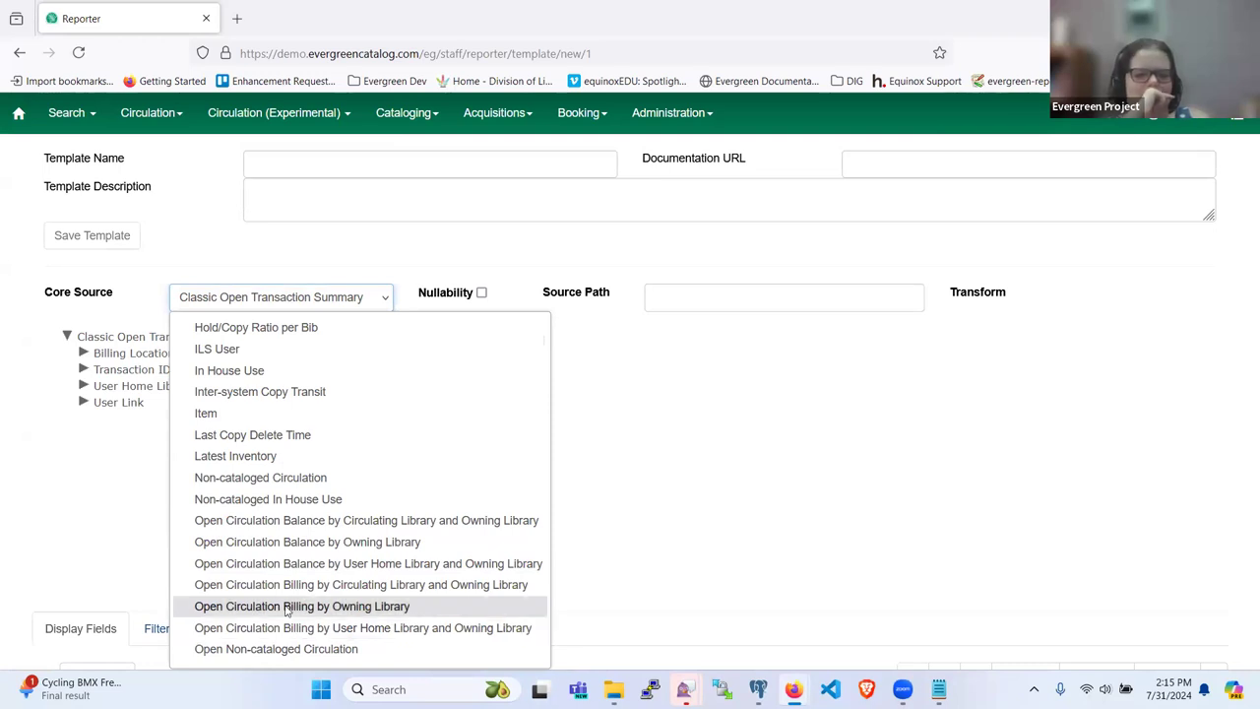
{"action": "scroll", "coordinate": [286, 610], "scroll_direction": "down", "scroll_amount": 2}
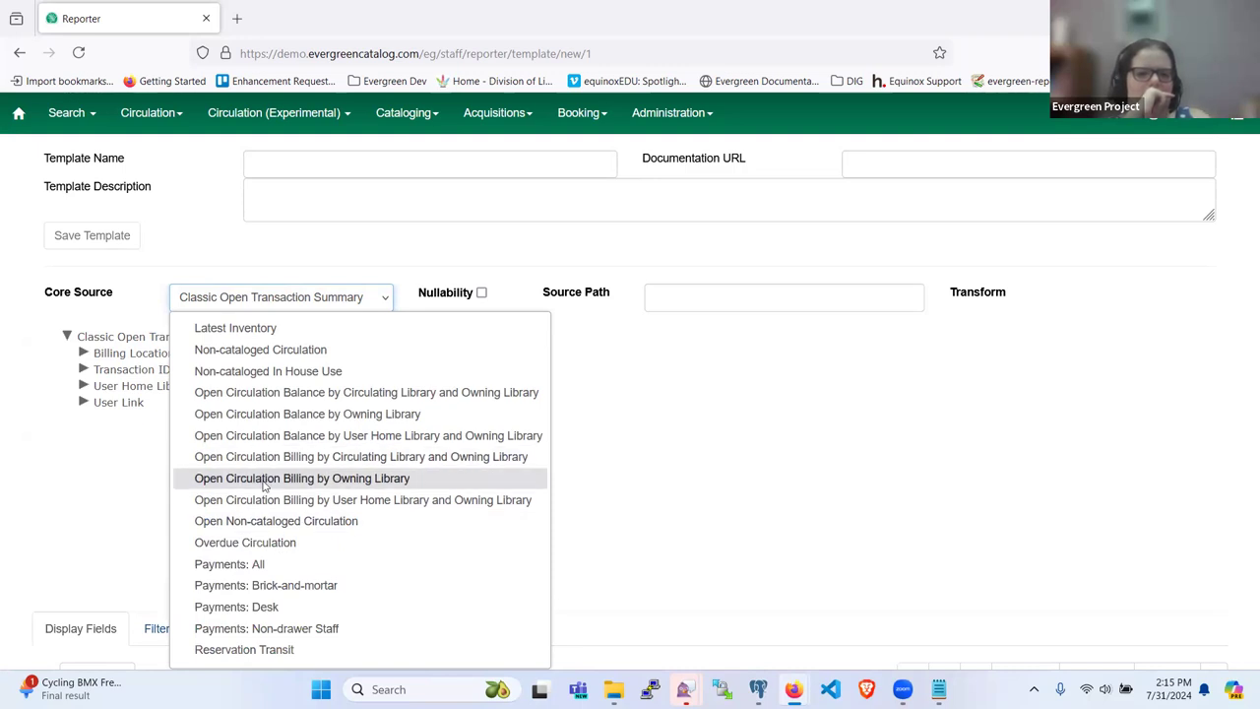
Step: Restart on Open Circulation Balance by Owning Library and browse its Owning Library link and fields
{"action": "left_click", "coordinate": [264, 419]}
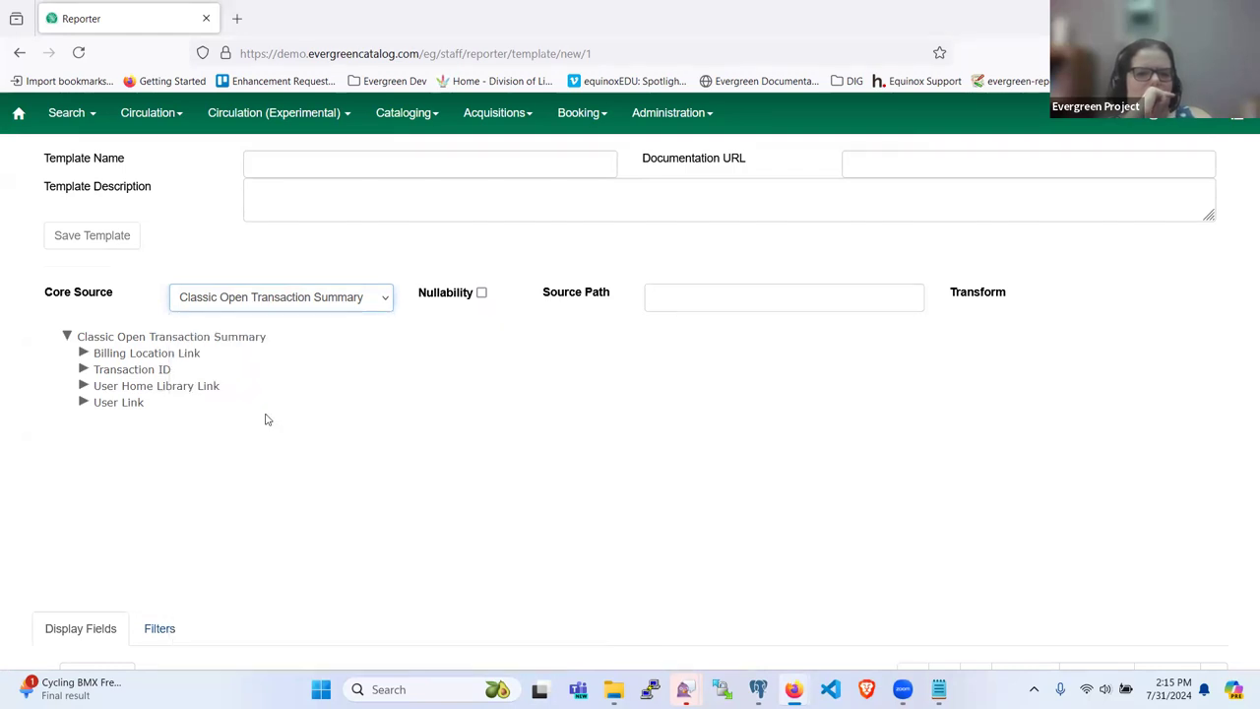
{"action": "left_click", "coordinate": [756, 275]}
{"action": "left_click", "coordinate": [67, 338]}
{"action": "left_click", "coordinate": [82, 353]}
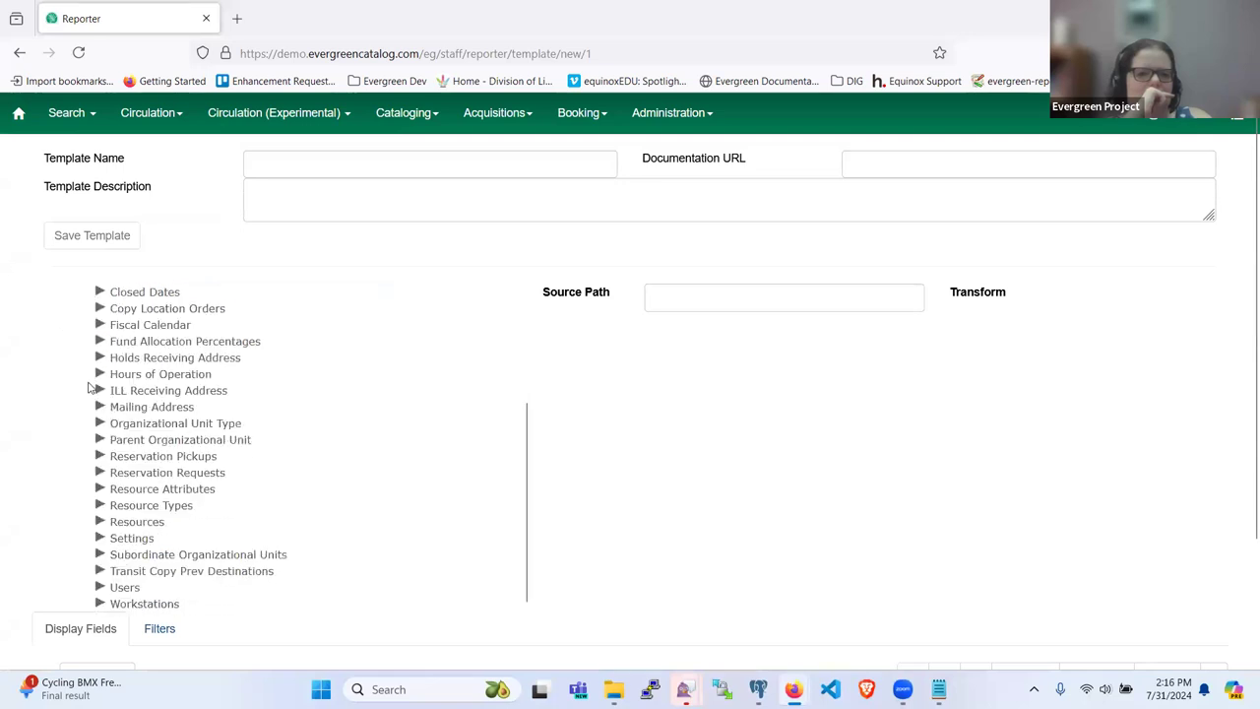
{"action": "left_click", "coordinate": [80, 337]}
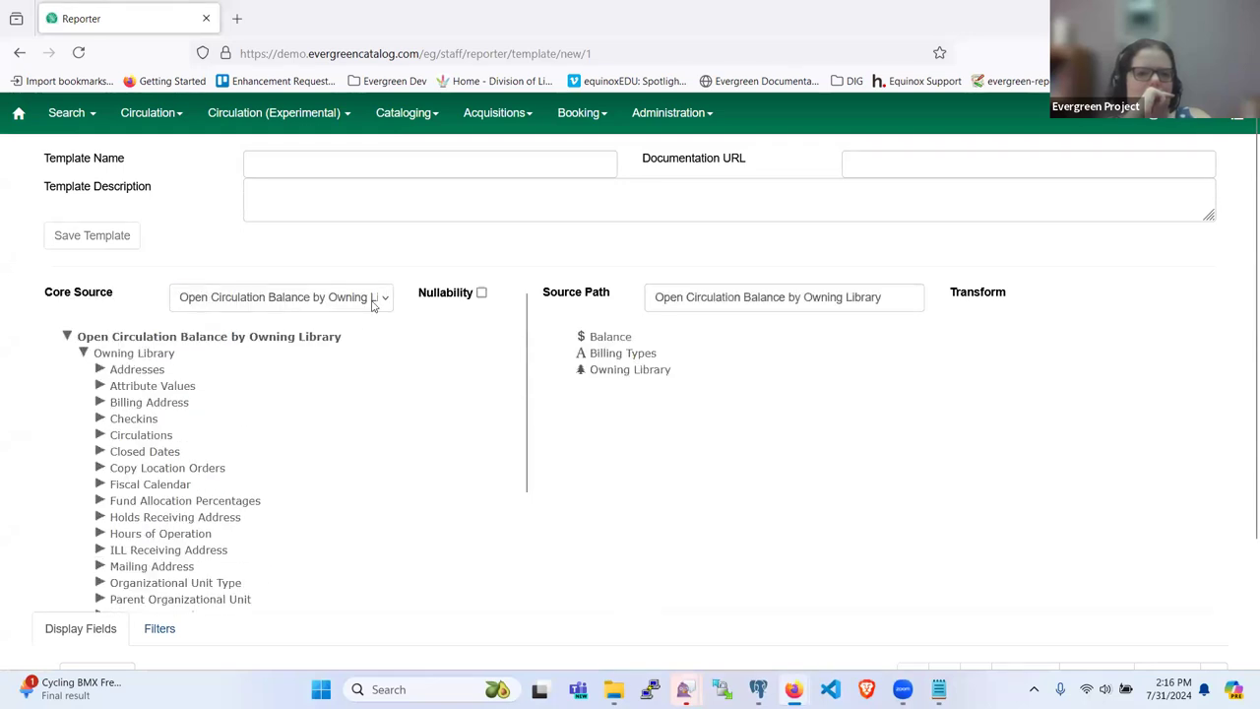
Step: Search the Core Source list and select Billable Transaction Summary
{"action": "left_click", "coordinate": [374, 297]}
{"action": "scroll", "coordinate": [331, 492], "scroll_direction": "down", "scroll_amount": 15}
{"action": "scroll", "coordinate": [331, 506], "scroll_direction": "down", "scroll_amount": 20}
{"action": "scroll", "coordinate": [331, 506], "scroll_direction": "down", "scroll_amount": 15}
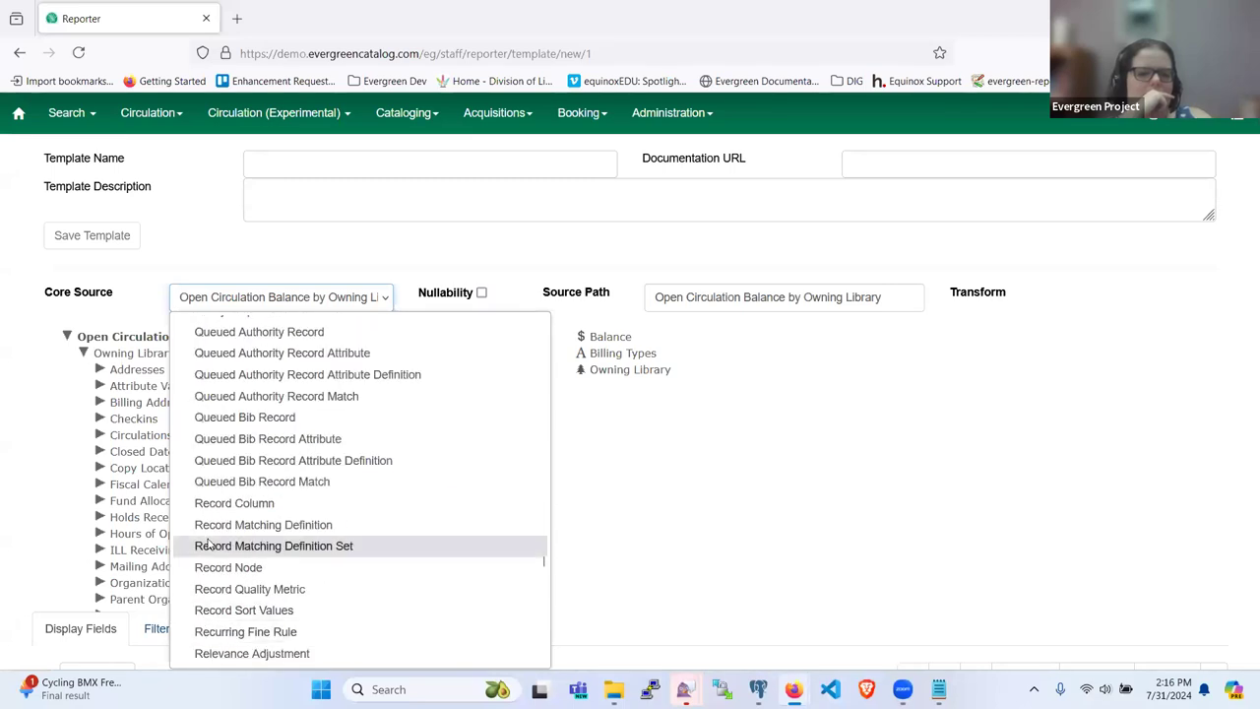
{"action": "scroll", "coordinate": [252, 542], "scroll_direction": "down", "scroll_amount": 12}
{"action": "scroll", "coordinate": [252, 542], "scroll_direction": "up", "scroll_amount": 5}
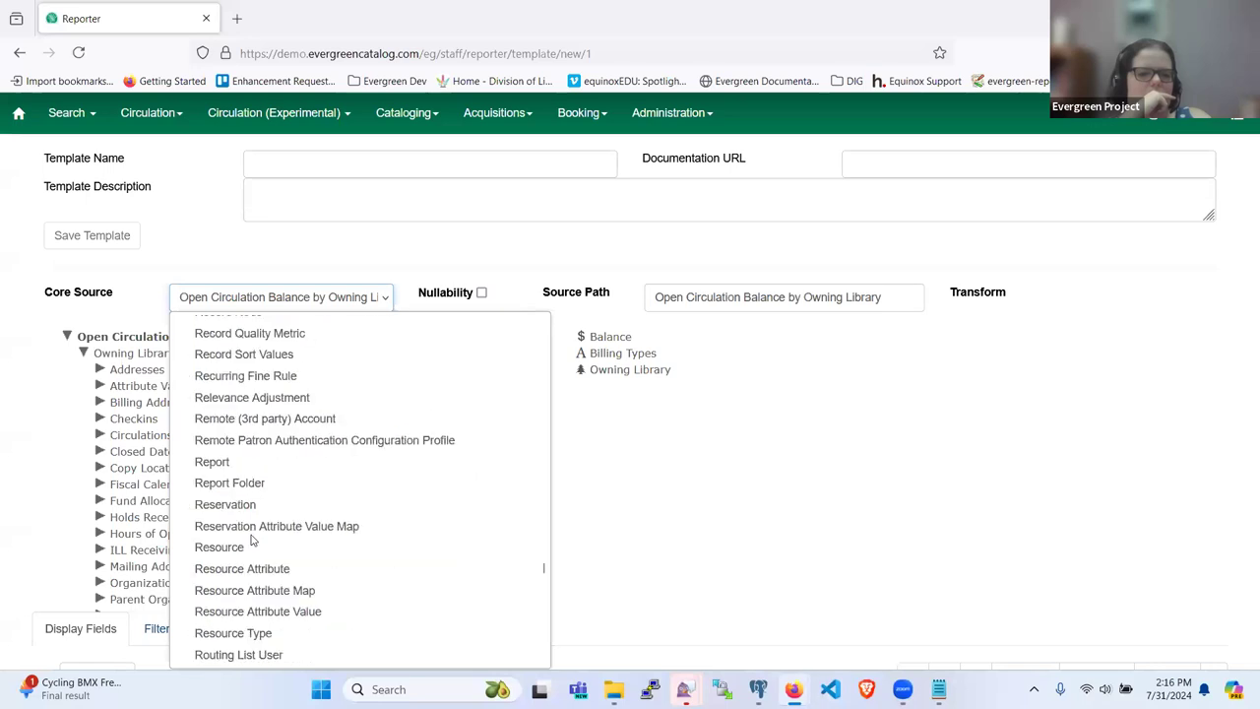
{"action": "scroll", "coordinate": [295, 506], "scroll_direction": "up", "scroll_amount": 10}
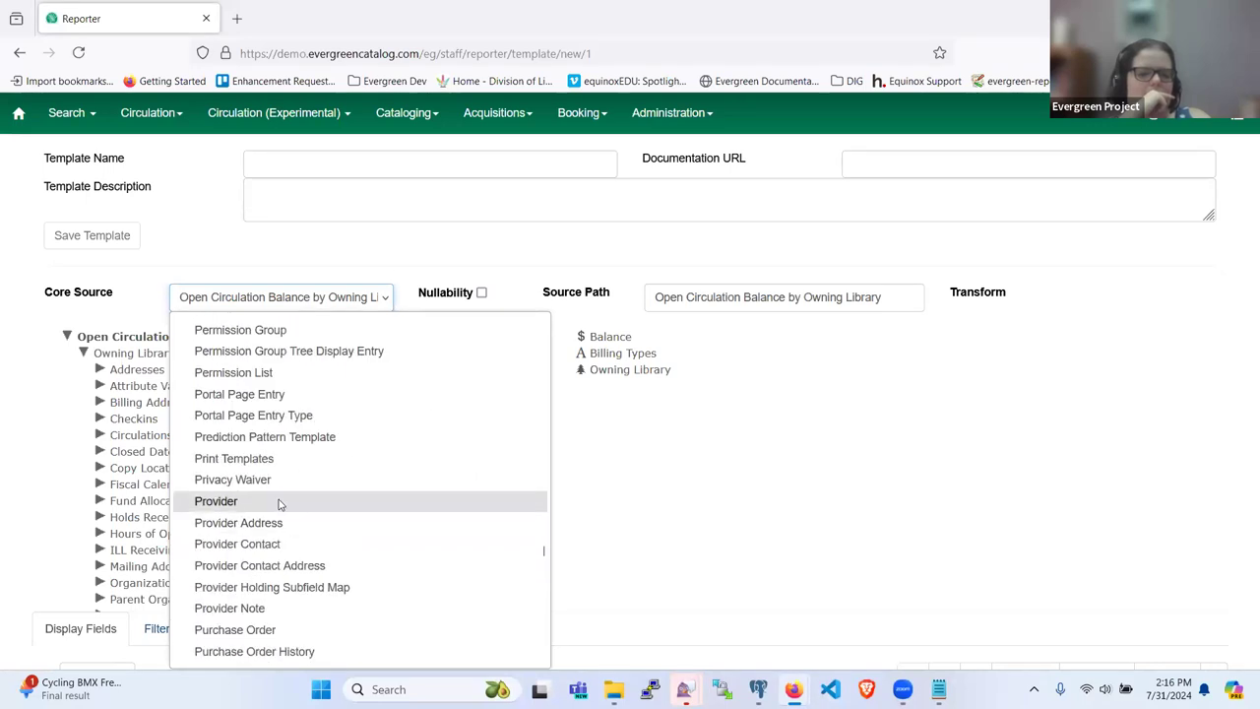
{"action": "scroll", "coordinate": [286, 482], "scroll_direction": "up", "scroll_amount": 3}
{"action": "scroll", "coordinate": [281, 461], "scroll_direction": "up", "scroll_amount": 8}
{"action": "scroll", "coordinate": [281, 461], "scroll_direction": "down", "scroll_amount": 10}
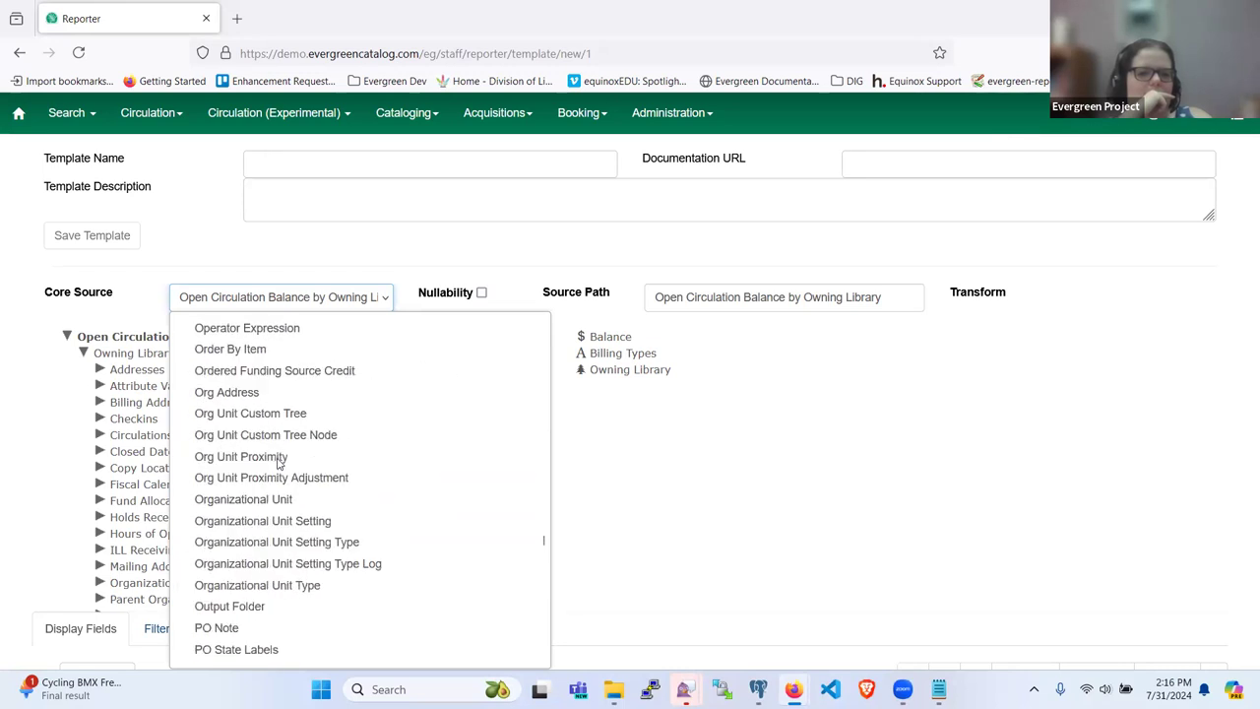
{"action": "scroll", "coordinate": [271, 502], "scroll_direction": "up", "scroll_amount": 5}
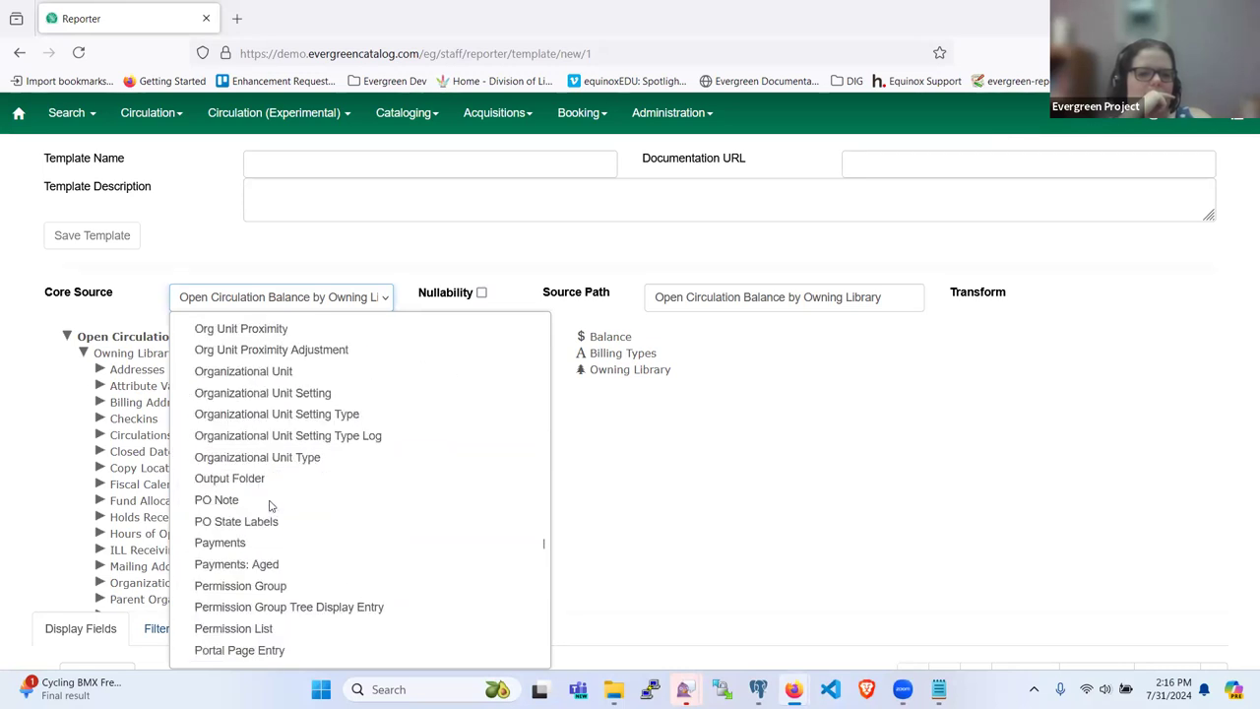
{"action": "scroll", "coordinate": [270, 504], "scroll_direction": "down", "scroll_amount": 3}
{"action": "scroll", "coordinate": [271, 504], "scroll_direction": "up", "scroll_amount": 8}
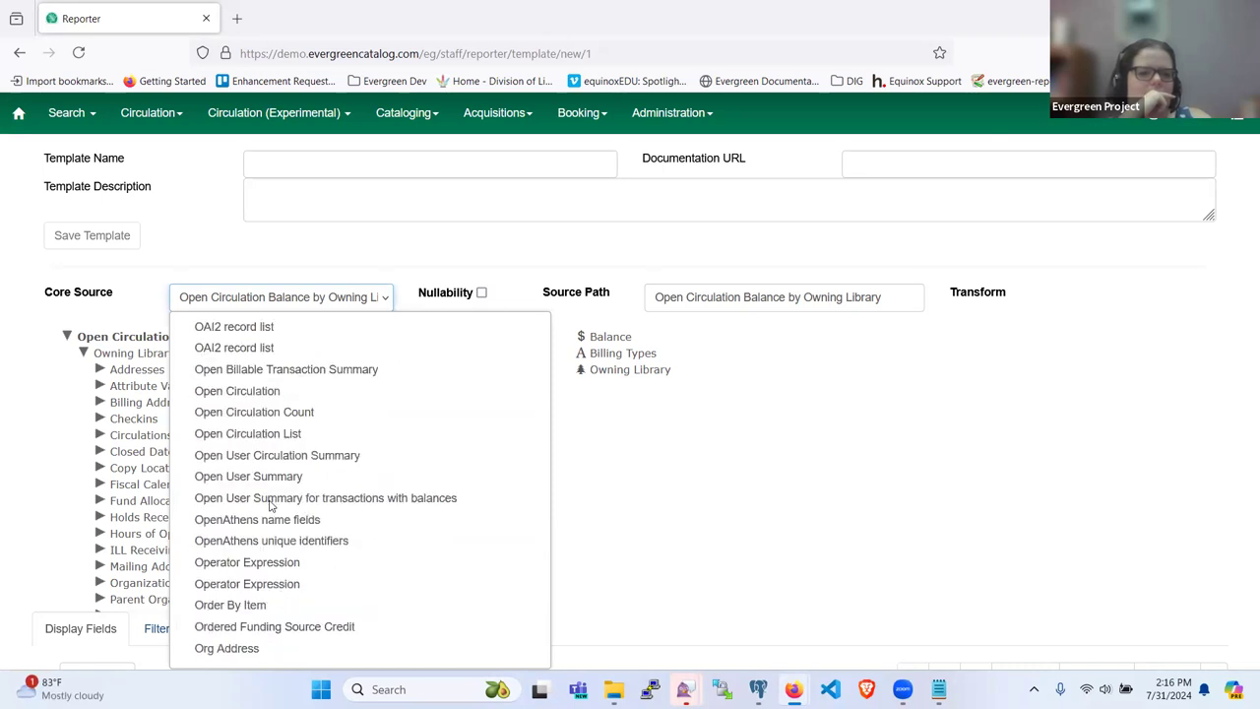
{"action": "scroll", "coordinate": [270, 504], "scroll_direction": "down", "scroll_amount": 12}
{"action": "scroll", "coordinate": [272, 505], "scroll_direction": "down", "scroll_amount": 6}
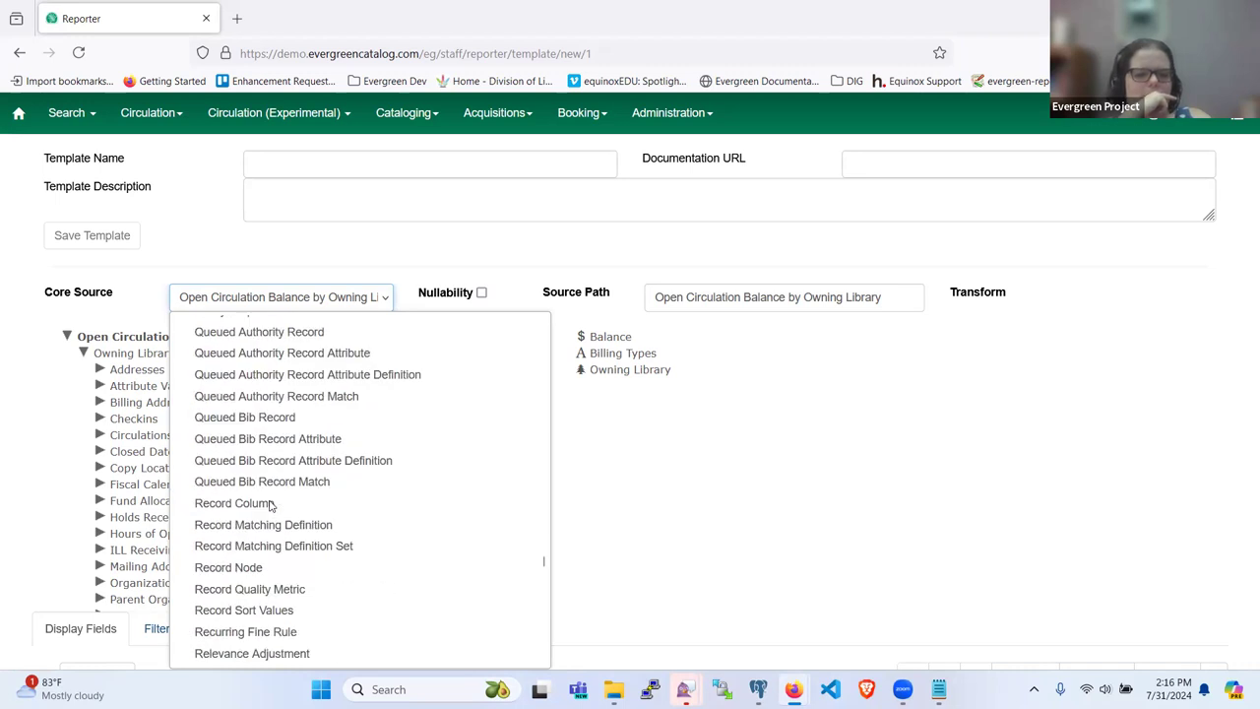
{"action": "scroll", "coordinate": [271, 504], "scroll_direction": "up", "scroll_amount": 6}
{"action": "scroll", "coordinate": [271, 504], "scroll_direction": "down", "scroll_amount": 10}
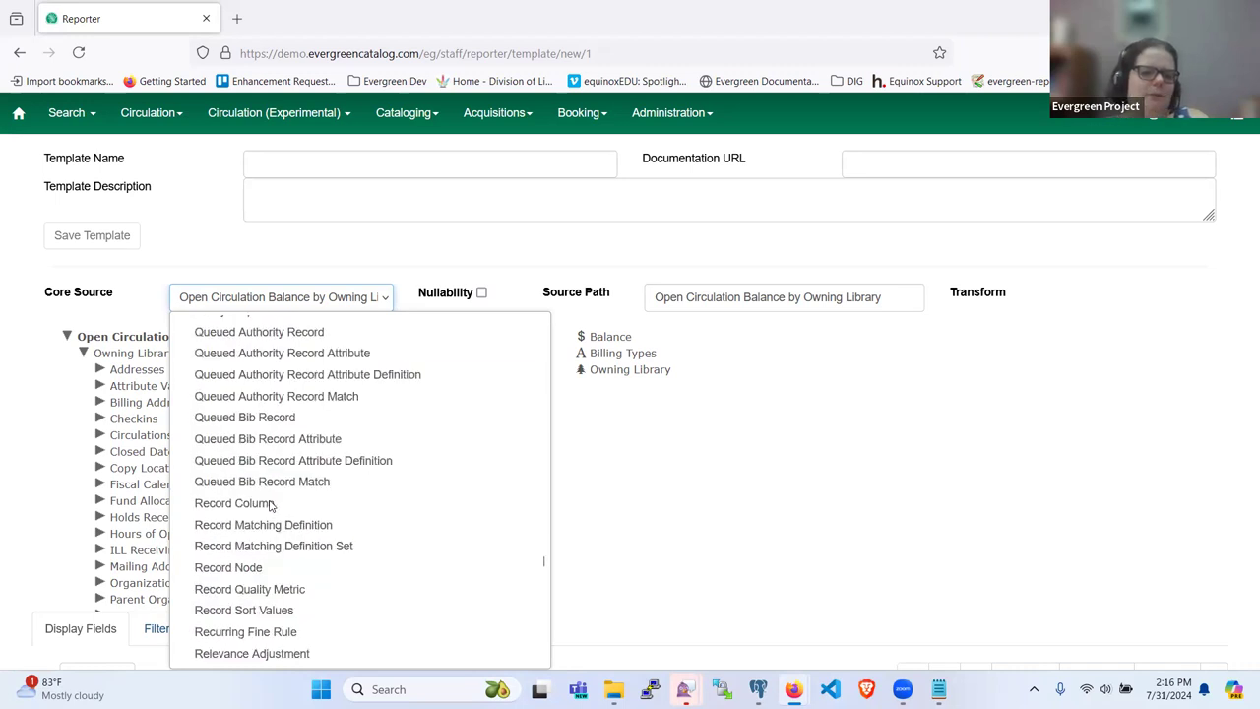
{"action": "scroll", "coordinate": [270, 504], "scroll_direction": "down", "scroll_amount": 20}
{"action": "scroll", "coordinate": [271, 504], "scroll_direction": "up", "scroll_amount": 5}
{"action": "scroll", "coordinate": [271, 504], "scroll_direction": "up", "scroll_amount": 15}
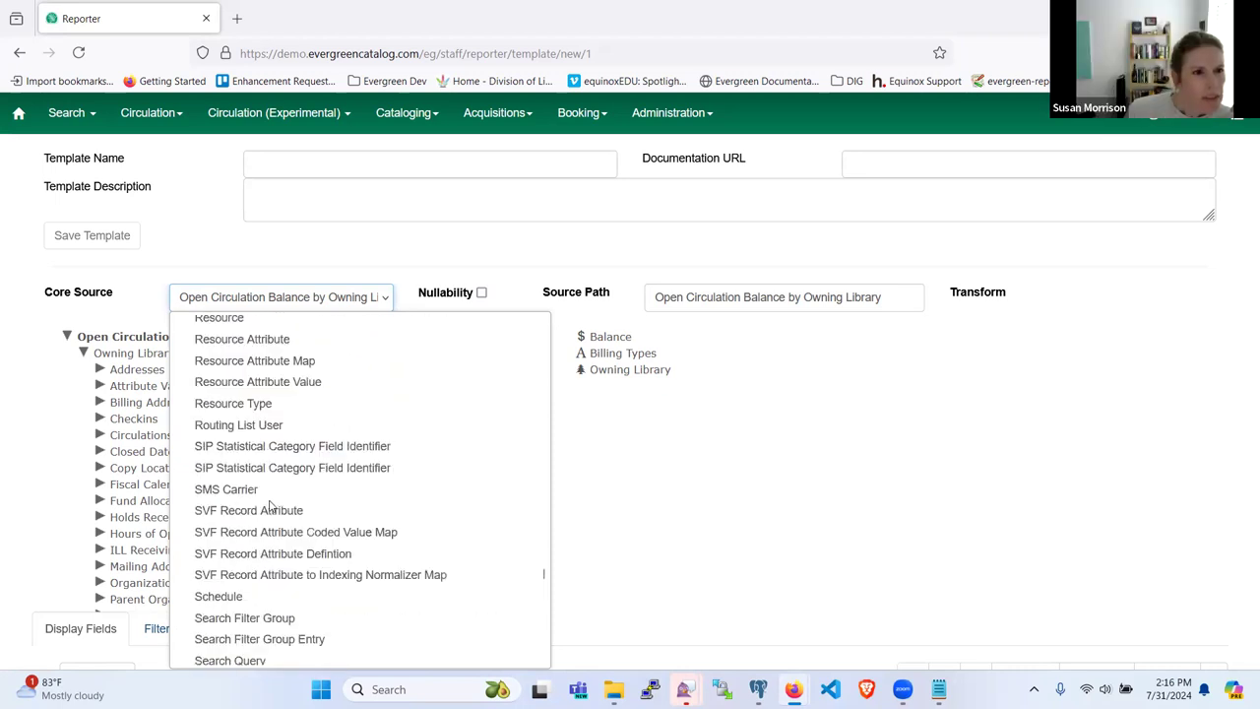
{"action": "scroll", "coordinate": [271, 505], "scroll_direction": "up", "scroll_amount": 12}
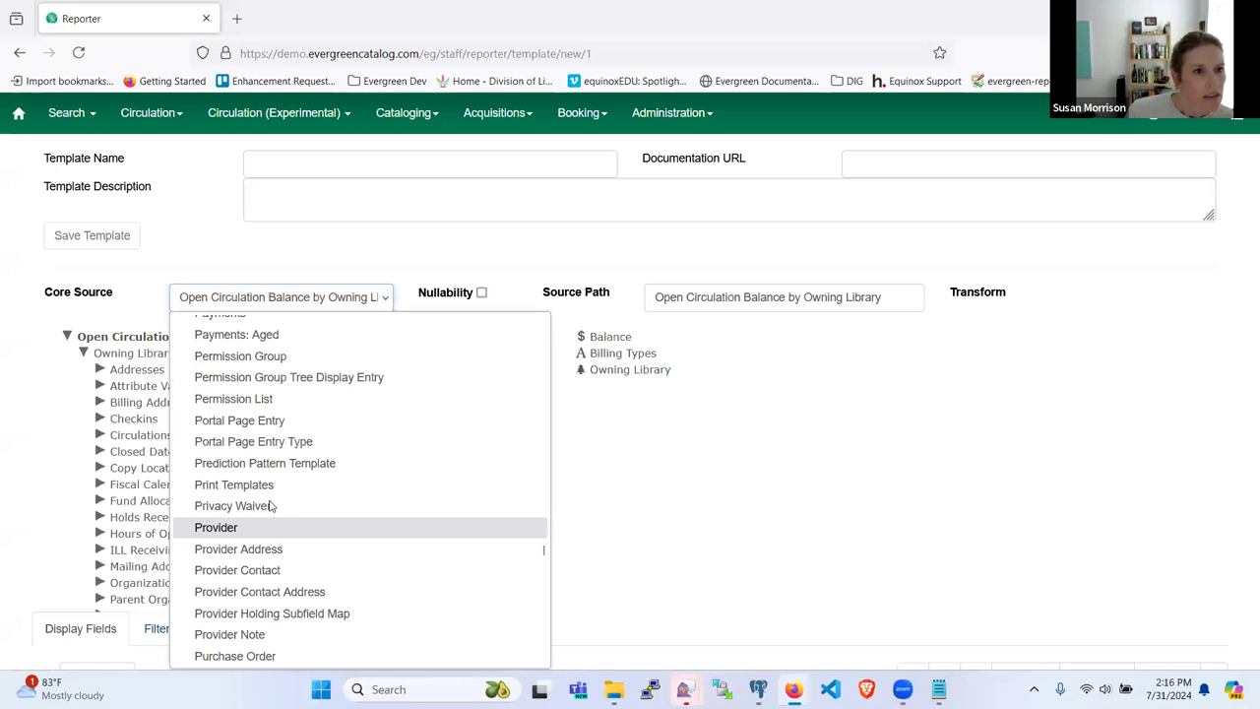
{"action": "scroll", "coordinate": [271, 505], "scroll_direction": "up", "scroll_amount": 3}
{"action": "scroll", "coordinate": [271, 505], "scroll_direction": "down", "scroll_amount": 10}
{"action": "scroll", "coordinate": [271, 505], "scroll_direction": "down", "scroll_amount": 20}
{"action": "scroll", "coordinate": [270, 505], "scroll_direction": "down", "scroll_amount": 15}
{"action": "scroll", "coordinate": [270, 505], "scroll_direction": "down", "scroll_amount": 4}
{"action": "scroll", "coordinate": [270, 505], "scroll_direction": "up", "scroll_amount": 12}
{"action": "scroll", "coordinate": [271, 505], "scroll_direction": "up", "scroll_amount": 12}
{"action": "scroll", "coordinate": [271, 505], "scroll_direction": "down", "scroll_amount": 6}
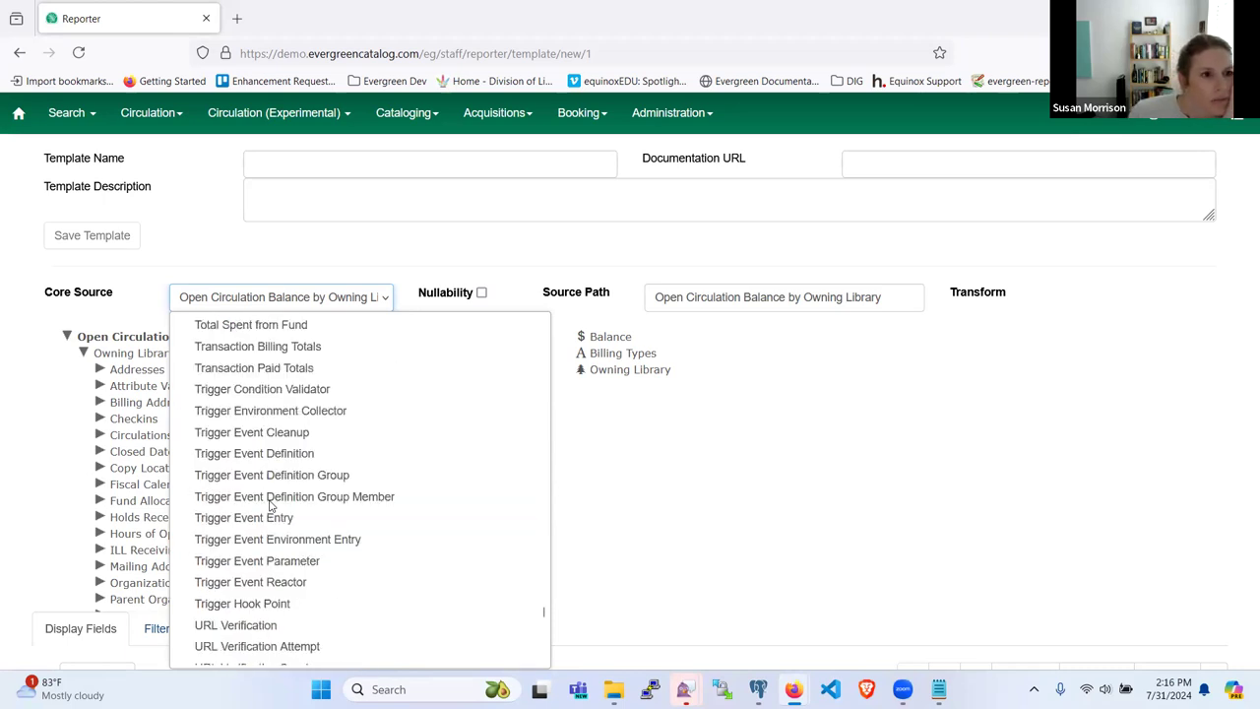
{"action": "scroll", "coordinate": [271, 505], "scroll_direction": "up", "scroll_amount": 2}
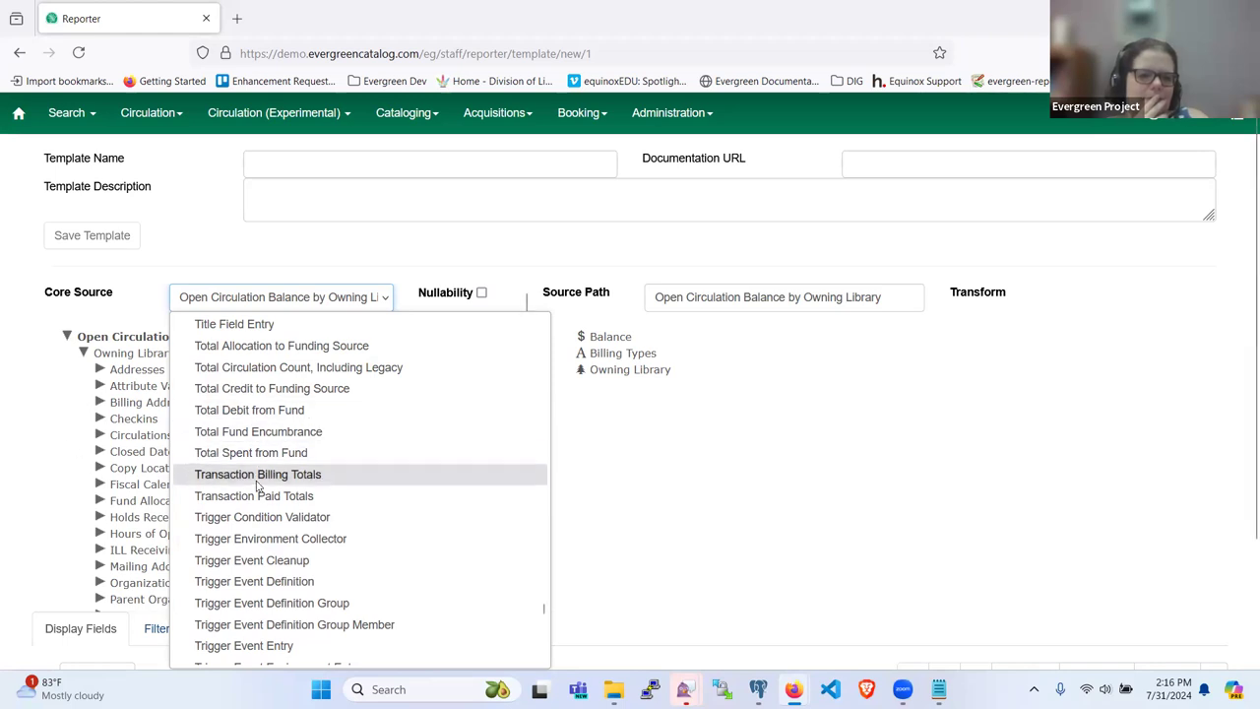
{"action": "scroll", "coordinate": [258, 487], "scroll_direction": "up", "scroll_amount": 5}
{"action": "scroll", "coordinate": [258, 487], "scroll_direction": "up", "scroll_amount": 20}
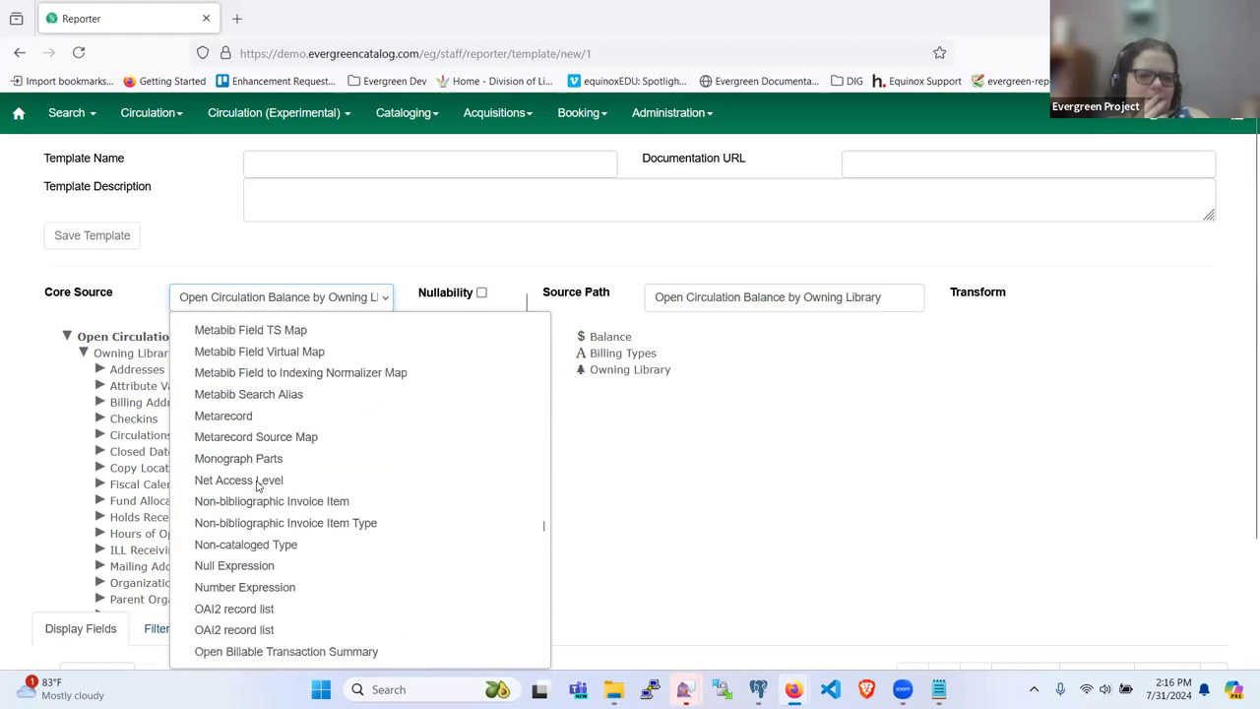
{"action": "scroll", "coordinate": [258, 486], "scroll_direction": "up", "scroll_amount": 20}
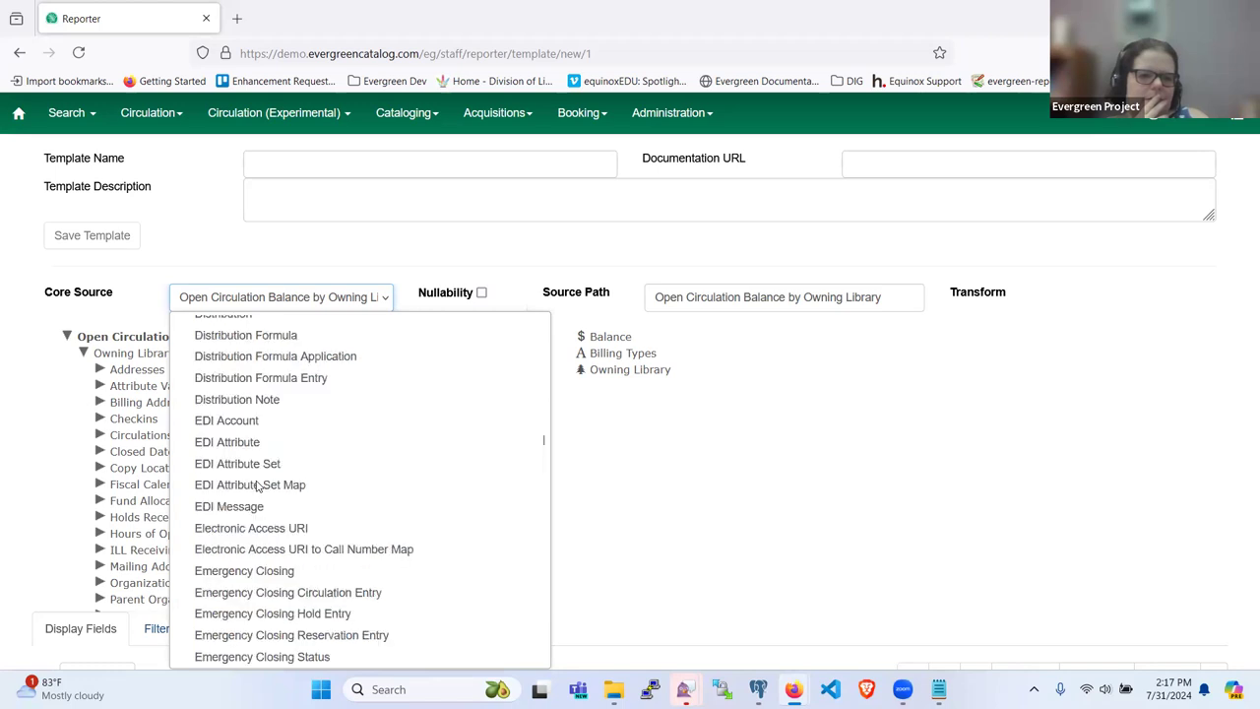
{"action": "scroll", "coordinate": [257, 485], "scroll_direction": "up", "scroll_amount": 20}
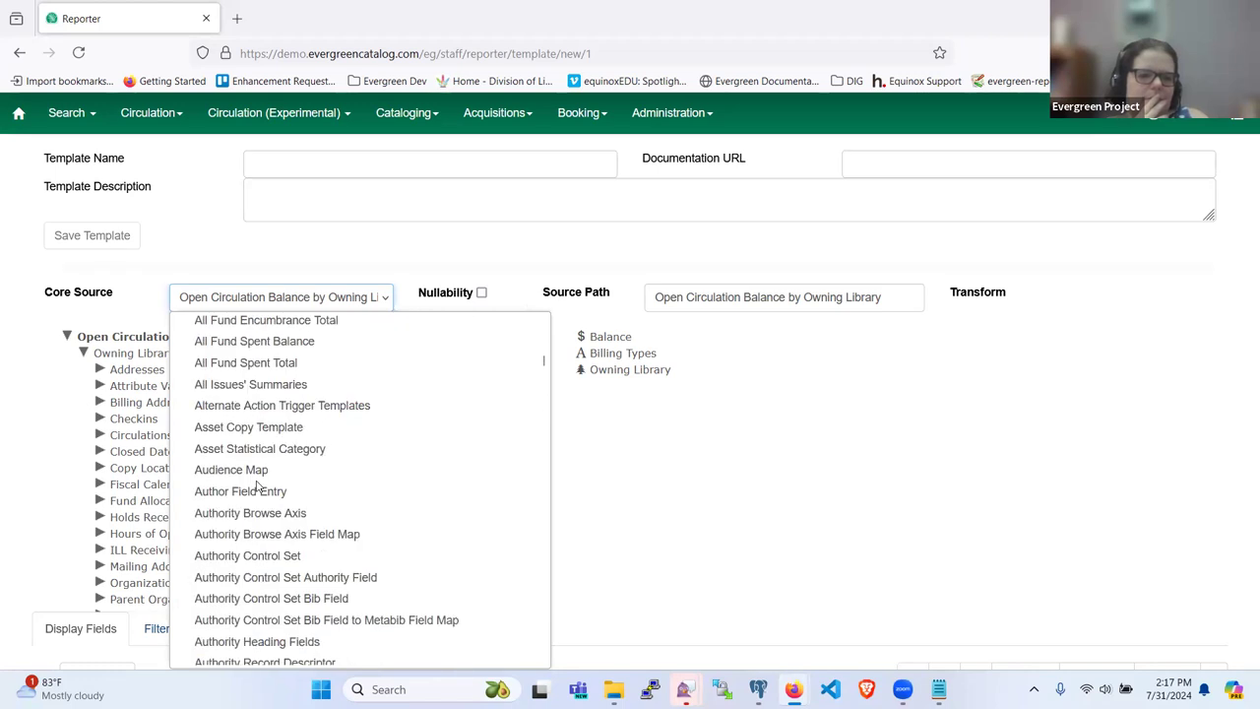
{"action": "scroll", "coordinate": [258, 485], "scroll_direction": "down", "scroll_amount": 6}
{"action": "scroll", "coordinate": [258, 485], "scroll_direction": "up", "scroll_amount": 2}
{"action": "scroll", "coordinate": [258, 485], "scroll_direction": "up", "scroll_amount": 2}
{"action": "scroll", "coordinate": [258, 485], "scroll_direction": "down", "scroll_amount": 2}
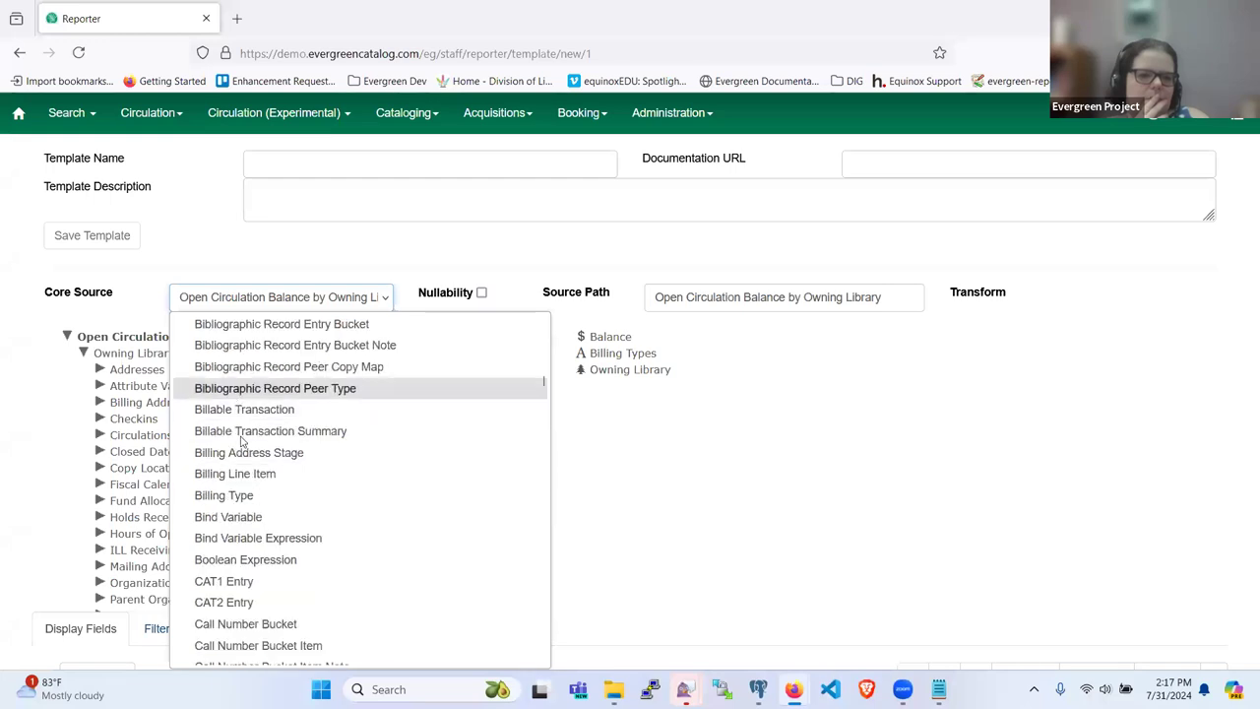
{"action": "left_click", "coordinate": [240, 440]}
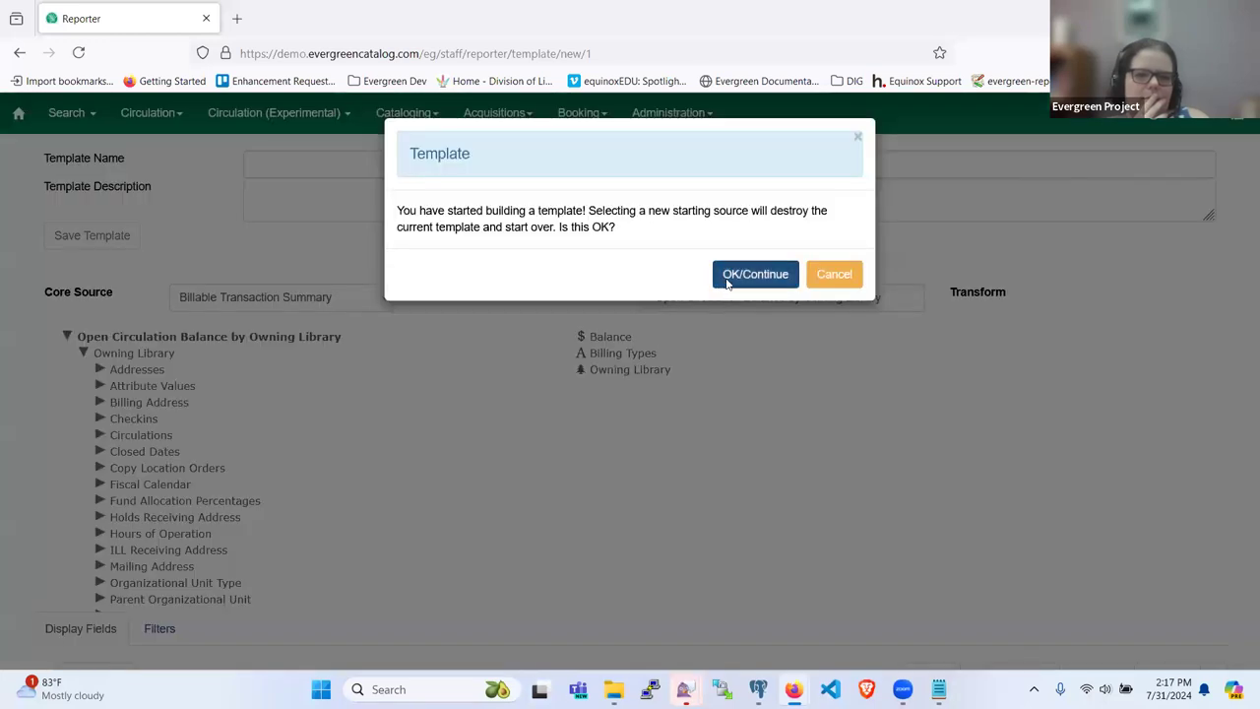
Step: Confirm the restart on Billable Transaction Summary and expand its Billed User link
{"action": "left_click", "coordinate": [729, 283]}
{"action": "left_click", "coordinate": [68, 338]}
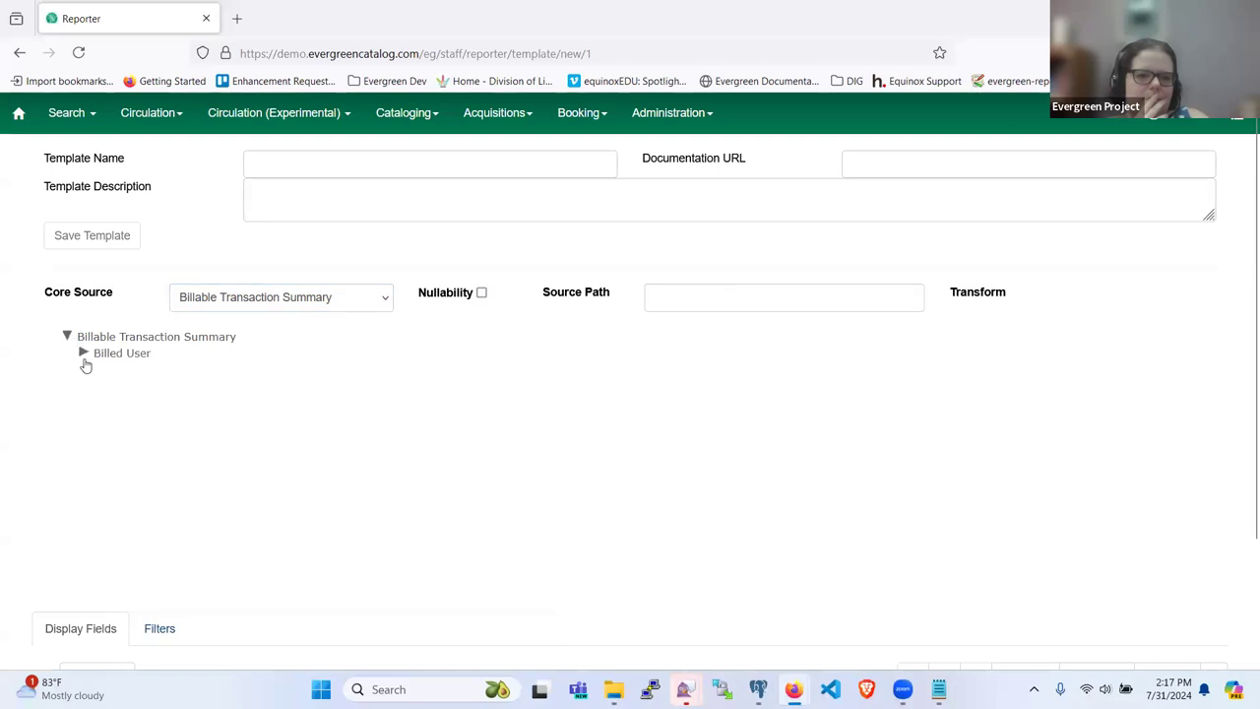
{"action": "left_click", "coordinate": [84, 353]}
{"action": "scroll", "coordinate": [122, 394], "scroll_direction": "down", "scroll_amount": 3}
{"action": "scroll", "coordinate": [121, 398], "scroll_direction": "up", "scroll_amount": 3}
Step: Select Billable Transaction from the Core Source list instead
{"action": "left_click", "coordinate": [210, 301]}
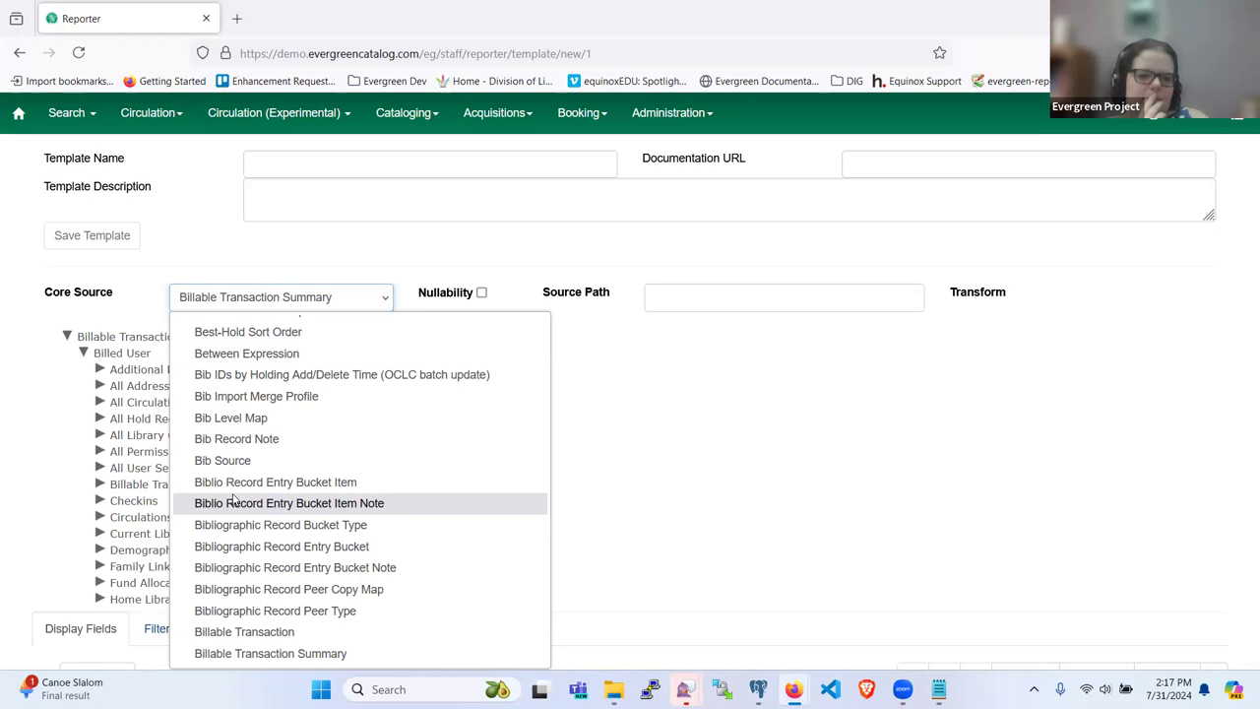
{"action": "scroll", "coordinate": [233, 500], "scroll_direction": "up", "scroll_amount": 15}
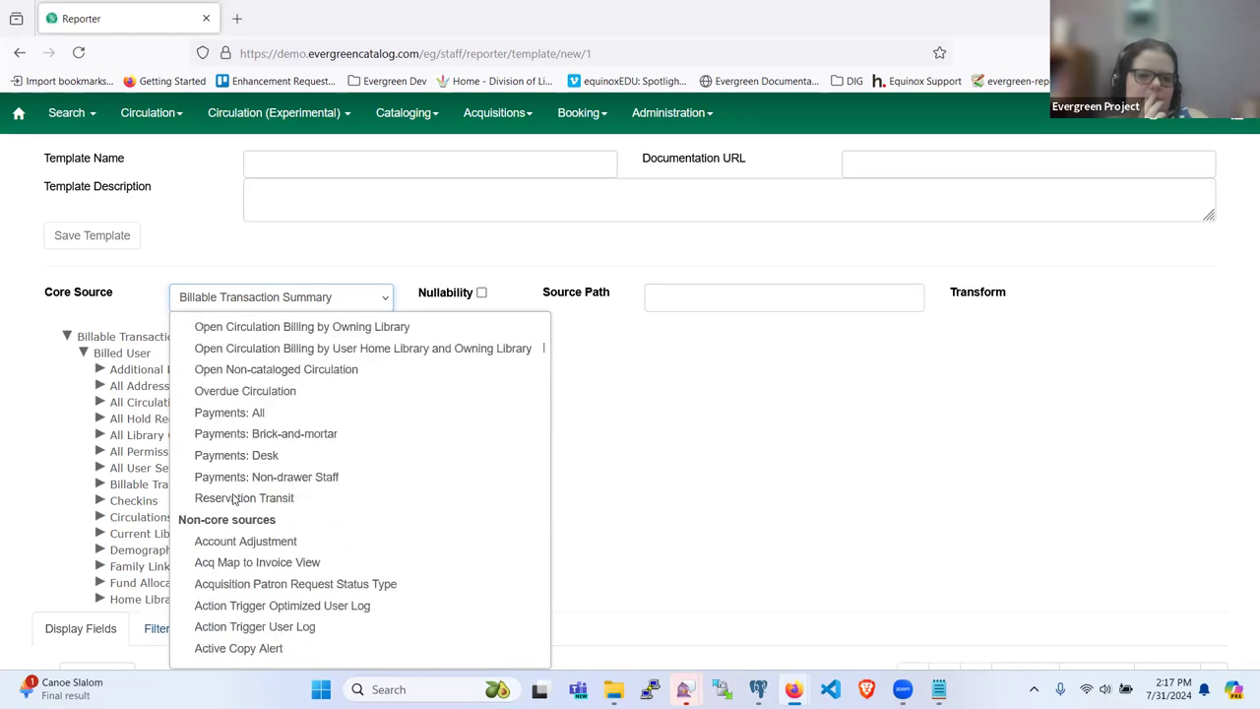
{"action": "scroll", "coordinate": [233, 500], "scroll_direction": "down", "scroll_amount": 2}
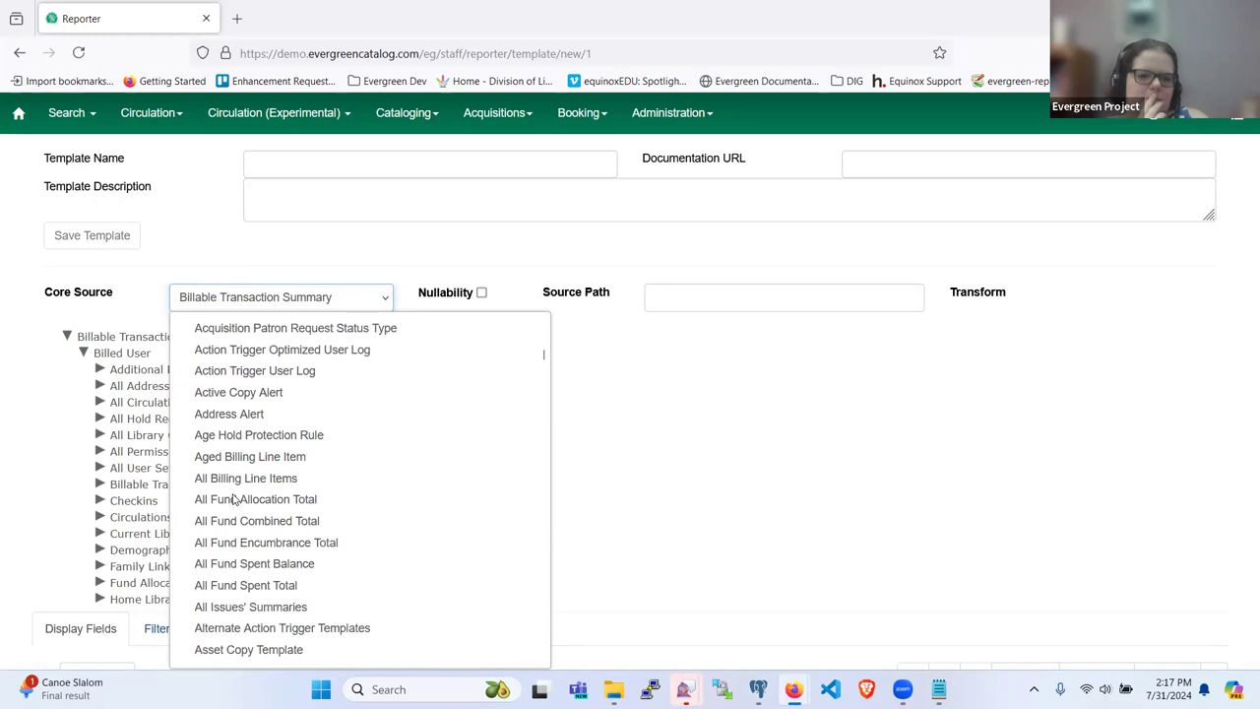
{"action": "scroll", "coordinate": [233, 500], "scroll_direction": "down", "scroll_amount": 2}
{"action": "scroll", "coordinate": [241, 542], "scroll_direction": "down", "scroll_amount": 8}
{"action": "scroll", "coordinate": [245, 558], "scroll_direction": "down", "scroll_amount": 4}
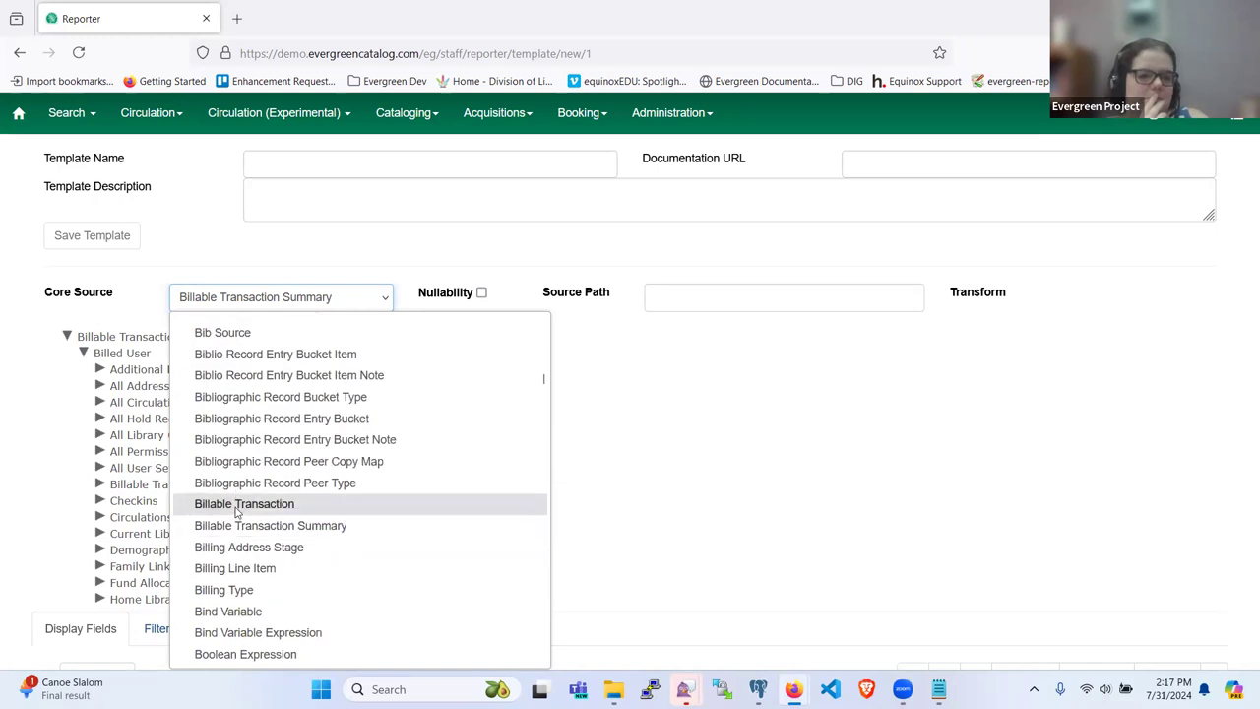
{"action": "left_click", "coordinate": [238, 506]}
Step: Confirm the restart on Billable Transaction, expand its tree, and browse Payment Summary's fields and links
{"action": "left_click", "coordinate": [745, 280]}
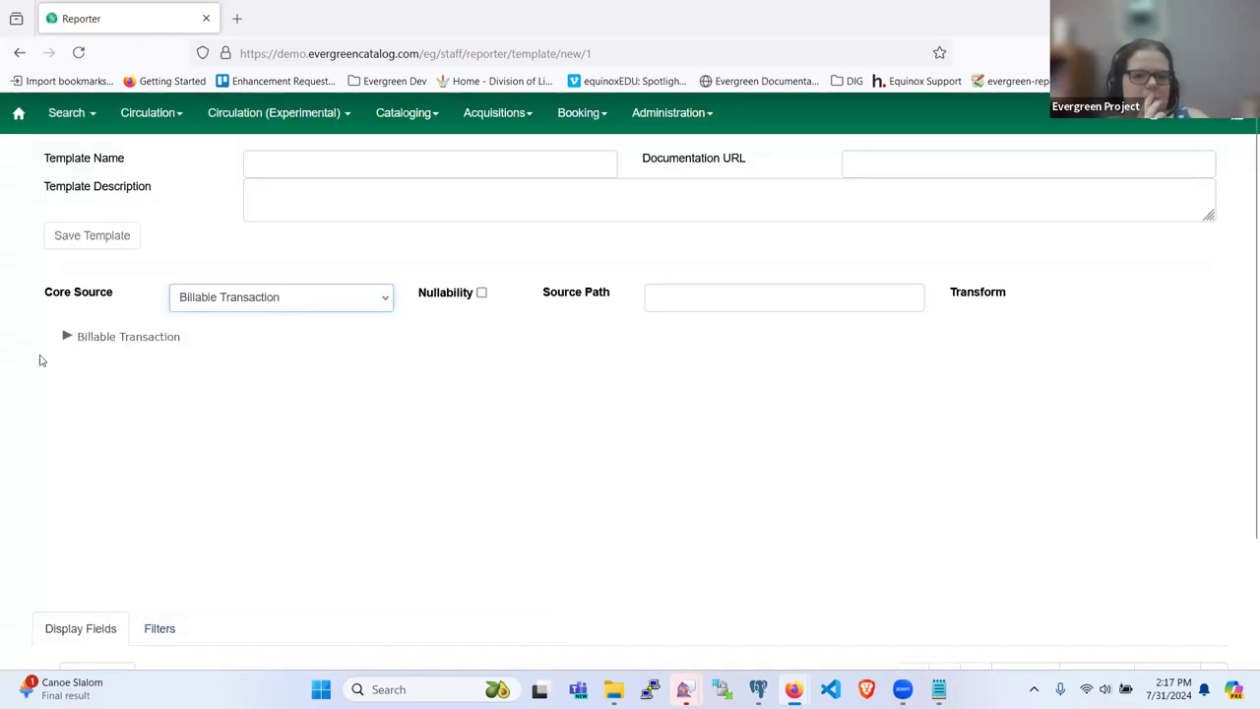
{"action": "left_click", "coordinate": [71, 338]}
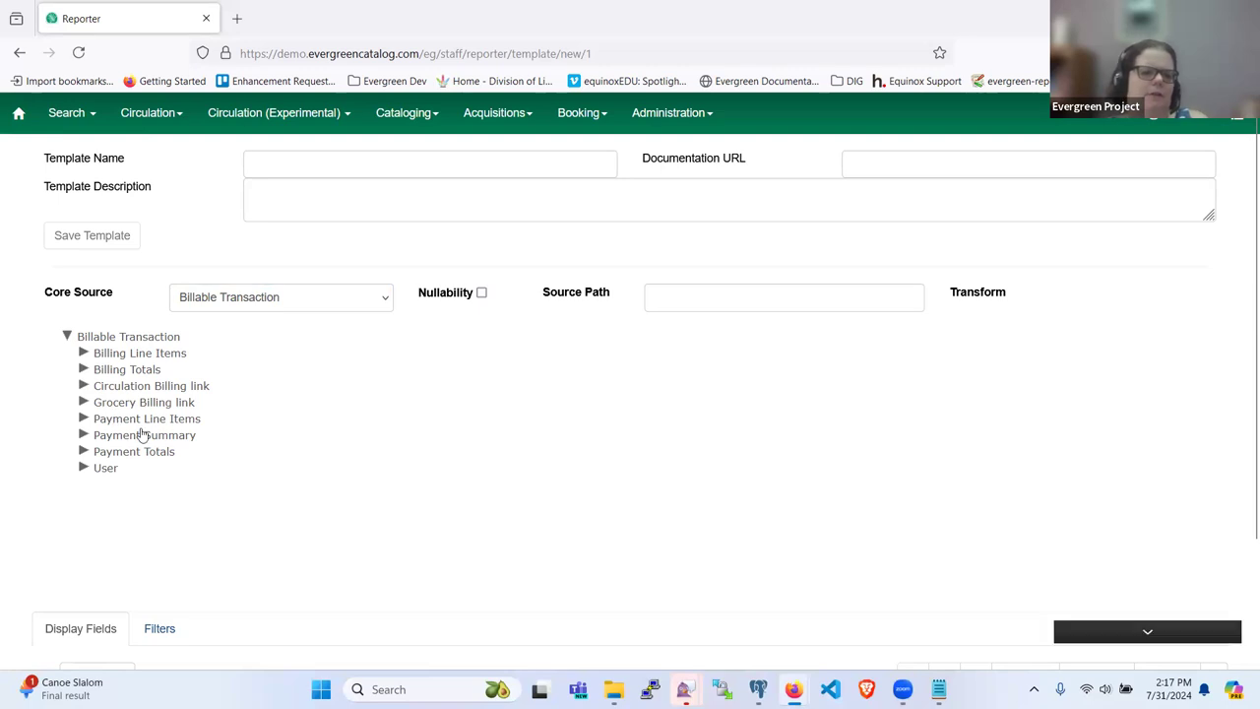
{"action": "left_click", "coordinate": [141, 436]}
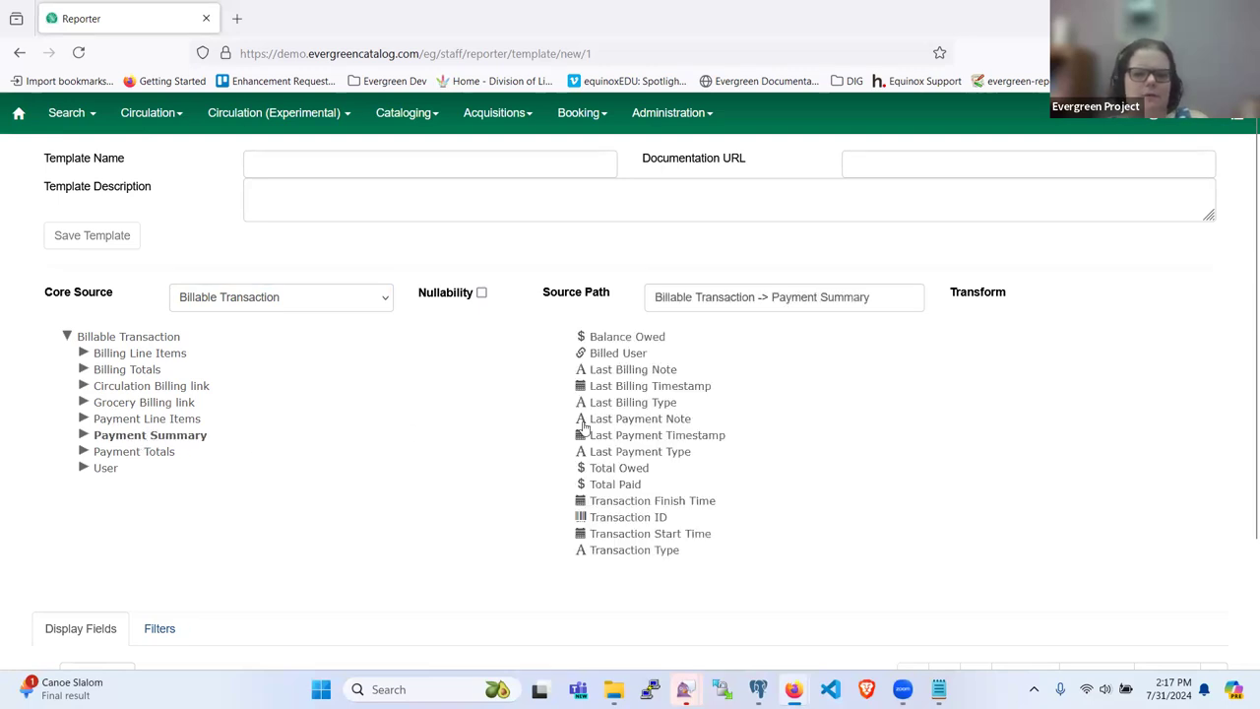
{"action": "scroll", "coordinate": [730, 448], "scroll_direction": "down", "scroll_amount": 2}
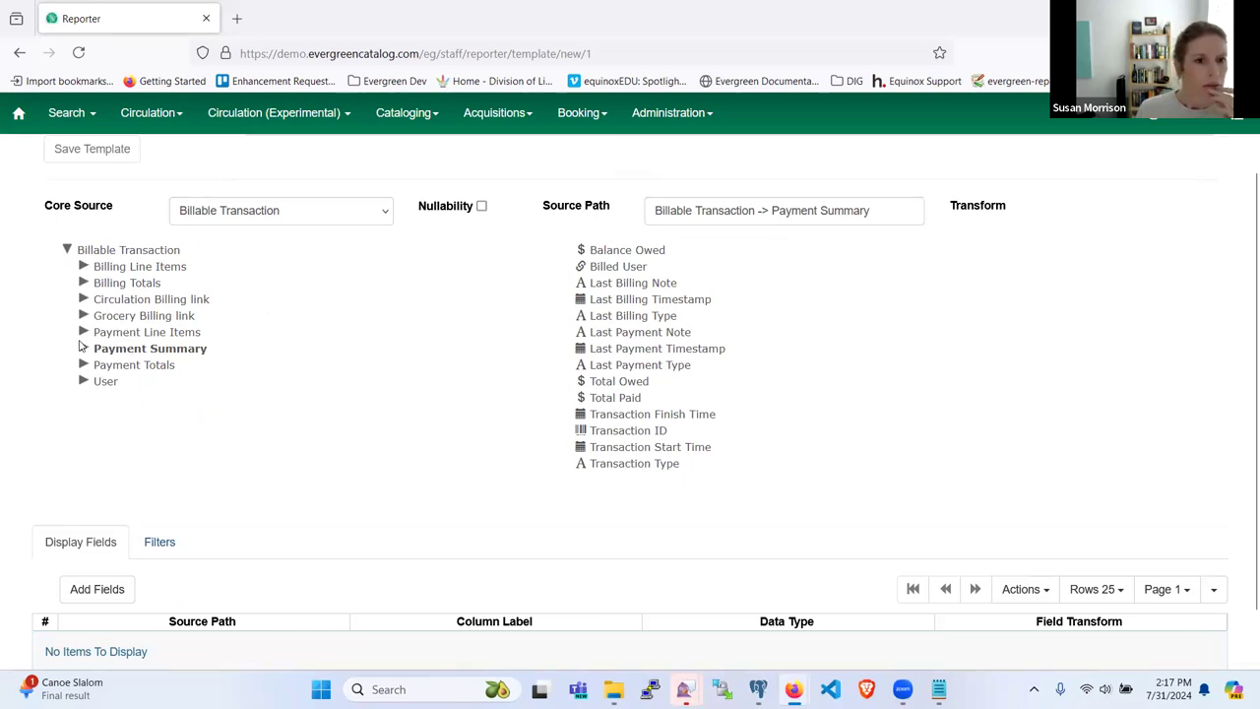
{"action": "left_click", "coordinate": [83, 347]}
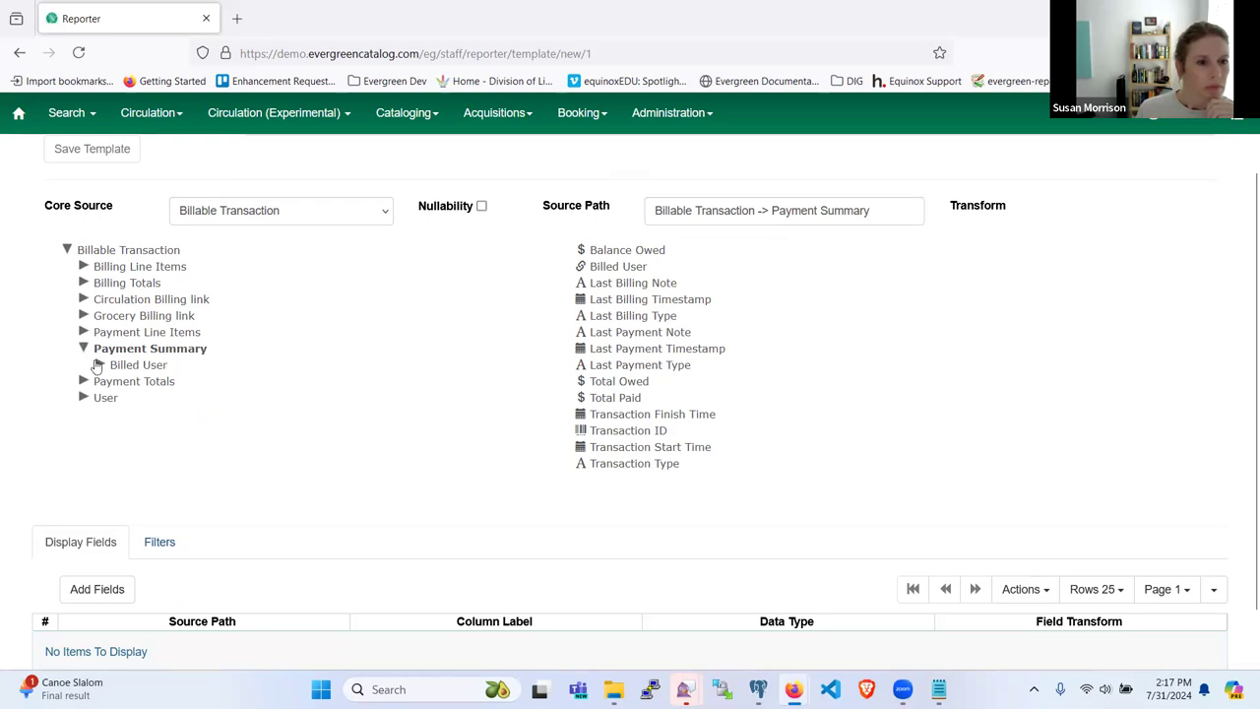
{"action": "left_click", "coordinate": [125, 349]}
{"action": "left_click", "coordinate": [84, 350]}
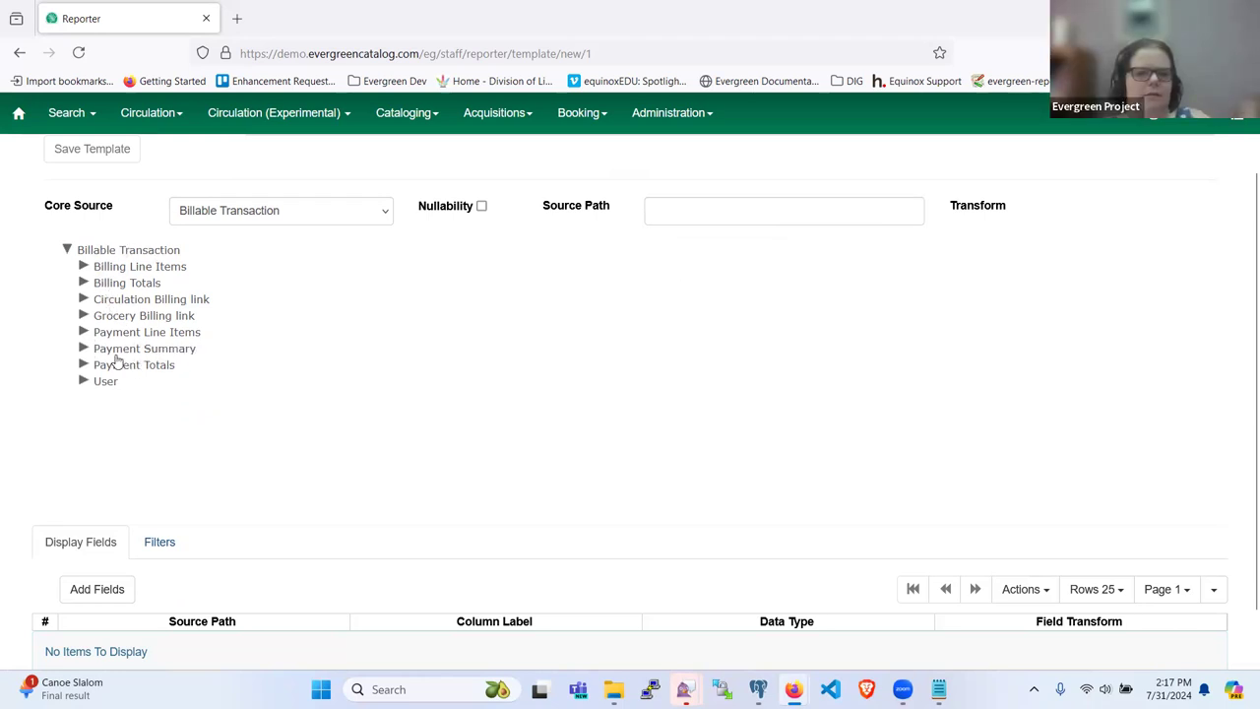
Step: Browse the Circulation Billing link's child tables, then collapse it
{"action": "left_click", "coordinate": [84, 299]}
{"action": "scroll", "coordinate": [143, 384], "scroll_direction": "down", "scroll_amount": 2}
{"action": "scroll", "coordinate": [143, 387], "scroll_direction": "up", "scroll_amount": 2}
{"action": "scroll", "coordinate": [160, 459], "scroll_direction": "down", "scroll_amount": 2}
{"action": "scroll", "coordinate": [160, 459], "scroll_direction": "down", "scroll_amount": 3}
{"action": "scroll", "coordinate": [149, 366], "scroll_direction": "down", "scroll_amount": 1}
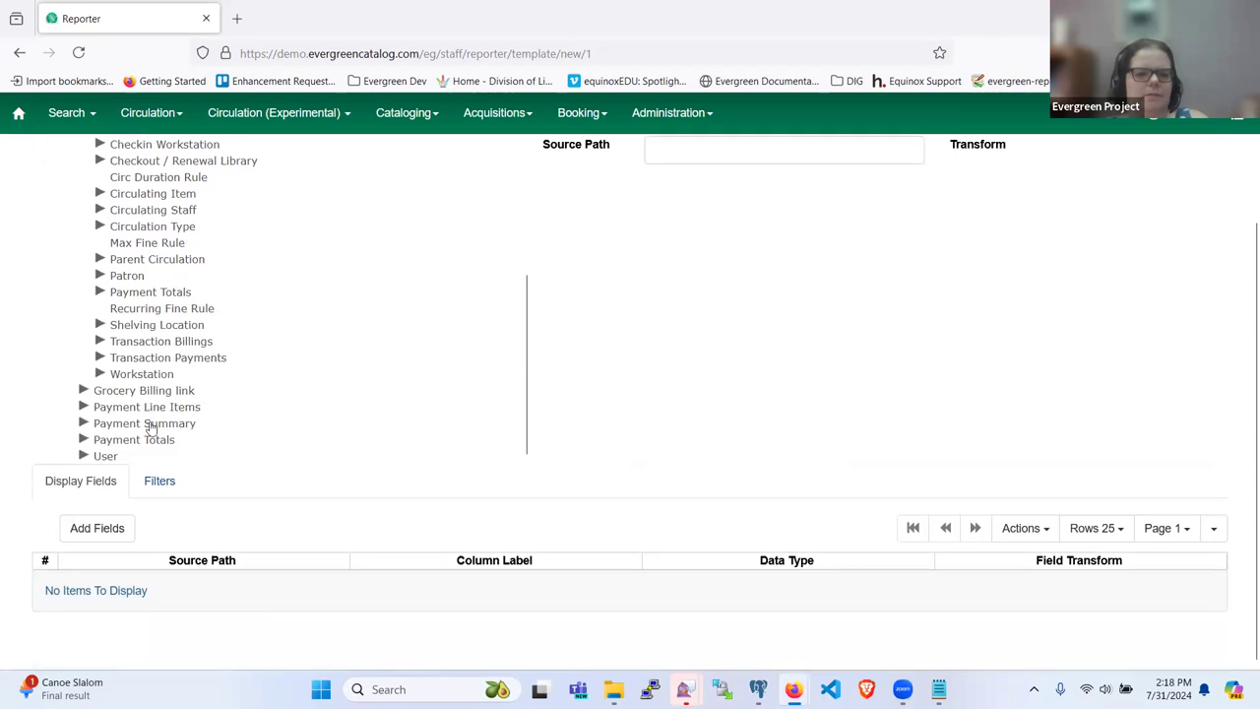
{"action": "scroll", "coordinate": [149, 425], "scroll_direction": "up", "scroll_amount": 4}
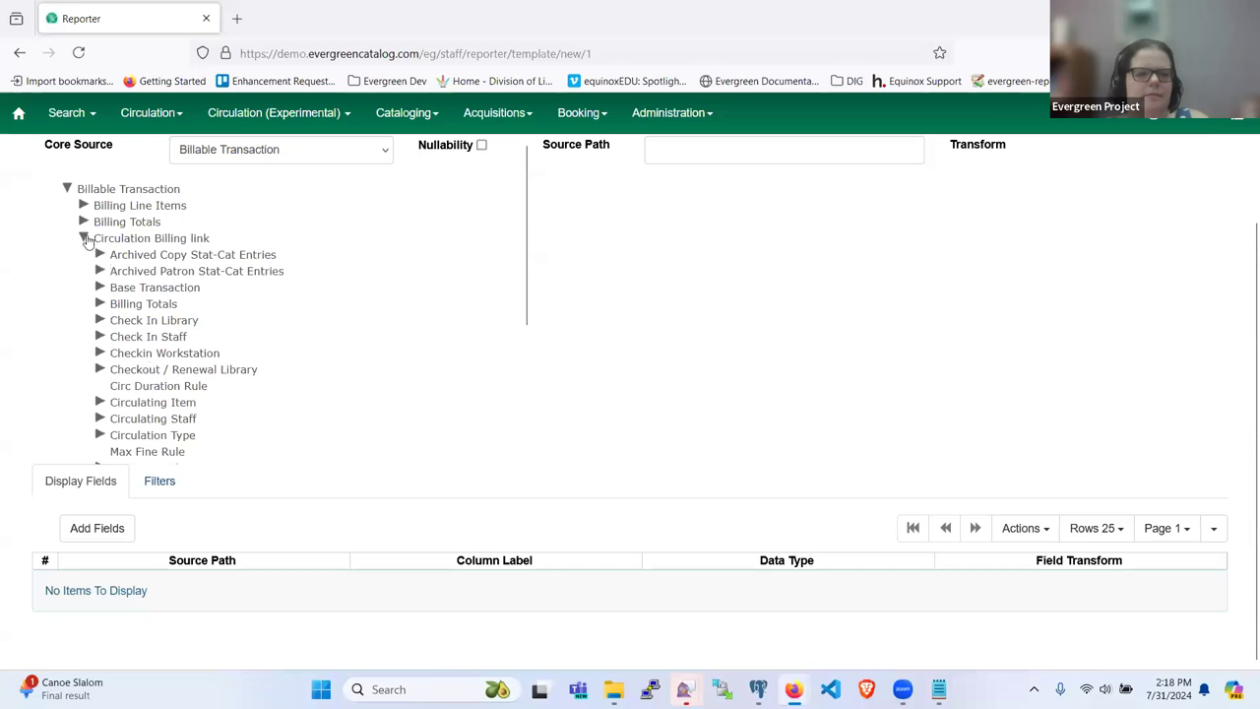
{"action": "scroll", "coordinate": [118, 335], "scroll_direction": "down", "scroll_amount": 3}
{"action": "scroll", "coordinate": [116, 337], "scroll_direction": "up", "scroll_amount": 3}
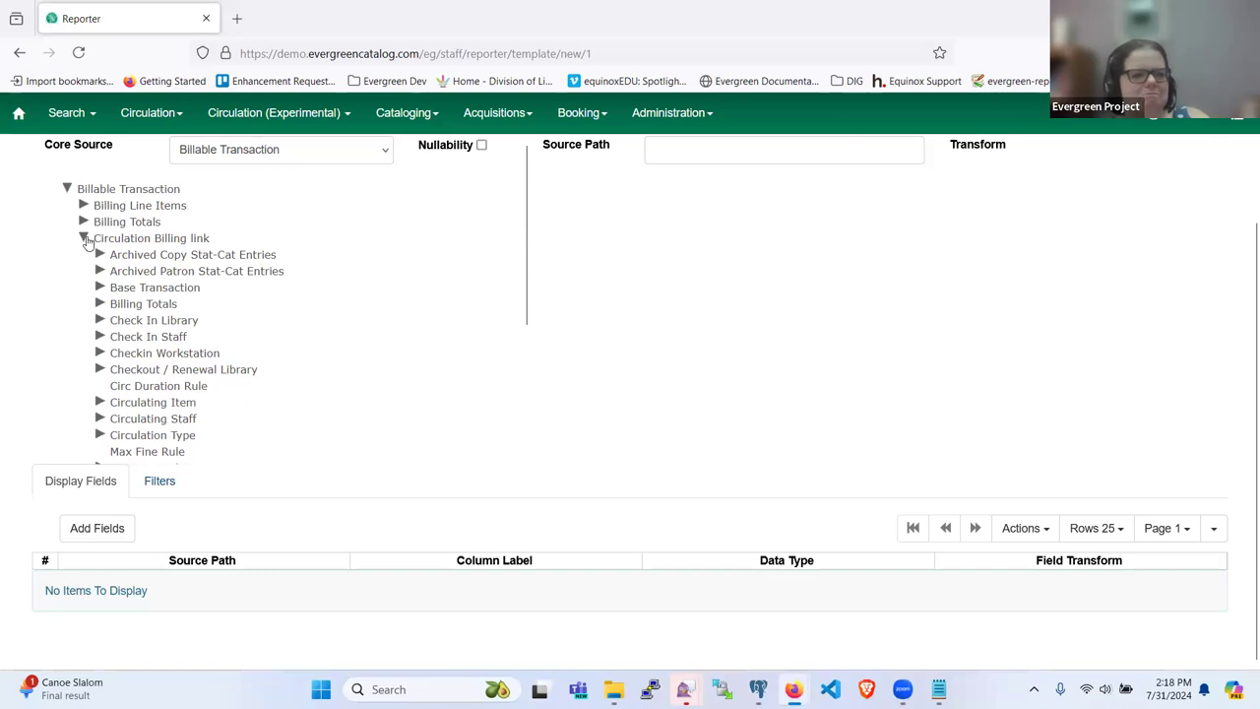
{"action": "left_click", "coordinate": [84, 240]}
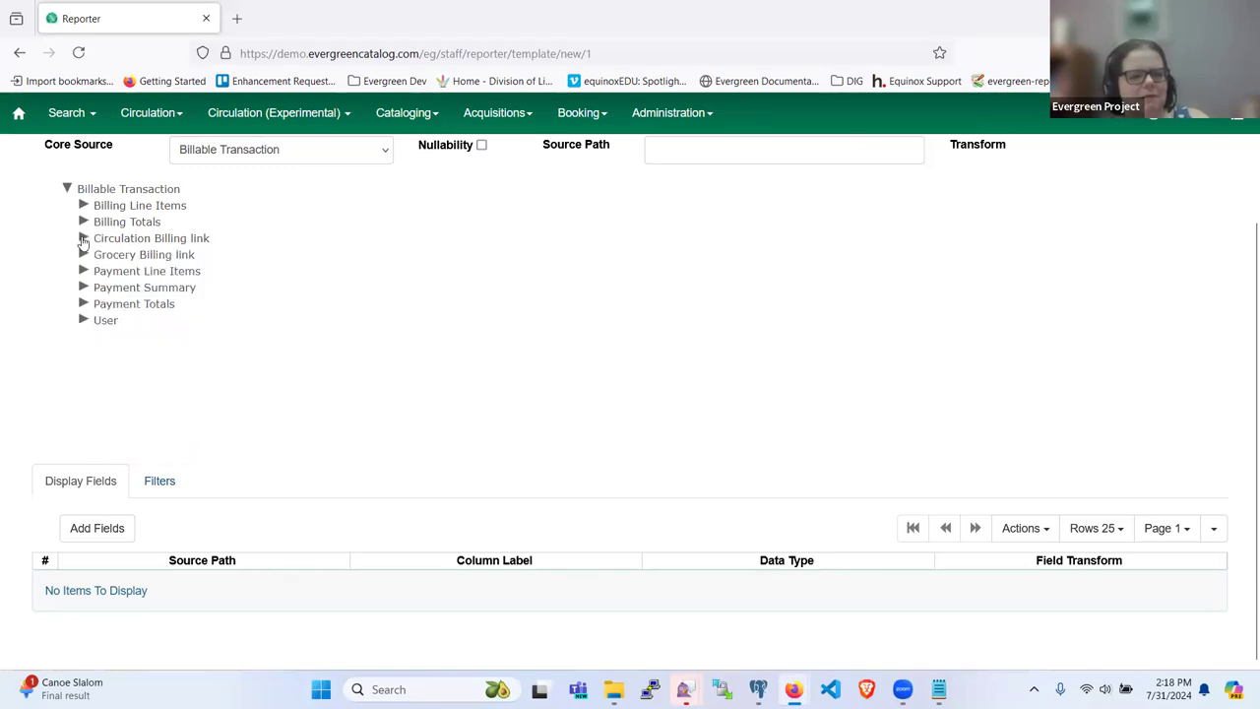
{"action": "left_click", "coordinate": [83, 239]}
{"action": "left_click", "coordinate": [83, 239]}
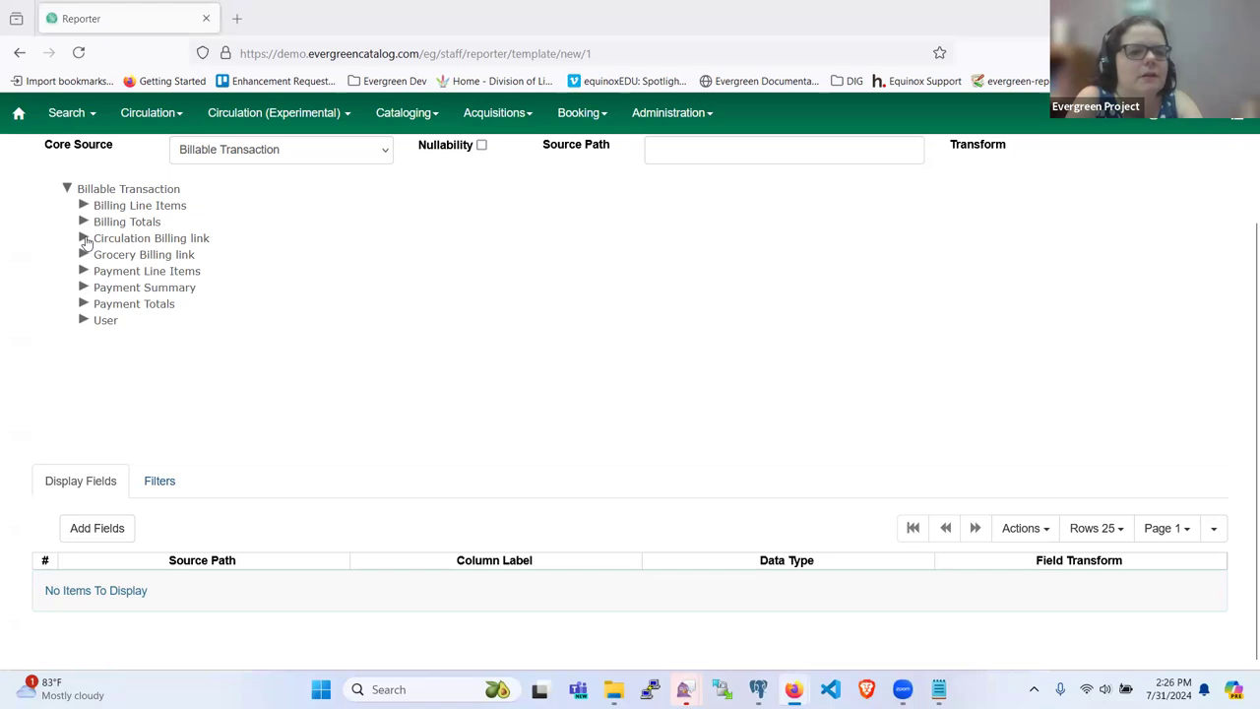
Step: Expand Circulation Billing link and Payment Summary, and view Payment Summary's fields
{"action": "left_click", "coordinate": [85, 239]}
{"action": "scroll", "coordinate": [100, 328], "scroll_direction": "down", "scroll_amount": 3}
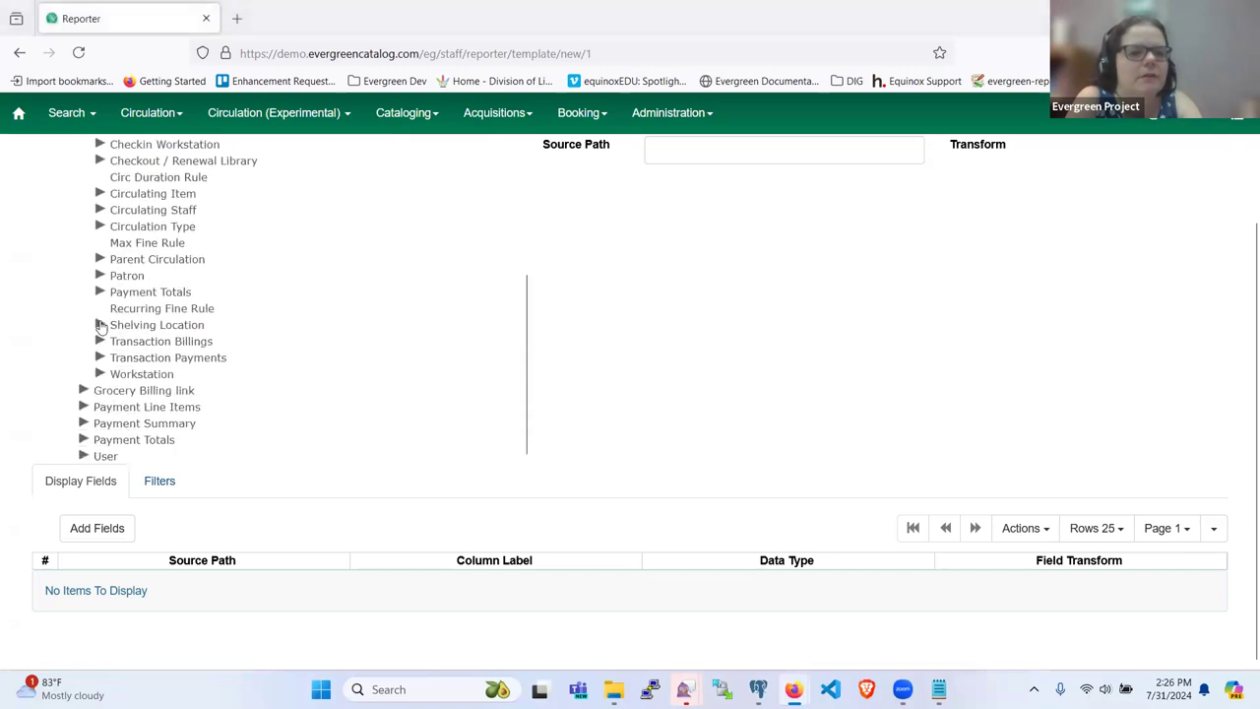
{"action": "scroll", "coordinate": [126, 378], "scroll_direction": "up", "scroll_amount": 3}
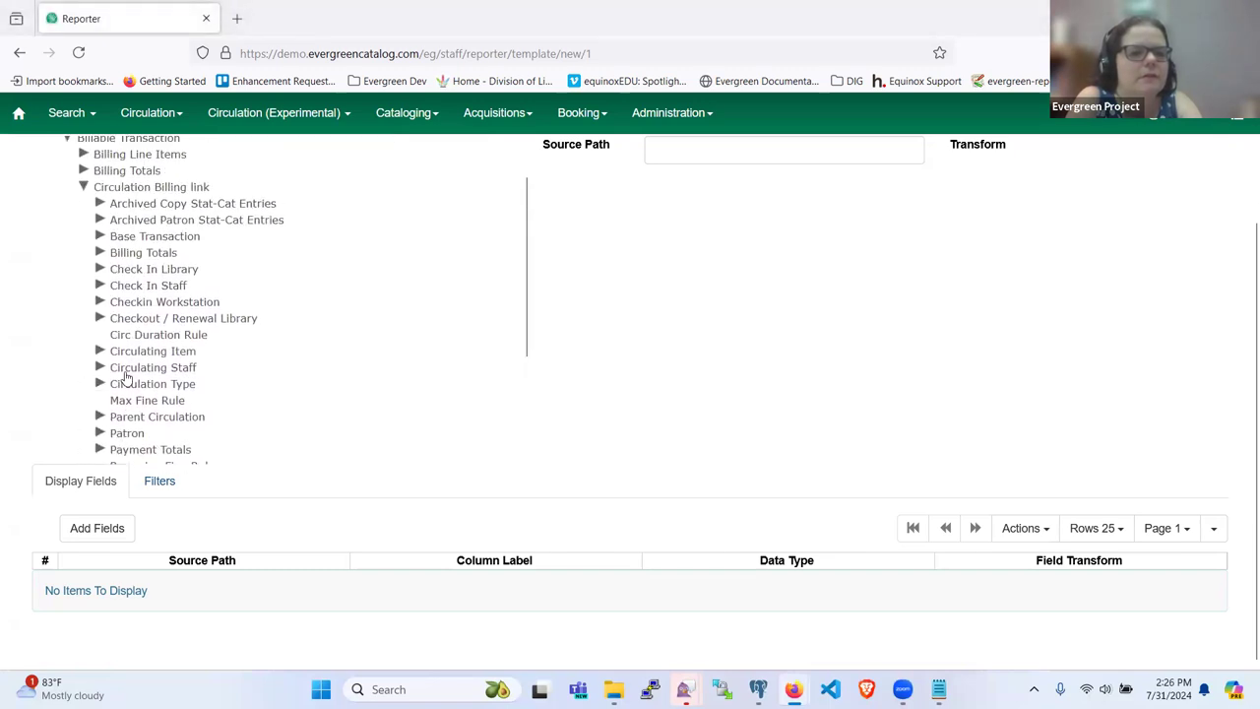
{"action": "scroll", "coordinate": [126, 378], "scroll_direction": "down", "scroll_amount": 3}
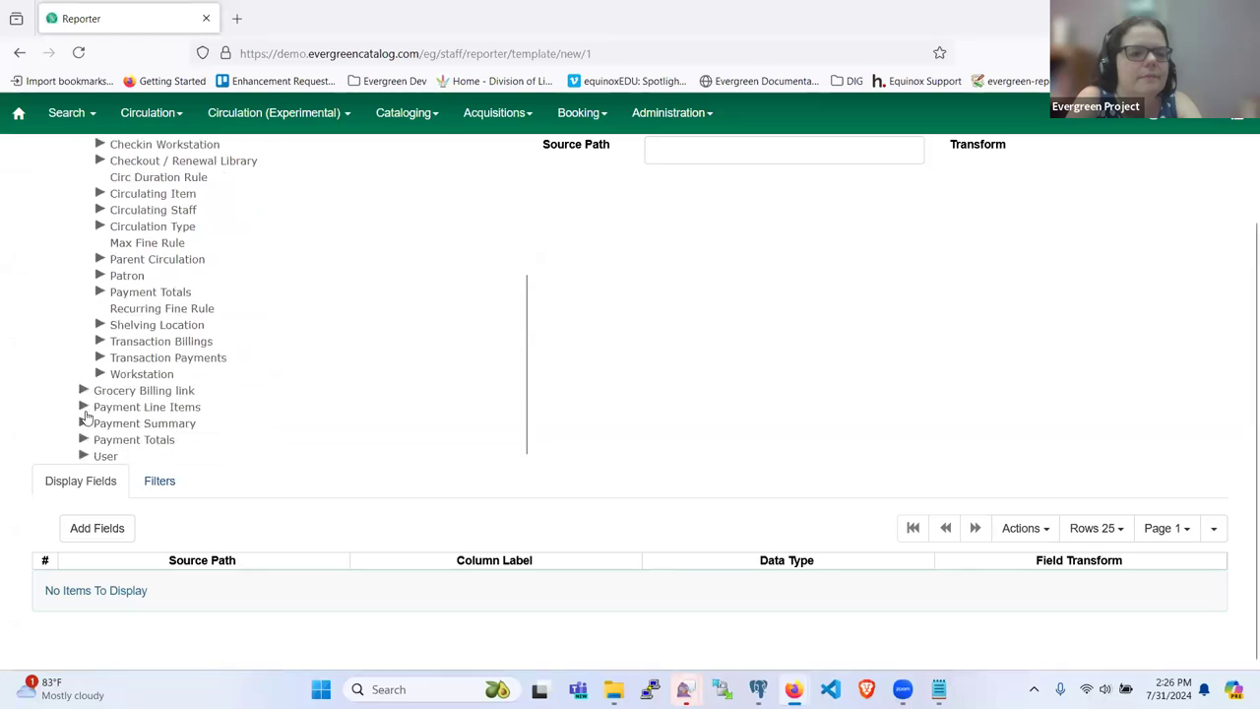
{"action": "left_click", "coordinate": [82, 425]}
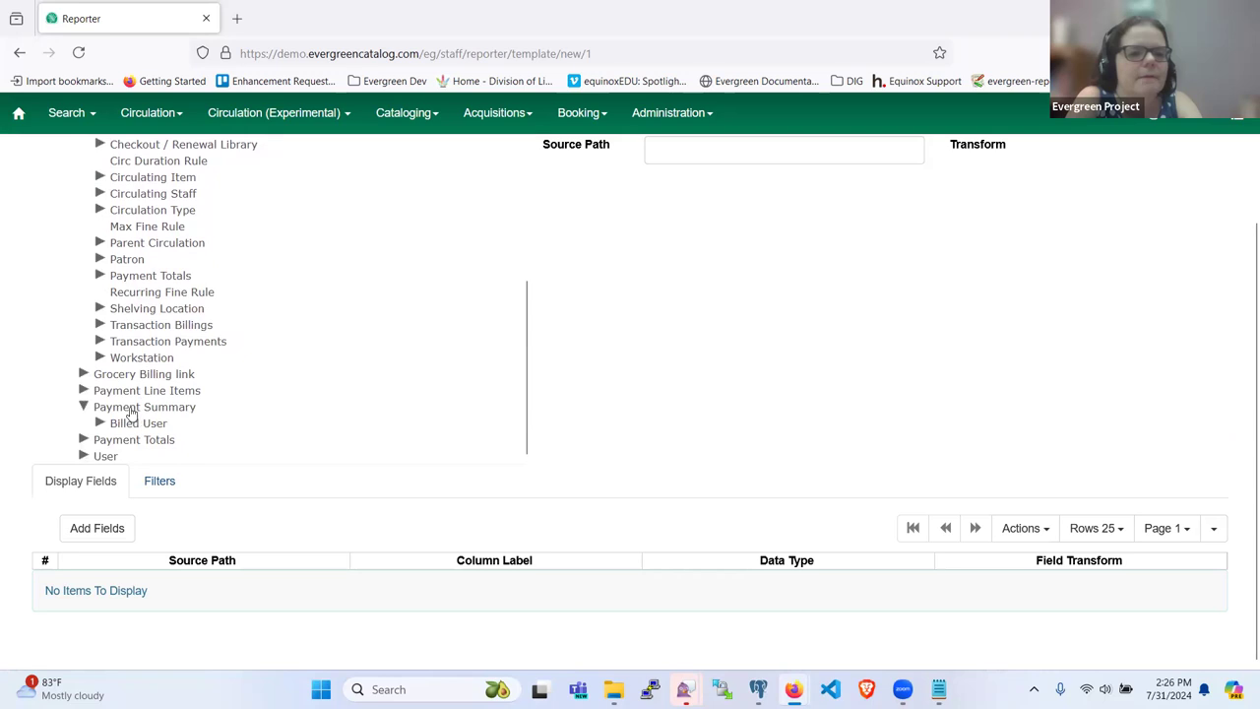
{"action": "left_click", "coordinate": [129, 408]}
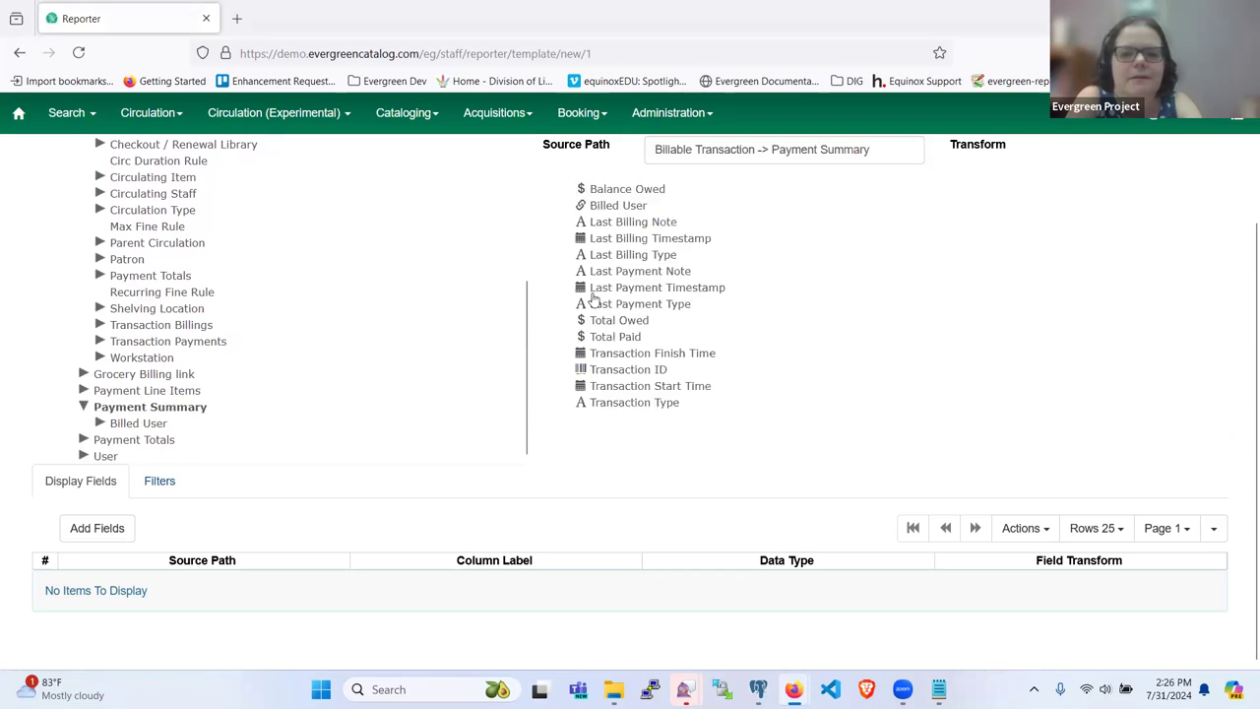
{"action": "scroll", "coordinate": [616, 345], "scroll_direction": "up", "scroll_amount": 2}
{"action": "scroll", "coordinate": [598, 390], "scroll_direction": "down", "scroll_amount": 2}
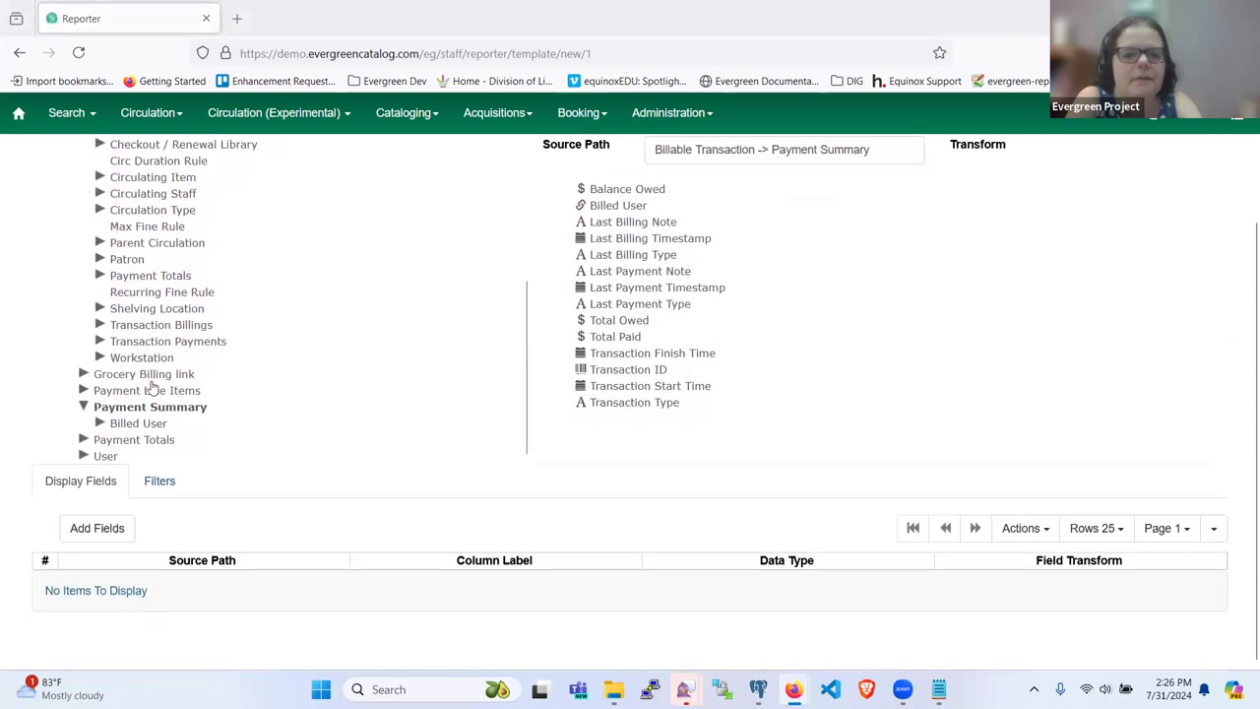
{"action": "scroll", "coordinate": [165, 366], "scroll_direction": "up", "scroll_amount": 1}
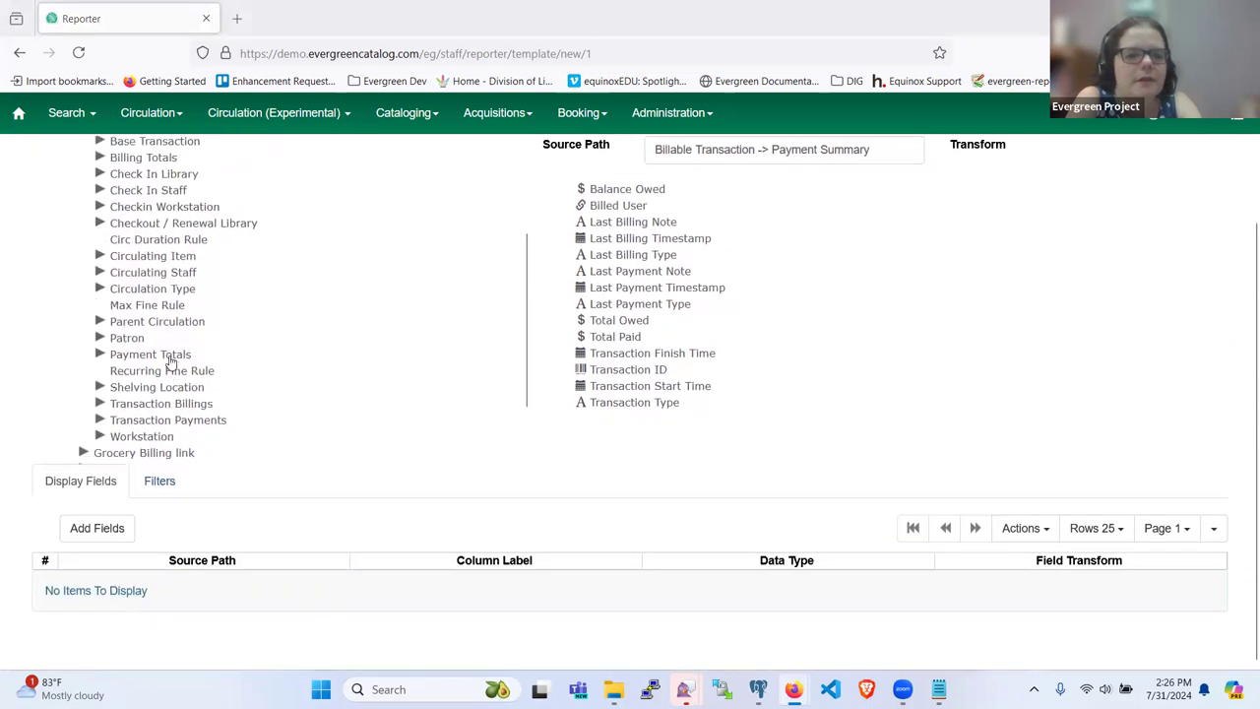
{"action": "scroll", "coordinate": [169, 361], "scroll_direction": "up", "scroll_amount": 2}
{"action": "scroll", "coordinate": [178, 283], "scroll_direction": "down", "scroll_amount": 1}
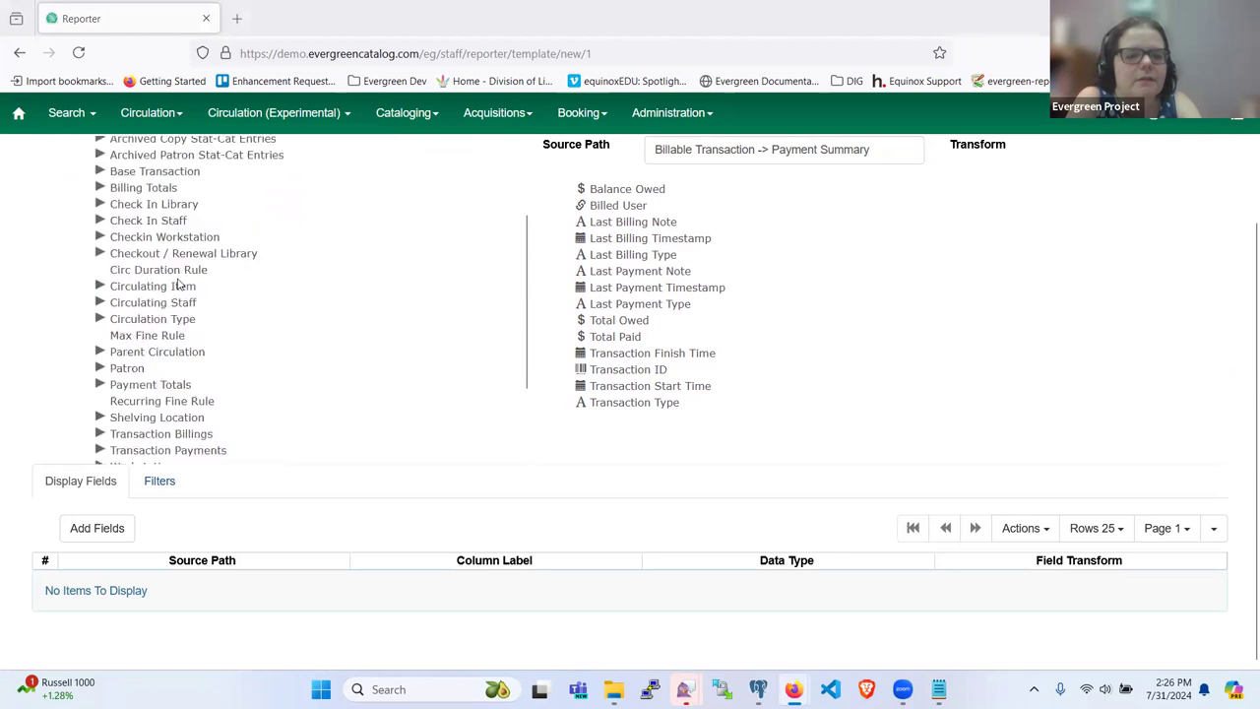
{"action": "scroll", "coordinate": [179, 282], "scroll_direction": "down", "scroll_amount": 2}
{"action": "scroll", "coordinate": [142, 361], "scroll_direction": "up", "scroll_amount": 3}
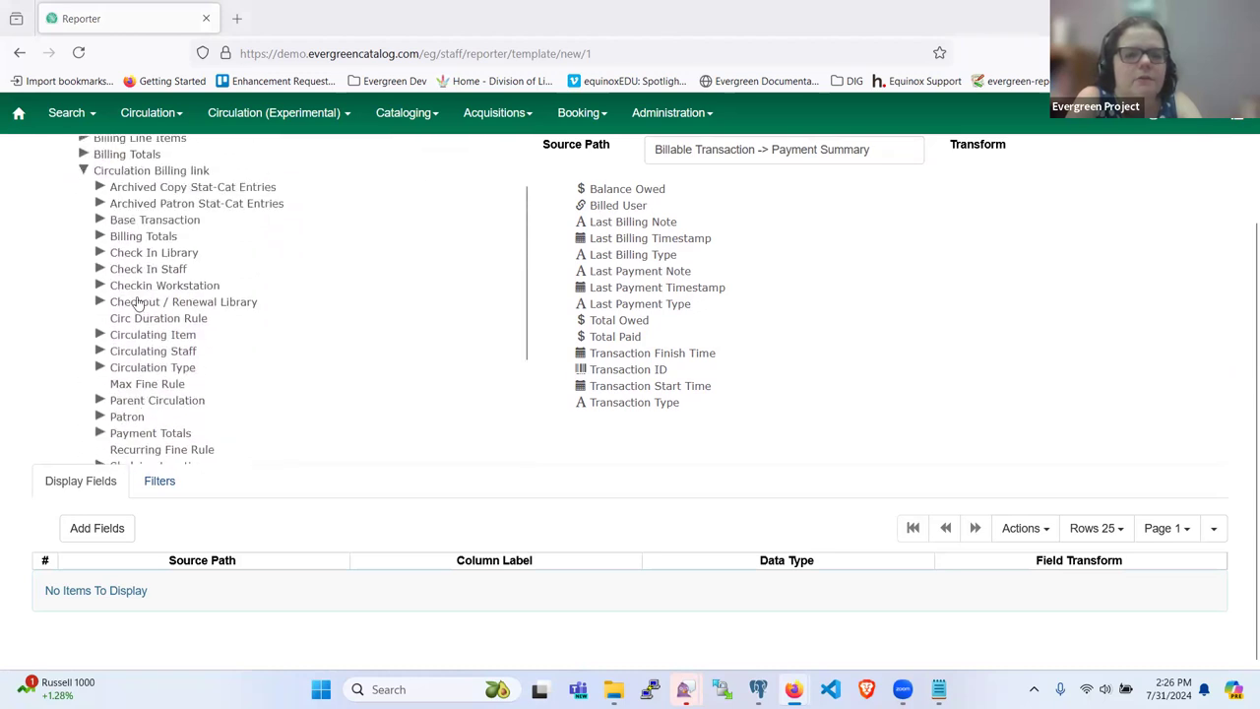
Step: Expand Checkout / Renewal Library and list its fields, such as Name and OPAC Visible
{"action": "left_click", "coordinate": [107, 305]}
{"action": "scroll", "coordinate": [138, 366], "scroll_direction": "down", "scroll_amount": 4}
{"action": "scroll", "coordinate": [141, 365], "scroll_direction": "up", "scroll_amount": 4}
{"action": "left_click", "coordinate": [163, 305]}
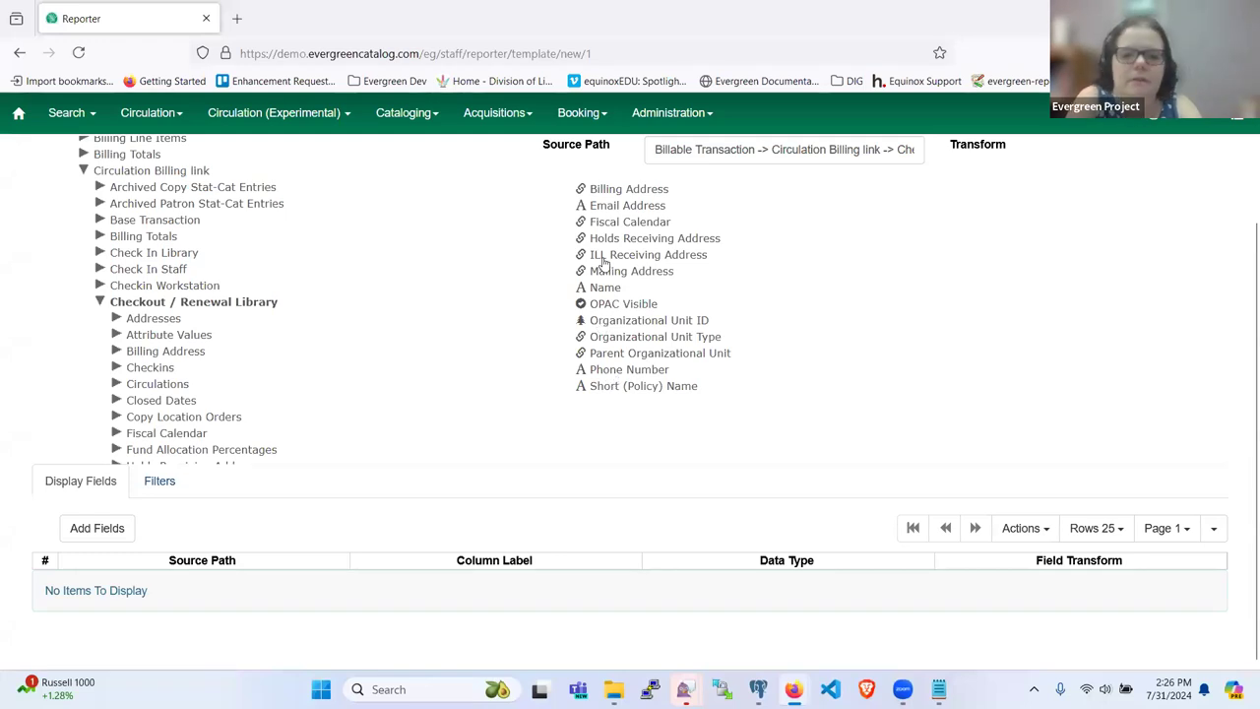
Step: Add the Checkout / Renewal Library's Short (Policy) Name as a Raw Data display field
{"action": "left_click", "coordinate": [610, 386]}
{"action": "left_click", "coordinate": [84, 532]}
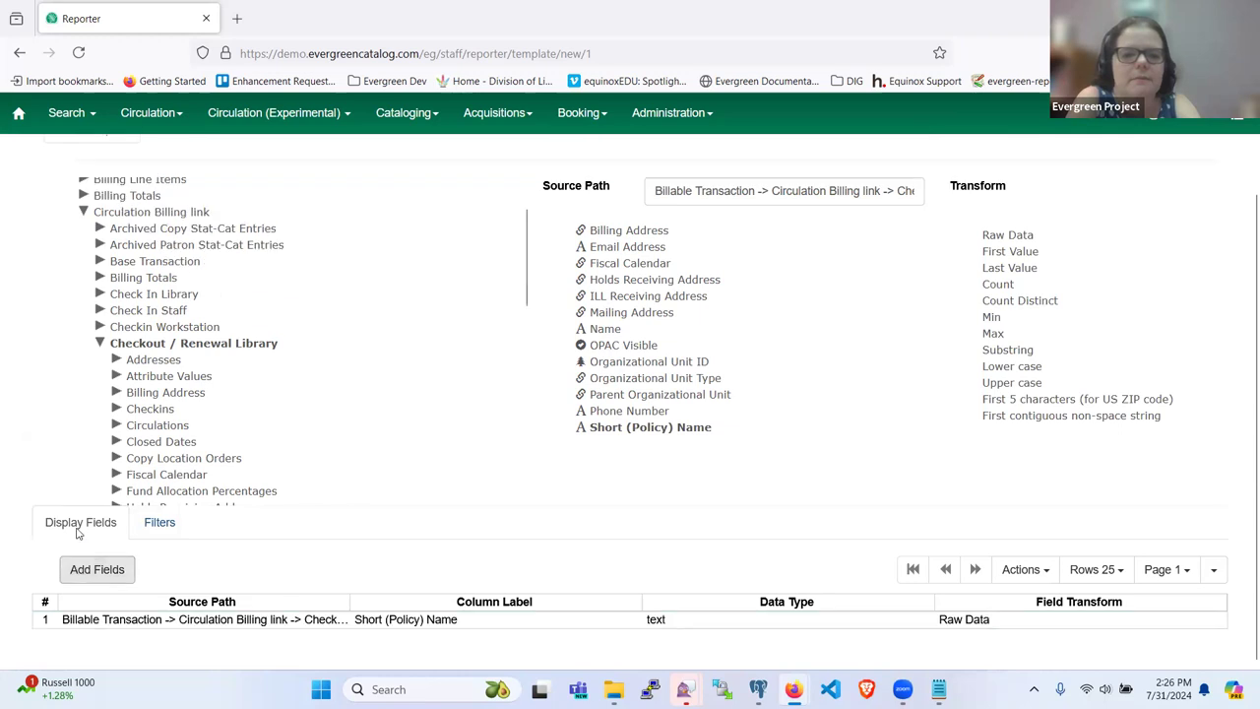
{"action": "scroll", "coordinate": [414, 401], "scroll_direction": "down", "scroll_amount": 3}
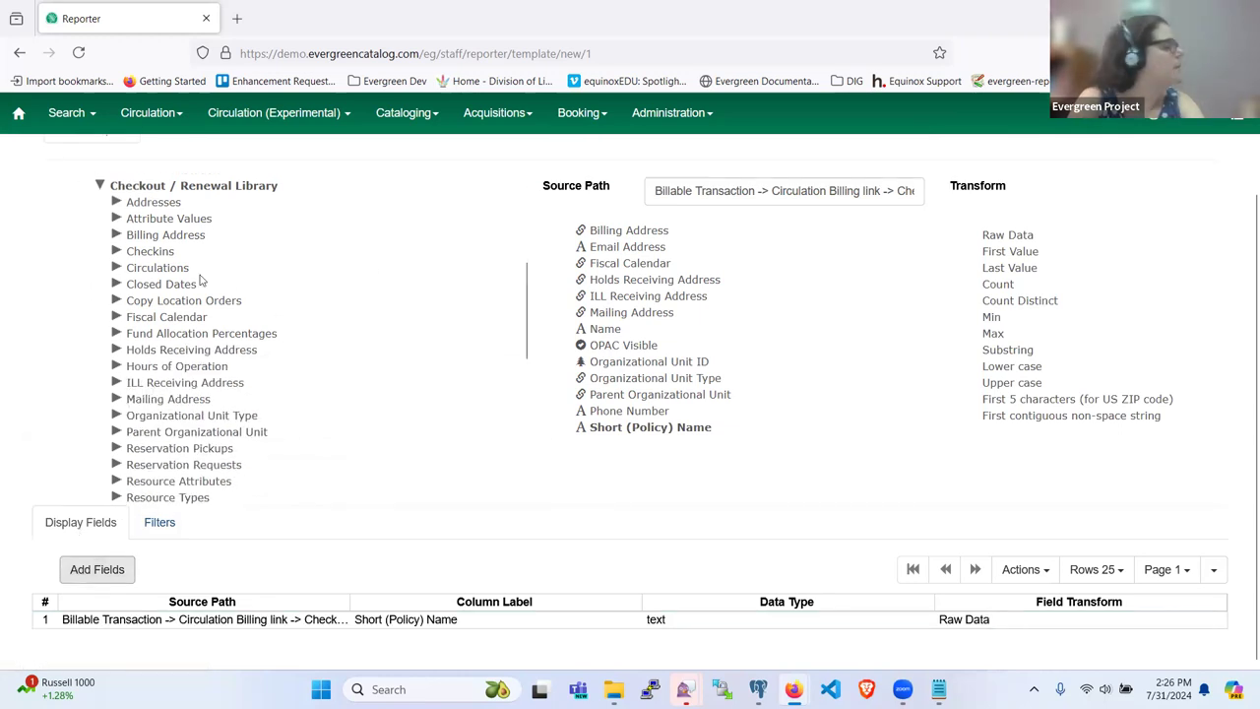
{"action": "scroll", "coordinate": [156, 355], "scroll_direction": "up", "scroll_amount": 4}
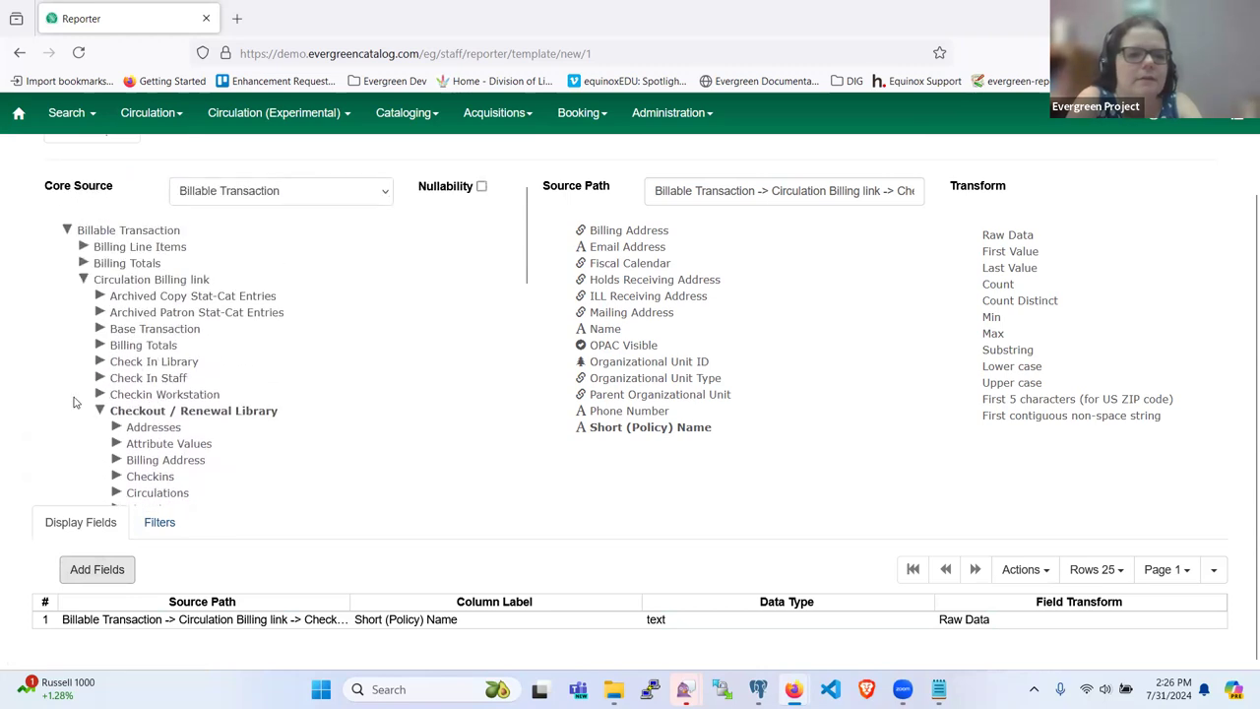
{"action": "scroll", "coordinate": [73, 402], "scroll_direction": "down", "scroll_amount": 3}
Step: Collapse the Checkout / Renewal Library branch and expand the Circulating Item branch
{"action": "left_click", "coordinate": [100, 253]}
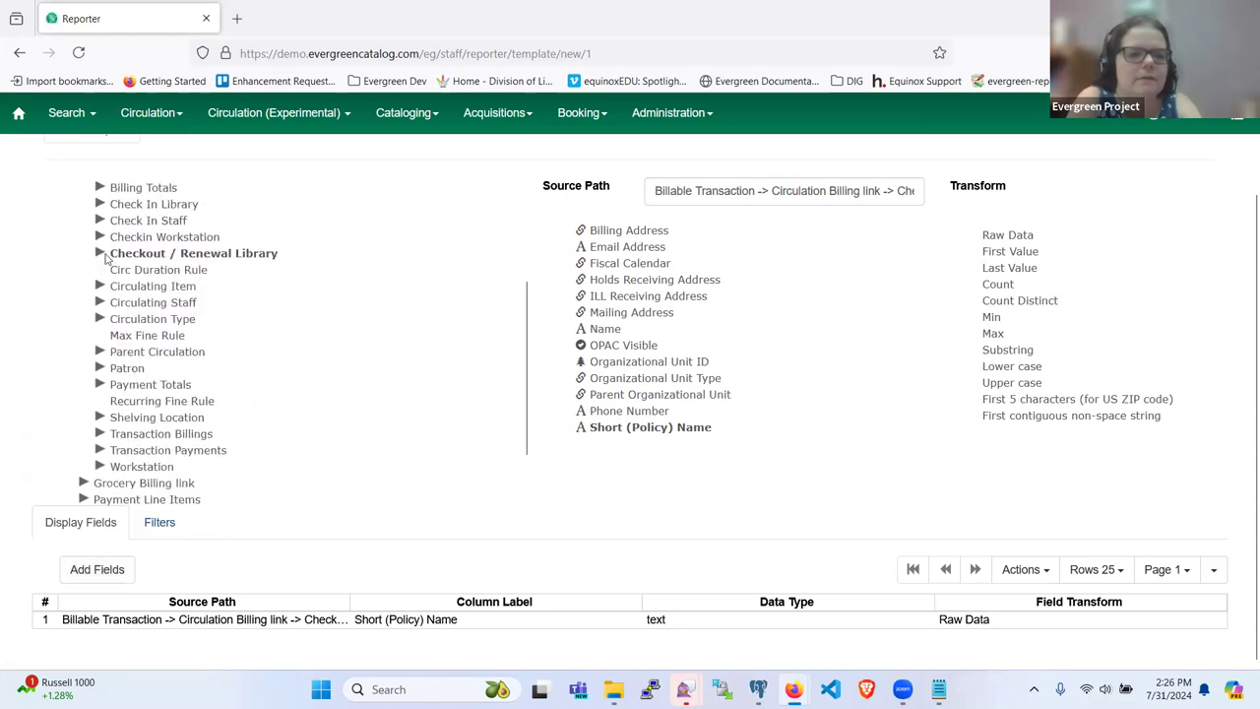
{"action": "scroll", "coordinate": [118, 295], "scroll_direction": "up", "scroll_amount": 3}
{"action": "scroll", "coordinate": [131, 330], "scroll_direction": "down", "scroll_amount": 3}
{"action": "scroll", "coordinate": [95, 359], "scroll_direction": "up", "scroll_amount": 2}
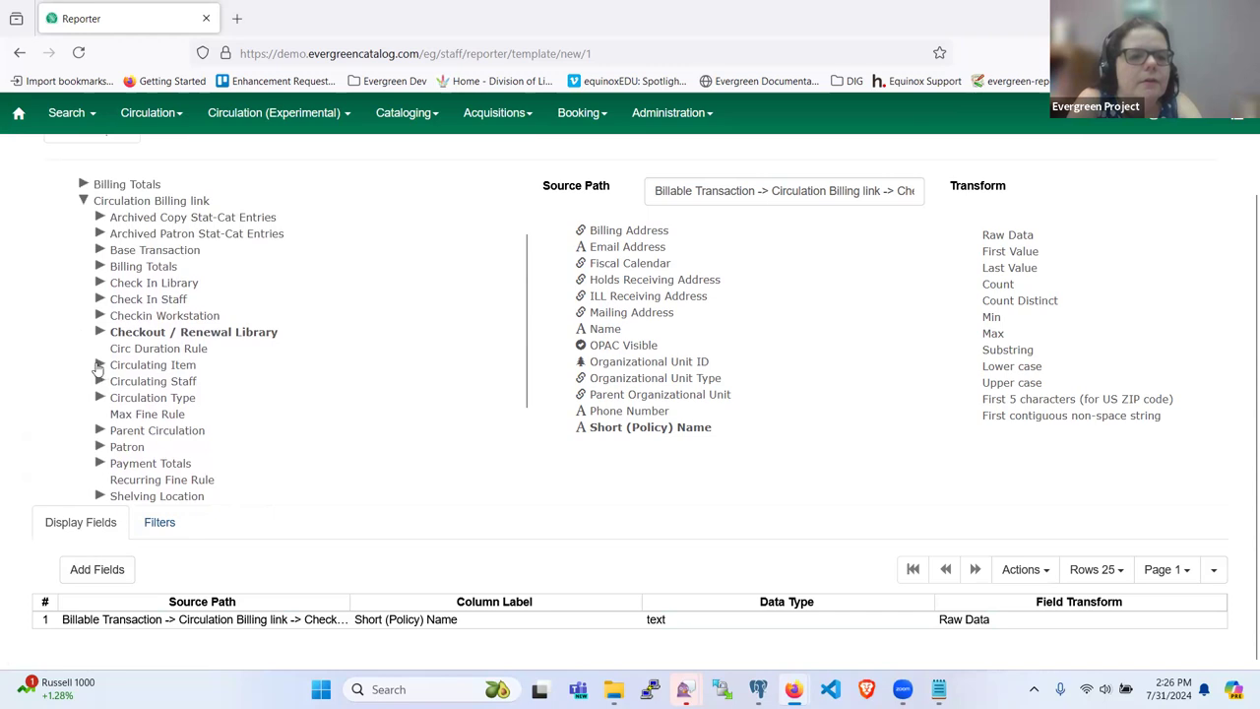
{"action": "left_click", "coordinate": [99, 365]}
{"action": "scroll", "coordinate": [91, 379], "scroll_direction": "down", "scroll_amount": 3}
{"action": "scroll", "coordinate": [132, 382], "scroll_direction": "down", "scroll_amount": 2}
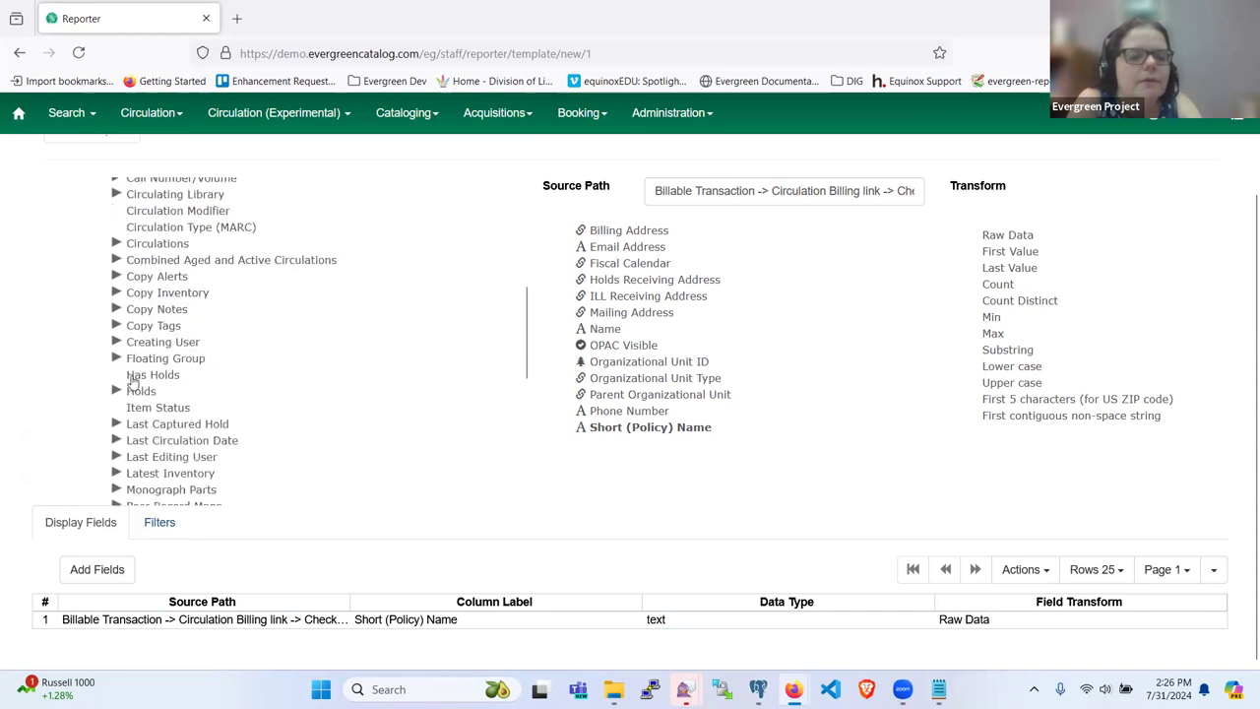
{"action": "scroll", "coordinate": [115, 418], "scroll_direction": "down", "scroll_amount": 2}
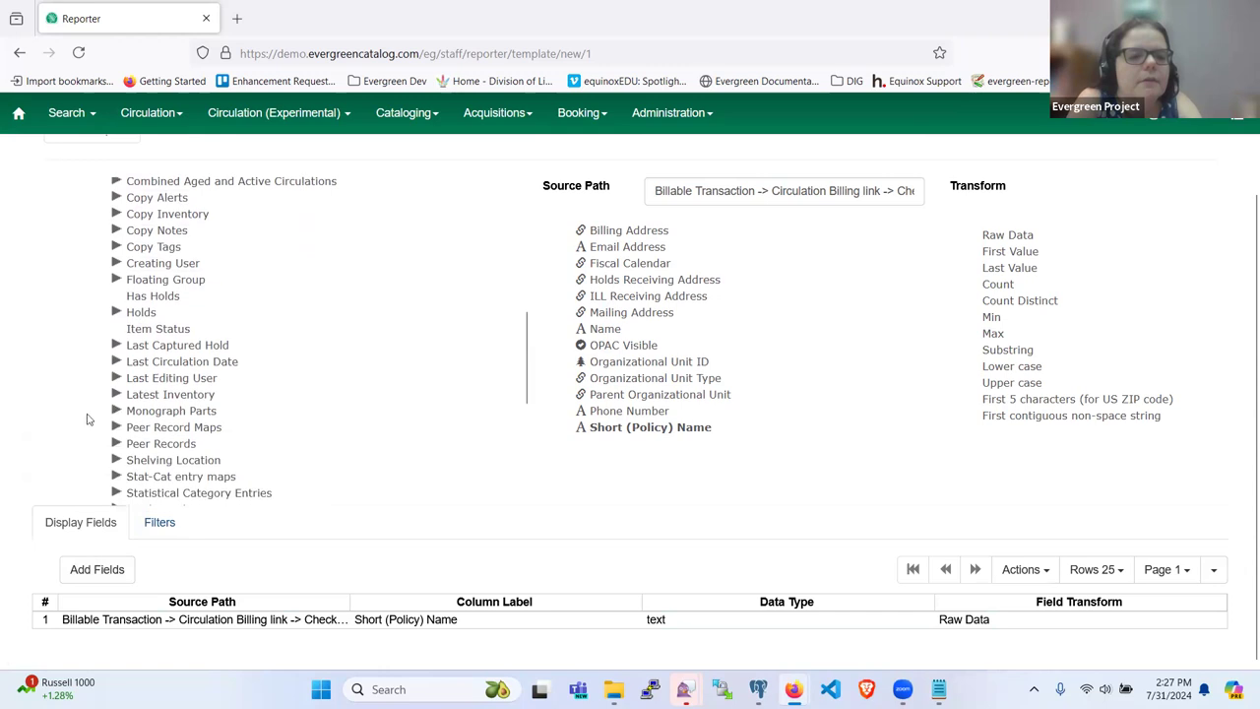
{"action": "scroll", "coordinate": [121, 363], "scroll_direction": "down", "scroll_amount": 4}
Step: Expand Call Number/Volume > Bib Record and show its Simple Record Extracts fields
{"action": "scroll", "coordinate": [119, 336], "scroll_direction": "up", "scroll_amount": 8}
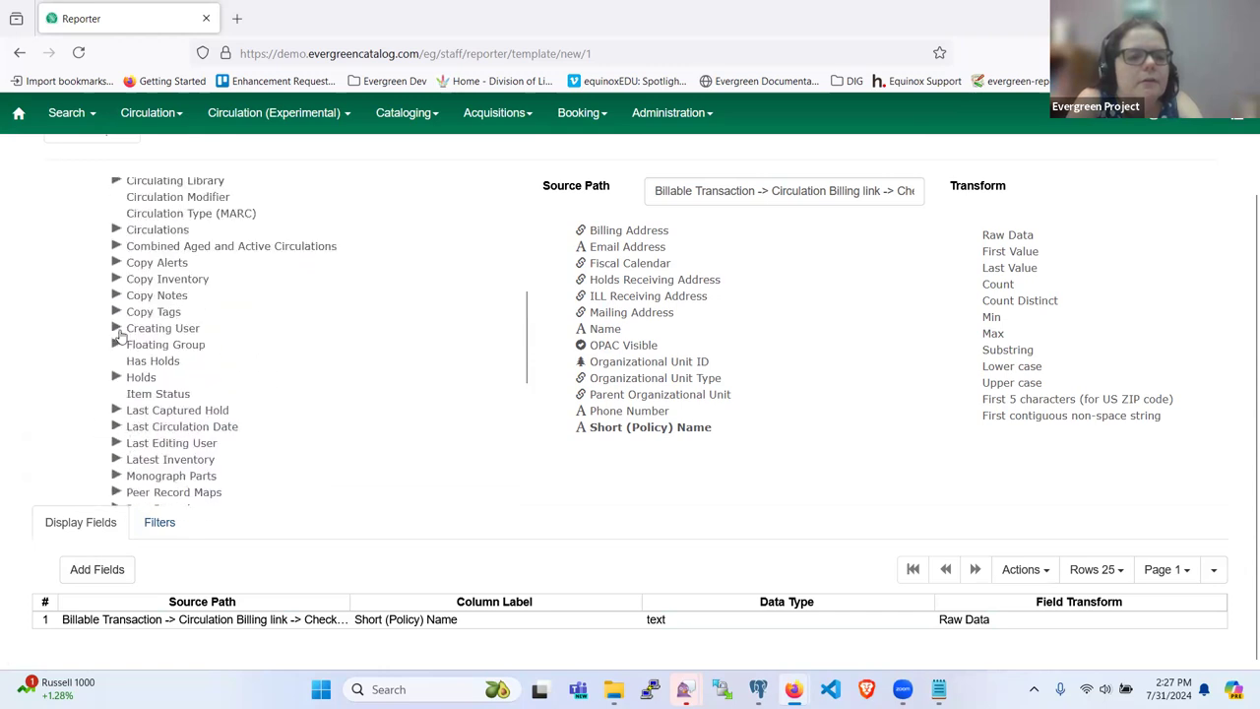
{"action": "scroll", "coordinate": [116, 350], "scroll_direction": "down", "scroll_amount": 2}
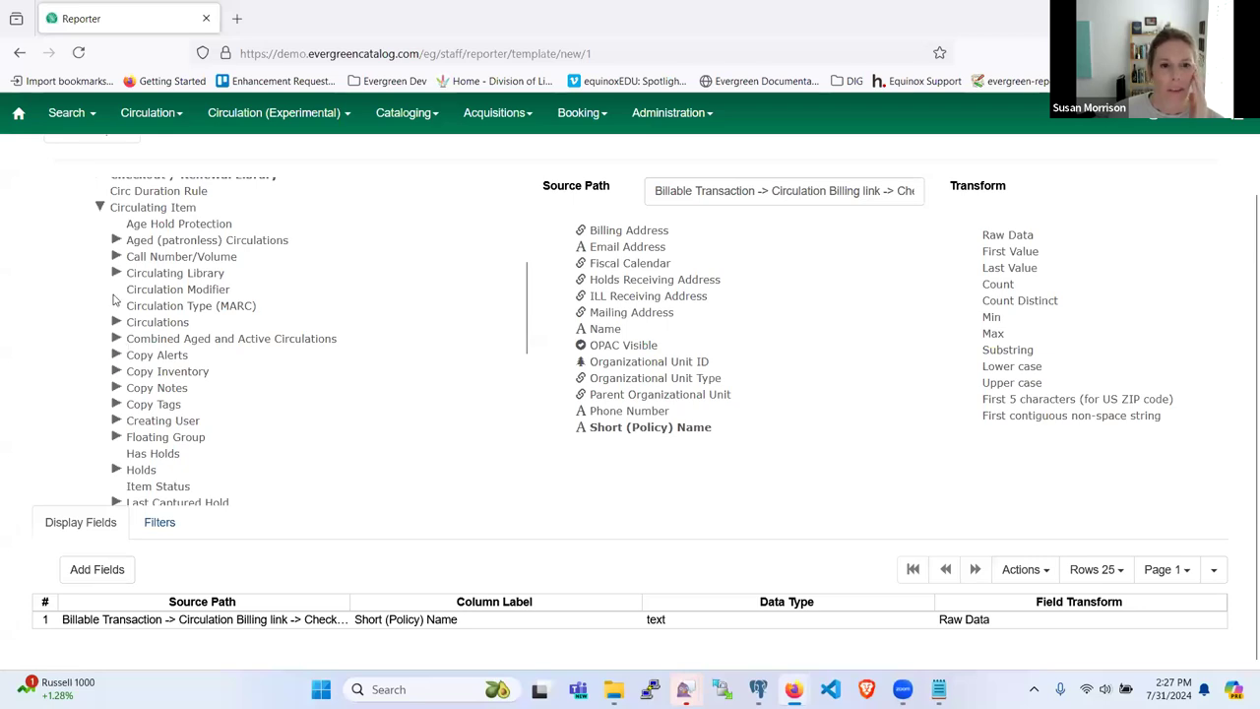
{"action": "left_click", "coordinate": [117, 256]}
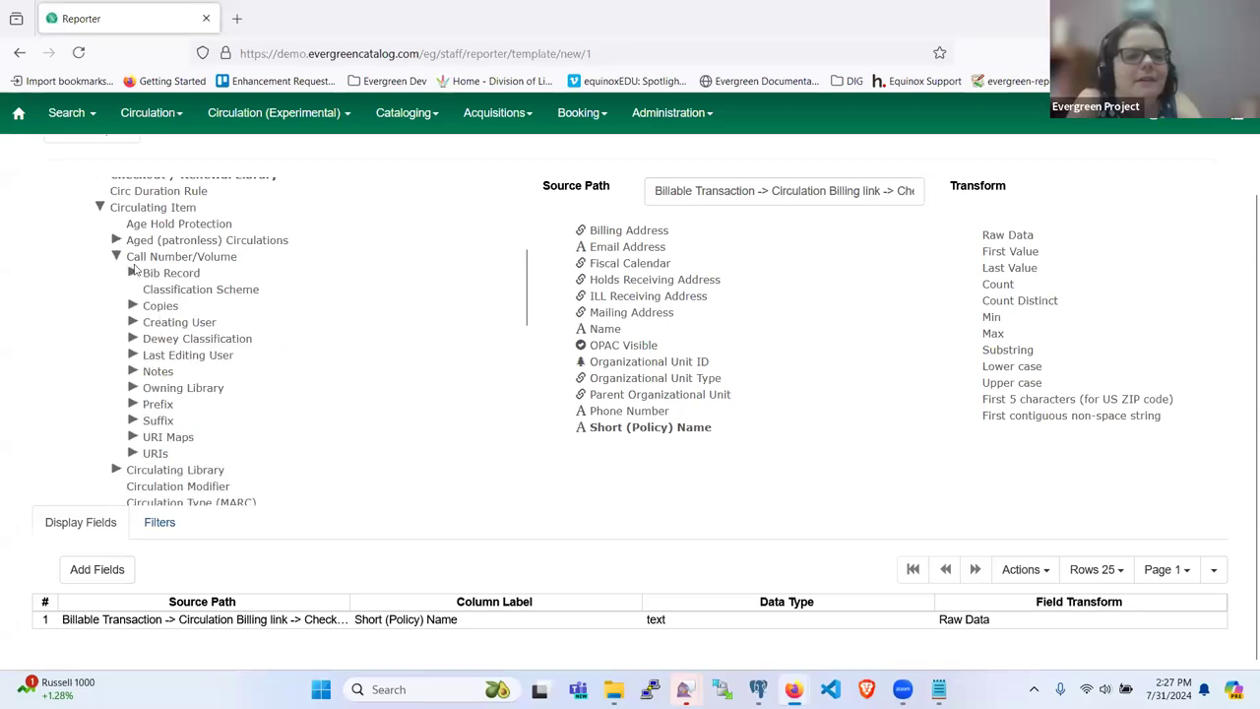
{"action": "left_click", "coordinate": [134, 272]}
{"action": "scroll", "coordinate": [150, 335], "scroll_direction": "down", "scroll_amount": 3}
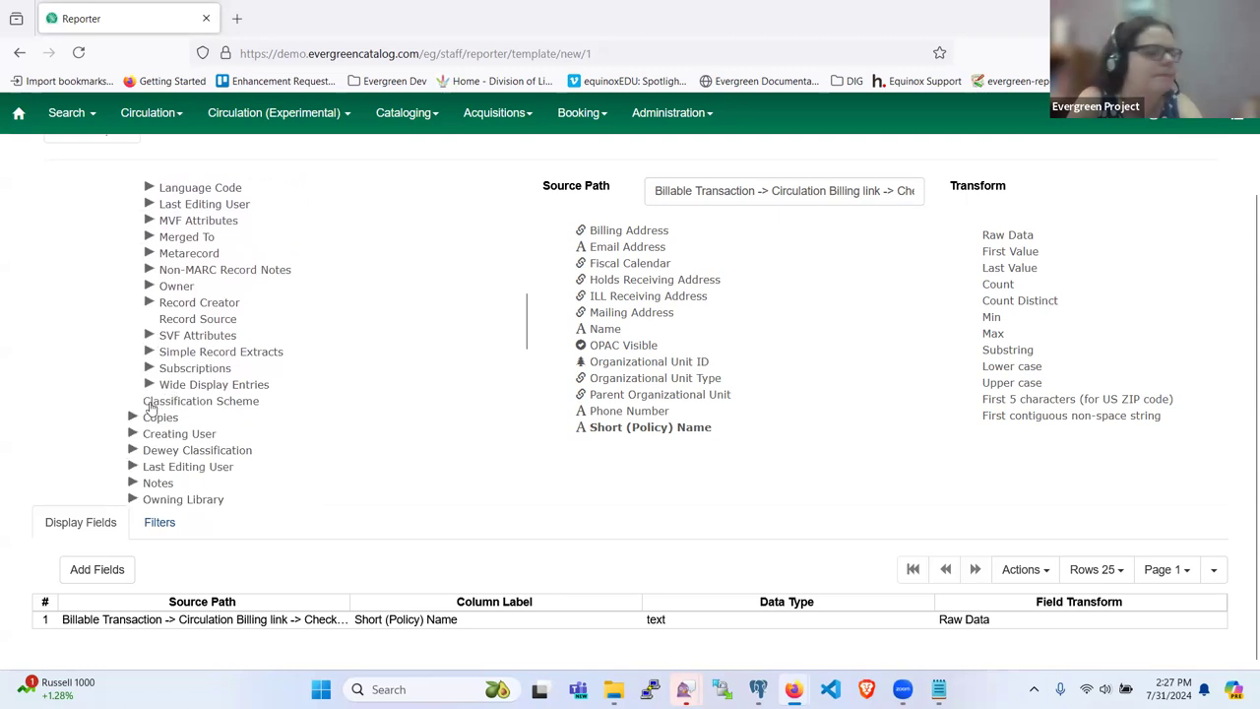
{"action": "left_click", "coordinate": [205, 352]}
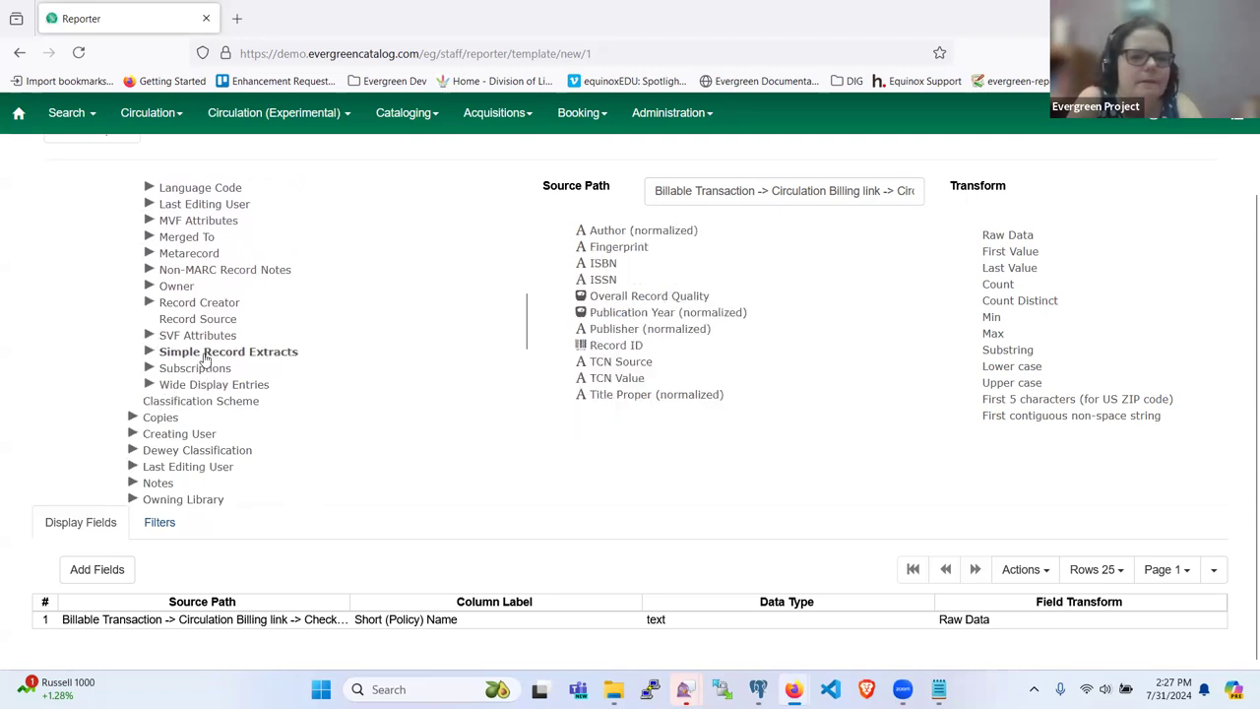
Step: Add TCN Value and Title Proper (normalized) as display fields
{"action": "left_click", "coordinate": [611, 362]}
{"action": "left_click", "coordinate": [613, 379]}
{"action": "left_click", "coordinate": [83, 569]}
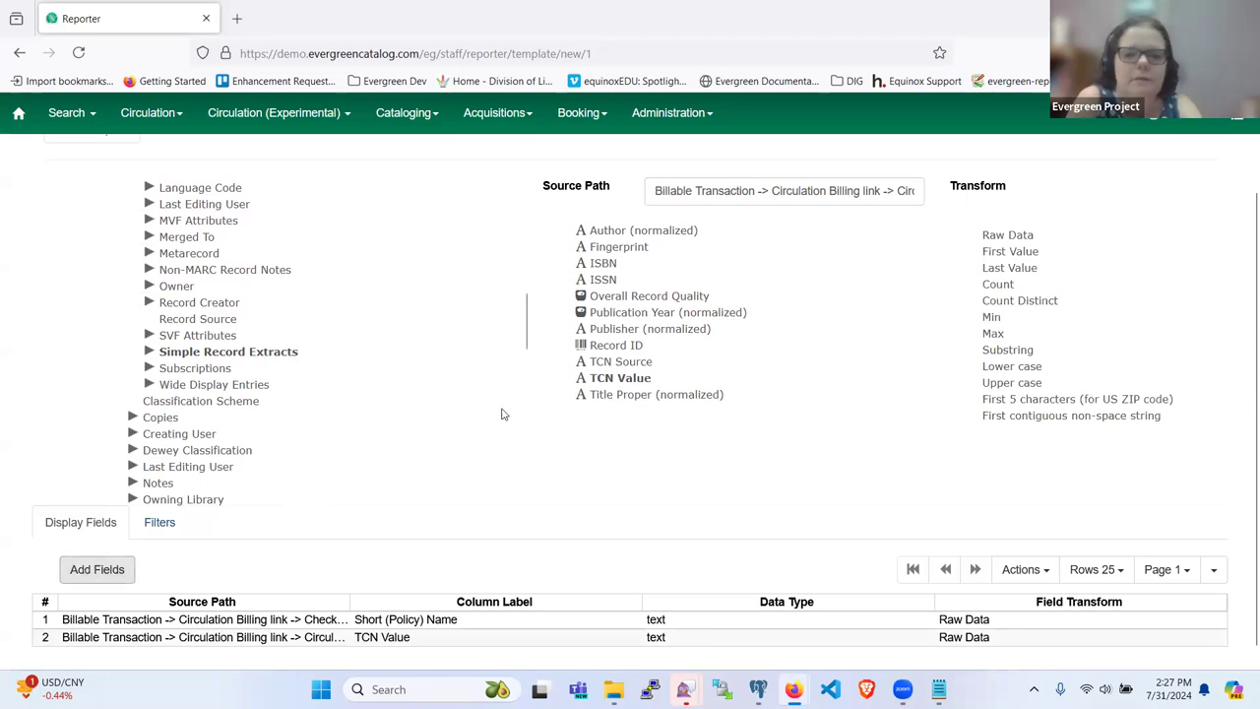
{"action": "left_click", "coordinate": [604, 395]}
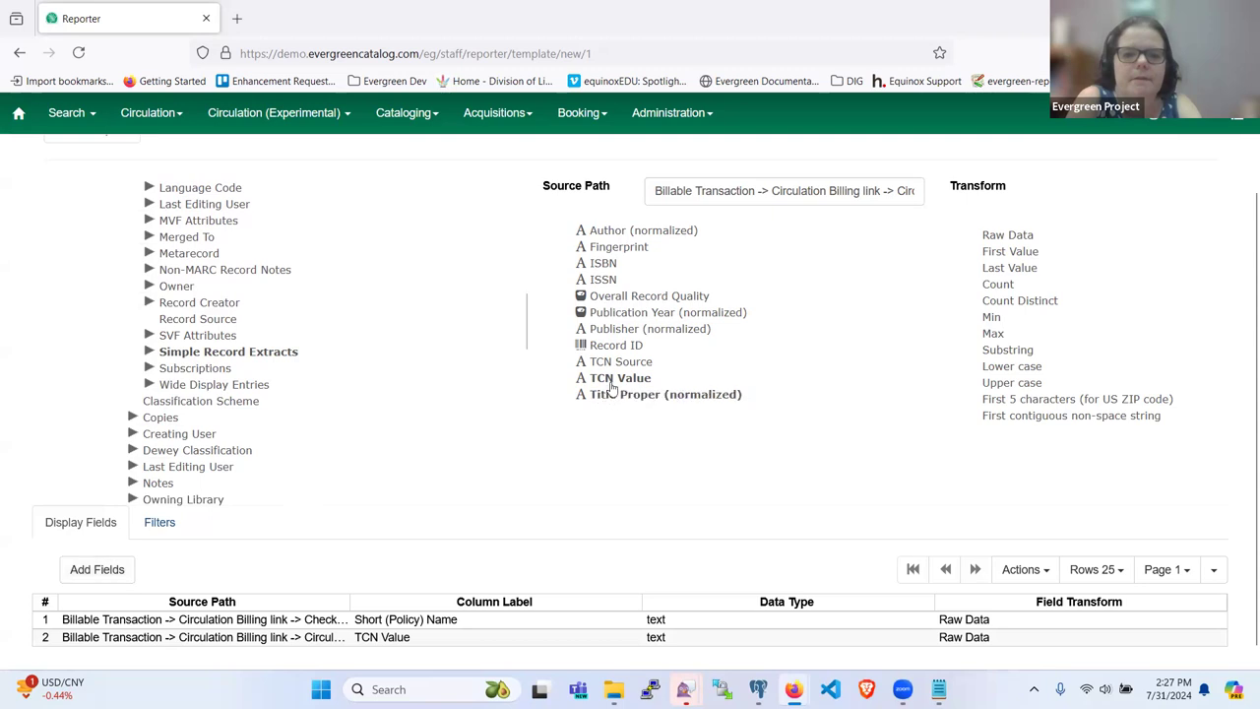
{"action": "left_click", "coordinate": [72, 573]}
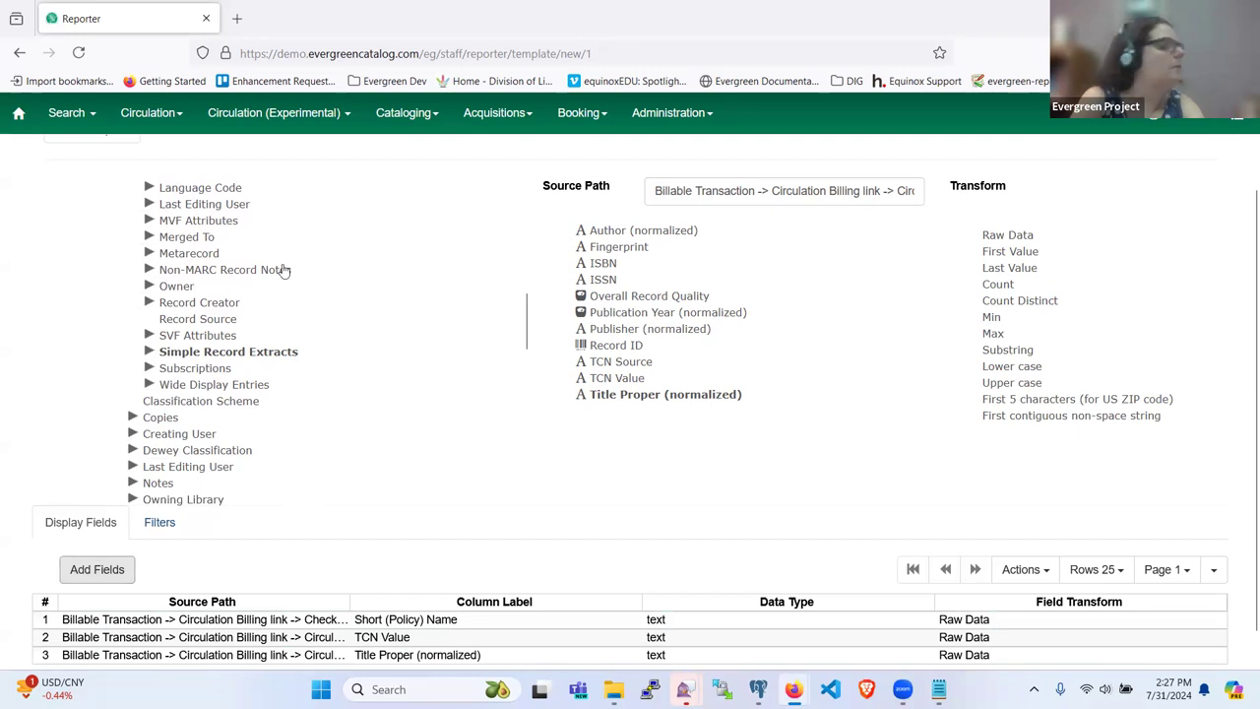
{"action": "scroll", "coordinate": [197, 302], "scroll_direction": "up", "scroll_amount": 5}
{"action": "scroll", "coordinate": [147, 315], "scroll_direction": "up", "scroll_amount": 3}
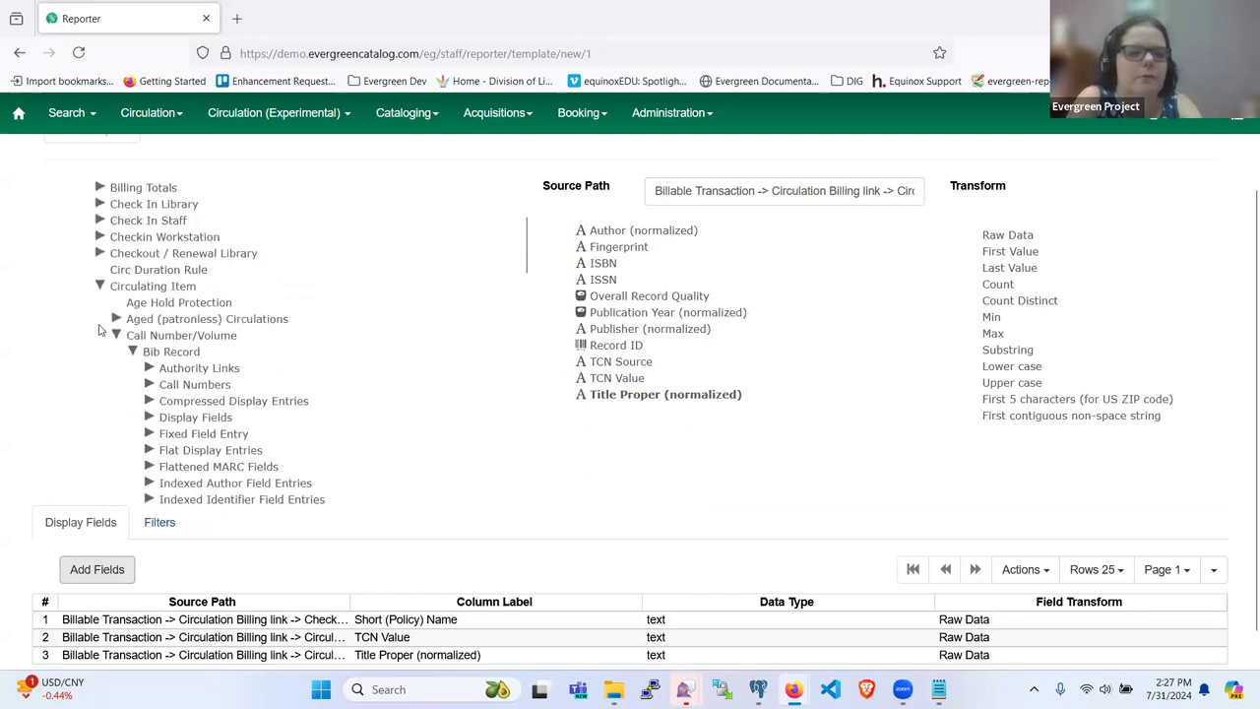
{"action": "left_click", "coordinate": [143, 287]}
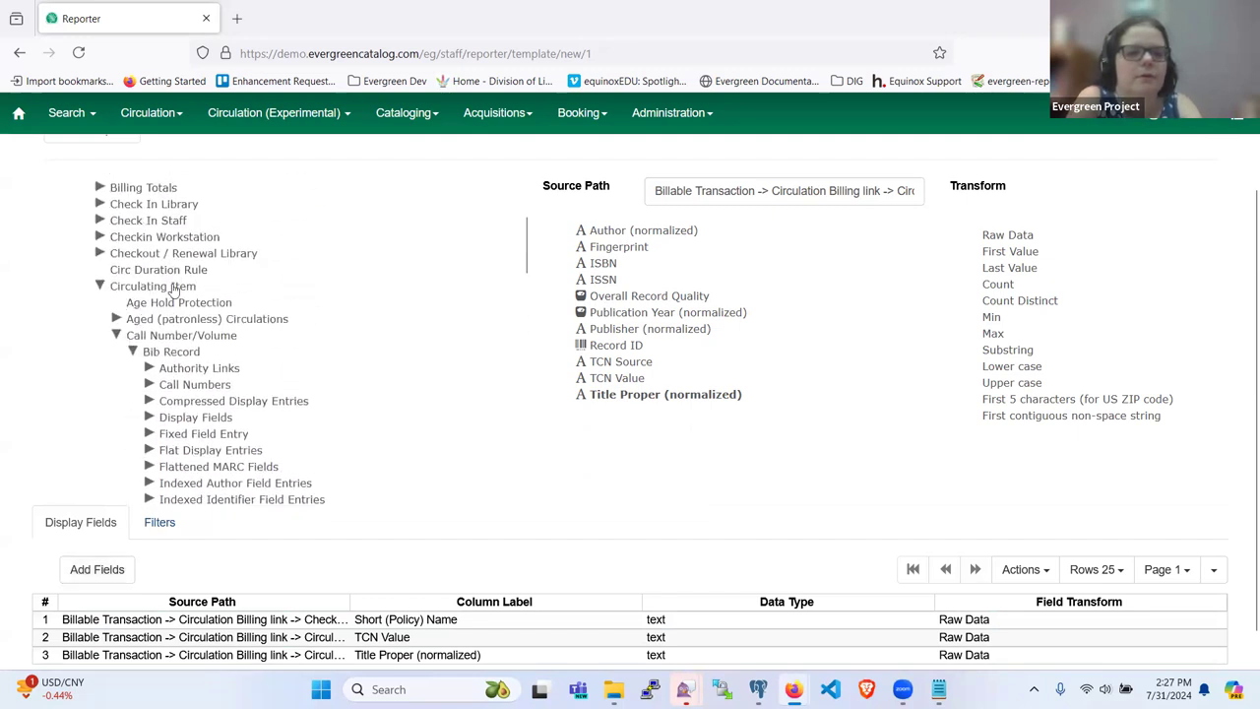
{"action": "left_click", "coordinate": [94, 573]}
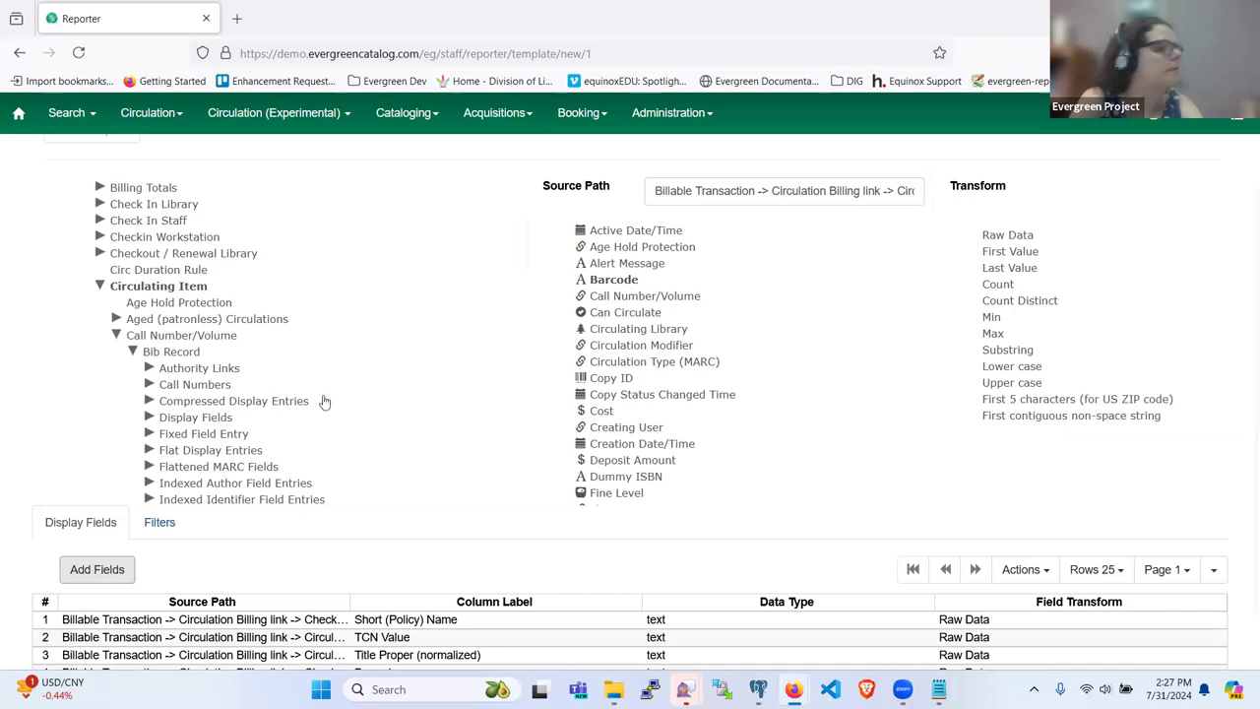
{"action": "scroll", "coordinate": [119, 363], "scroll_direction": "up", "scroll_amount": 1}
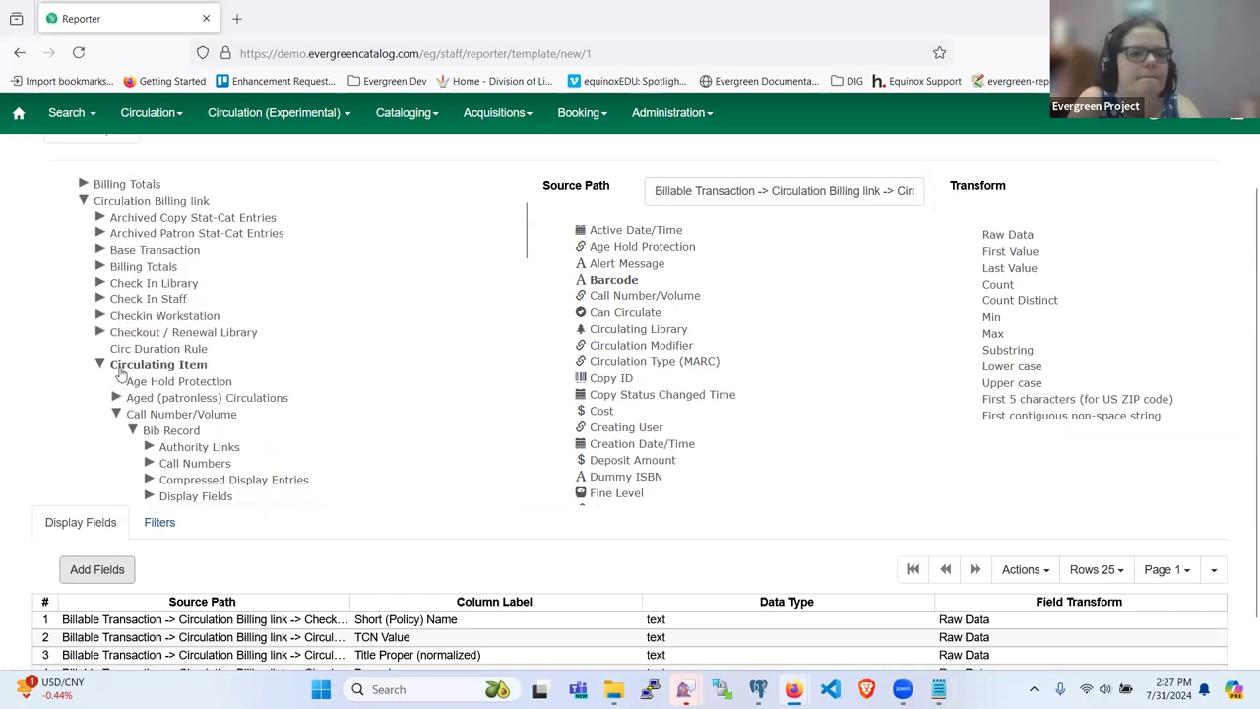
{"action": "scroll", "coordinate": [119, 372], "scroll_direction": "up", "scroll_amount": 1}
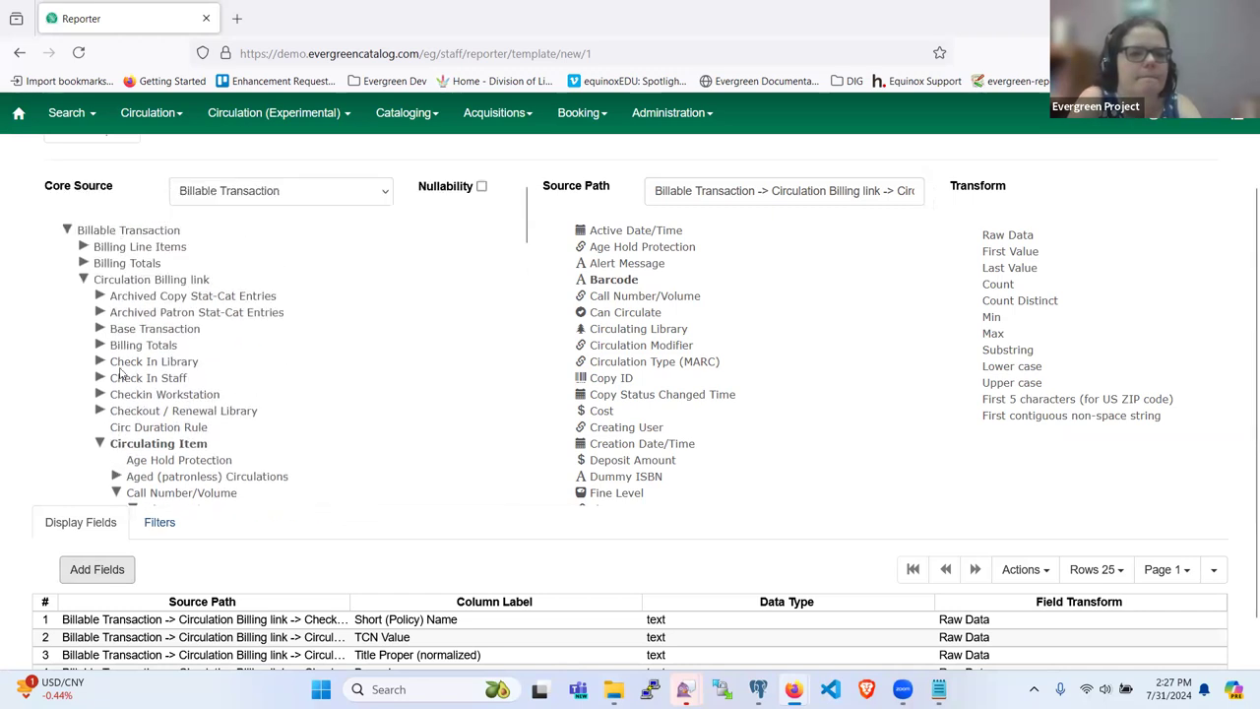
{"action": "scroll", "coordinate": [119, 372], "scroll_direction": "down", "scroll_amount": 6}
{"action": "scroll", "coordinate": [119, 372], "scroll_direction": "down", "scroll_amount": 10}
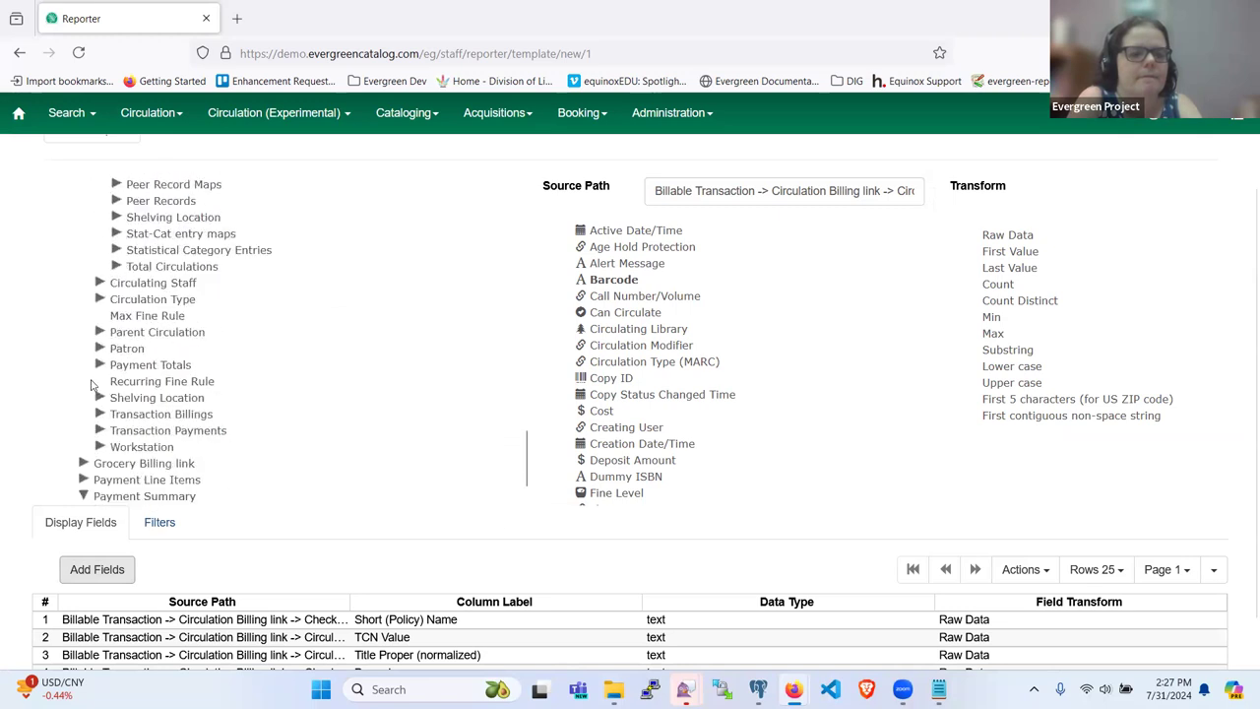
{"action": "scroll", "coordinate": [83, 374], "scroll_direction": "down", "scroll_amount": 1}
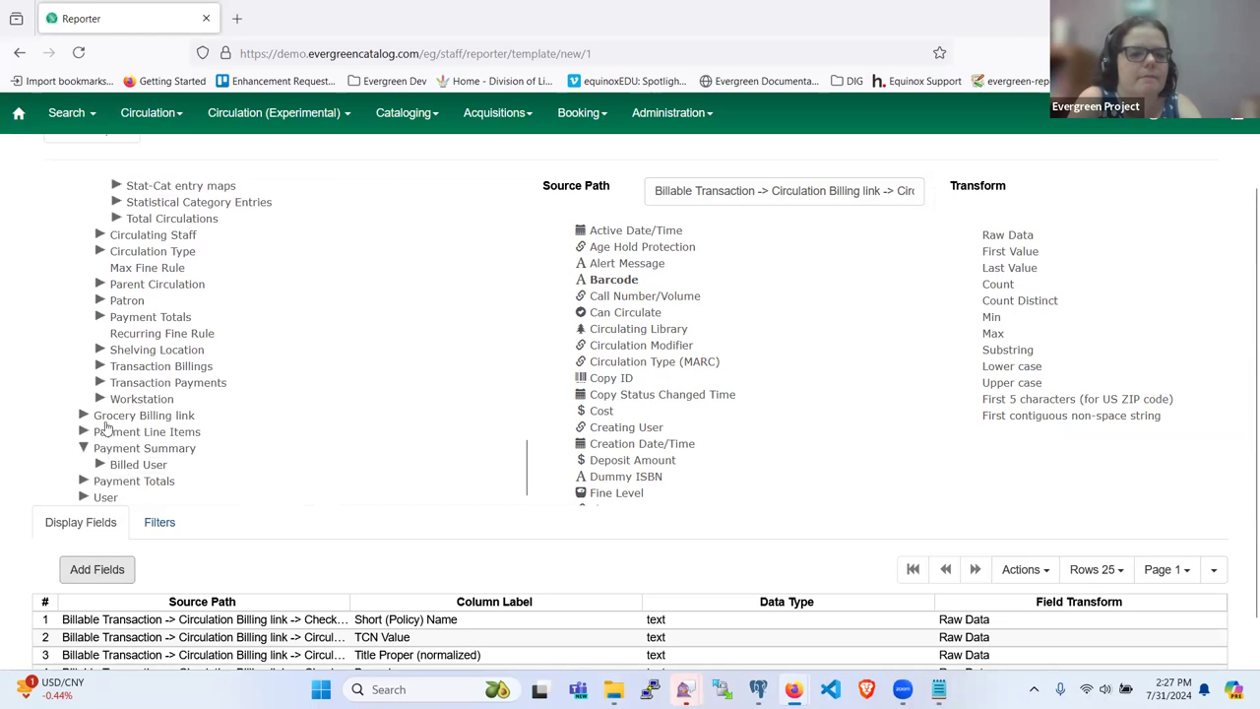
{"action": "scroll", "coordinate": [102, 429], "scroll_direction": "up", "scroll_amount": 15}
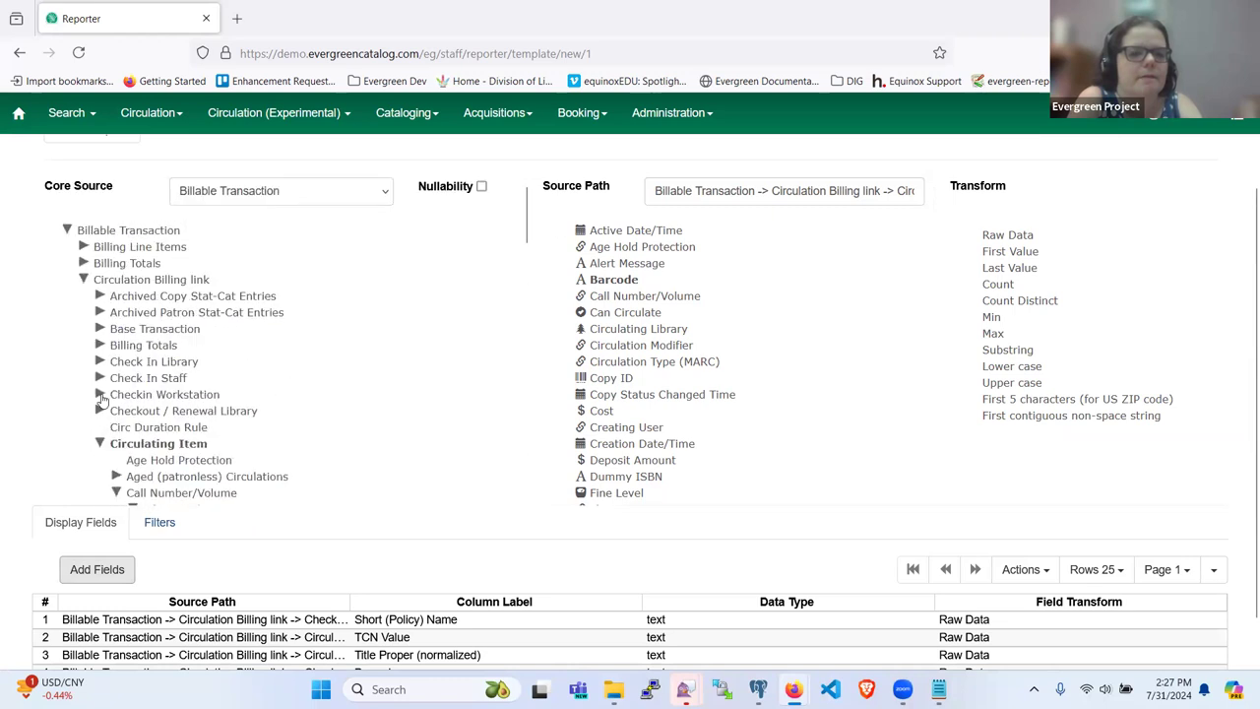
{"action": "scroll", "coordinate": [141, 329], "scroll_direction": "down", "scroll_amount": 2}
{"action": "scroll", "coordinate": [141, 338], "scroll_direction": "up", "scroll_amount": 2}
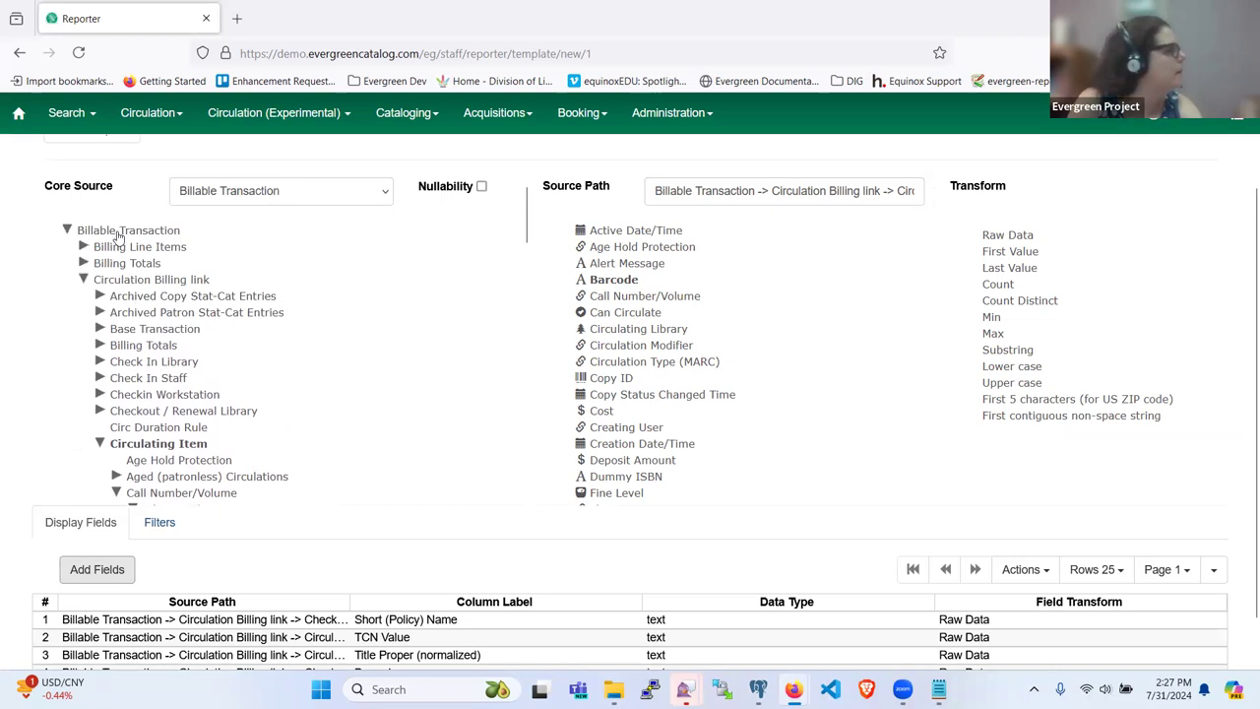
Step: Add Payment Summary's Transaction Start Time and Transaction ID as display columns
{"action": "left_click", "coordinate": [118, 232]}
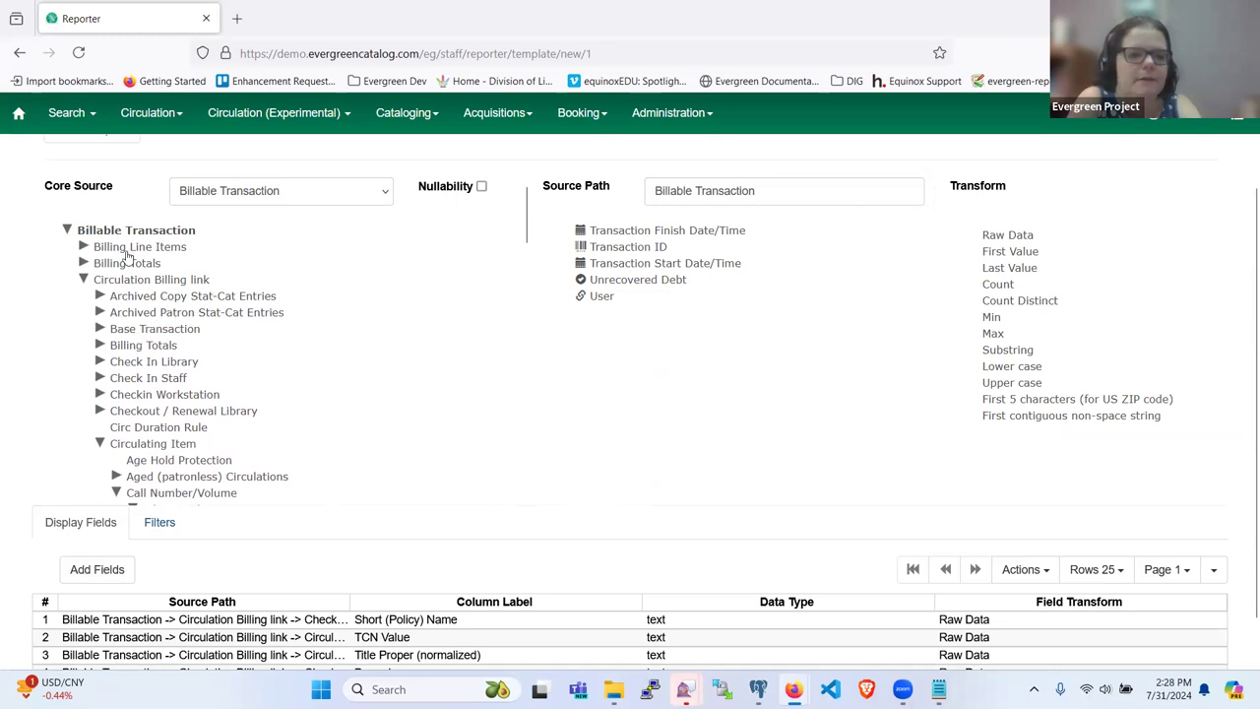
{"action": "scroll", "coordinate": [113, 321], "scroll_direction": "down", "scroll_amount": 10}
{"action": "scroll", "coordinate": [114, 321], "scroll_direction": "down", "scroll_amount": 5}
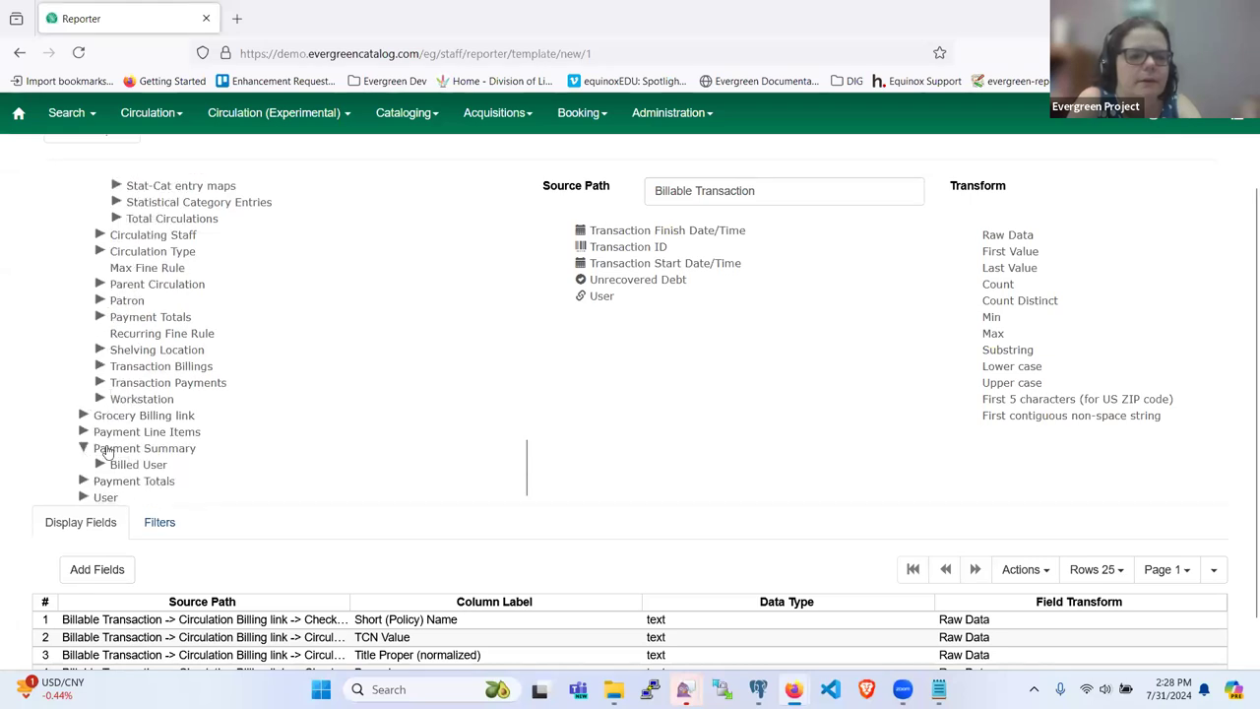
{"action": "left_click", "coordinate": [108, 451]}
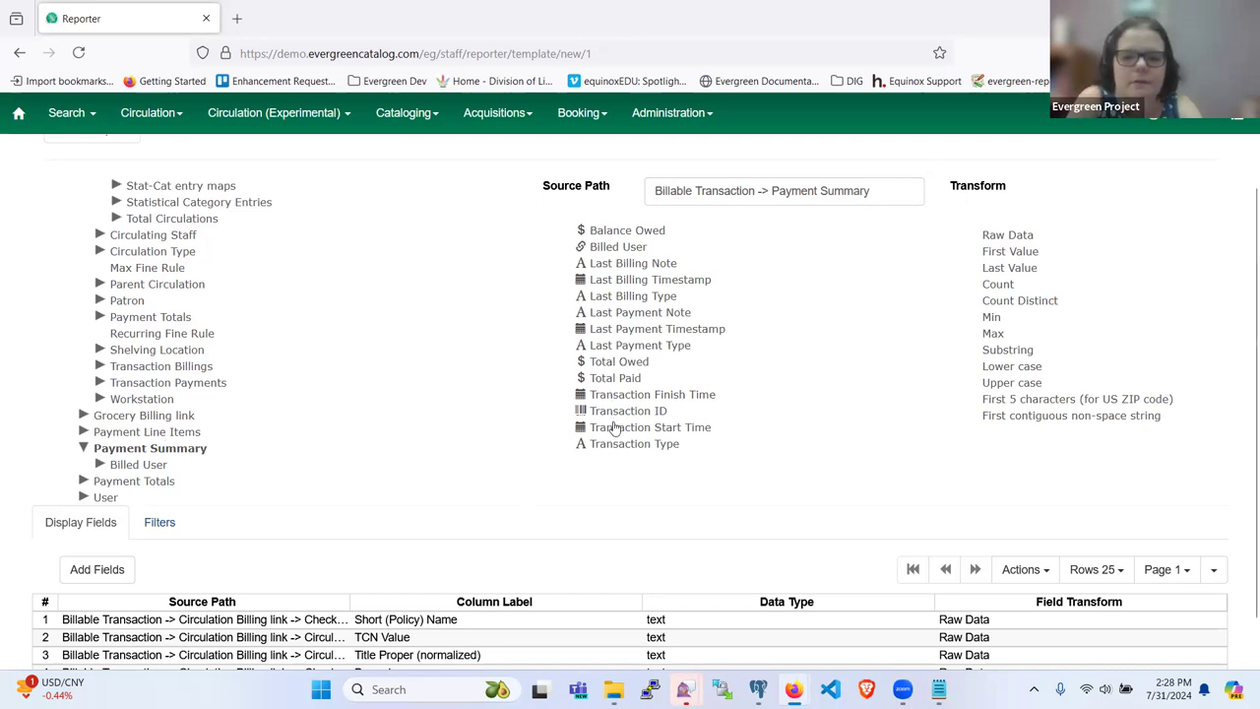
{"action": "left_click", "coordinate": [614, 427]}
{"action": "left_click", "coordinate": [97, 569]}
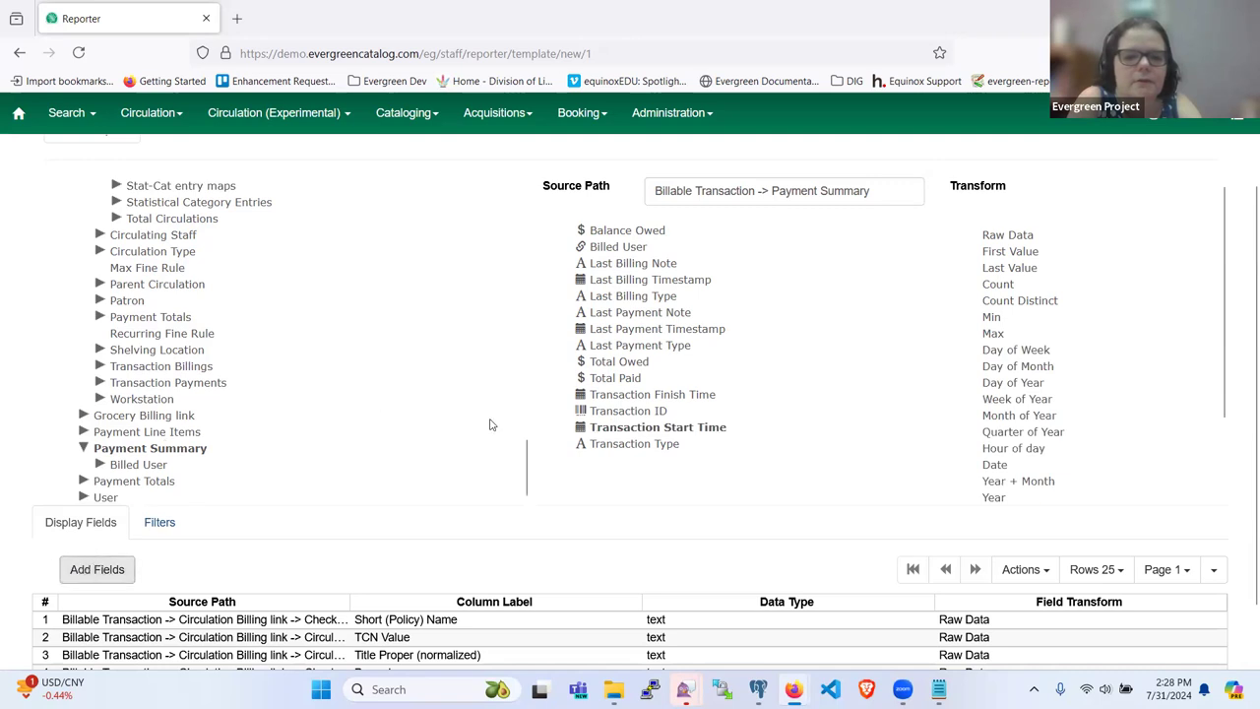
{"action": "left_click", "coordinate": [630, 412]}
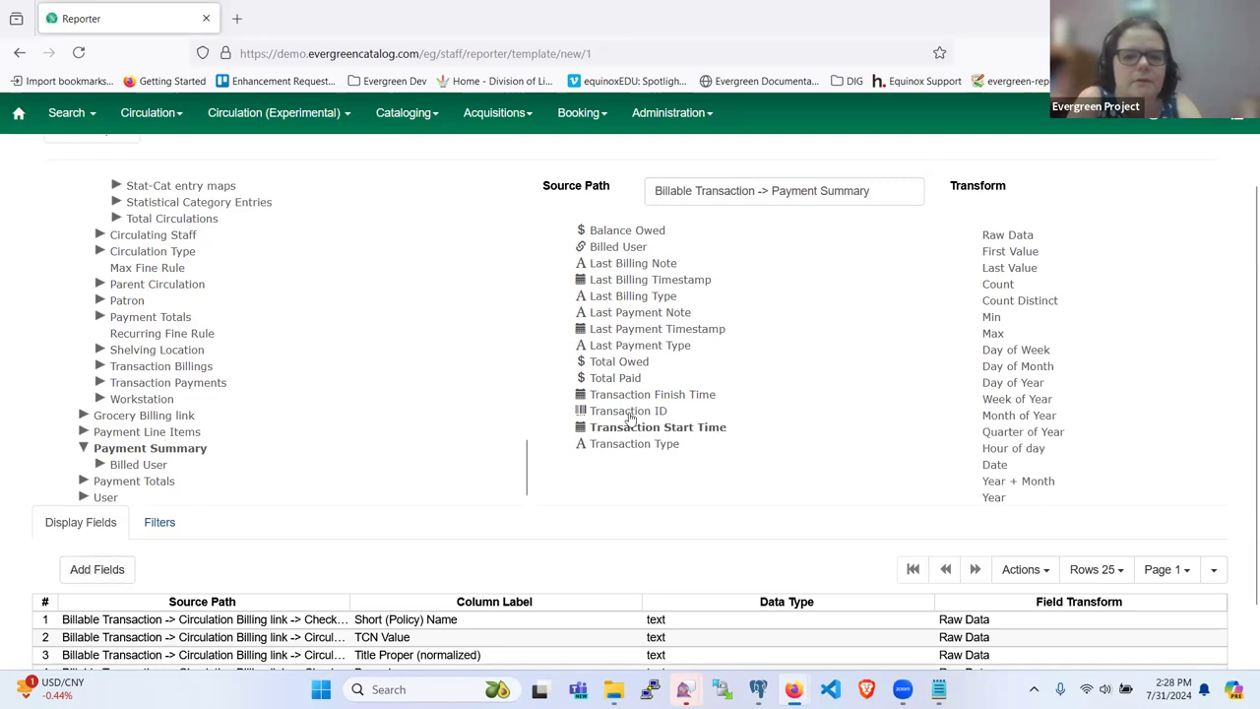
{"action": "left_click", "coordinate": [97, 569]}
Step: Choose Payment Summary's Balance Owed as a column, then move to the template's Filters
{"action": "scroll", "coordinate": [394, 571], "scroll_direction": "down", "scroll_amount": 1}
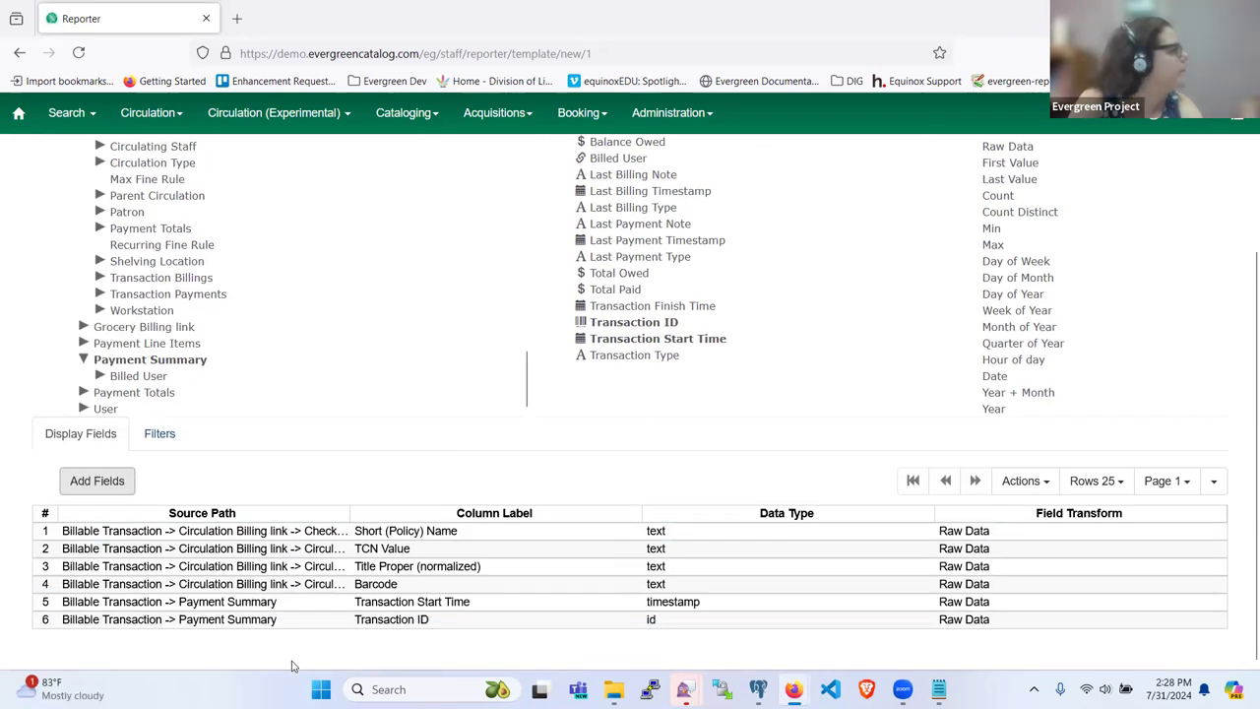
{"action": "left_click", "coordinate": [609, 324]}
{"action": "left_click", "coordinate": [613, 327]}
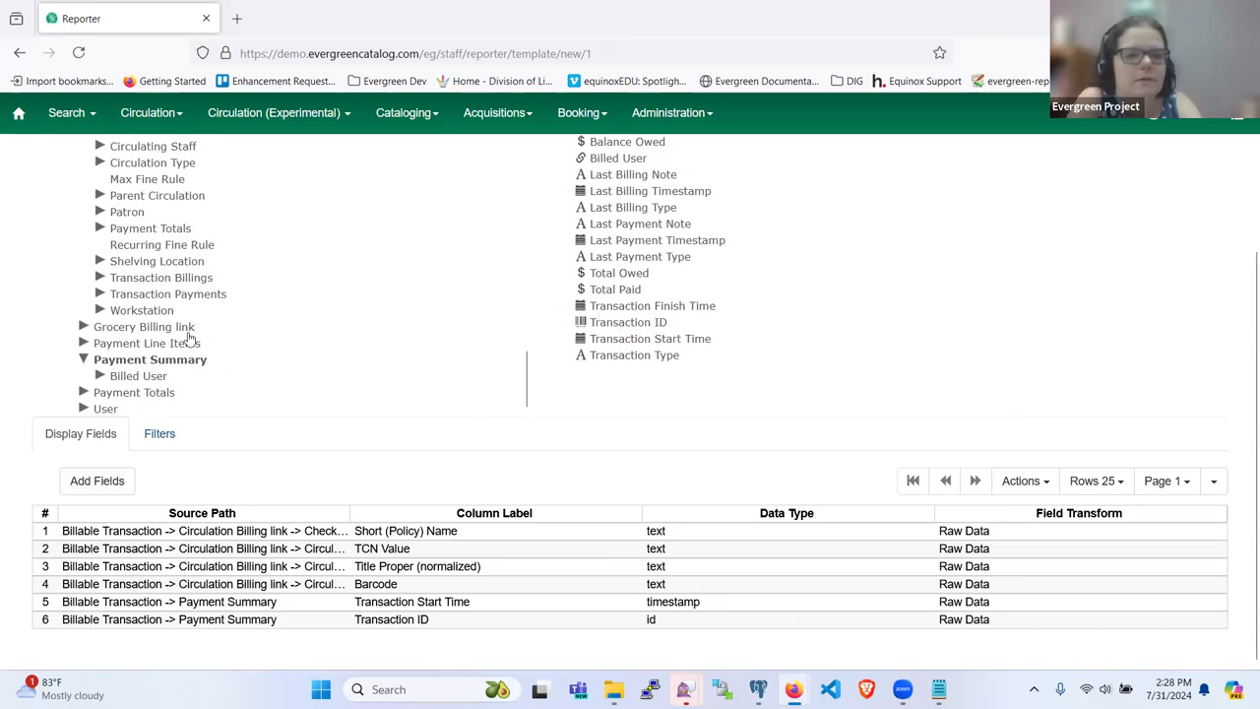
{"action": "scroll", "coordinate": [187, 334], "scroll_direction": "up", "scroll_amount": 2}
{"action": "scroll", "coordinate": [170, 352], "scroll_direction": "down", "scroll_amount": 2}
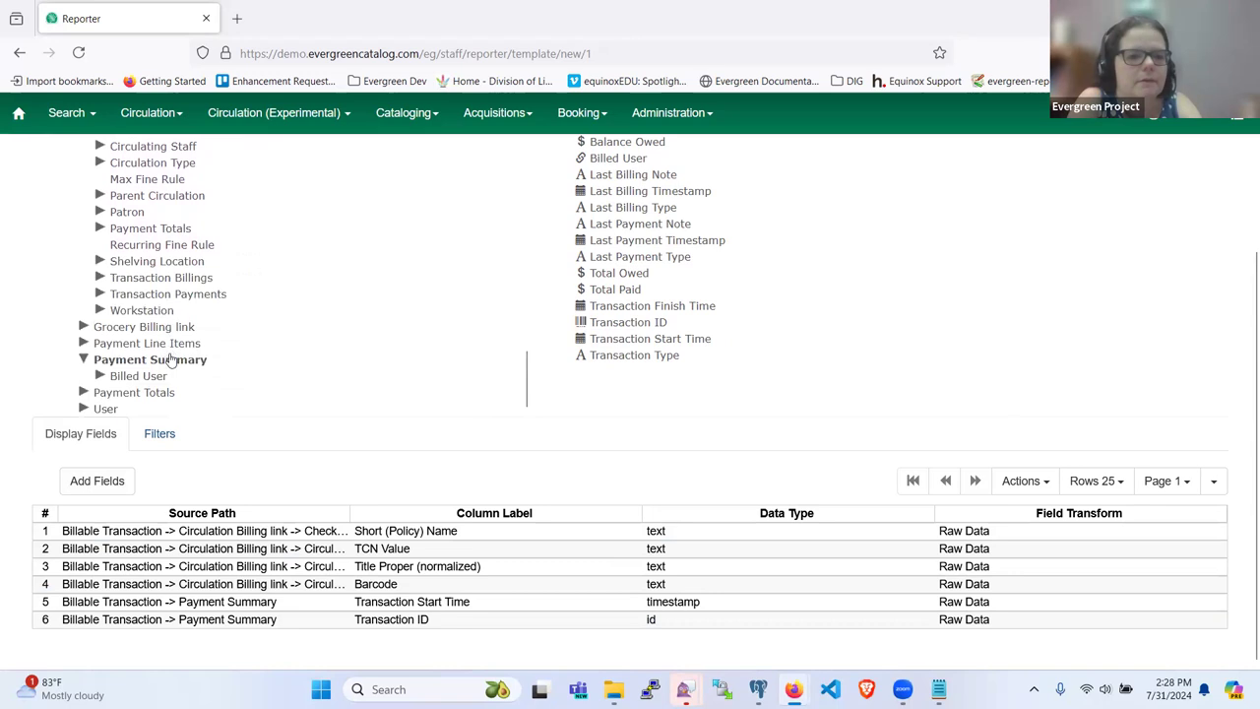
{"action": "scroll", "coordinate": [624, 291], "scroll_direction": "up", "scroll_amount": 2}
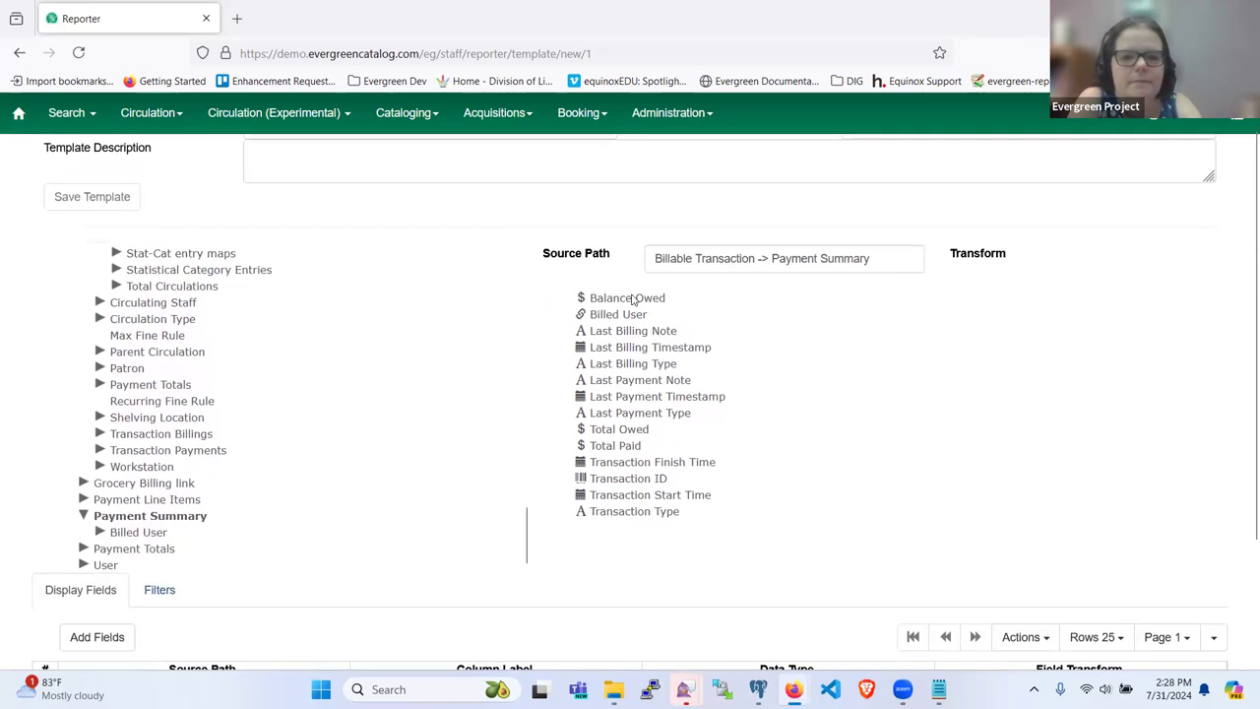
{"action": "scroll", "coordinate": [618, 325], "scroll_direction": "down", "scroll_amount": 1}
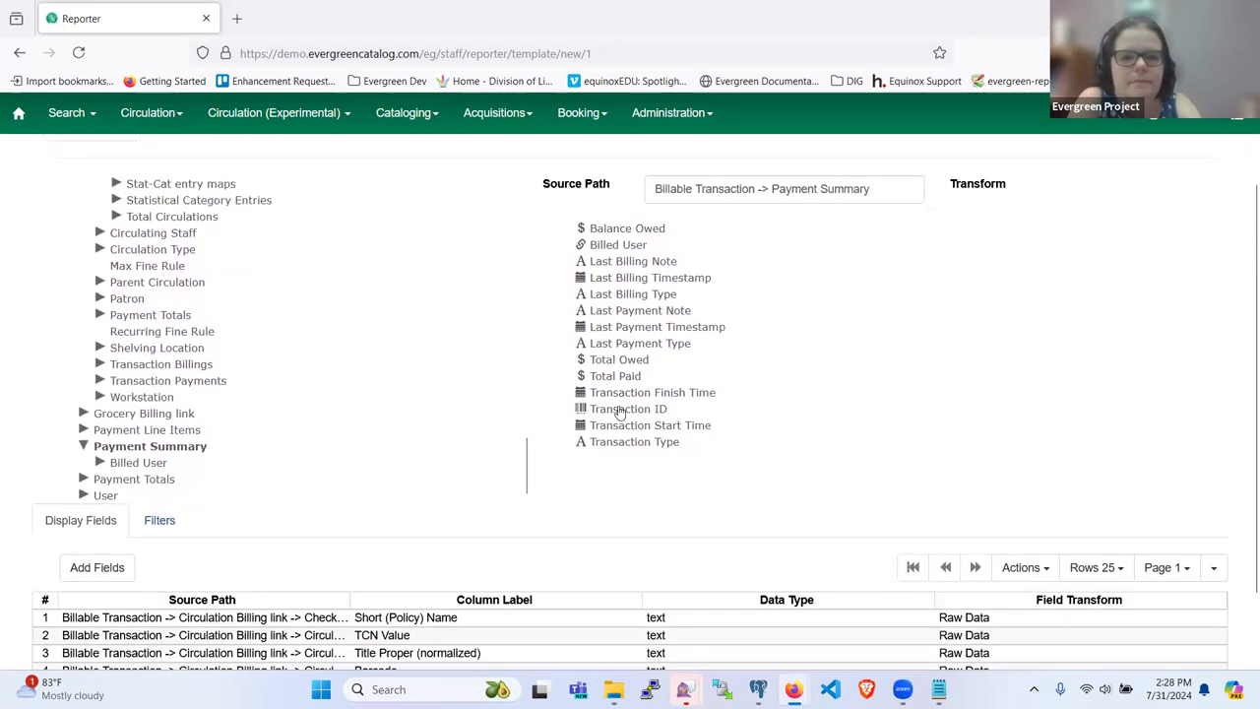
{"action": "scroll", "coordinate": [619, 412], "scroll_direction": "up", "scroll_amount": 1}
{"action": "left_click", "coordinate": [620, 337]}
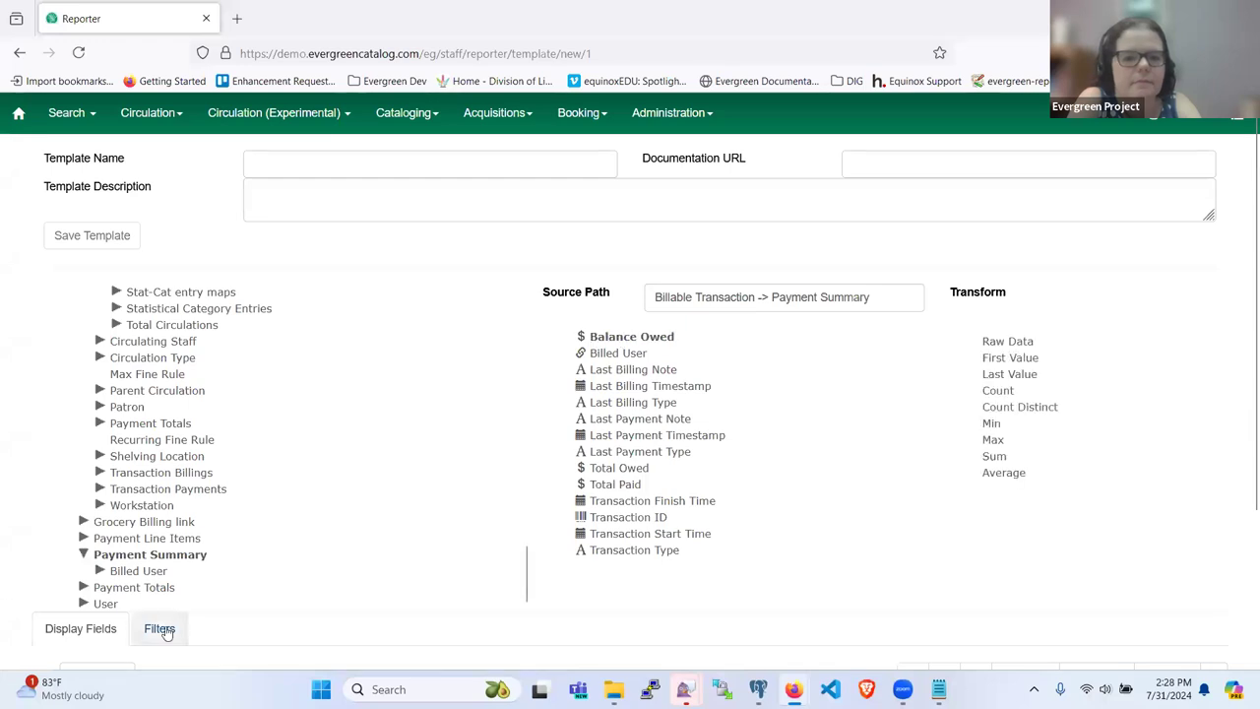
{"action": "scroll", "coordinate": [168, 633], "scroll_direction": "down", "scroll_amount": 2}
{"action": "scroll", "coordinate": [84, 484], "scroll_direction": "down", "scroll_amount": 1}
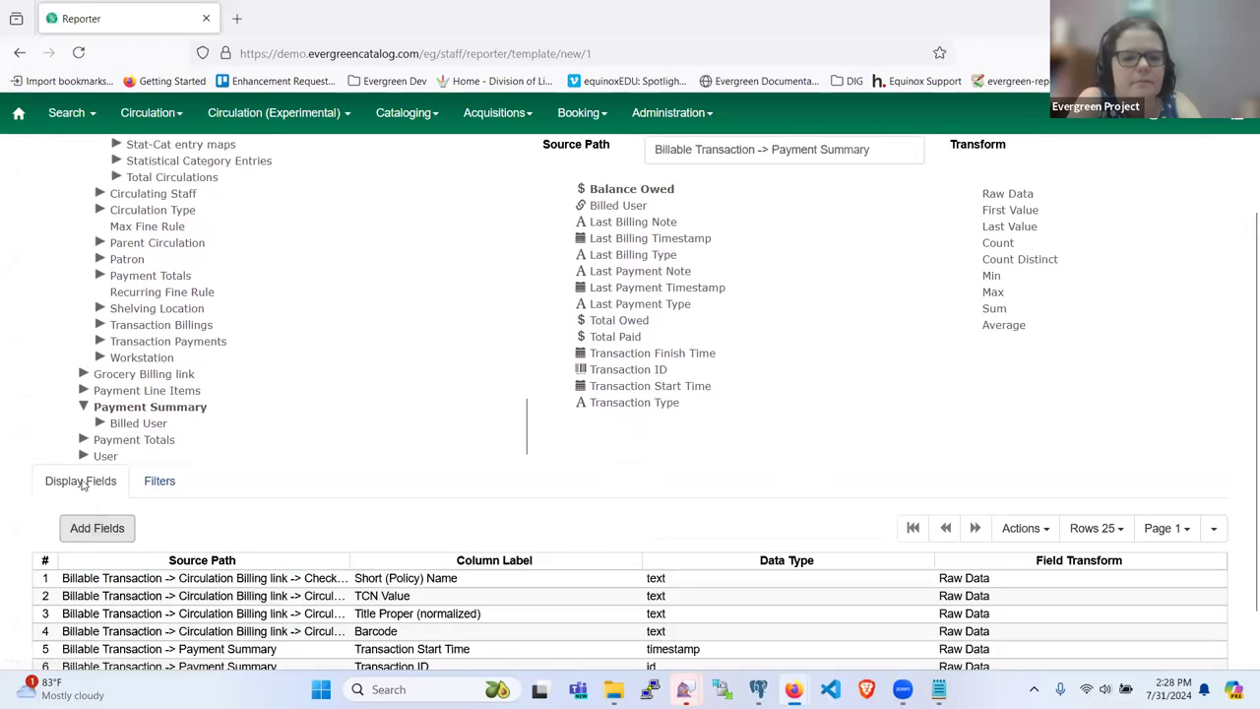
{"action": "scroll", "coordinate": [388, 435], "scroll_direction": "down", "scroll_amount": 1}
{"action": "scroll", "coordinate": [334, 369], "scroll_direction": "up", "scroll_amount": 1}
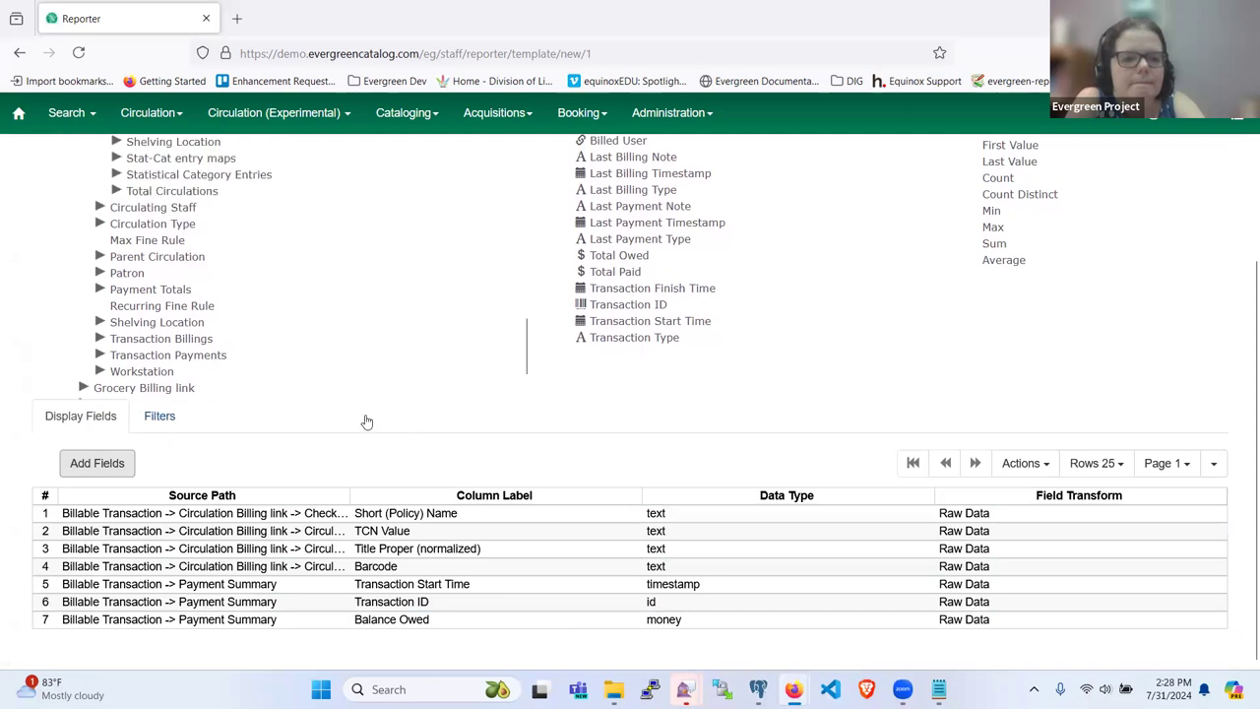
{"action": "left_click", "coordinate": [152, 414]}
Step: Add the bib record's Simple Record Extracts TCN Value as a filter
{"action": "scroll", "coordinate": [318, 394], "scroll_direction": "down", "scroll_amount": 1}
{"action": "scroll", "coordinate": [295, 384], "scroll_direction": "up", "scroll_amount": 6}
{"action": "scroll", "coordinate": [282, 378], "scroll_direction": "up", "scroll_amount": 12}
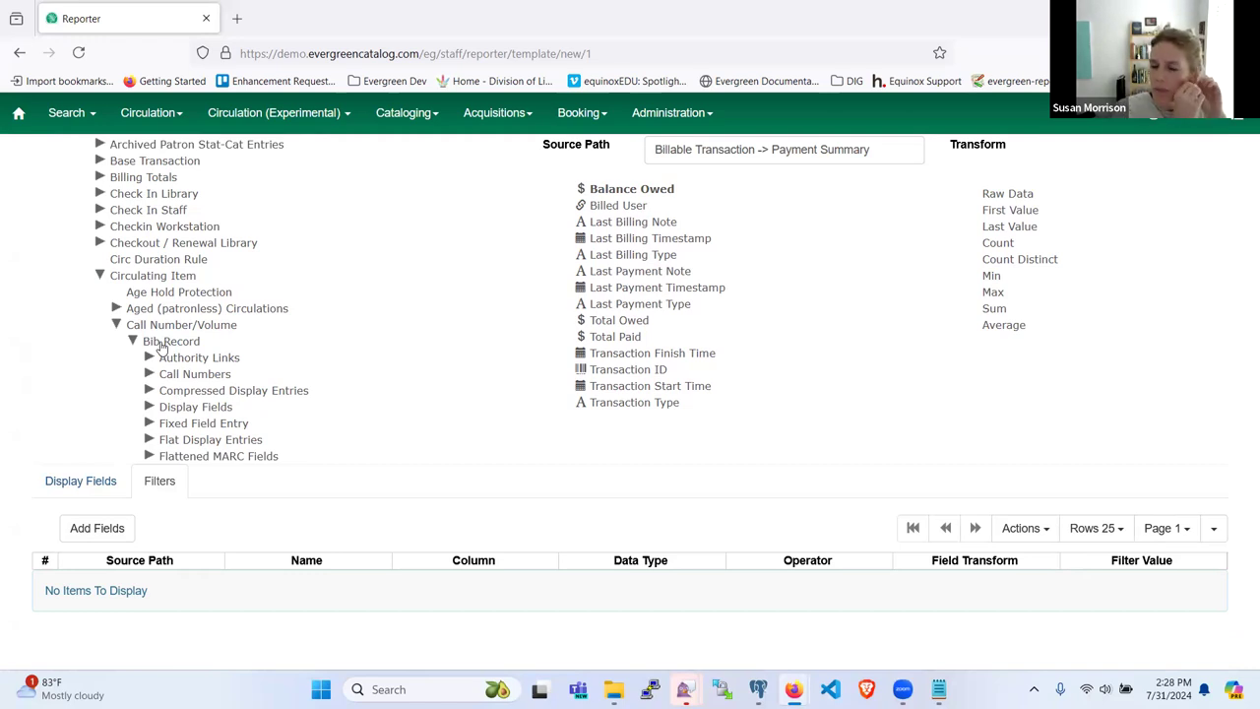
{"action": "left_click", "coordinate": [169, 341]}
{"action": "scroll", "coordinate": [162, 347], "scroll_direction": "down", "scroll_amount": 5}
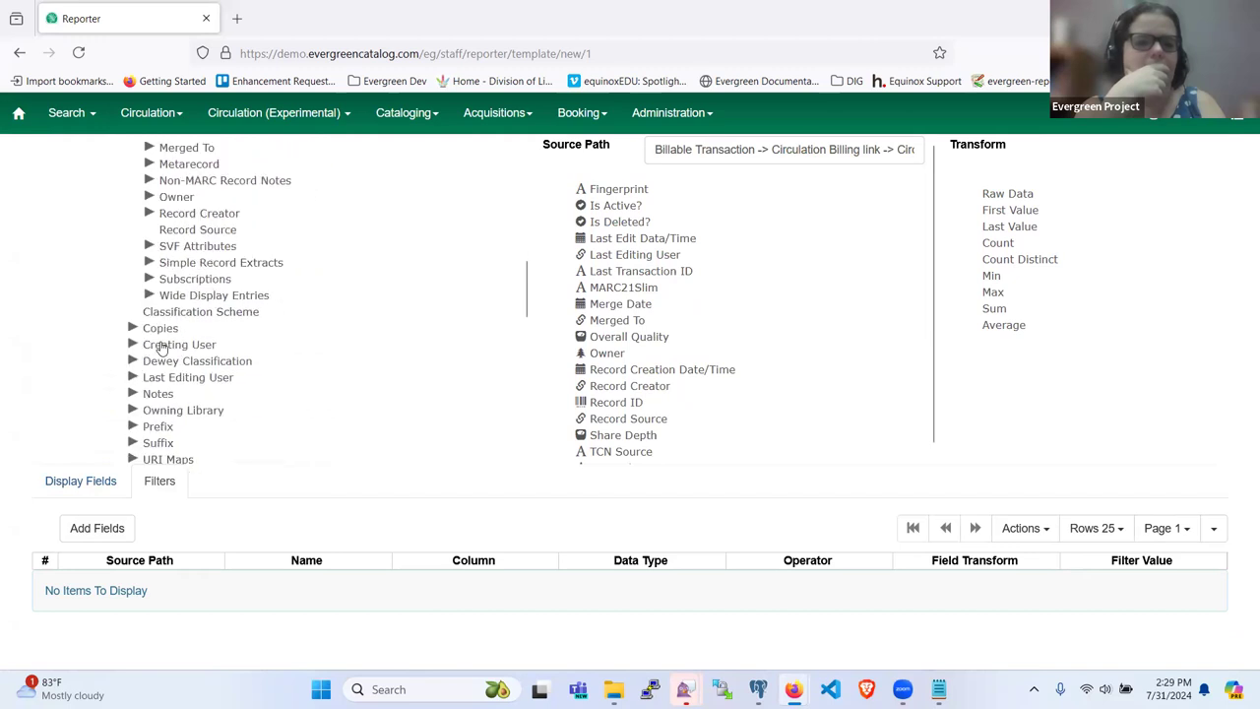
{"action": "left_click", "coordinate": [221, 268]}
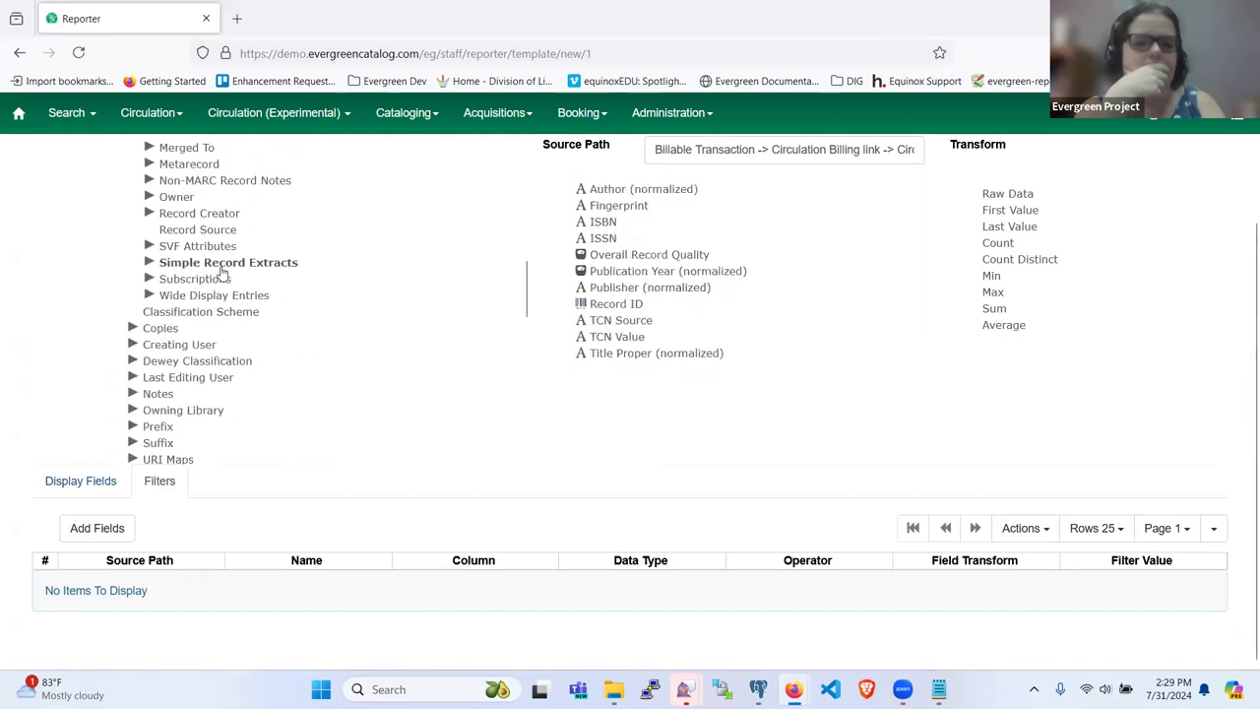
{"action": "left_click", "coordinate": [612, 338]}
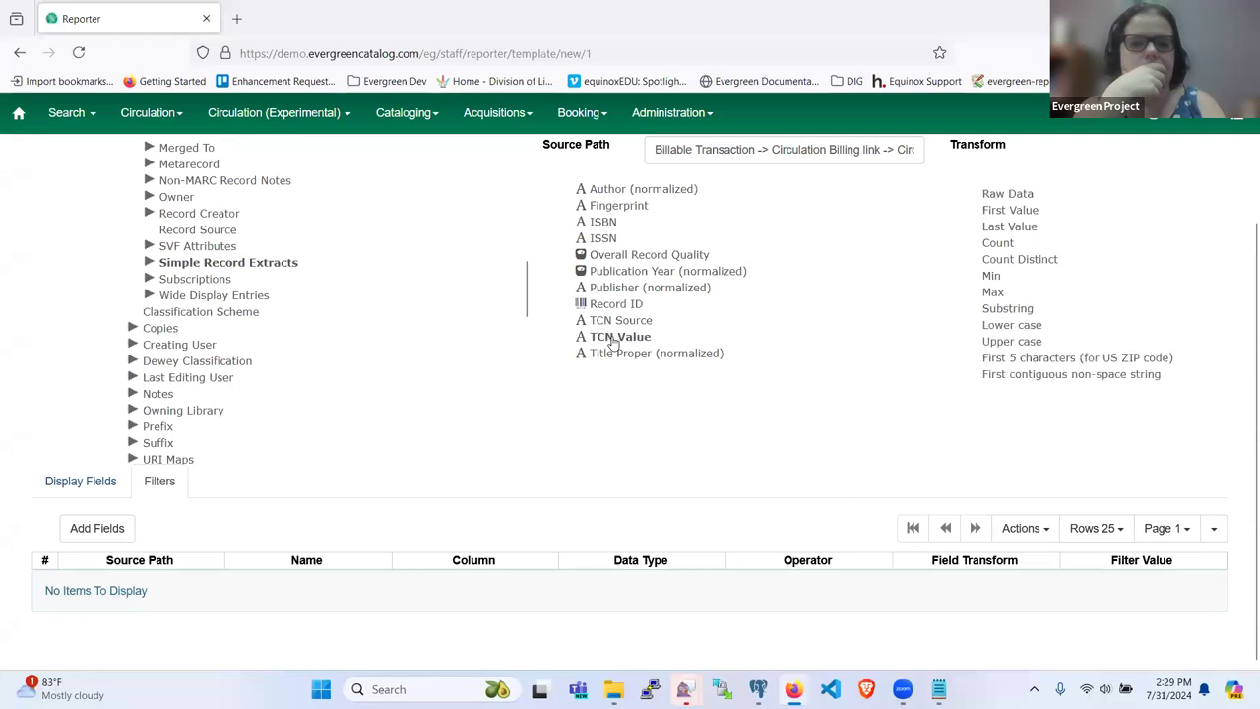
{"action": "left_click", "coordinate": [91, 527]}
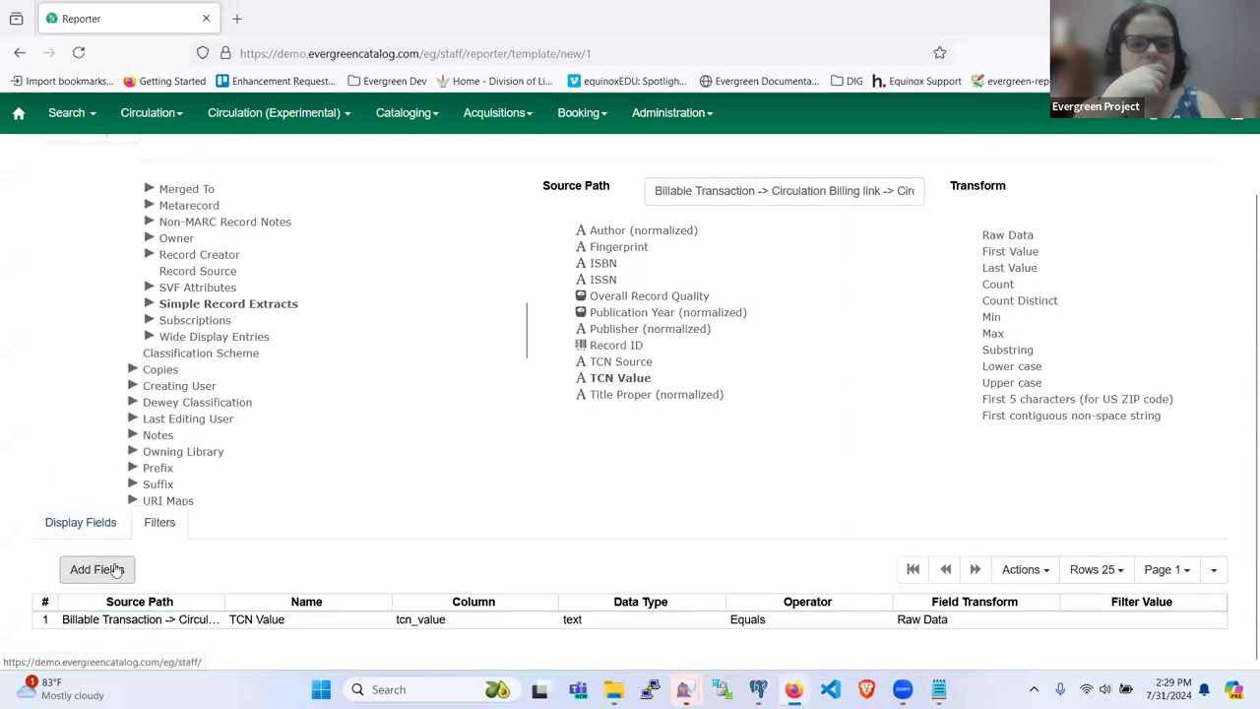
Step: Keep Equals as the TCN Value filter's operator
{"action": "right_click", "coordinate": [165, 620]}
{"action": "scroll", "coordinate": [197, 650], "scroll_direction": "down", "scroll_amount": 1}
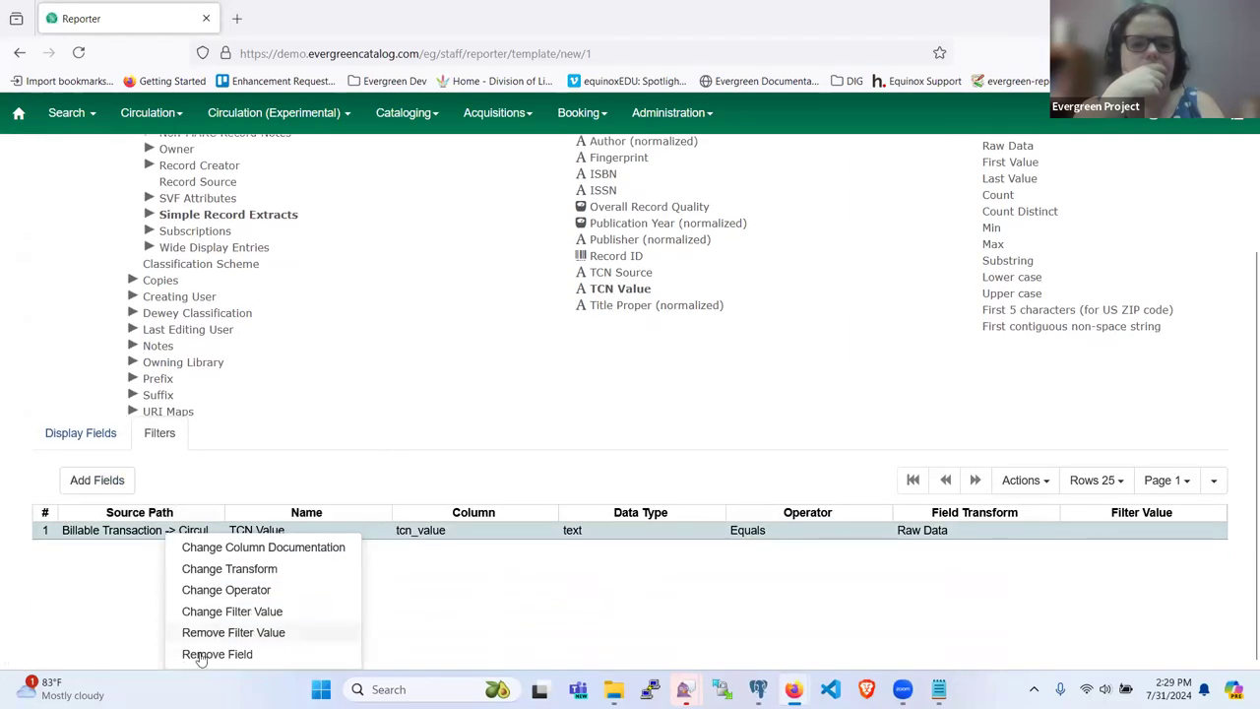
{"action": "left_click", "coordinate": [209, 590]}
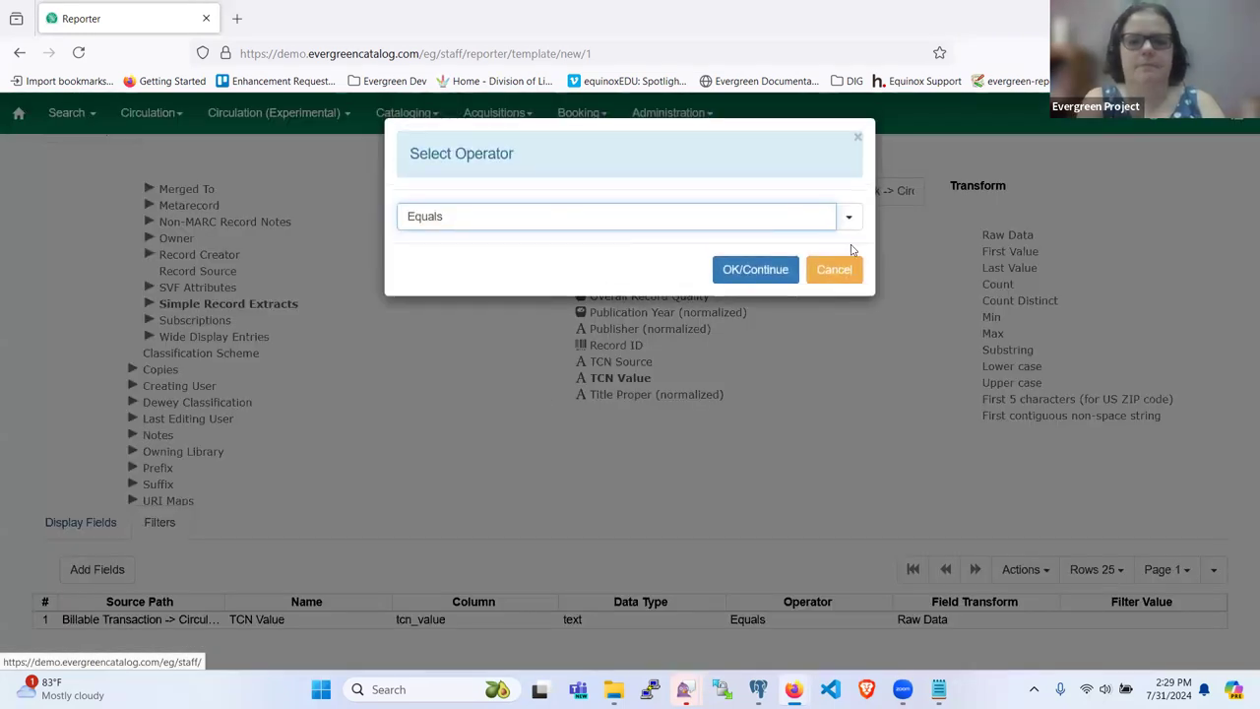
{"action": "left_click", "coordinate": [738, 271]}
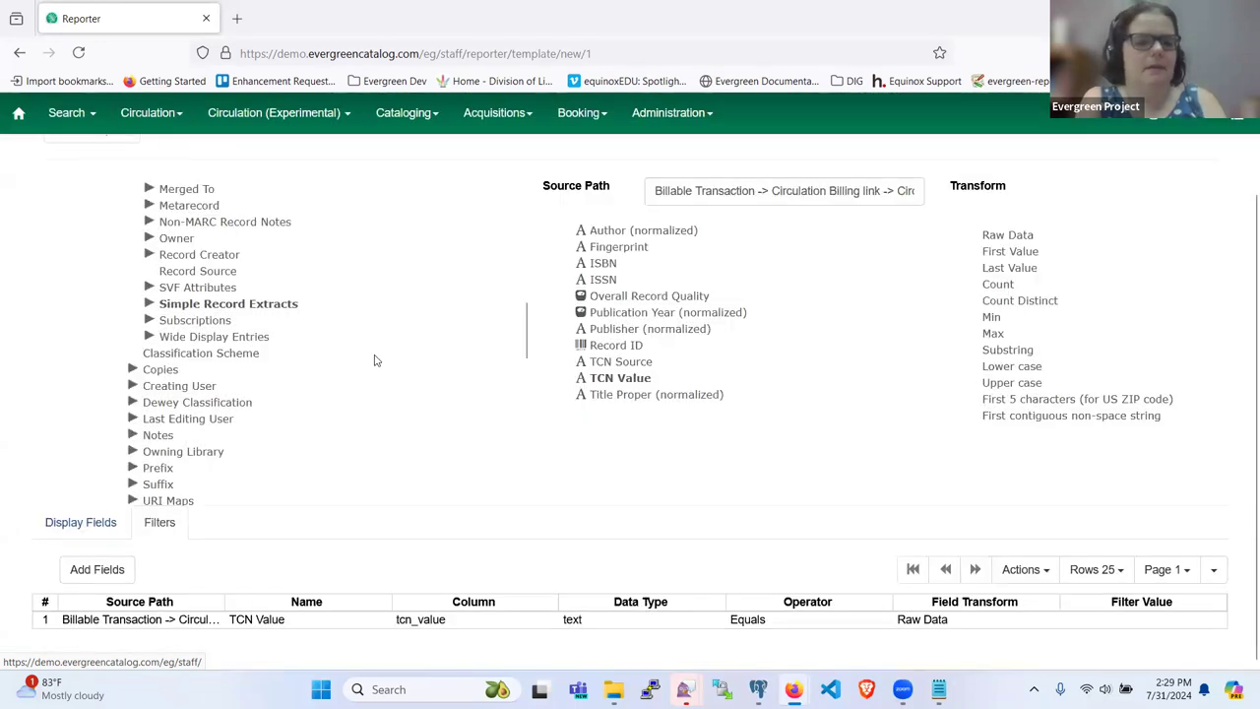
{"action": "scroll", "coordinate": [218, 334], "scroll_direction": "up", "scroll_amount": 10}
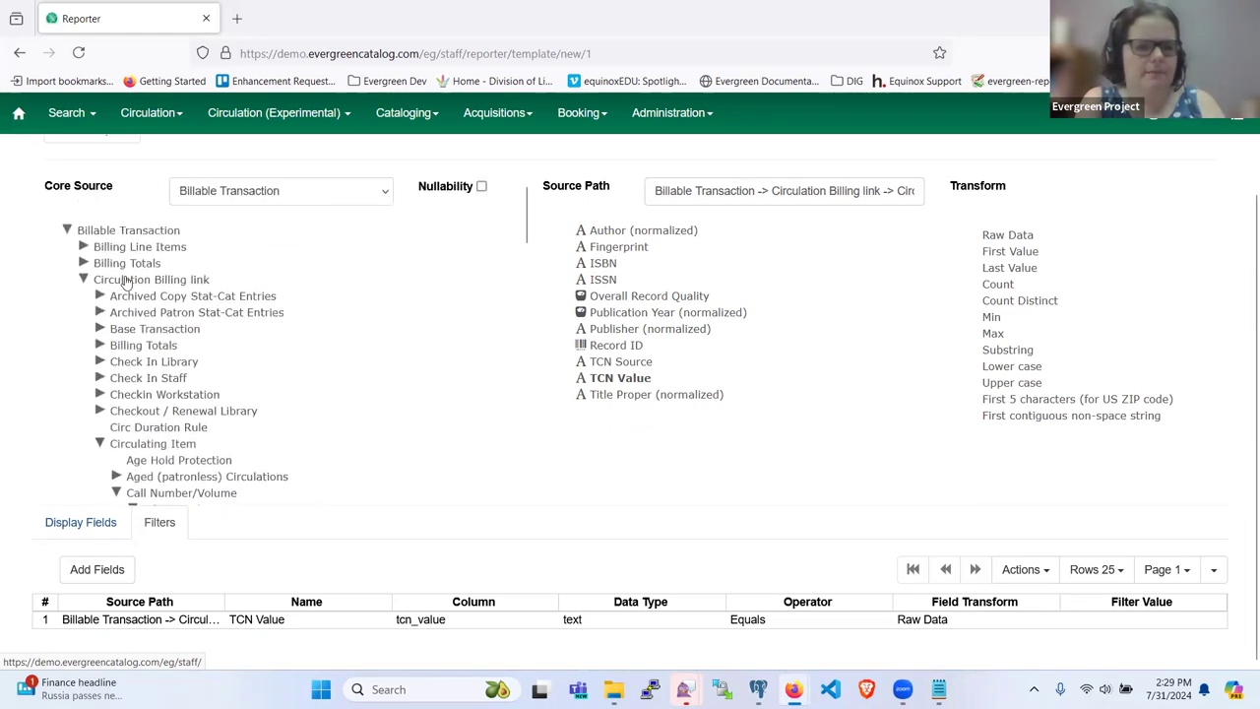
{"action": "scroll", "coordinate": [138, 382], "scroll_direction": "down", "scroll_amount": 3}
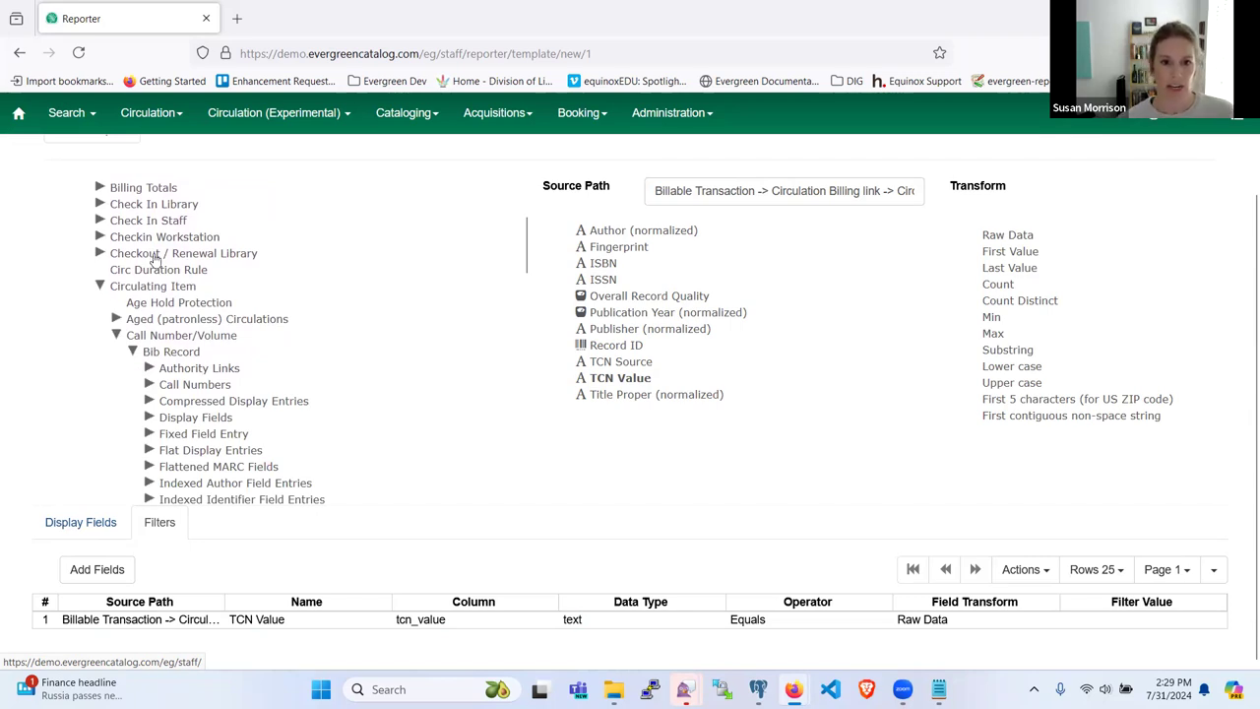
Step: Add the Checkout / Renewal Library's Organizational Unit ID as a second filter
{"action": "left_click", "coordinate": [207, 253]}
{"action": "scroll", "coordinate": [514, 308], "scroll_direction": "down", "scroll_amount": 2}
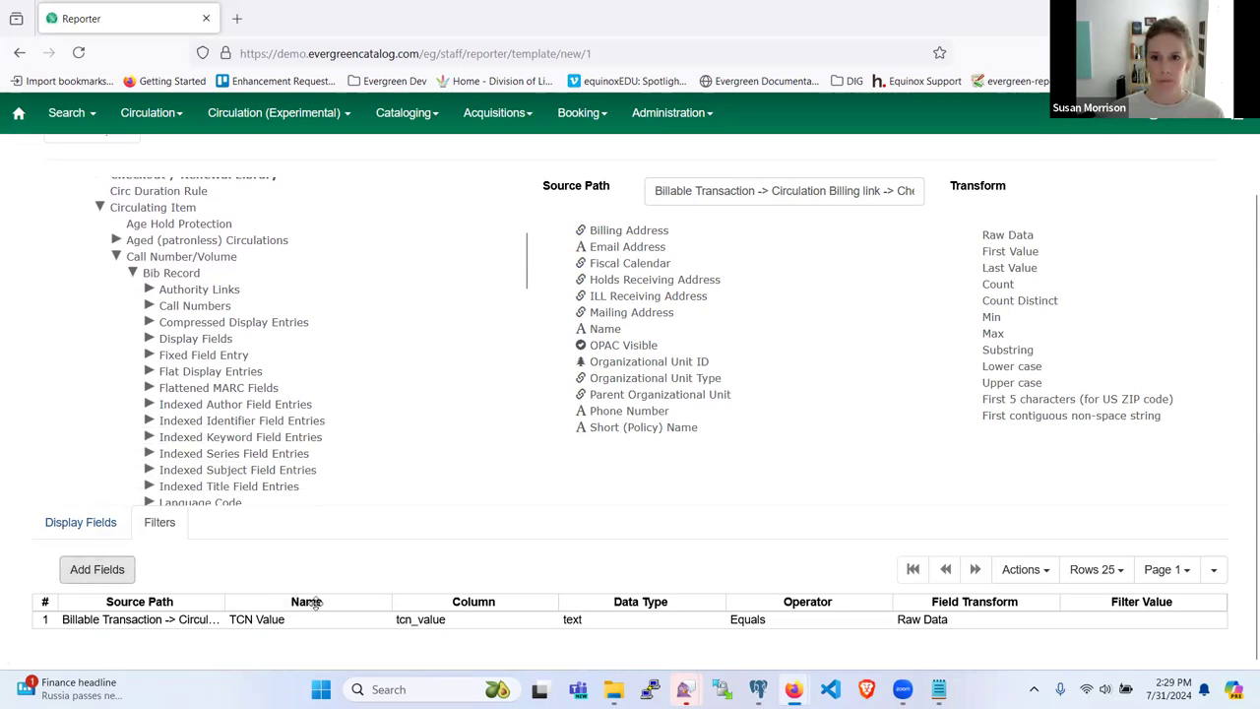
{"action": "scroll", "coordinate": [194, 608], "scroll_direction": "up", "scroll_amount": 2}
{"action": "scroll", "coordinate": [629, 444], "scroll_direction": "down", "scroll_amount": 2}
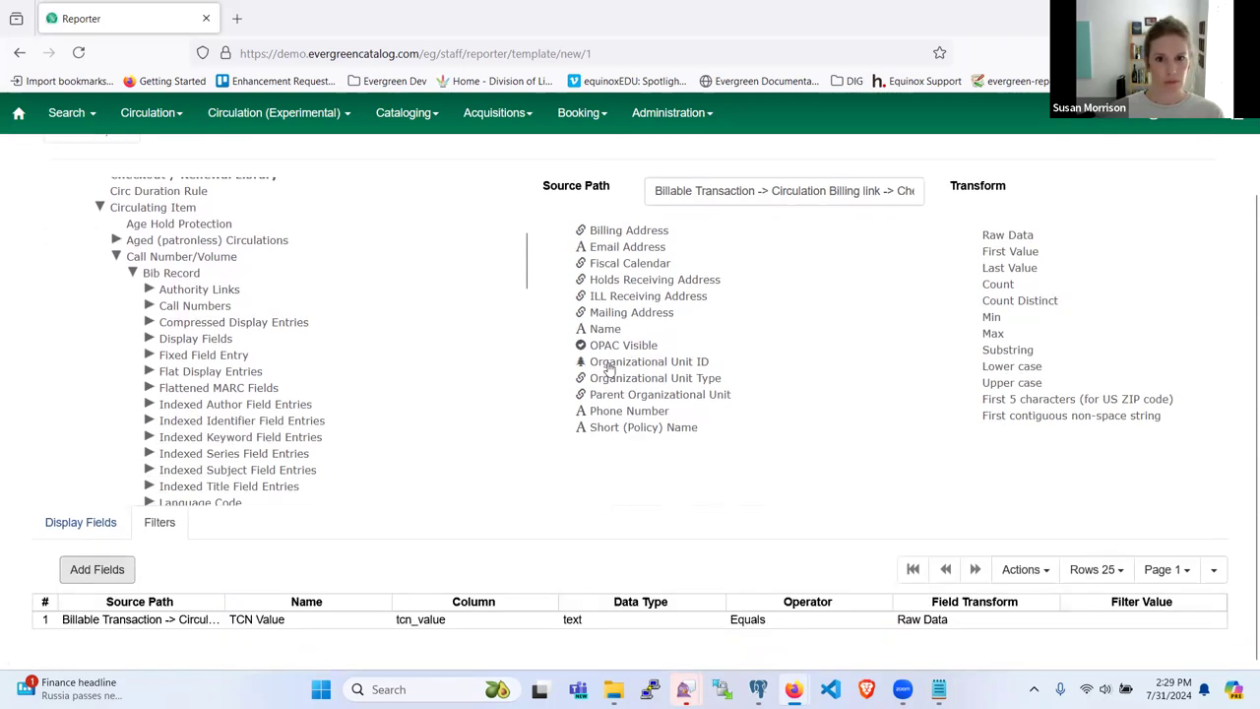
{"action": "left_click", "coordinate": [610, 362]}
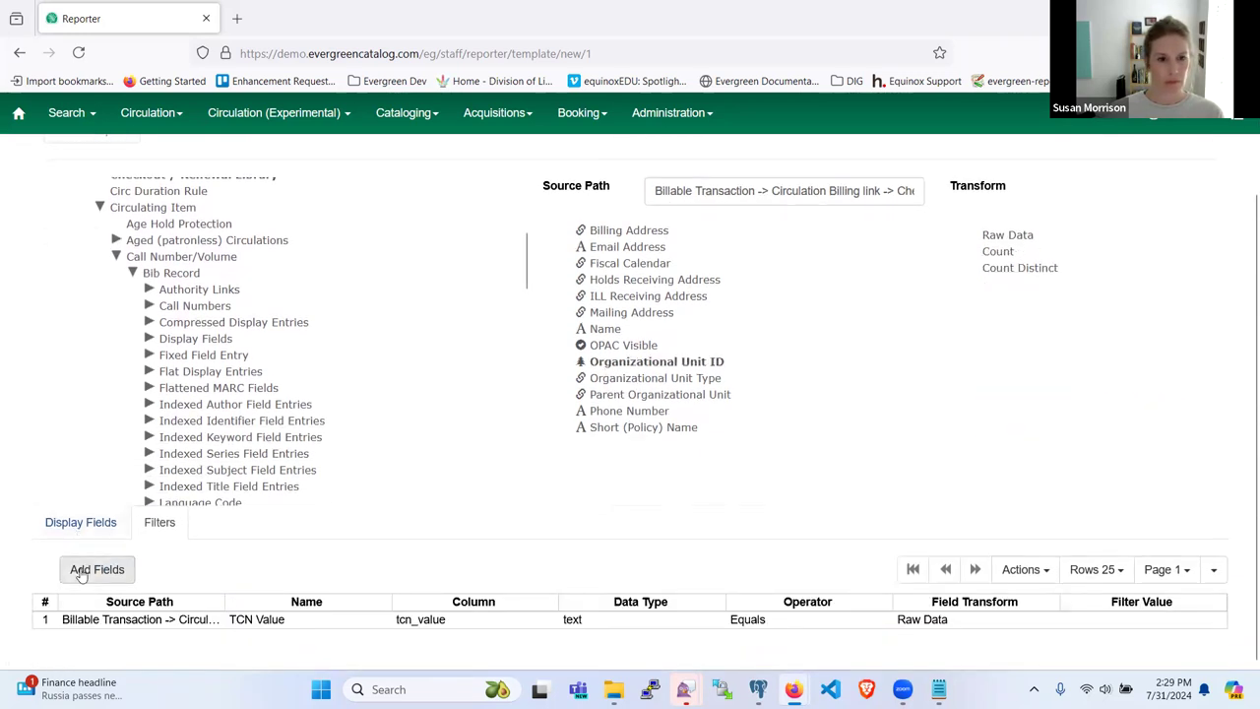
{"action": "left_click", "coordinate": [93, 569]}
Step: Review the Organizational Unit ID filter's transform and leave it as Raw Data
{"action": "right_click", "coordinate": [259, 642]}
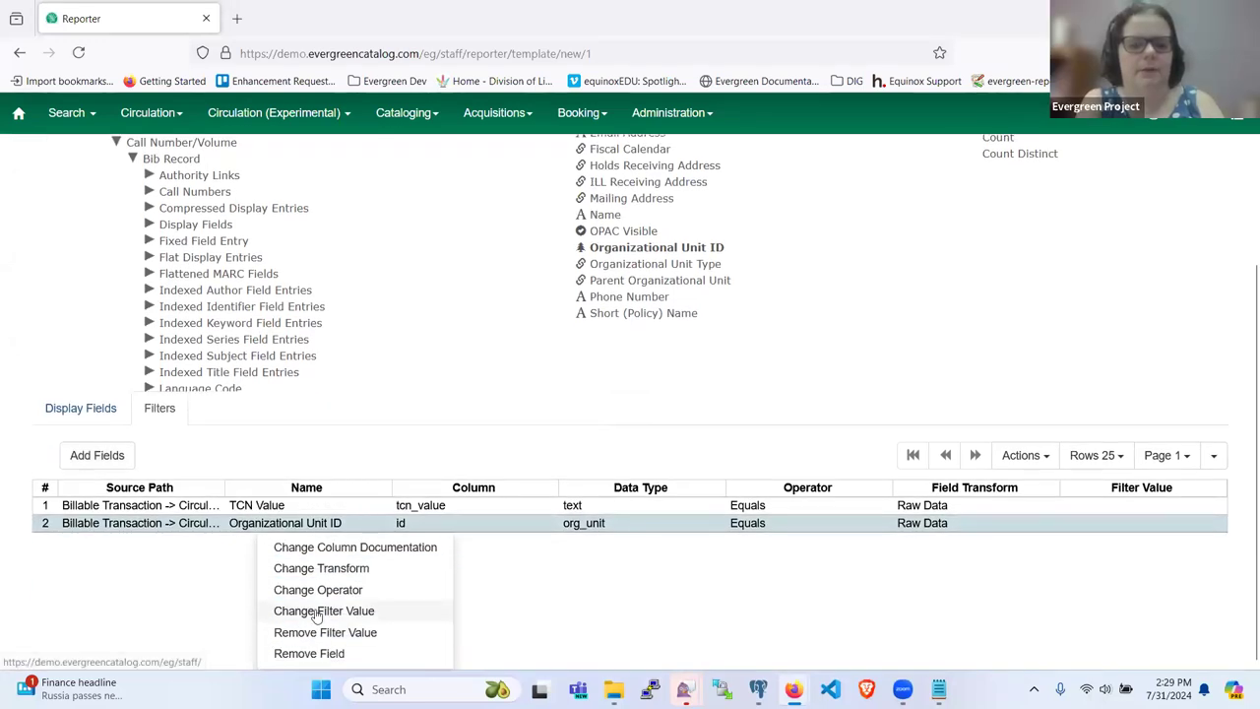
{"action": "scroll", "coordinate": [295, 603], "scroll_direction": "up", "scroll_amount": 2}
{"action": "scroll", "coordinate": [377, 639], "scroll_direction": "down", "scroll_amount": 2}
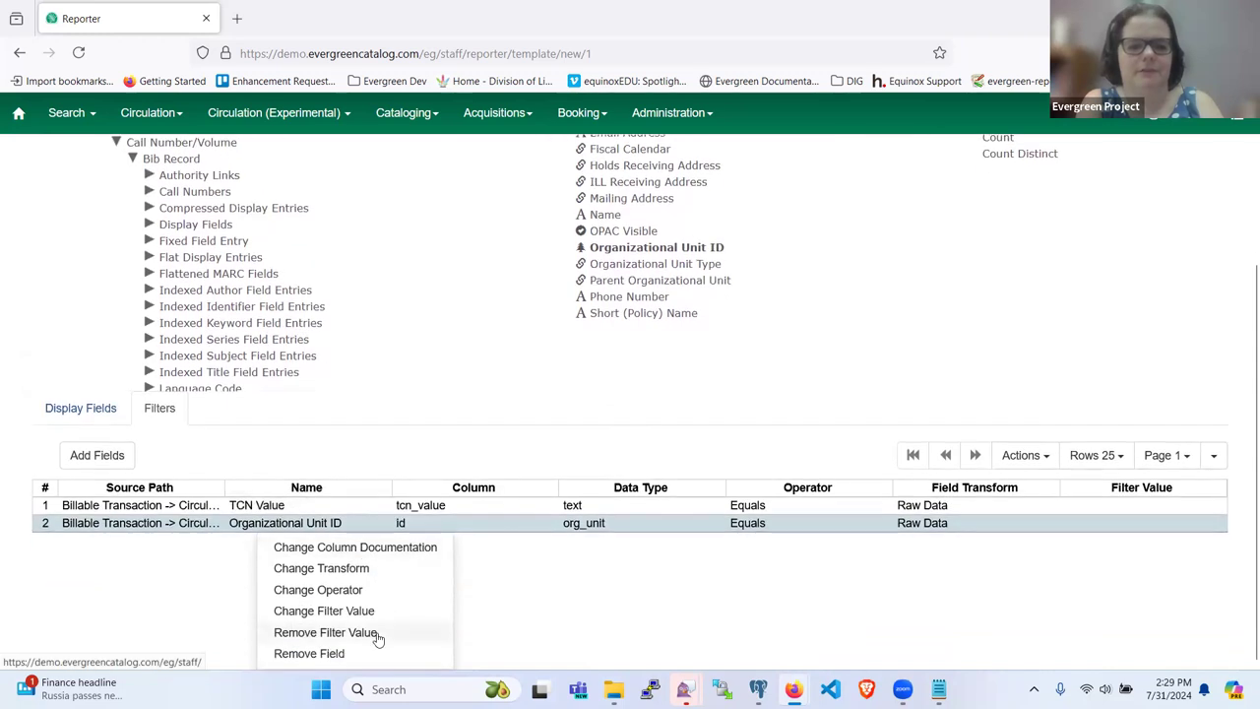
{"action": "scroll", "coordinate": [334, 648], "scroll_direction": "up", "scroll_amount": 2}
{"action": "scroll", "coordinate": [335, 650], "scroll_direction": "down", "scroll_amount": 2}
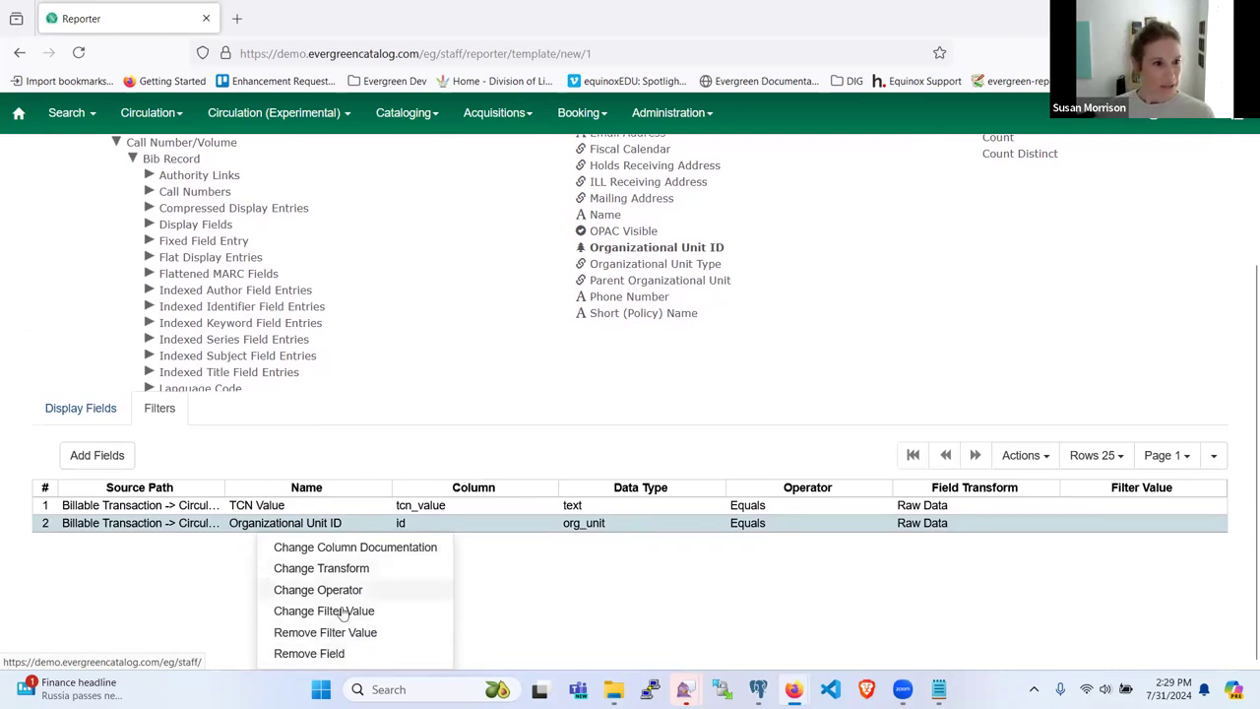
{"action": "scroll", "coordinate": [355, 620], "scroll_direction": "up", "scroll_amount": 2}
{"action": "scroll", "coordinate": [330, 643], "scroll_direction": "down", "scroll_amount": 2}
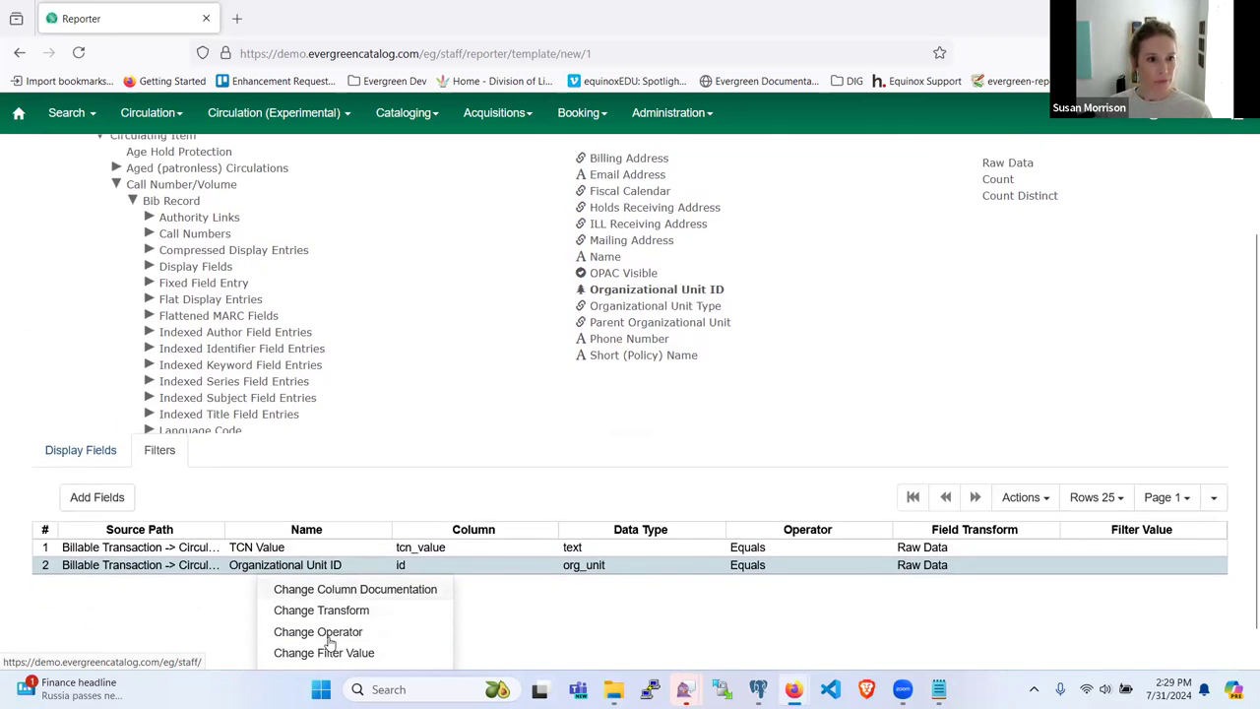
{"action": "scroll", "coordinate": [335, 638], "scroll_direction": "up", "scroll_amount": 2}
{"action": "left_click", "coordinate": [352, 613]}
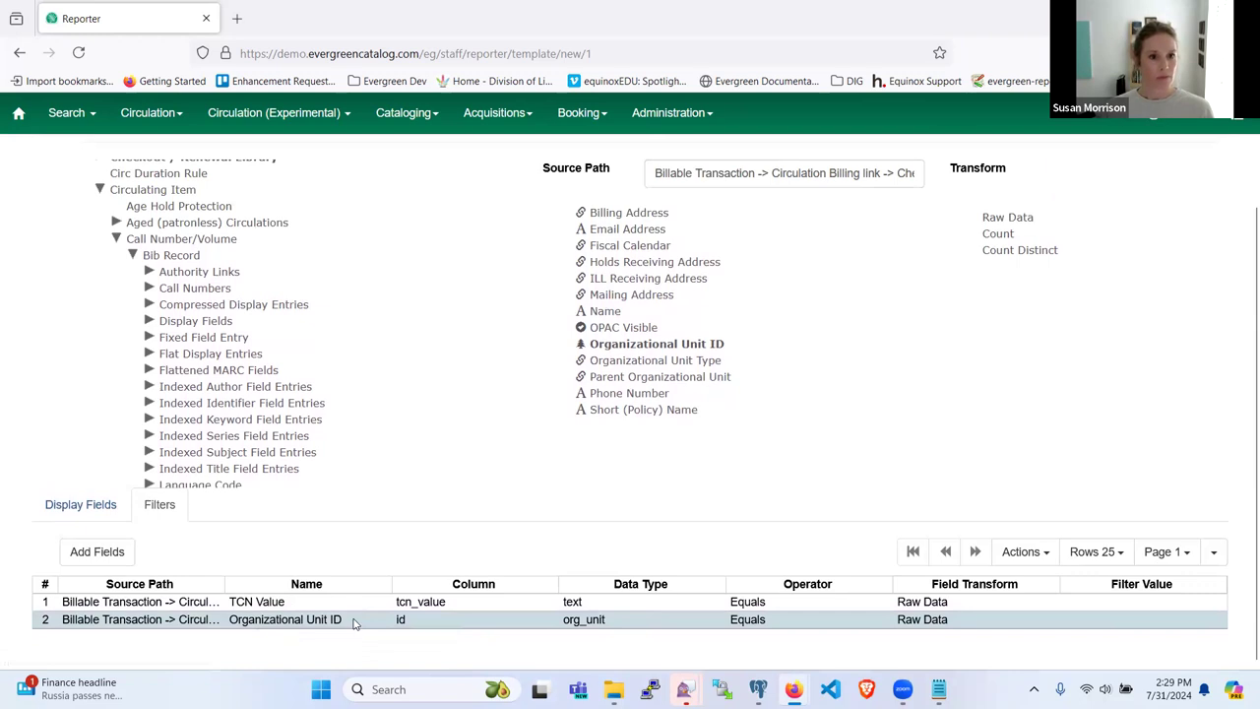
{"action": "right_click", "coordinate": [356, 626]}
{"action": "scroll", "coordinate": [365, 605], "scroll_direction": "down", "scroll_amount": 2}
{"action": "scroll", "coordinate": [379, 620], "scroll_direction": "up", "scroll_amount": 2}
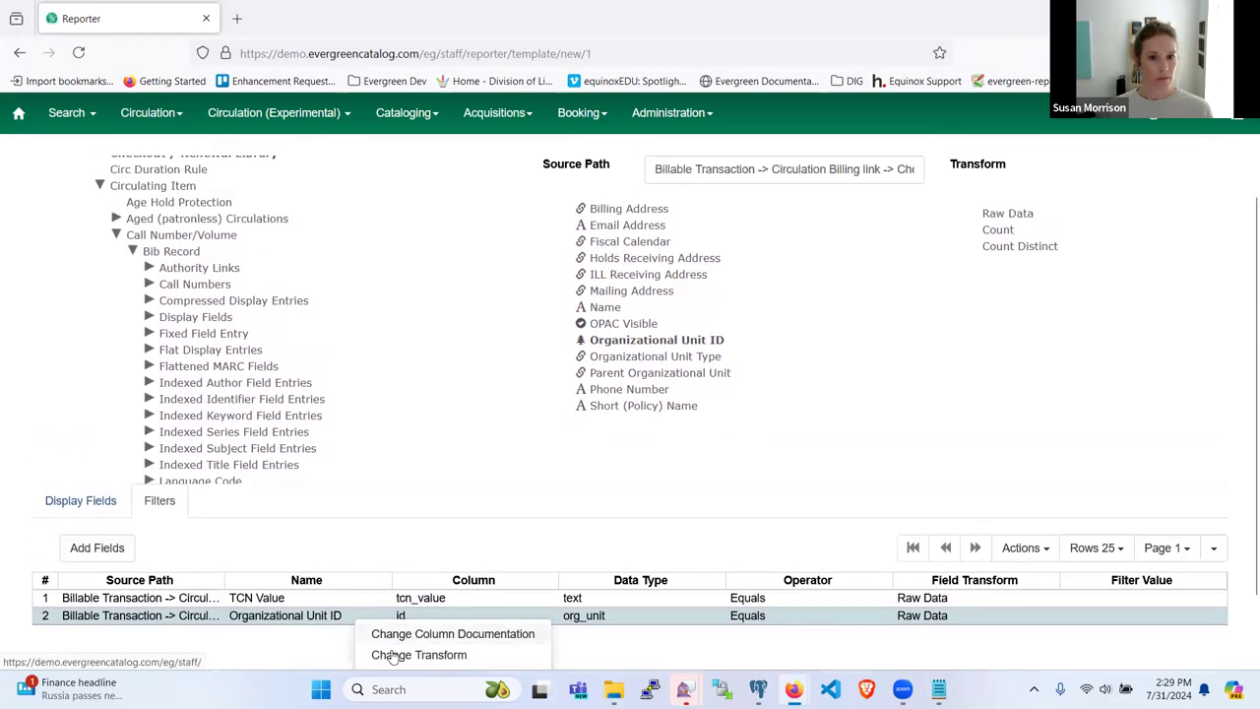
{"action": "left_click", "coordinate": [393, 656]}
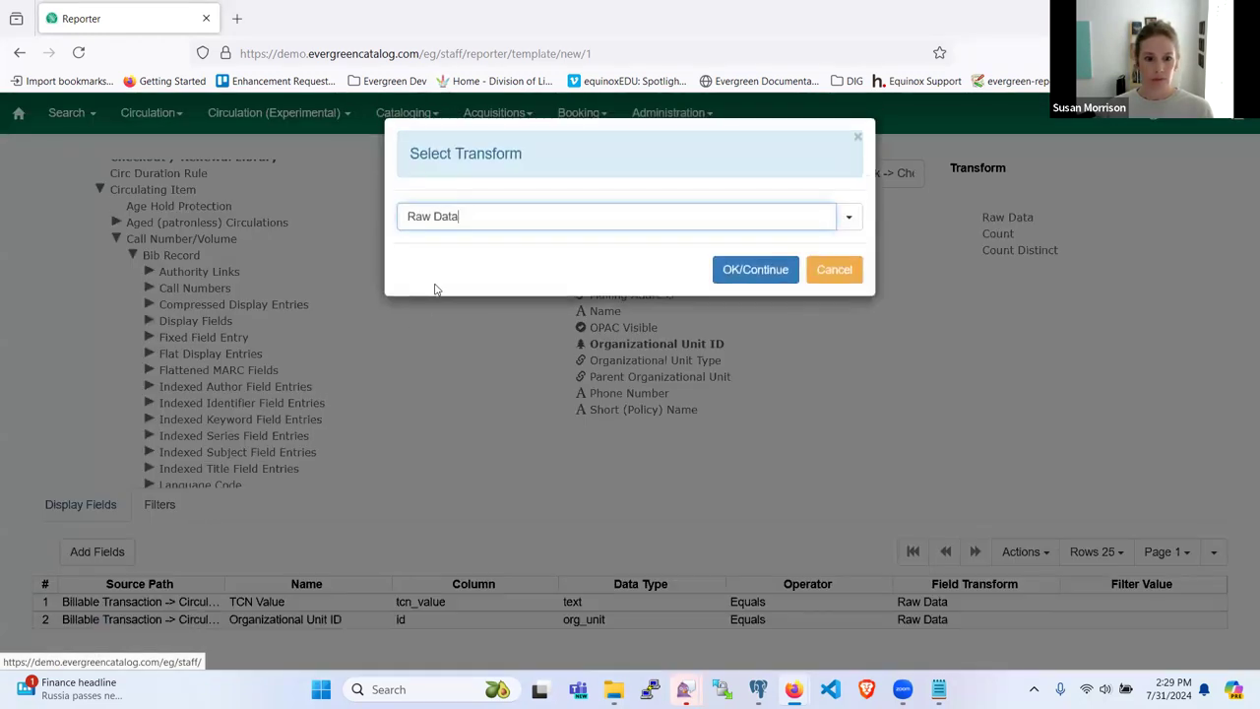
{"action": "left_click", "coordinate": [847, 216]}
{"action": "left_click", "coordinate": [707, 285]}
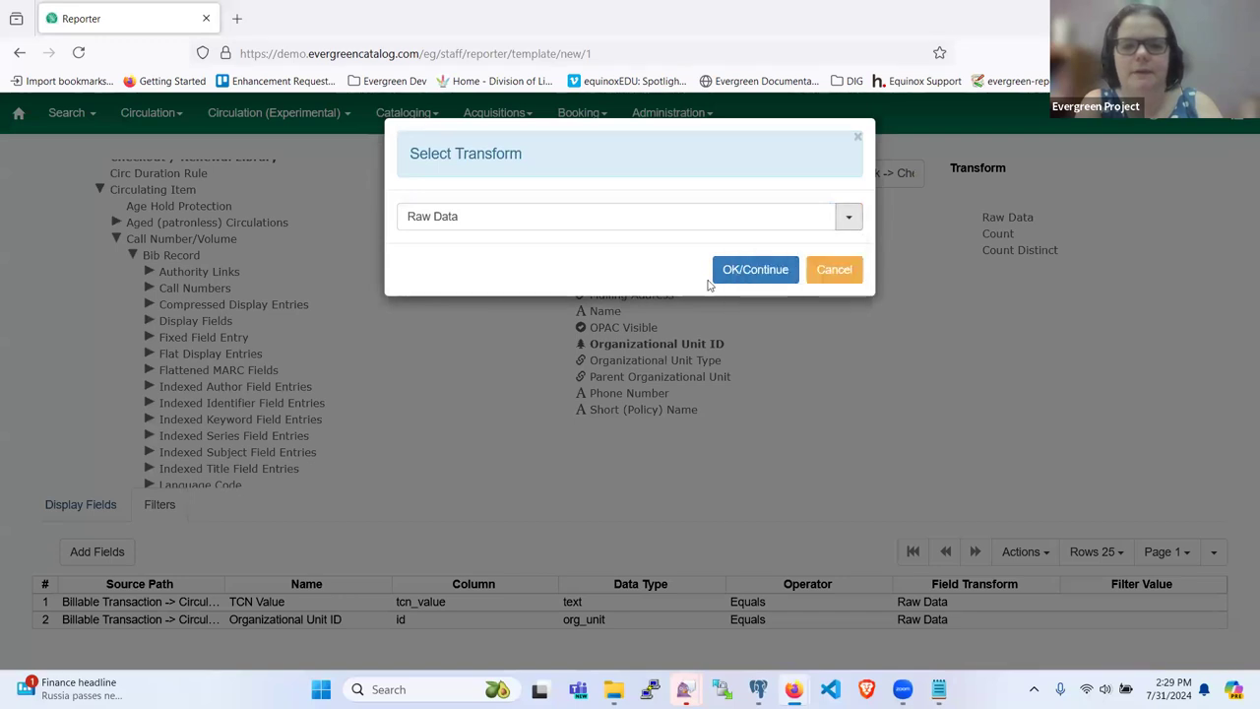
{"action": "left_click", "coordinate": [833, 276]}
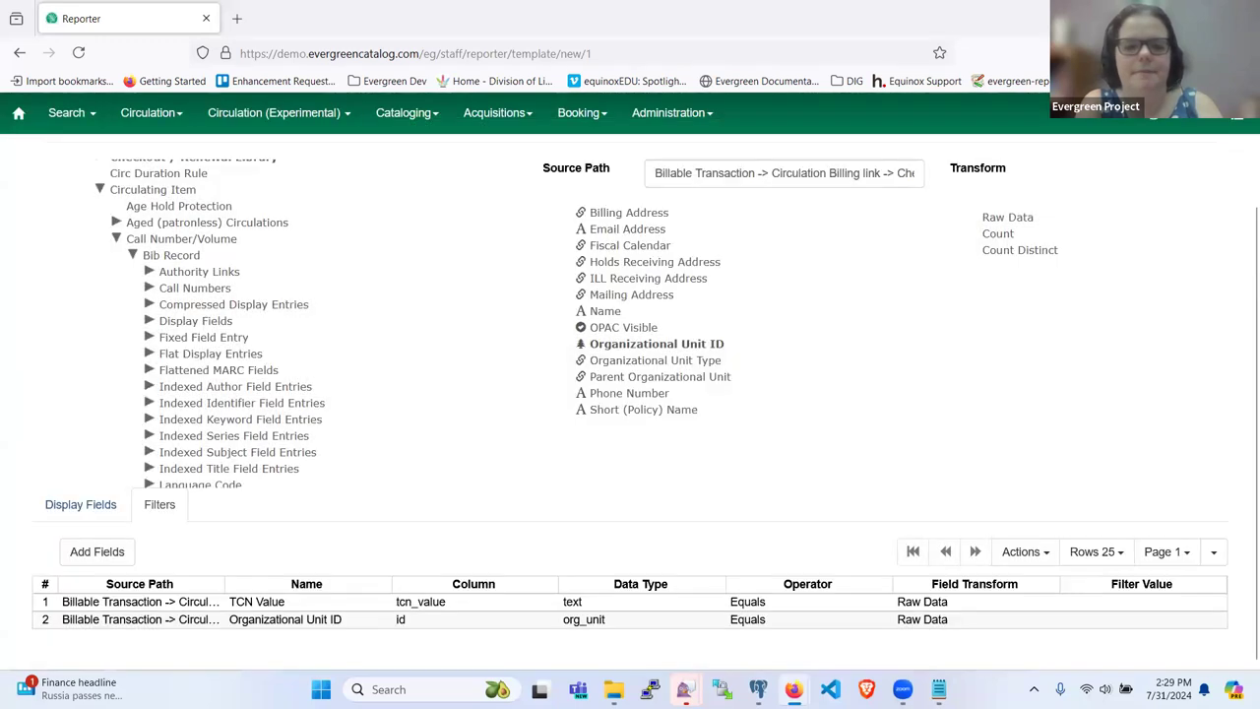
Step: Change the Organizational Unit ID filter's operator from Equals to In list
{"action": "right_click", "coordinate": [351, 620]}
{"action": "scroll", "coordinate": [374, 620], "scroll_direction": "down", "scroll_amount": 2}
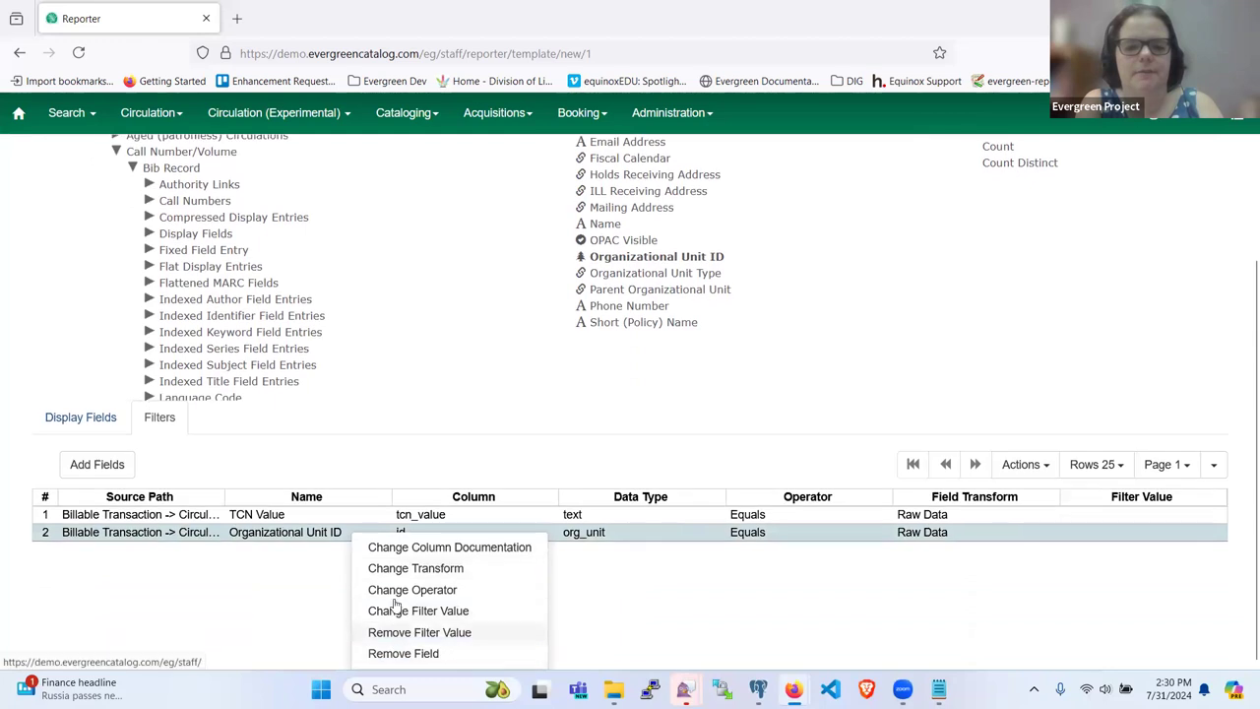
{"action": "left_click", "coordinate": [395, 589]}
{"action": "left_click", "coordinate": [843, 216]}
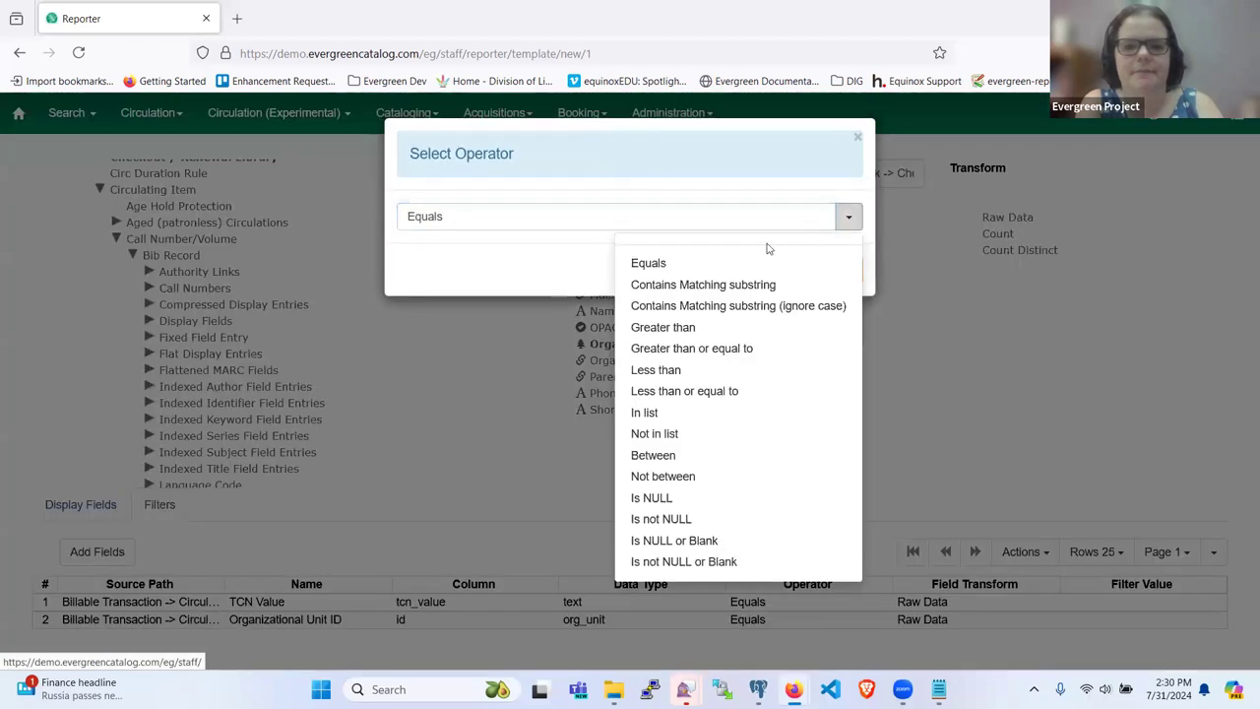
{"action": "left_click", "coordinate": [678, 413]}
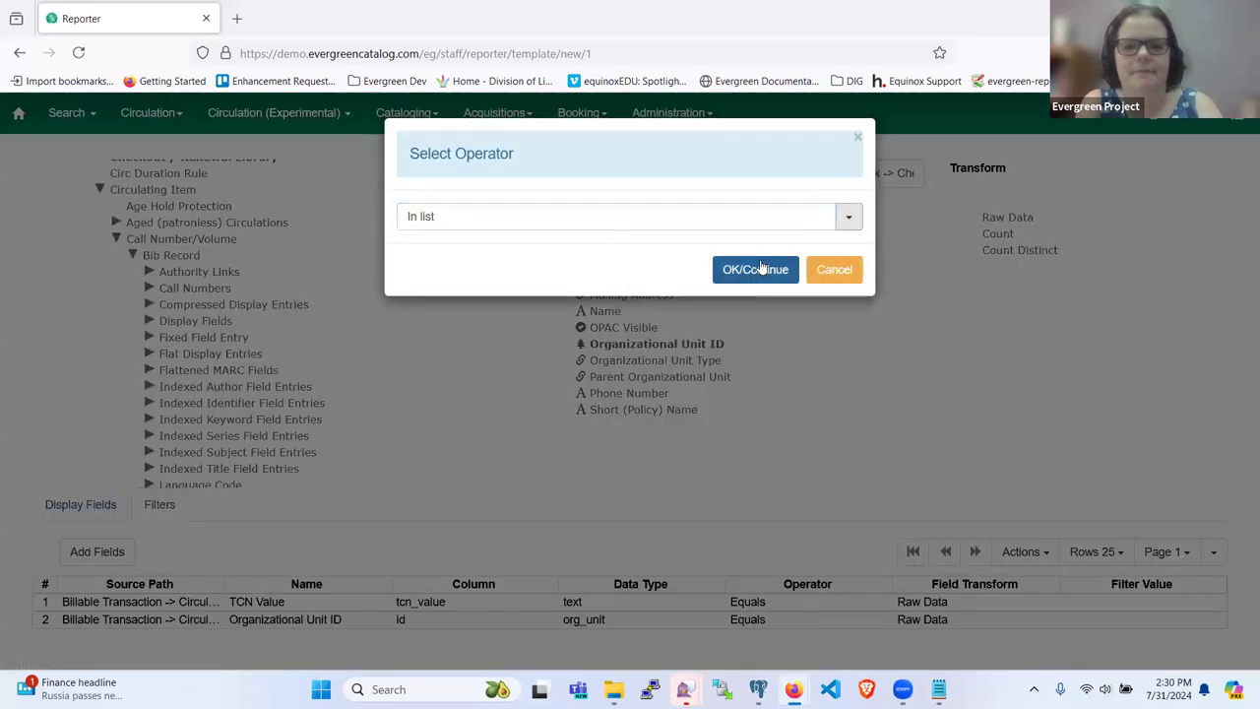
{"action": "left_click", "coordinate": [755, 269]}
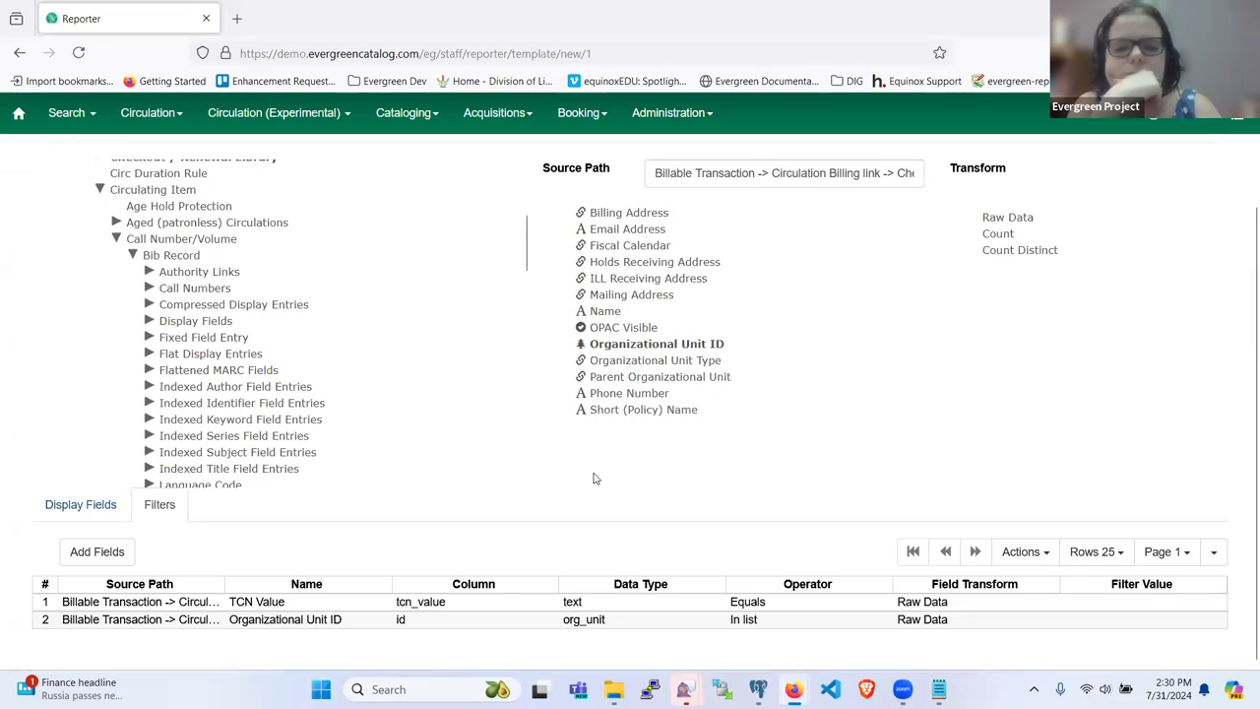
Step: Switch to Notepad and scroll the saved SQL to its WHERE and HAVING clauses
{"action": "mouse_move", "coordinate": [792, 690]}
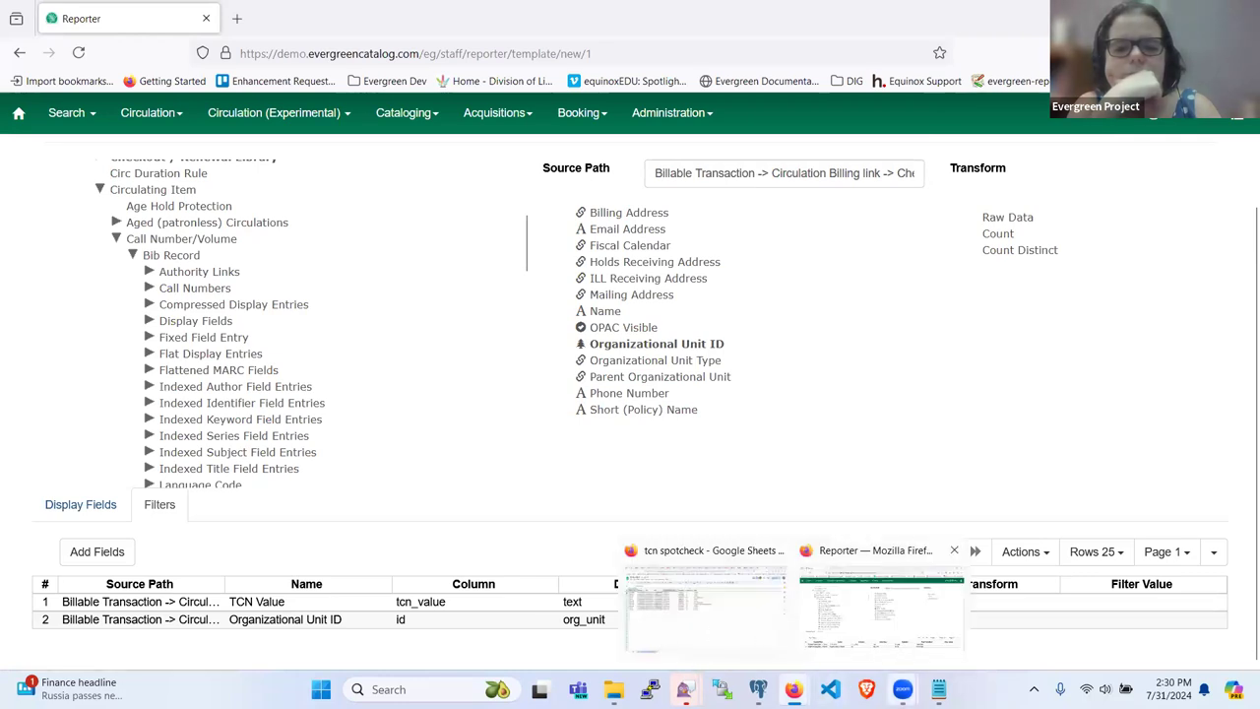
{"action": "left_click", "coordinate": [938, 690]}
{"action": "scroll", "coordinate": [712, 370], "scroll_direction": "down", "scroll_amount": 12}
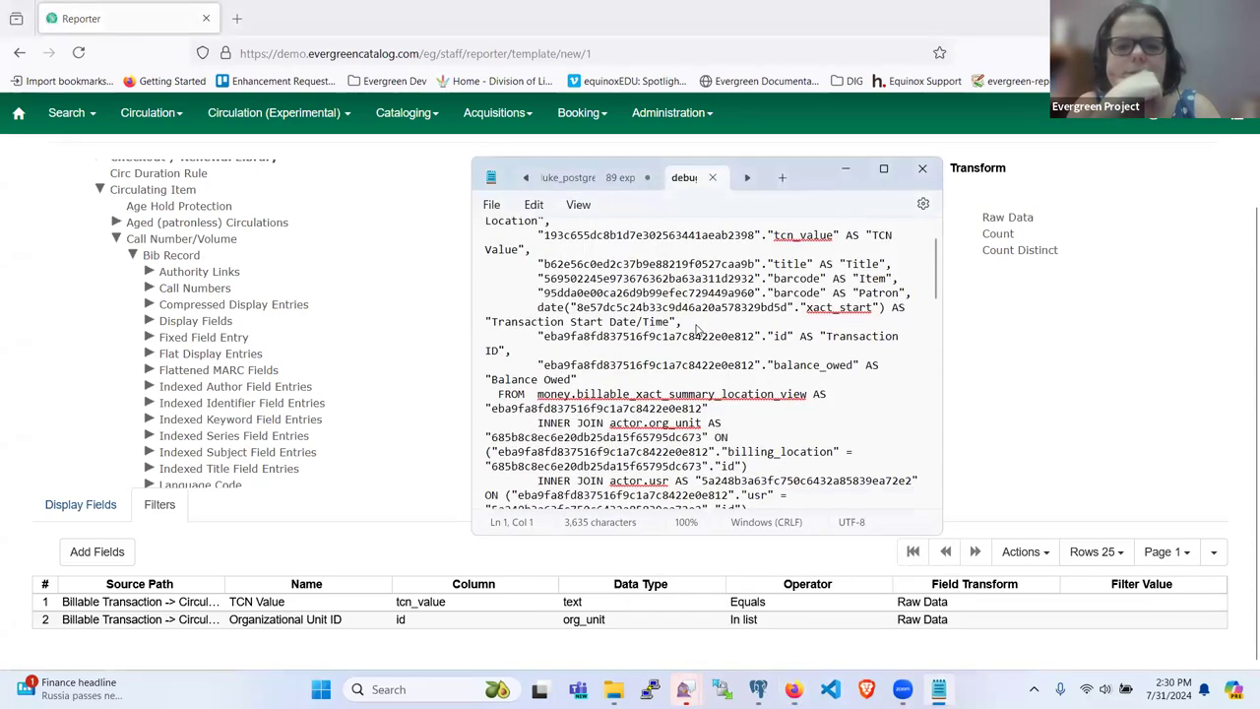
{"action": "scroll", "coordinate": [697, 333], "scroll_direction": "down", "scroll_amount": 8}
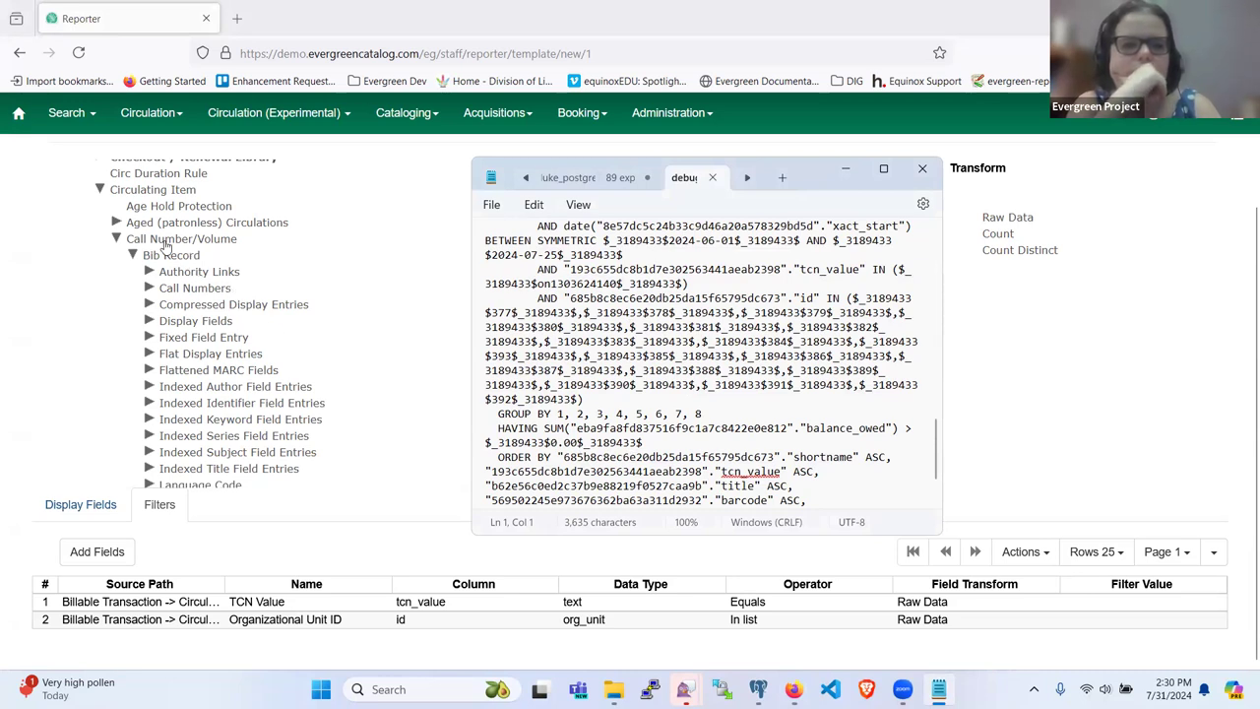
{"action": "scroll", "coordinate": [147, 233], "scroll_direction": "up", "scroll_amount": 1}
{"action": "scroll", "coordinate": [148, 234], "scroll_direction": "down", "scroll_amount": 8}
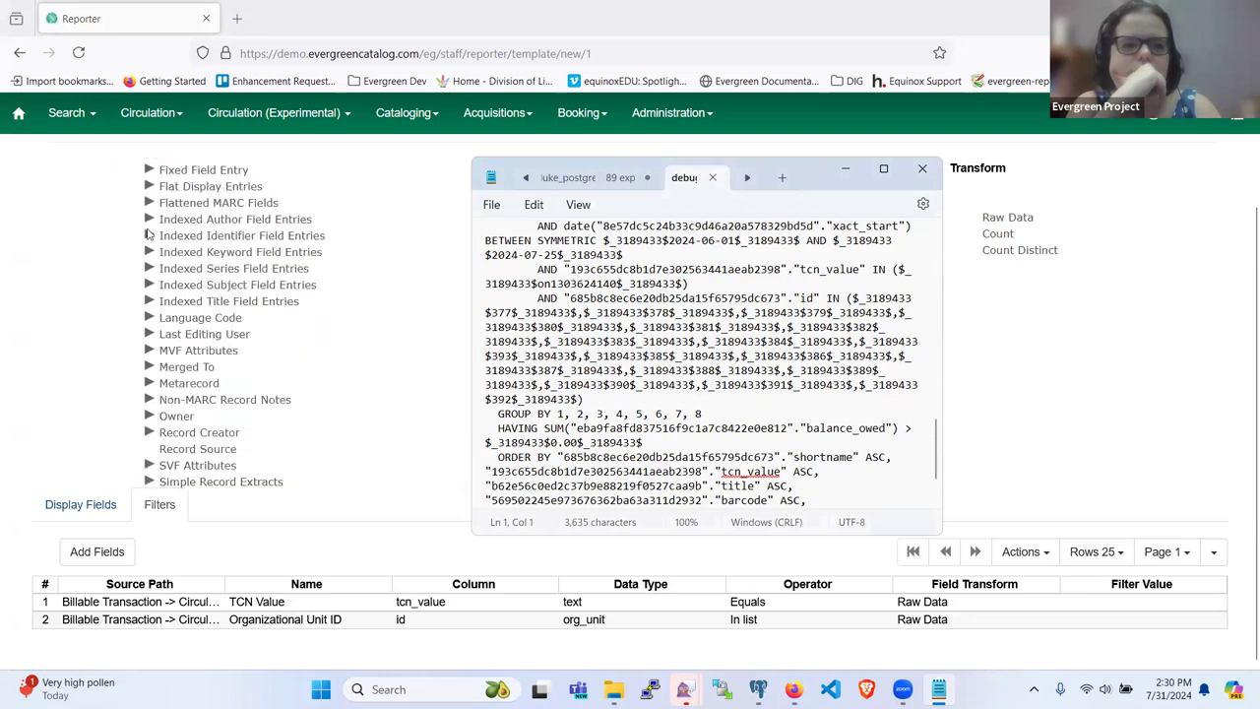
{"action": "scroll", "coordinate": [148, 233], "scroll_direction": "down", "scroll_amount": 5}
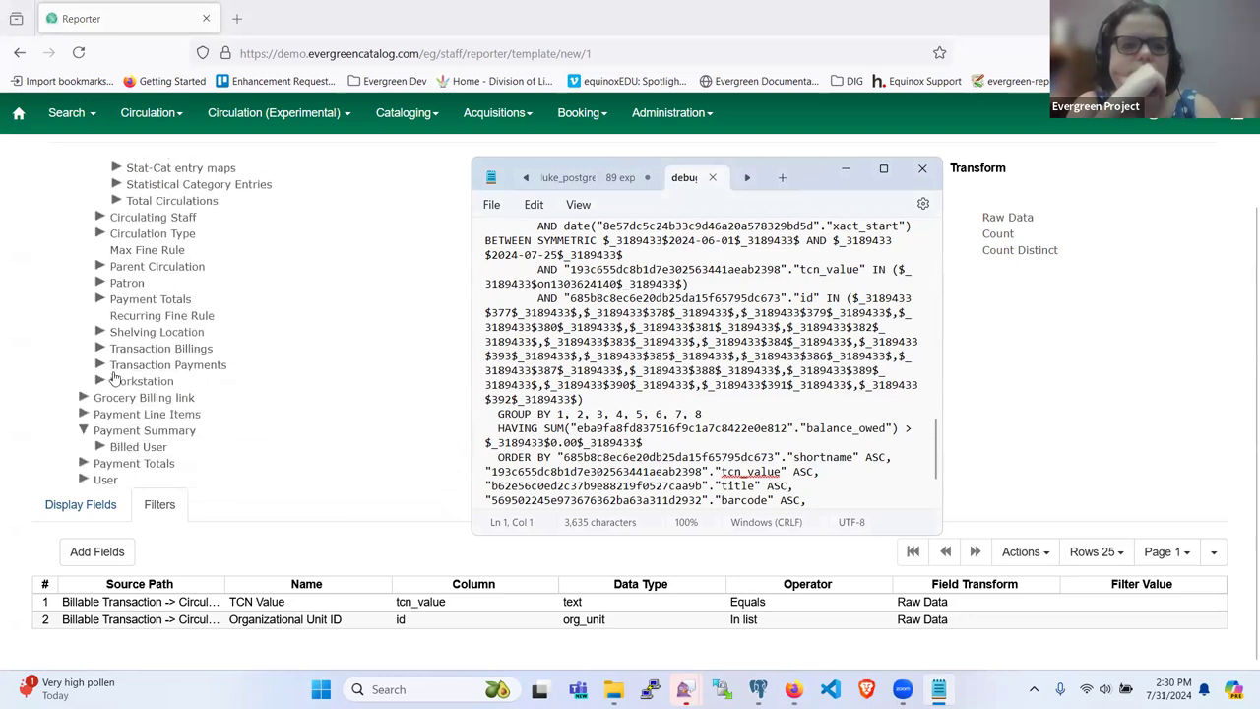
Step: Add Payment Summary's Balance Owed as a third filter using the Greater than operator
{"action": "left_click", "coordinate": [128, 431]}
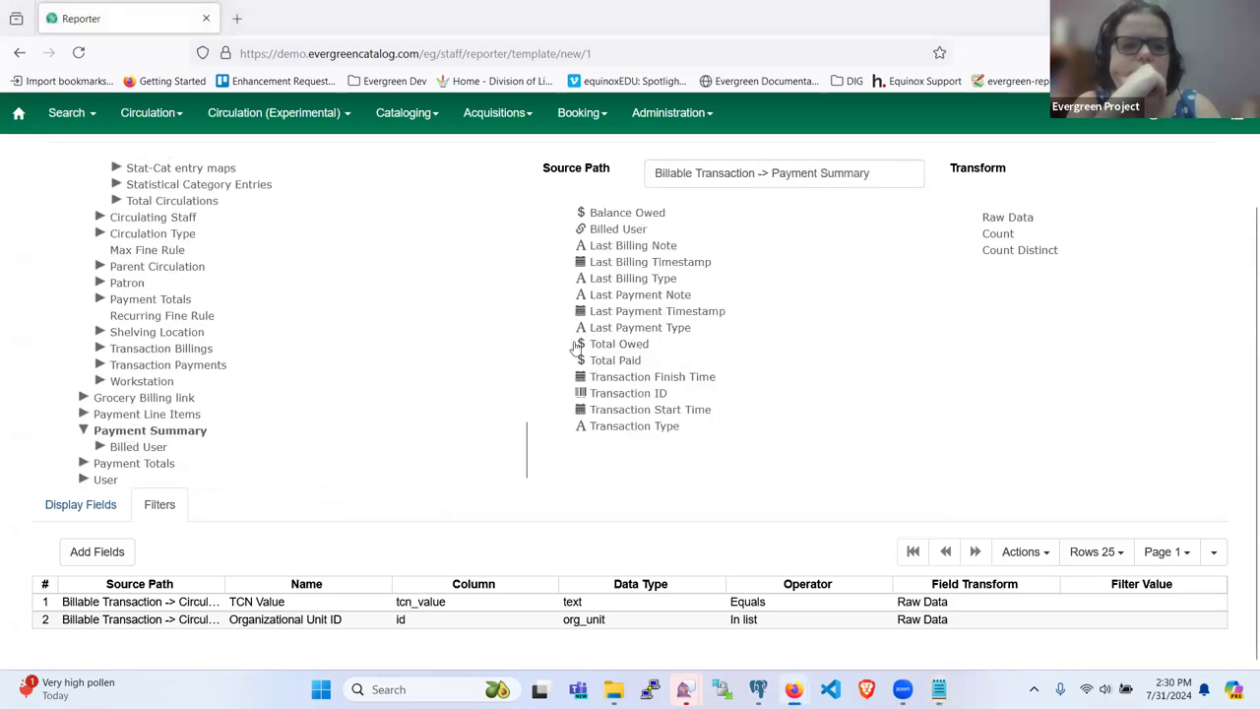
{"action": "left_click", "coordinate": [607, 219]}
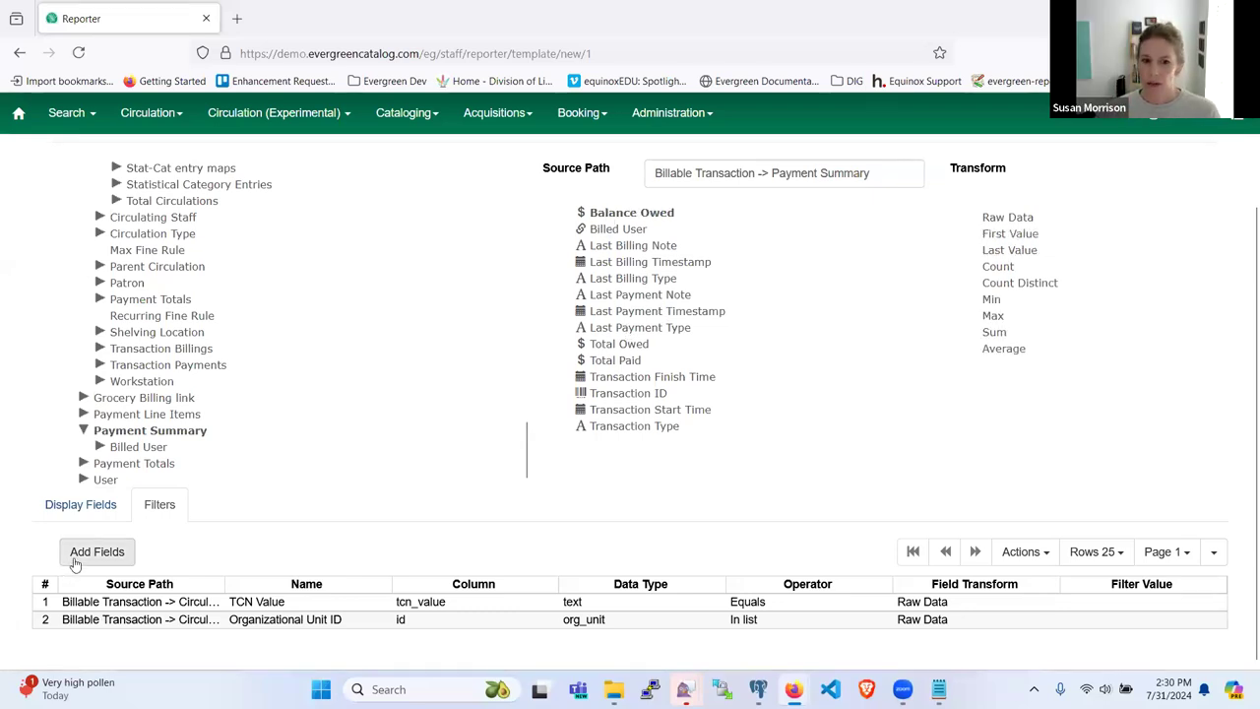
{"action": "left_click", "coordinate": [83, 559]}
{"action": "right_click", "coordinate": [288, 636]}
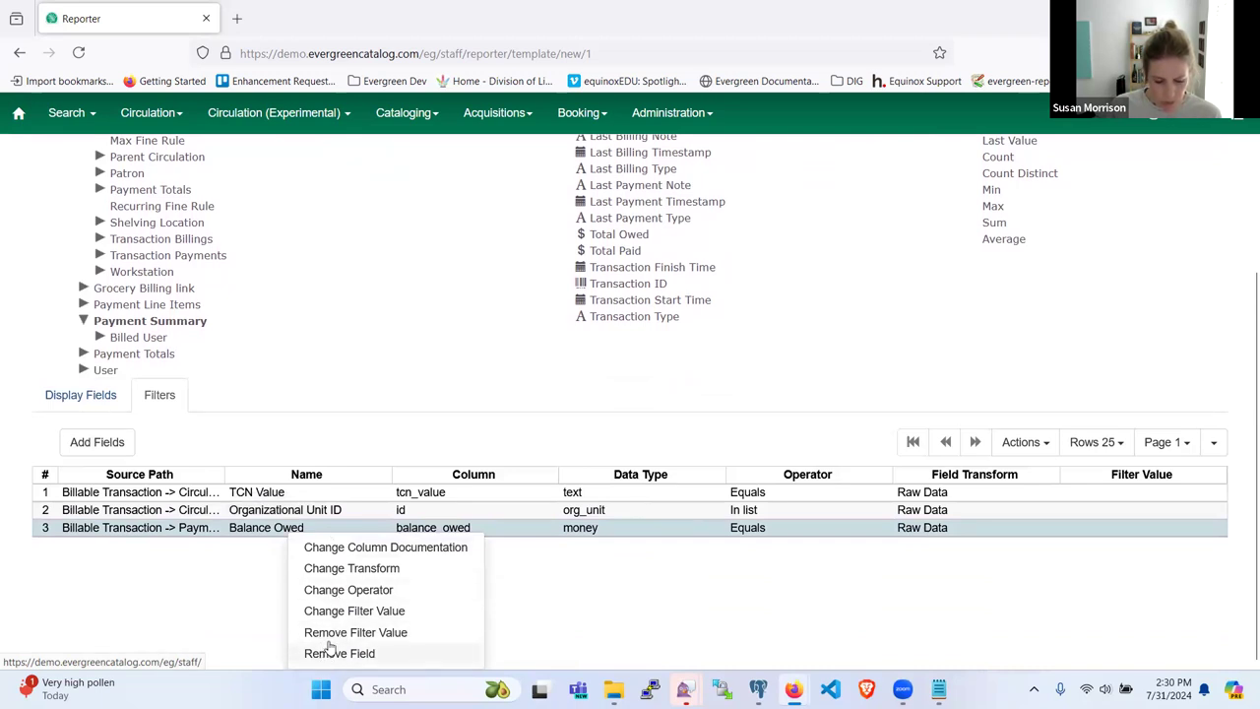
{"action": "left_click", "coordinate": [327, 590]}
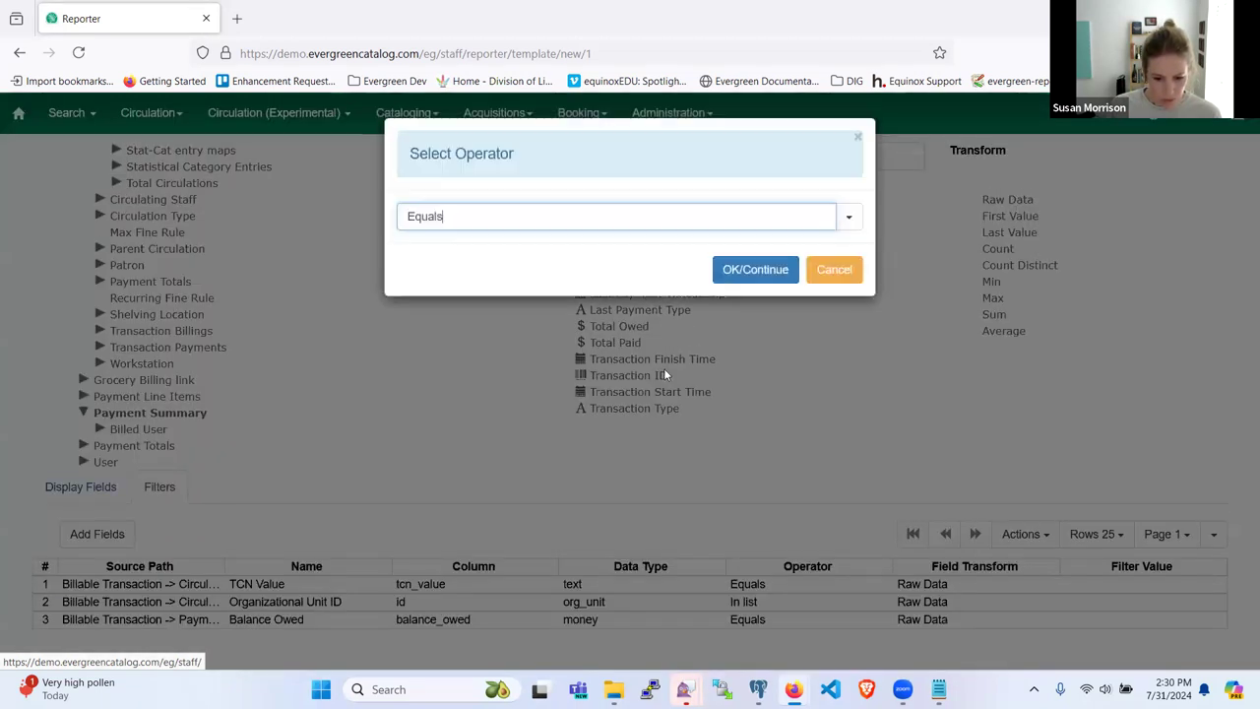
{"action": "left_click", "coordinate": [844, 217]}
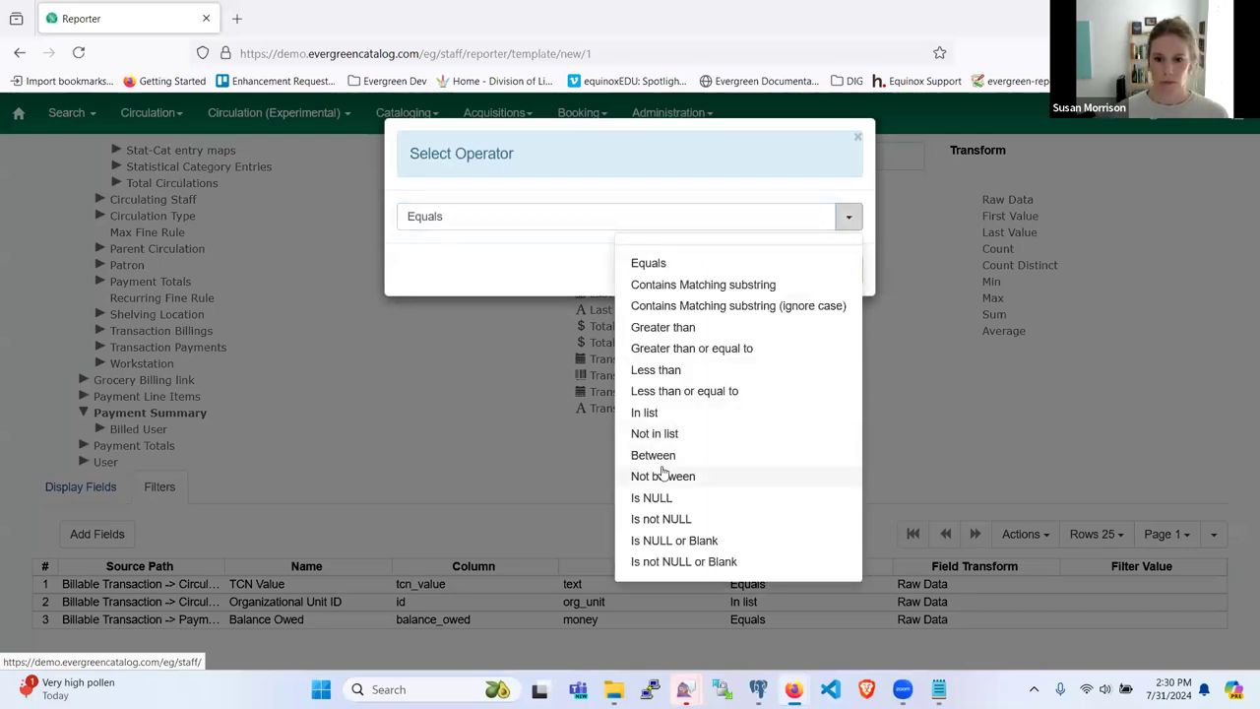
{"action": "left_click", "coordinate": [657, 329]}
{"action": "left_click", "coordinate": [753, 270]}
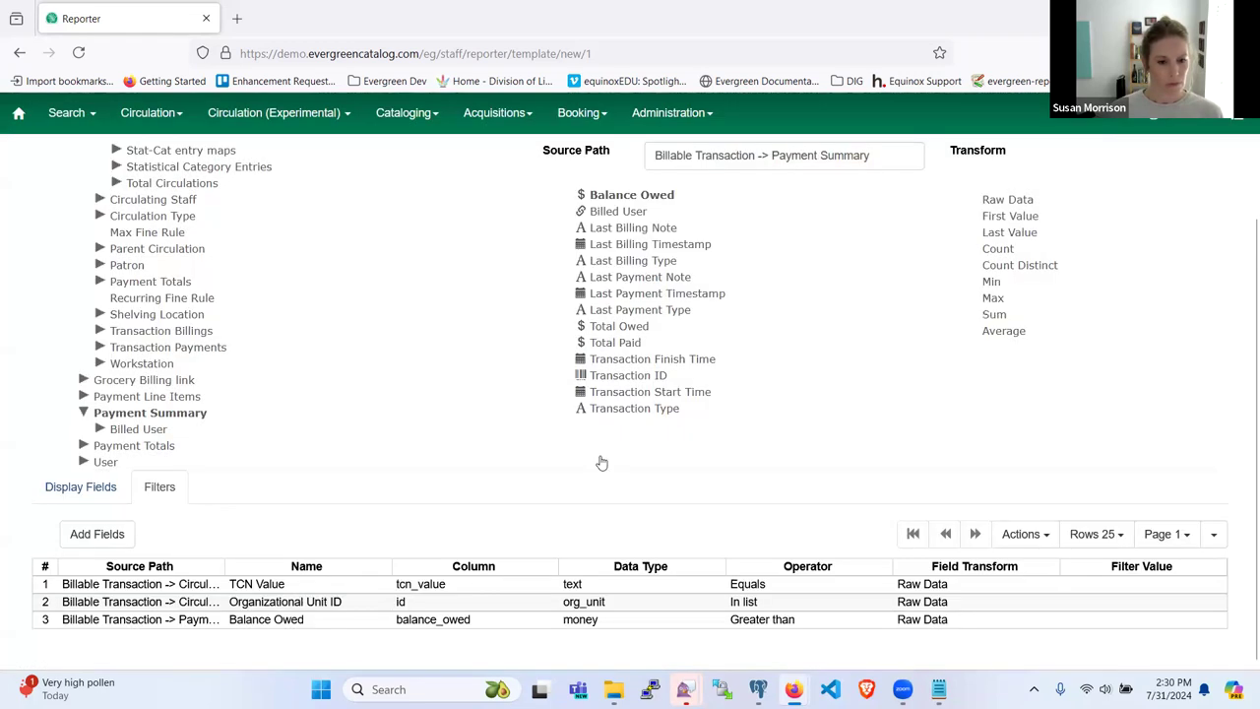
Step: Set the Balance Owed filter value to 0
{"action": "right_click", "coordinate": [455, 621]}
{"action": "scroll", "coordinate": [462, 626], "scroll_direction": "down", "scroll_amount": 1}
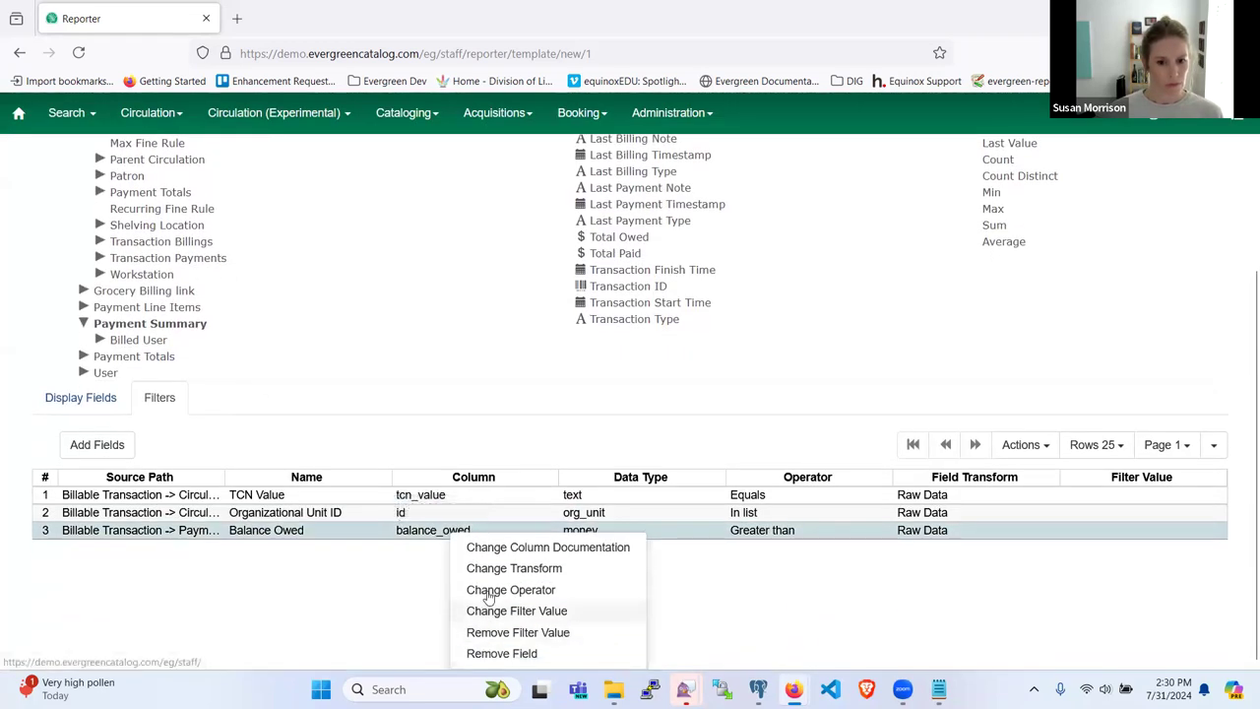
{"action": "left_click", "coordinate": [505, 613]}
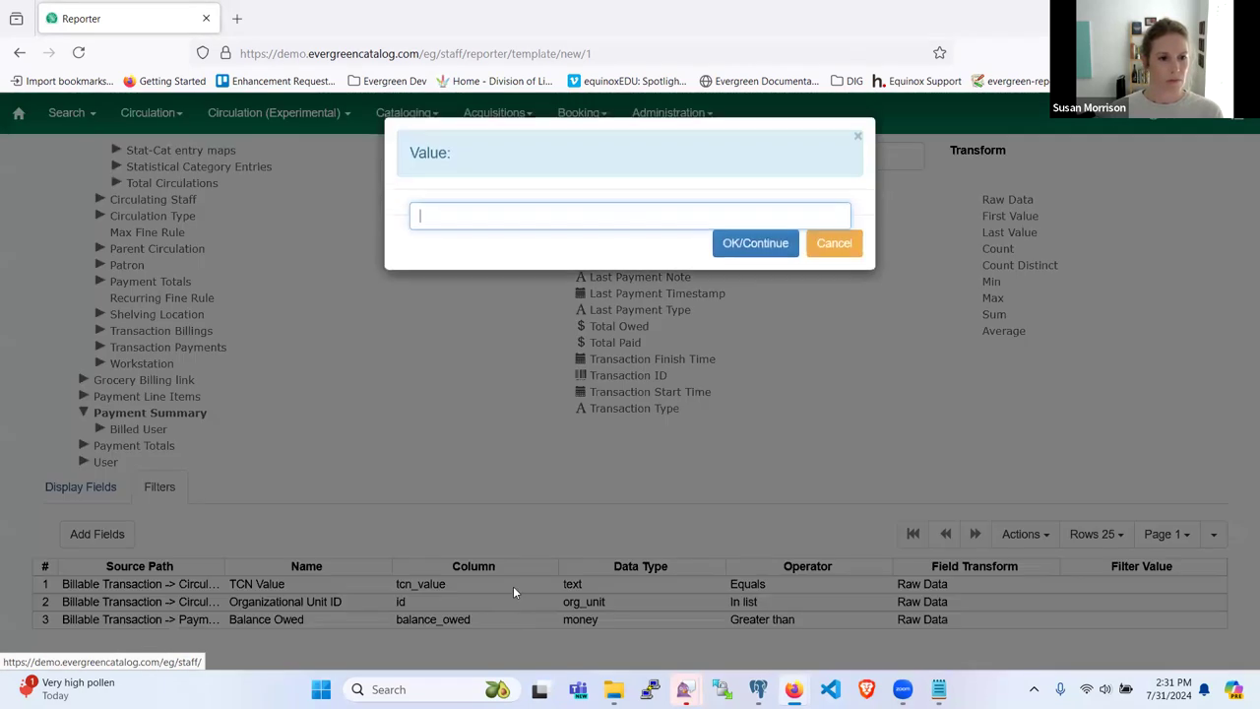
{"action": "type", "text": "0"}
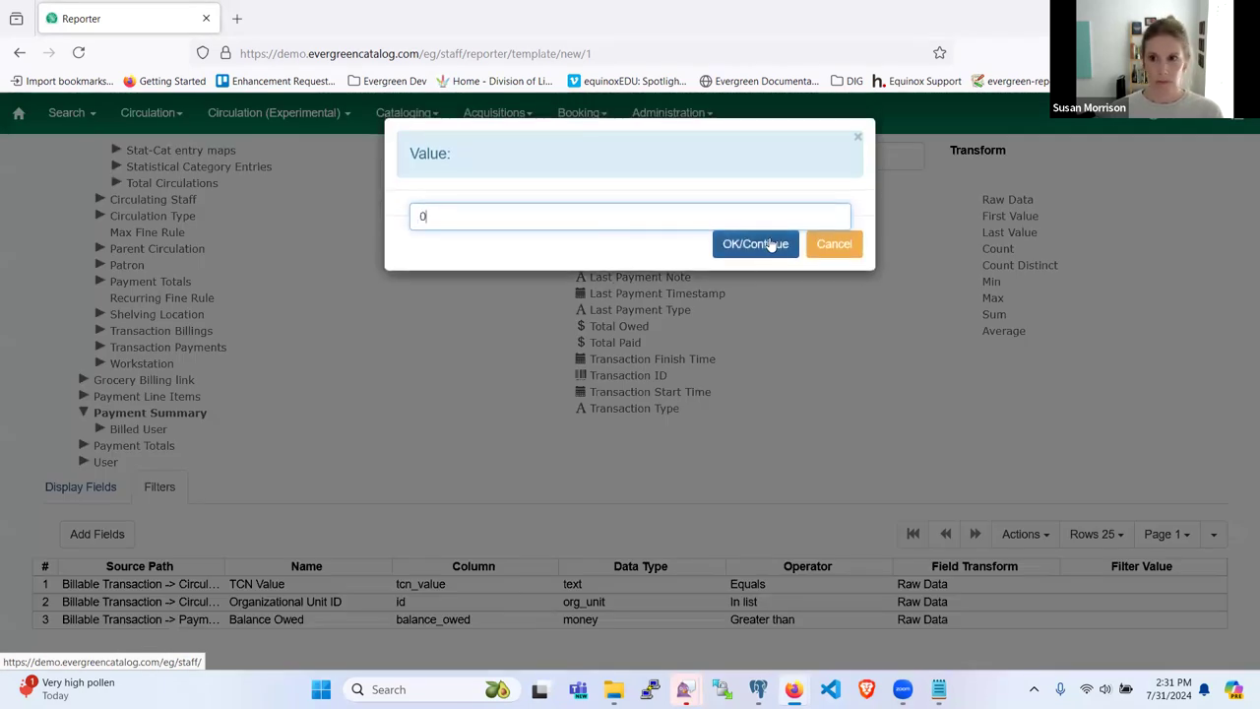
{"action": "left_click", "coordinate": [752, 243]}
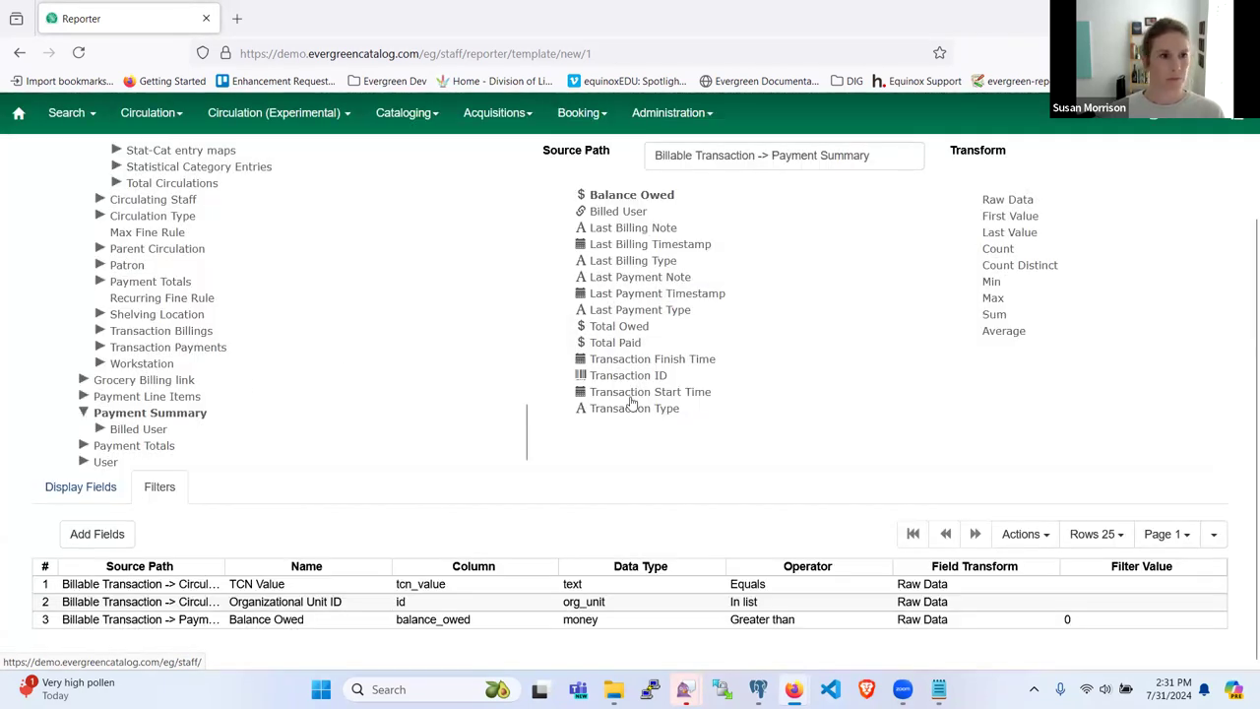
Step: Add Transaction Finish Time as a fourth filter with the Is NULL operator
{"action": "left_click", "coordinate": [610, 362]}
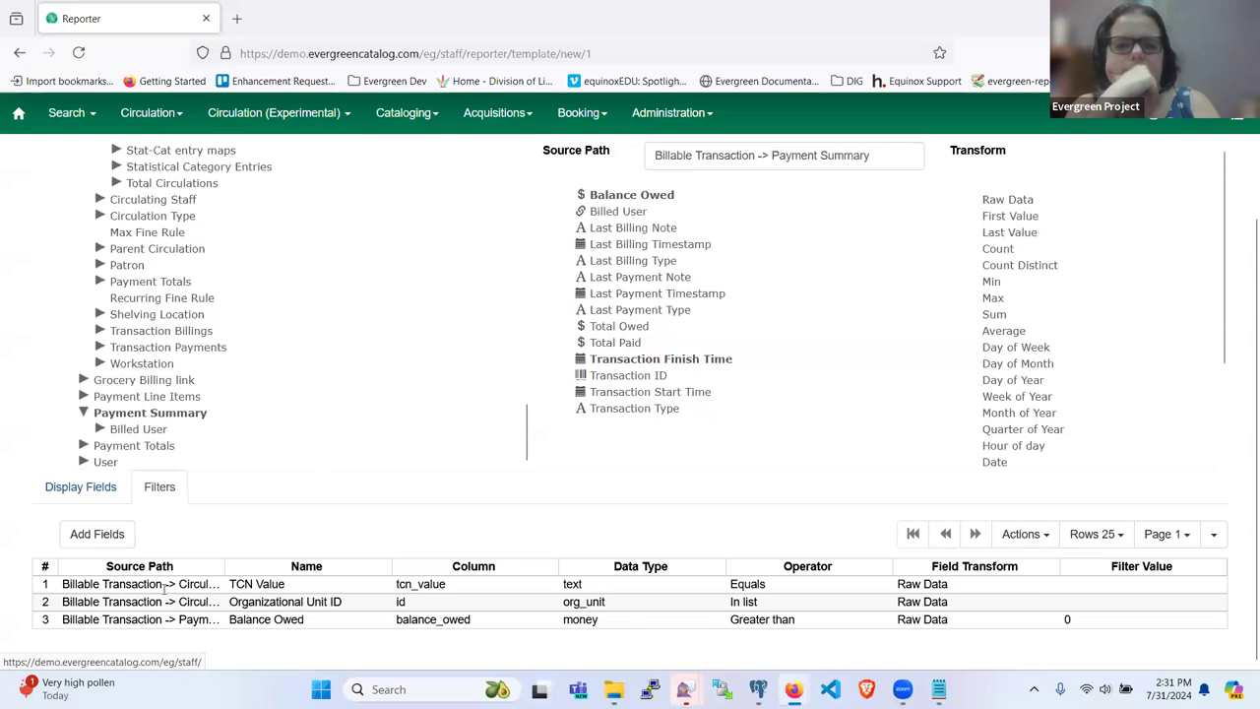
{"action": "left_click", "coordinate": [97, 534]}
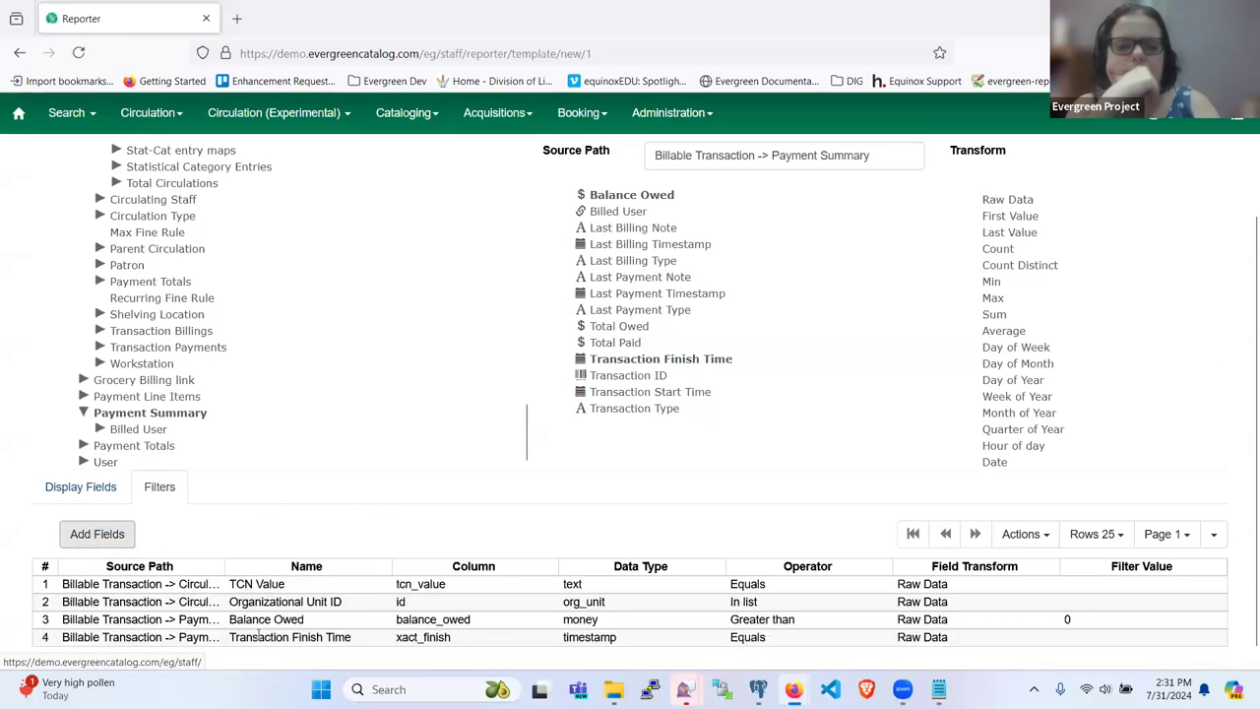
{"action": "left_click", "coordinate": [259, 636]}
{"action": "right_click", "coordinate": [293, 638]}
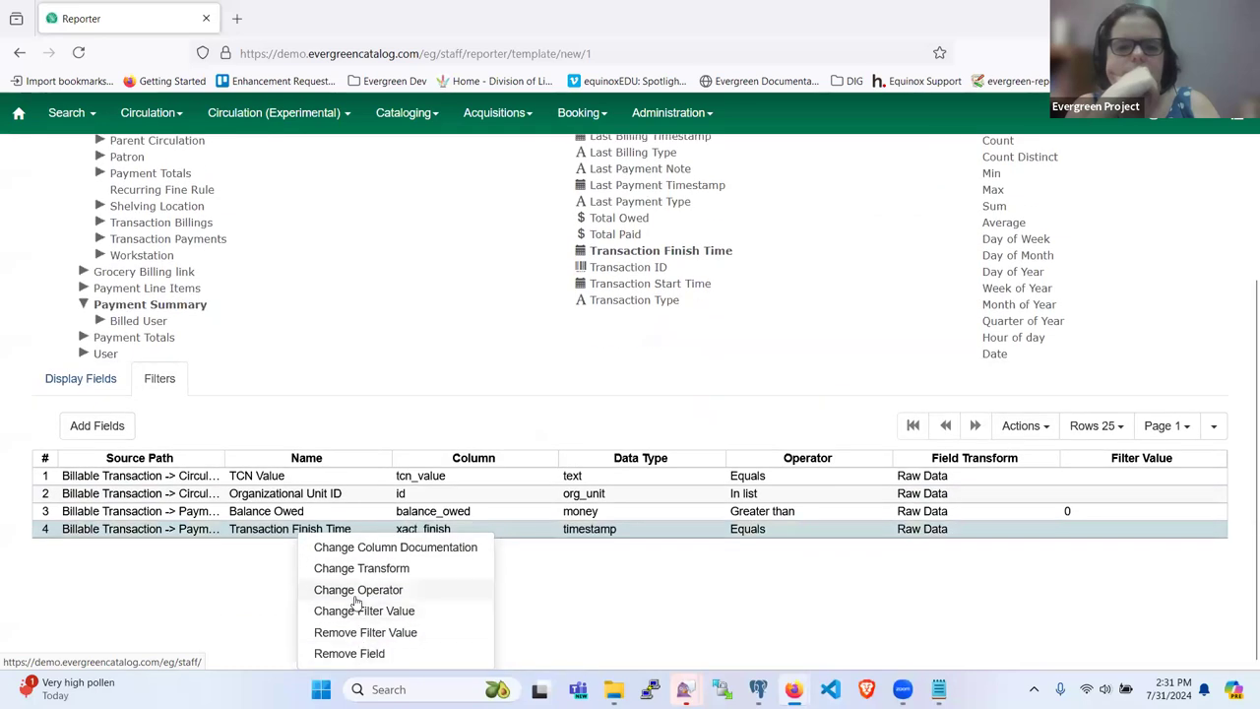
{"action": "left_click", "coordinate": [356, 592]}
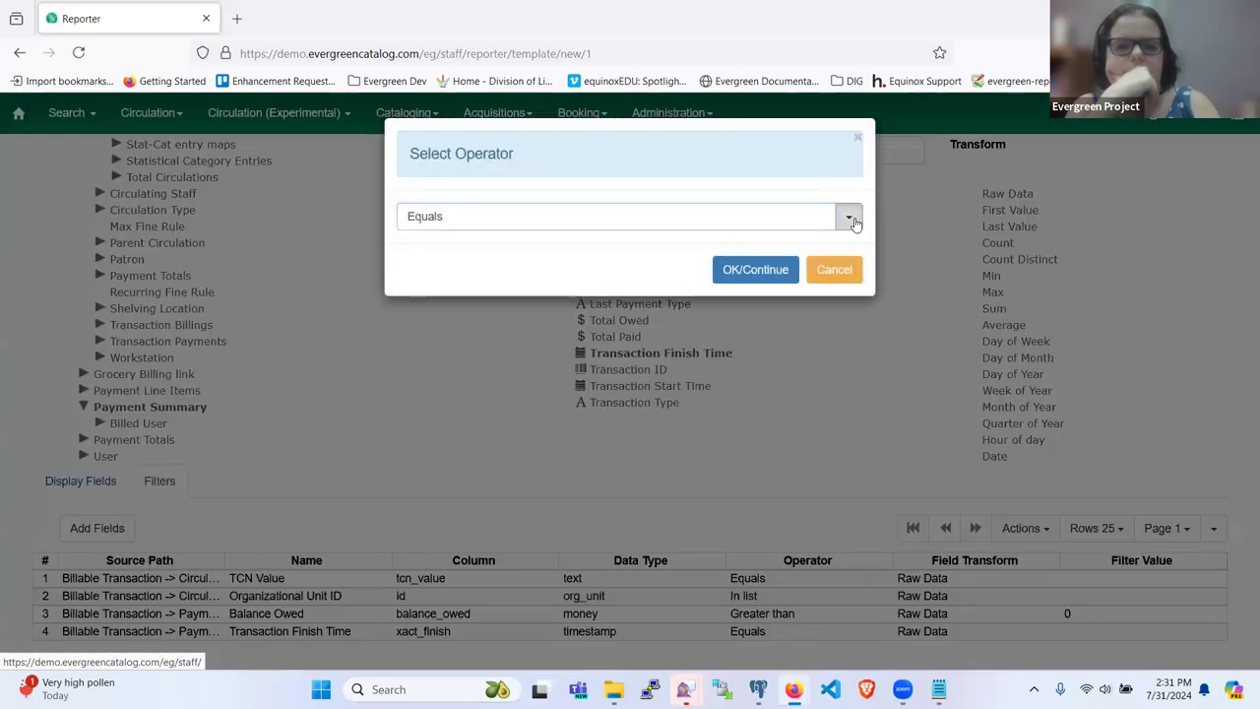
{"action": "left_click", "coordinate": [848, 217]}
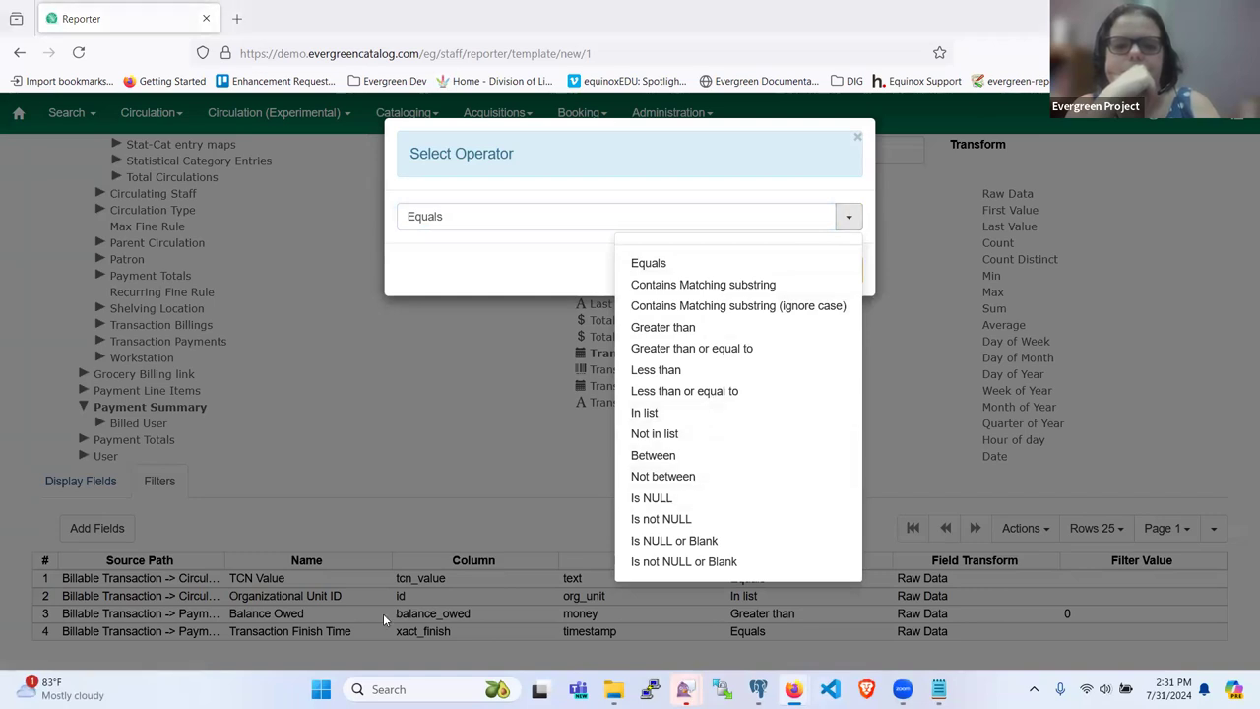
{"action": "left_click", "coordinate": [649, 500]}
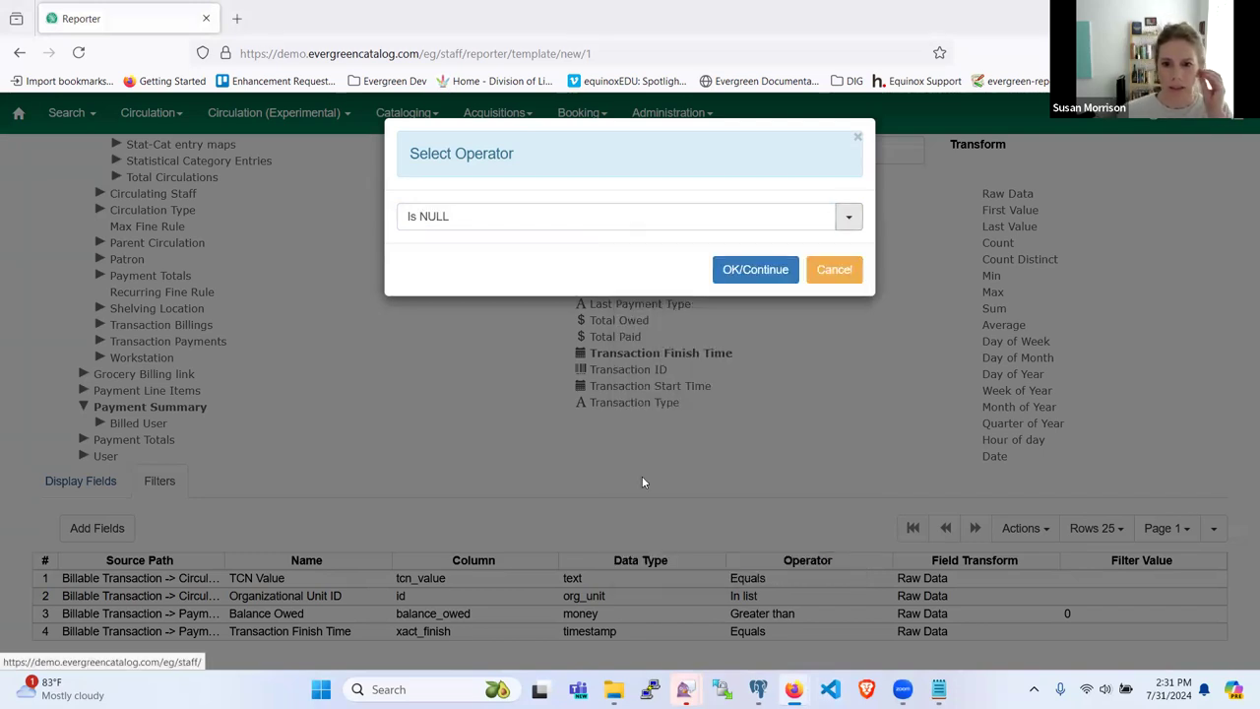
{"action": "left_click", "coordinate": [756, 270]}
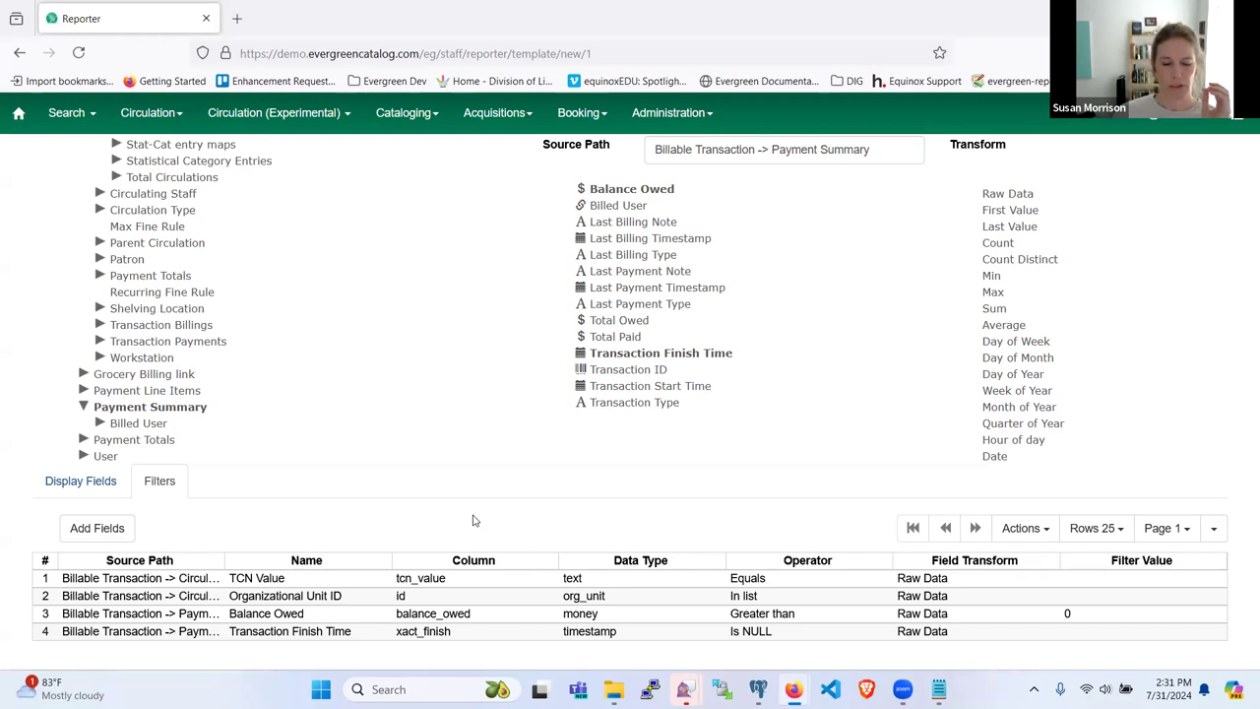
Step: Clear the field choice and review the template's seven display fields
{"action": "left_click", "coordinate": [593, 358]}
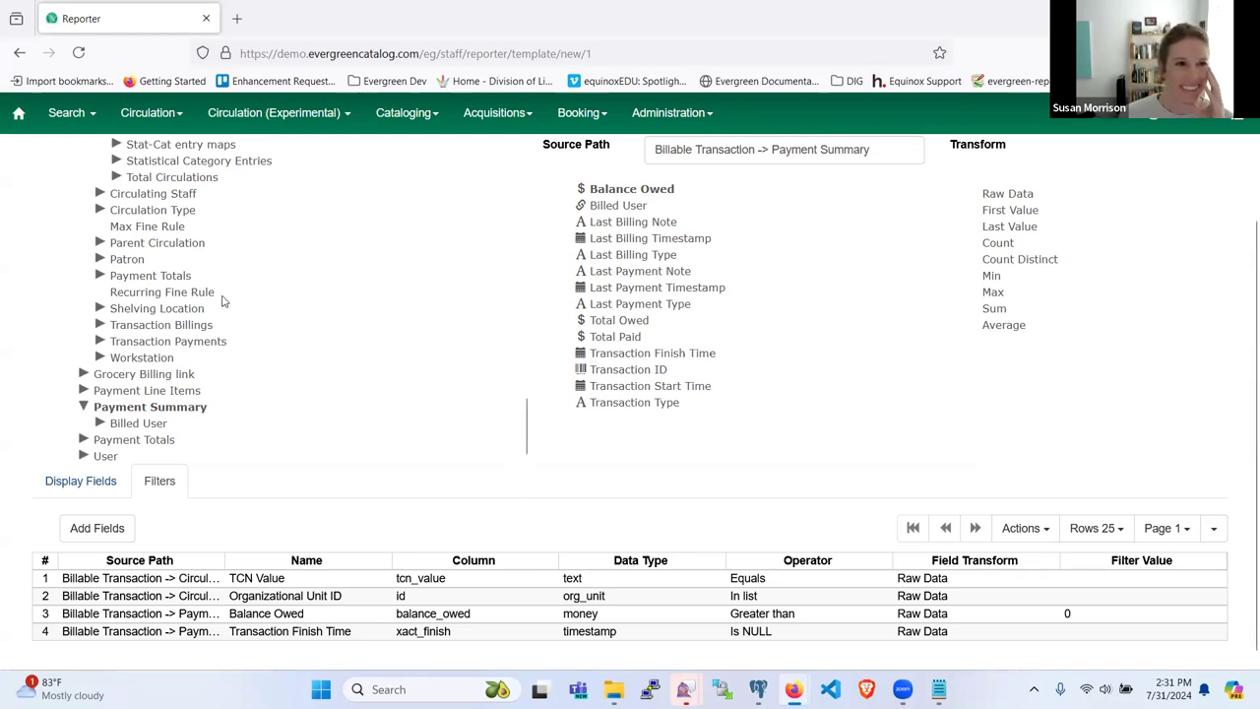
{"action": "scroll", "coordinate": [679, 326], "scroll_direction": "up", "scroll_amount": 2}
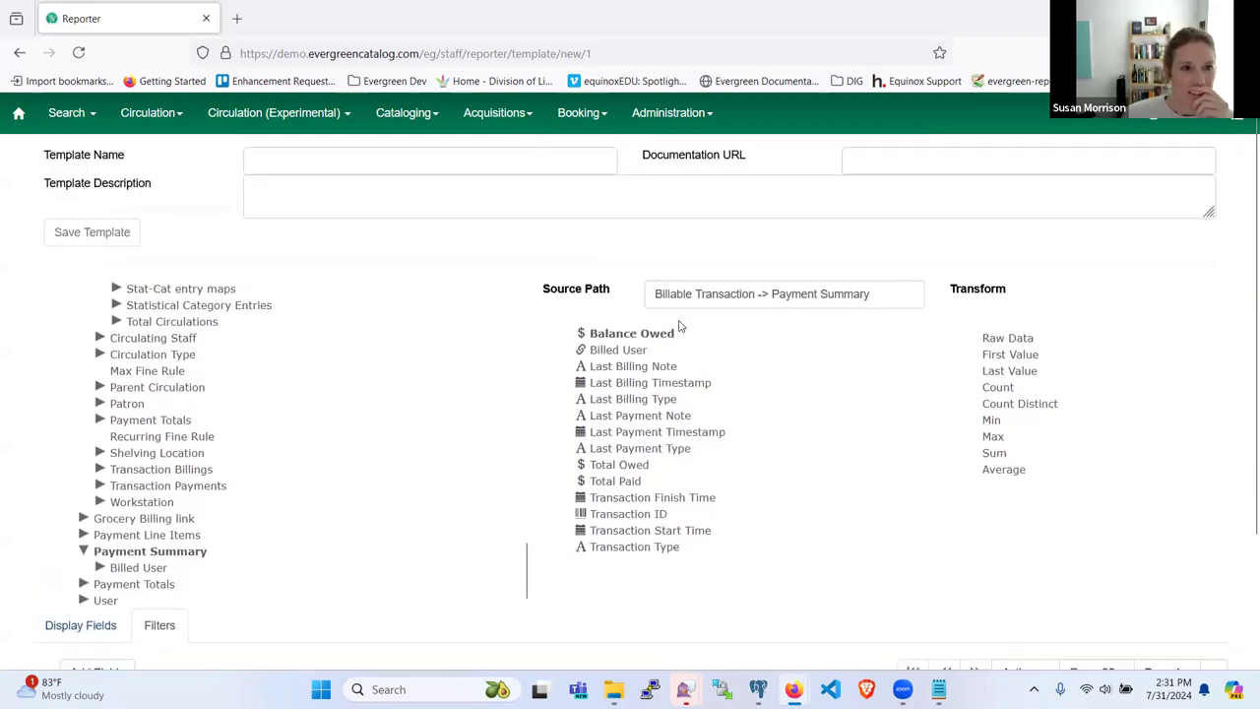
{"action": "scroll", "coordinate": [679, 325], "scroll_direction": "down", "scroll_amount": 2}
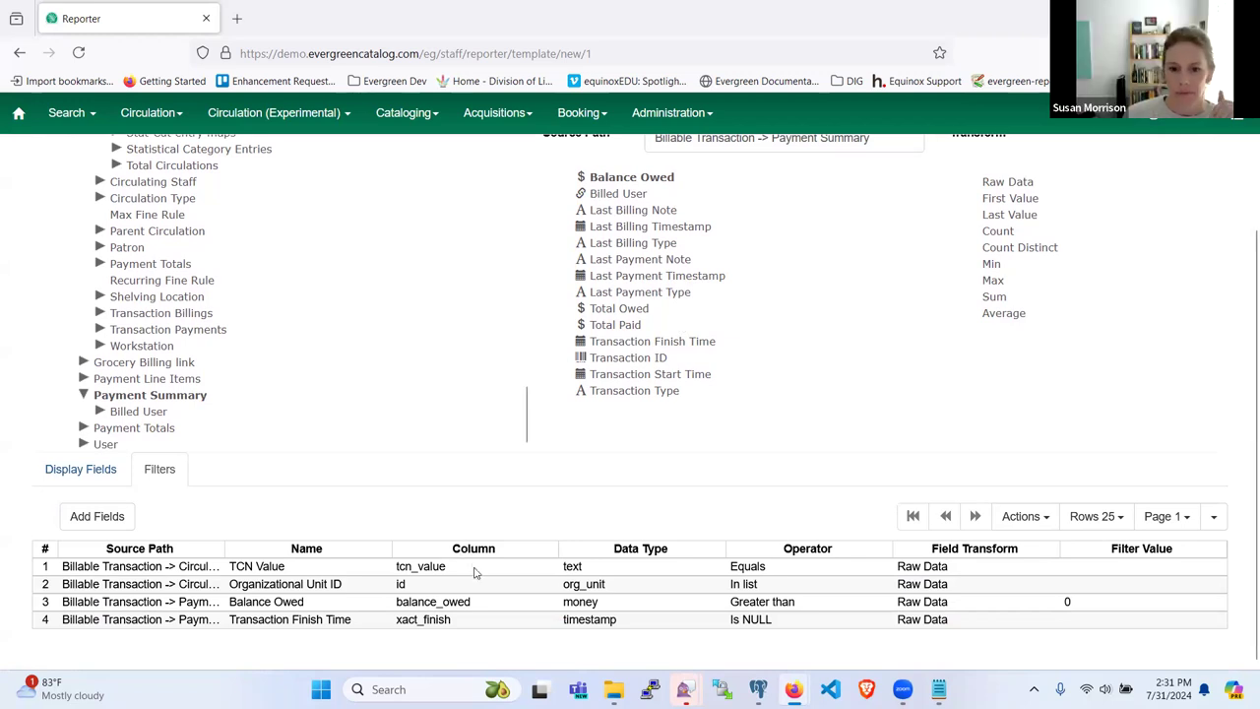
{"action": "left_click", "coordinate": [106, 480]}
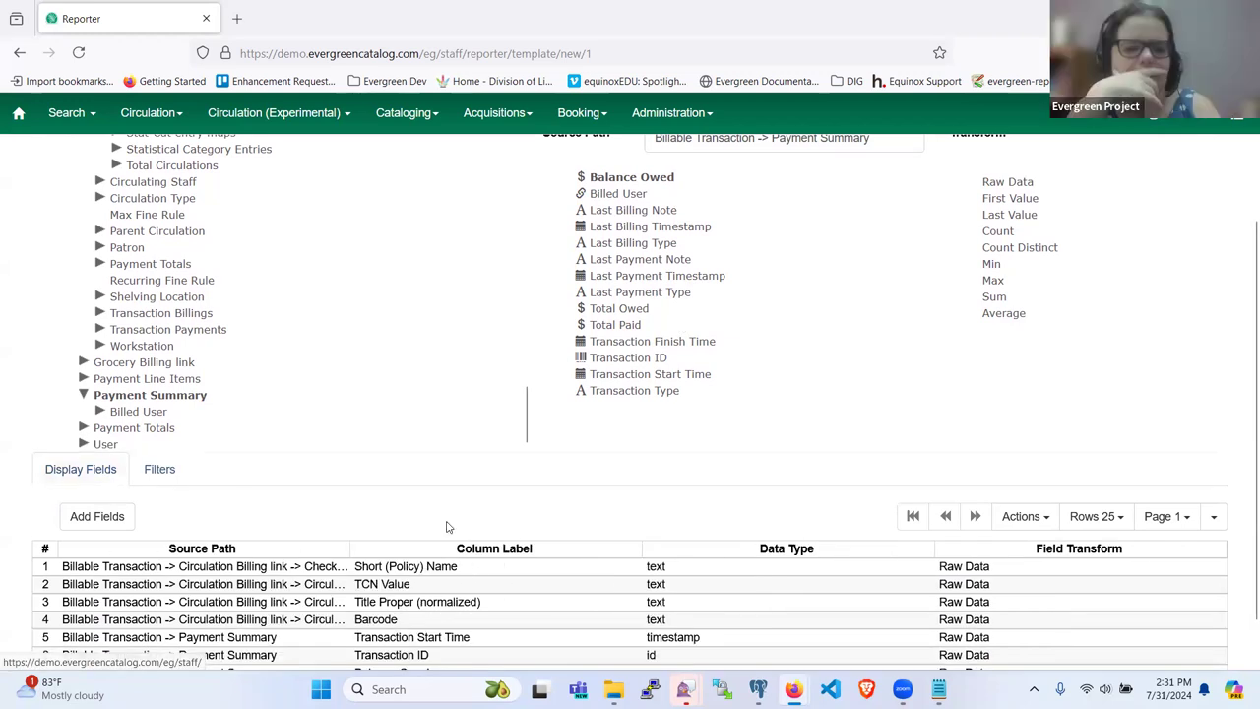
{"action": "scroll", "coordinate": [446, 527], "scroll_direction": "down", "scroll_amount": 1}
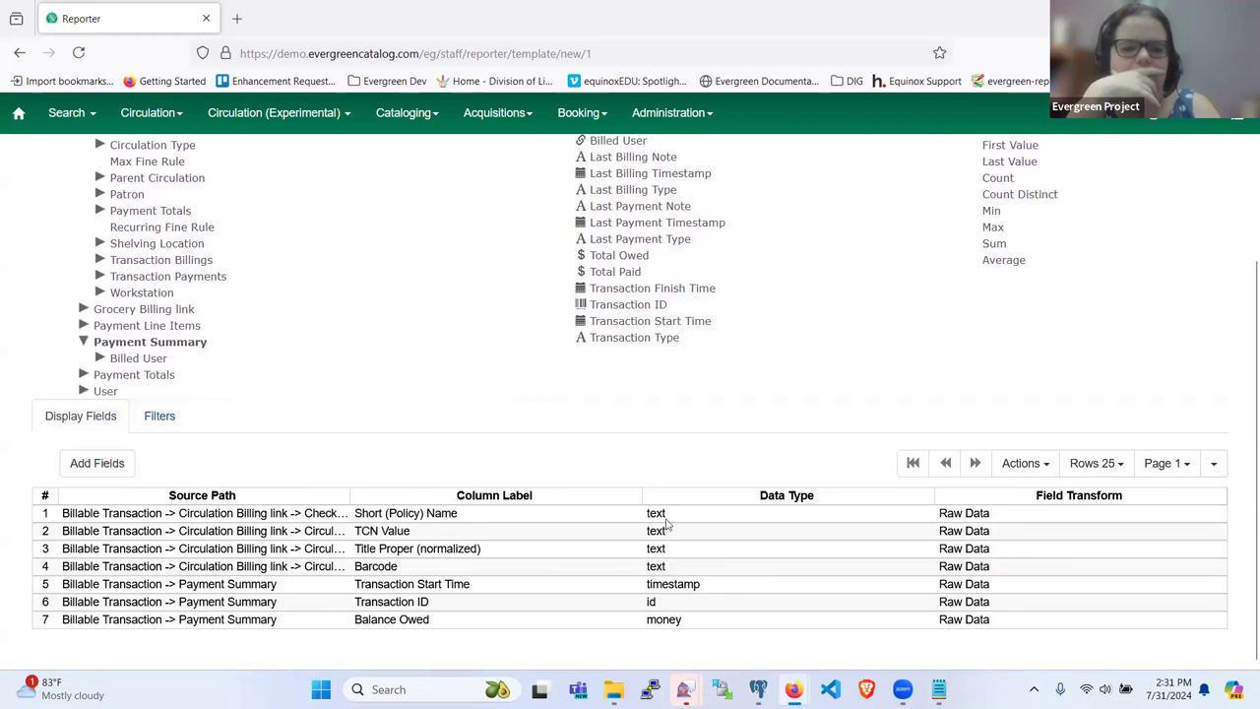
{"action": "scroll", "coordinate": [321, 456], "scroll_direction": "up", "scroll_amount": 1}
{"action": "scroll", "coordinate": [180, 464], "scroll_direction": "down", "scroll_amount": 1}
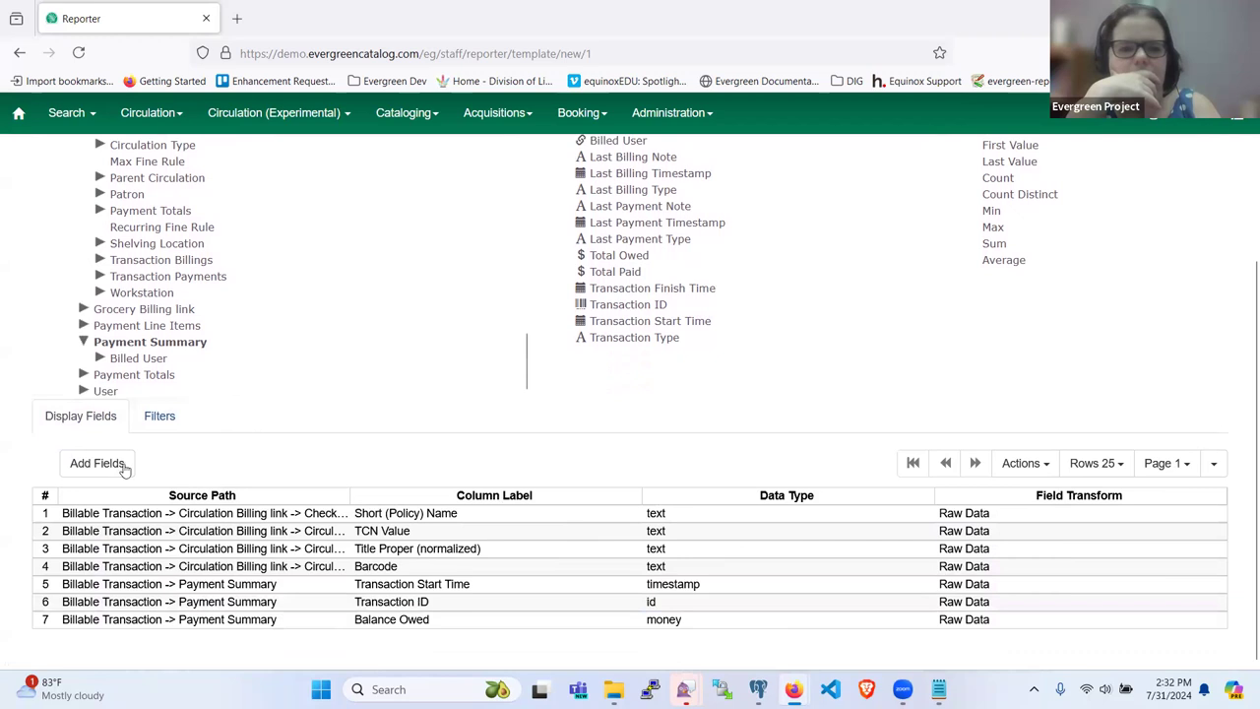
{"action": "scroll", "coordinate": [239, 483], "scroll_direction": "up", "scroll_amount": 4}
{"action": "scroll", "coordinate": [230, 492], "scroll_direction": "up", "scroll_amount": 4}
Step: Name the template 'Open Transactions by TCN' and save it
{"action": "left_click", "coordinate": [273, 162]}
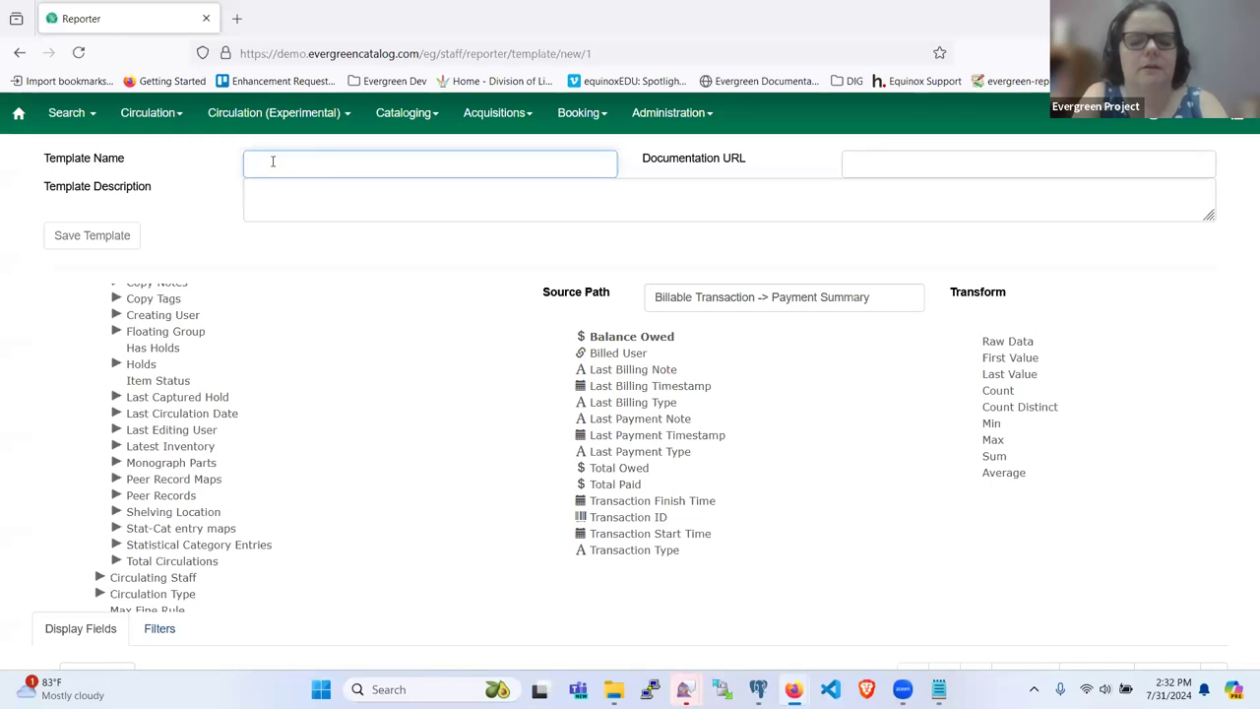
{"action": "type", "text": "Open Transactions by TCN"}
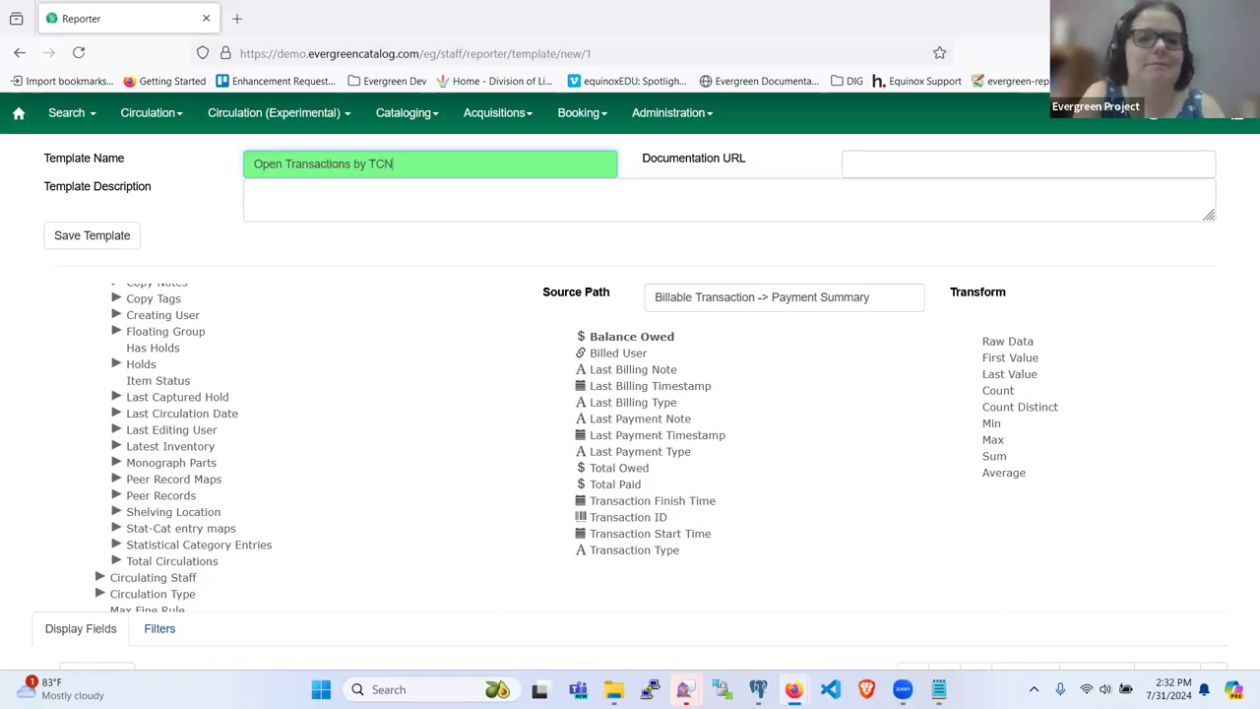
{"action": "left_click", "coordinate": [65, 234]}
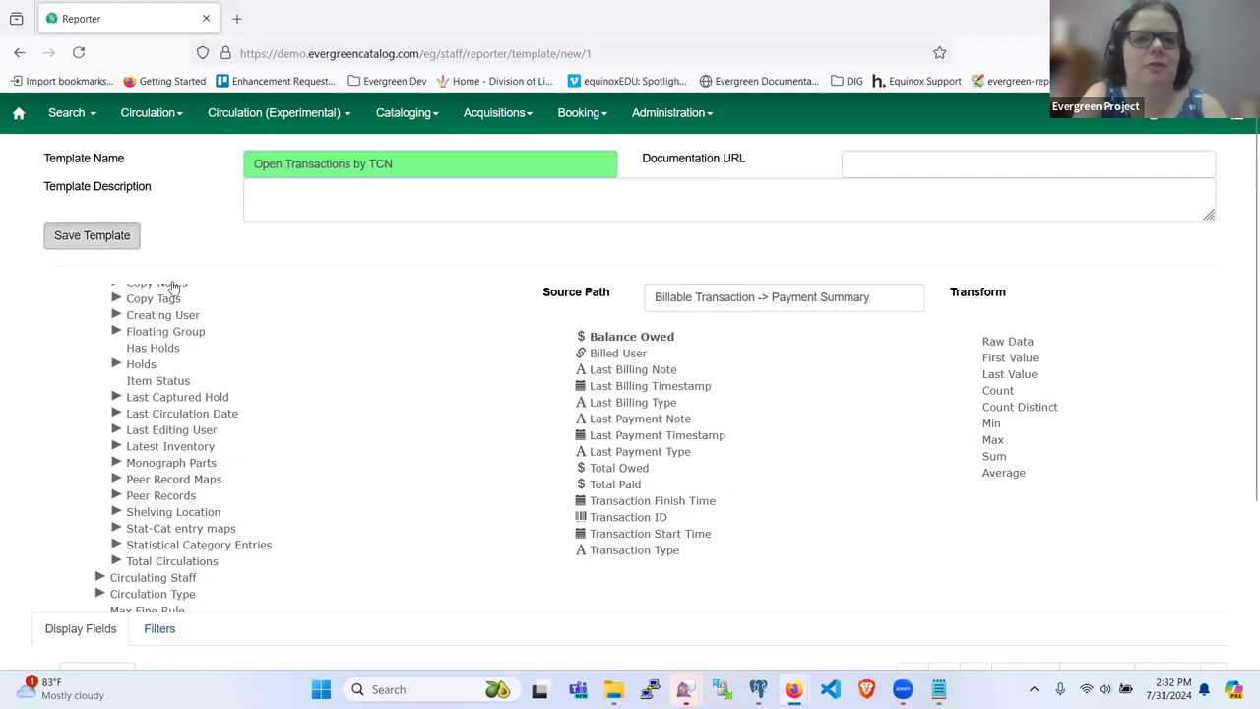
{"action": "left_click", "coordinate": [738, 258]}
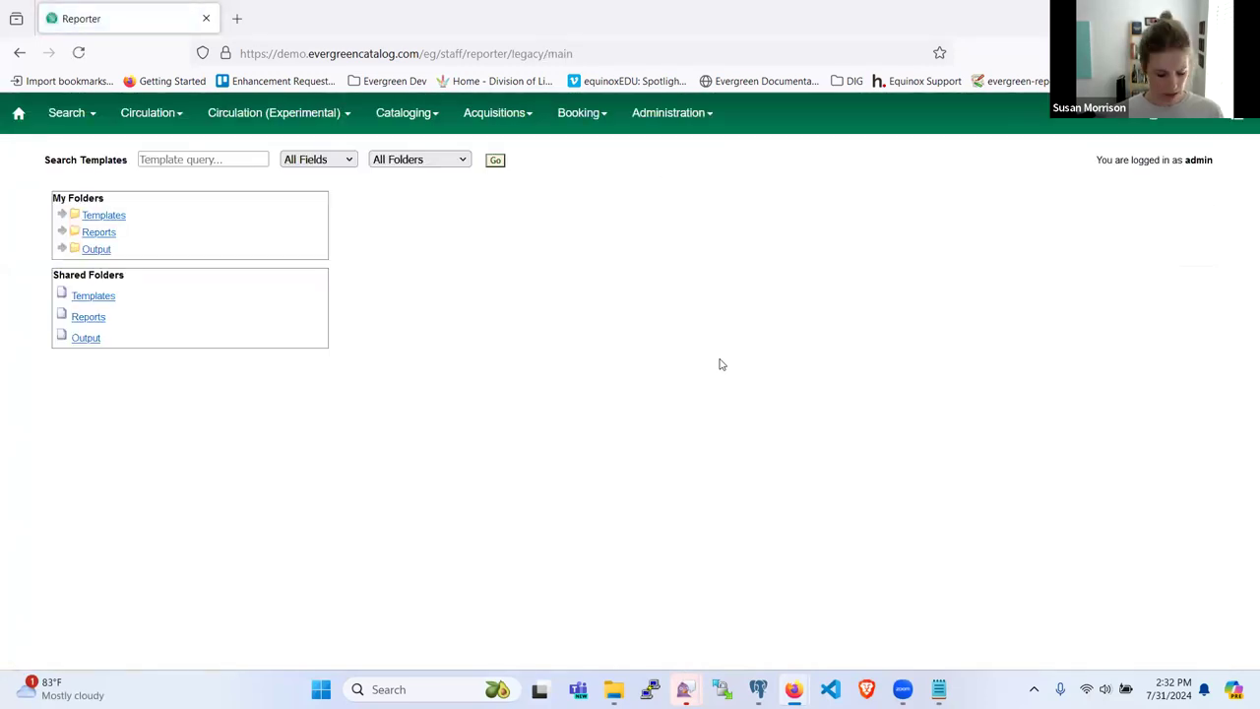
Step: In Templates > Sample, select Open Transactions by TCN and create a new report from it
{"action": "left_click", "coordinate": [62, 214]}
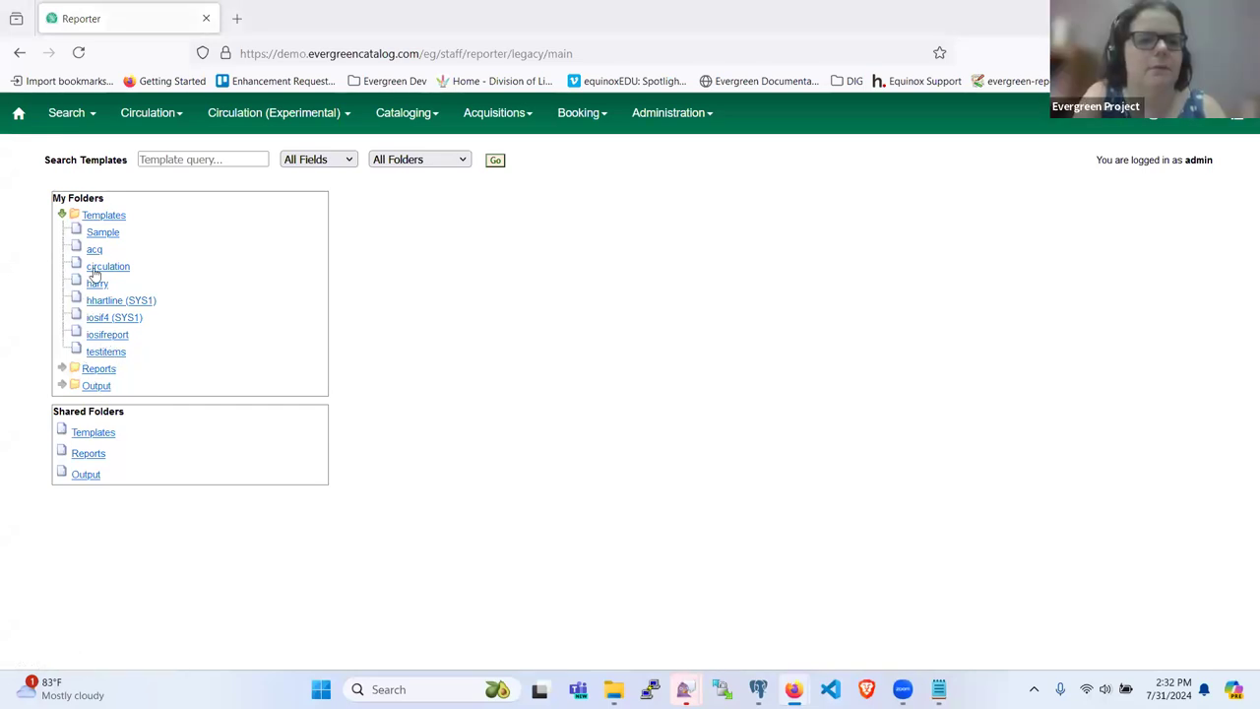
{"action": "left_click", "coordinate": [99, 234]}
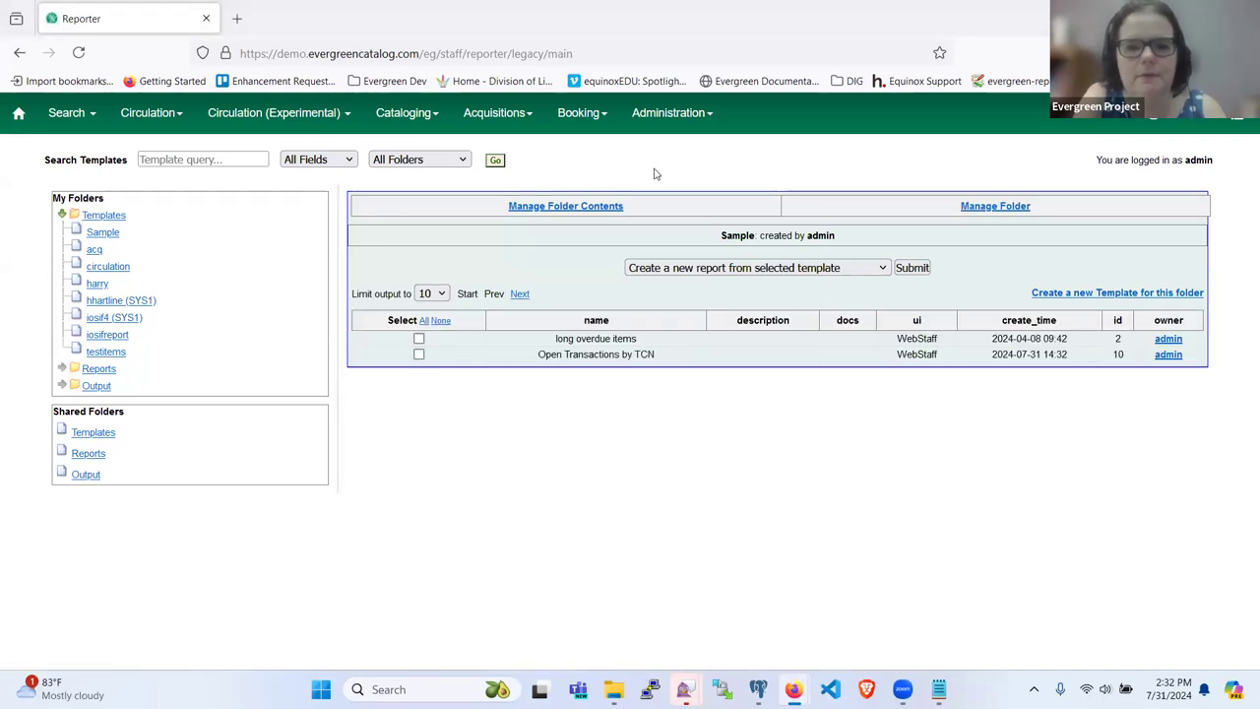
{"action": "left_click", "coordinate": [419, 353]}
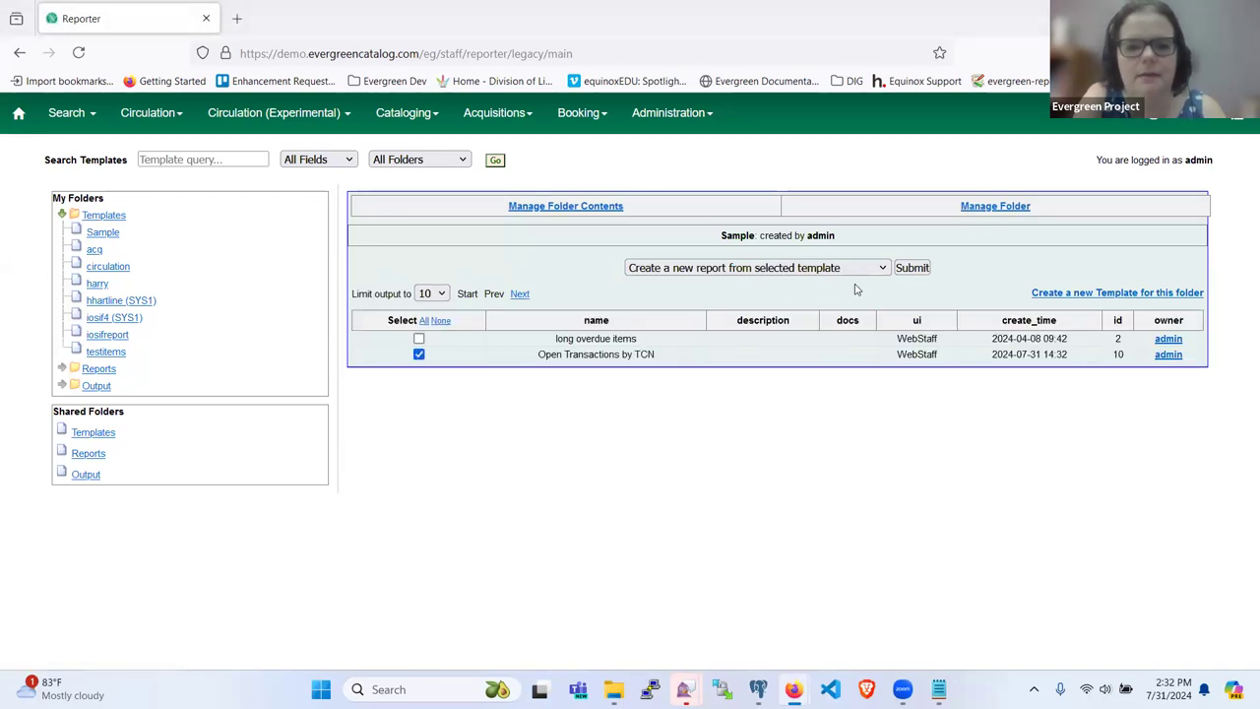
{"action": "left_click", "coordinate": [911, 268]}
Step: Name the report 'Test bills on 65' and enter 65 as the TCN value
{"action": "left_click", "coordinate": [782, 250]}
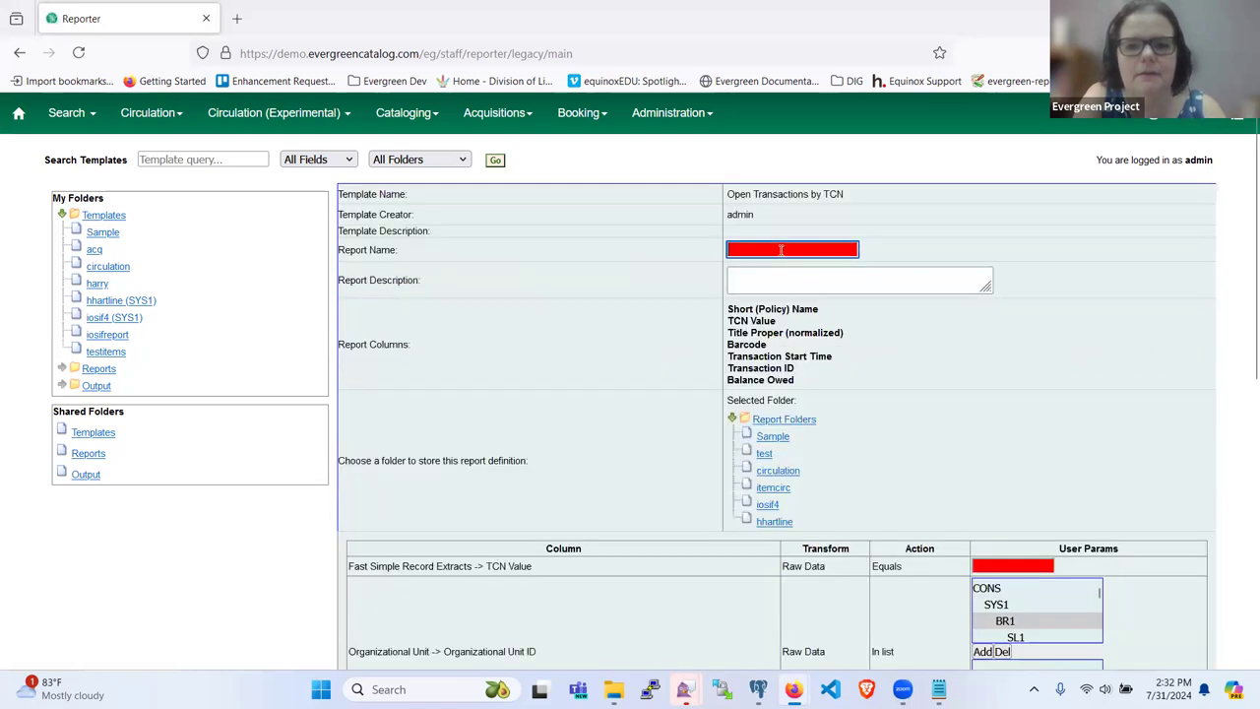
{"action": "type", "text": "Test"}
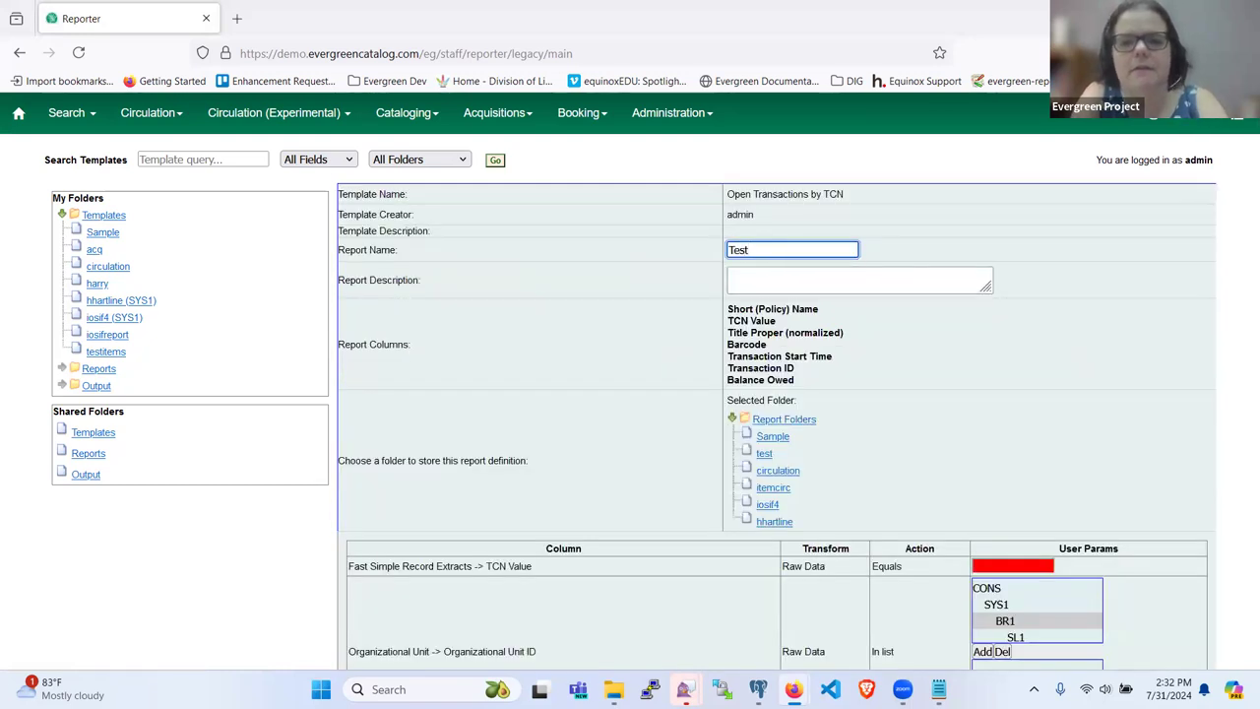
{"action": "key", "text": "BackSpace"}
{"action": "key", "text": "BackSpace"}
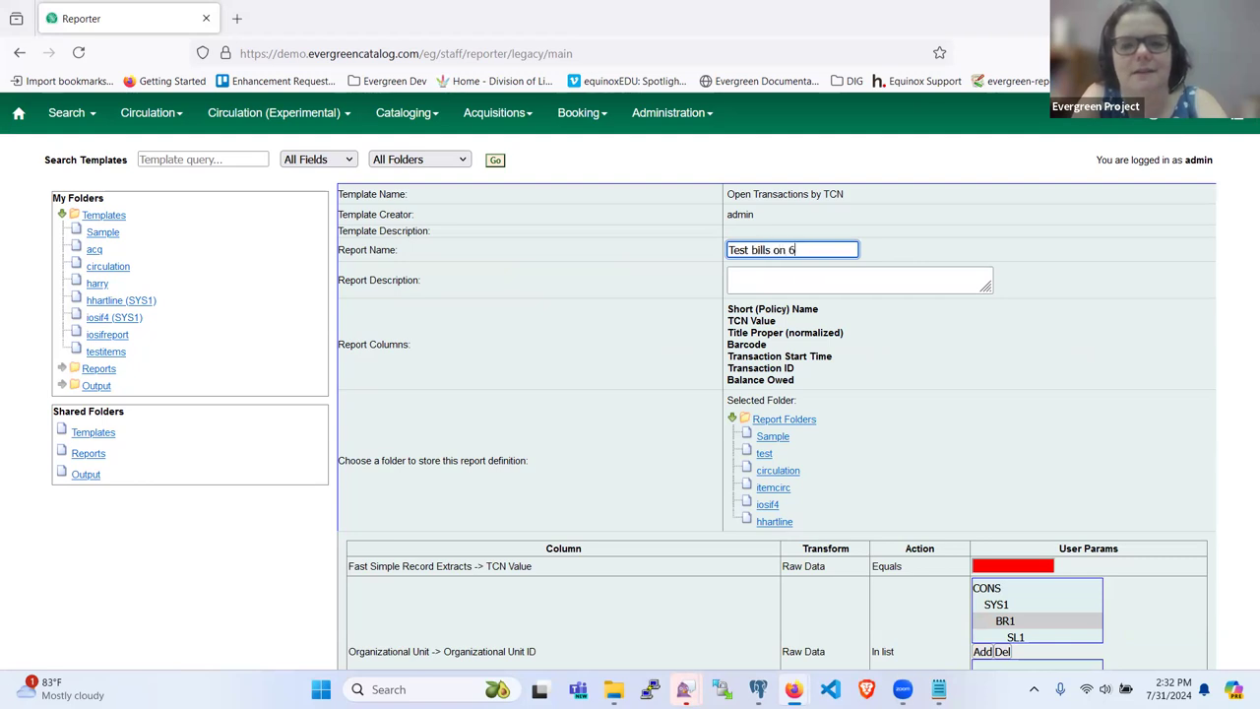
{"action": "type", "text": "bills on 65"}
{"action": "scroll", "coordinate": [782, 257], "scroll_direction": "down", "scroll_amount": 1}
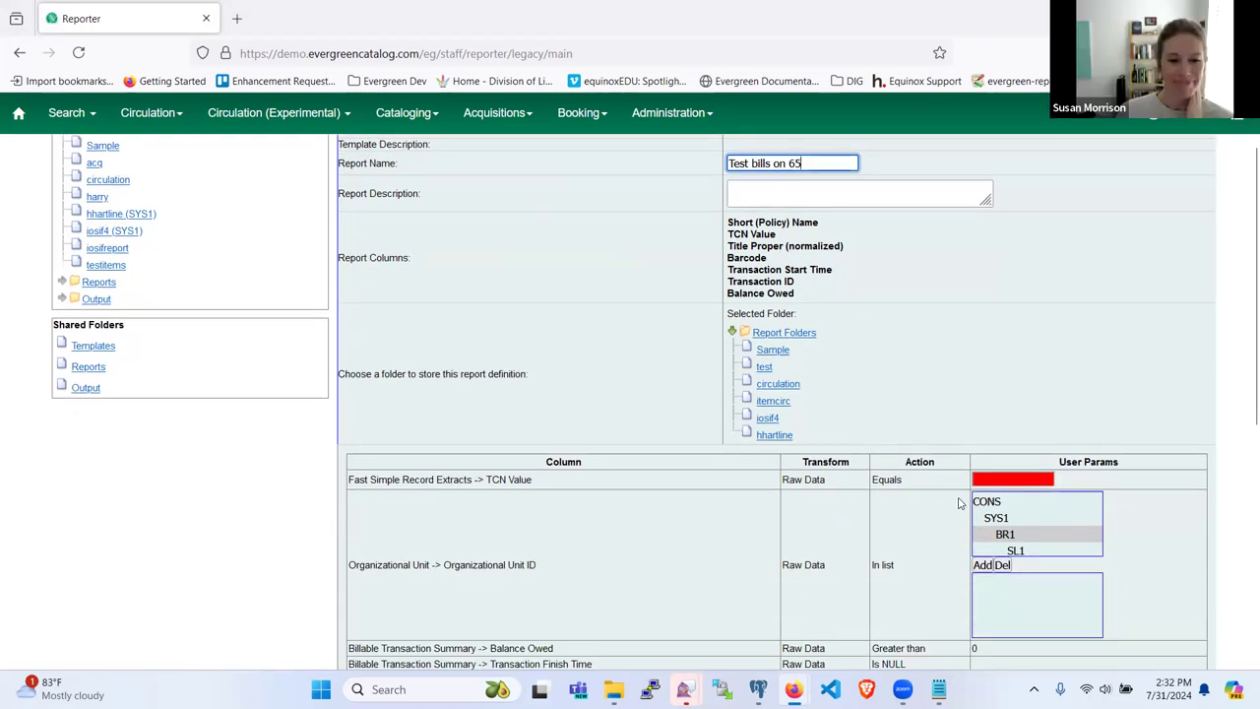
{"action": "left_click", "coordinate": [977, 480]}
{"action": "type", "text": "65"}
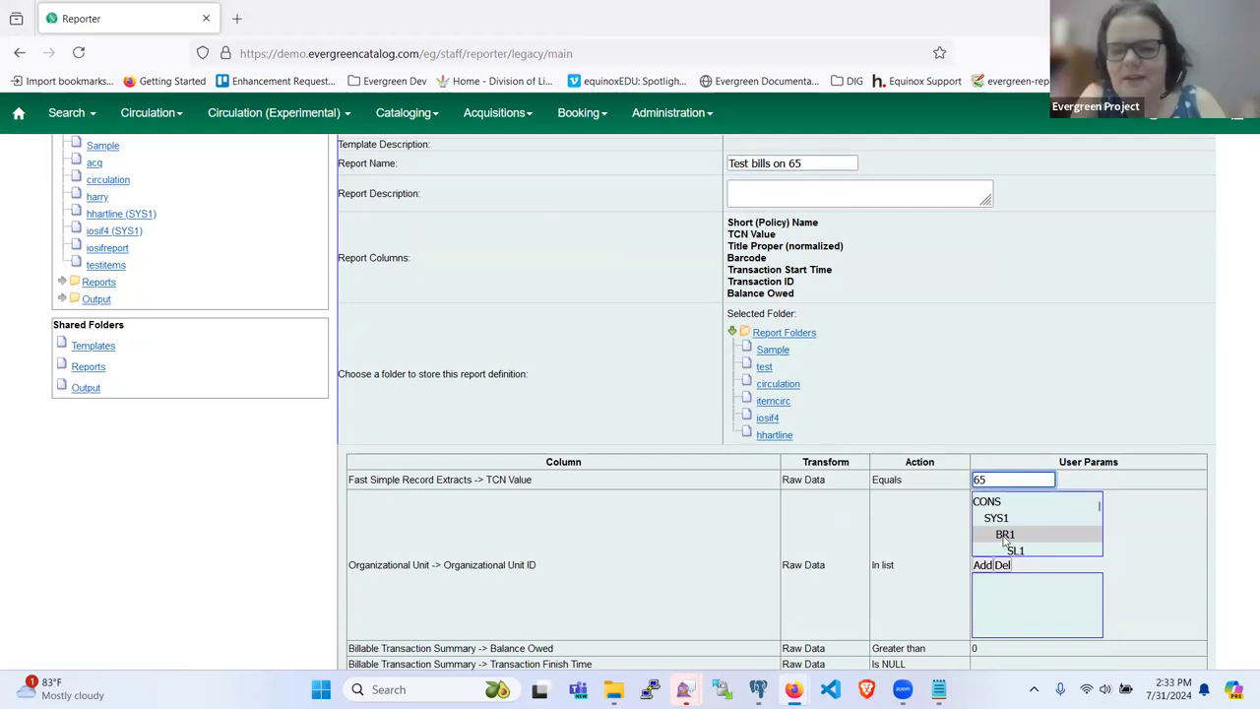
Step: Add BR2 to the report's chosen organizational units
{"action": "scroll", "coordinate": [1024, 532], "scroll_direction": "down", "scroll_amount": 3}
{"action": "scroll", "coordinate": [985, 541], "scroll_direction": "up", "scroll_amount": 3}
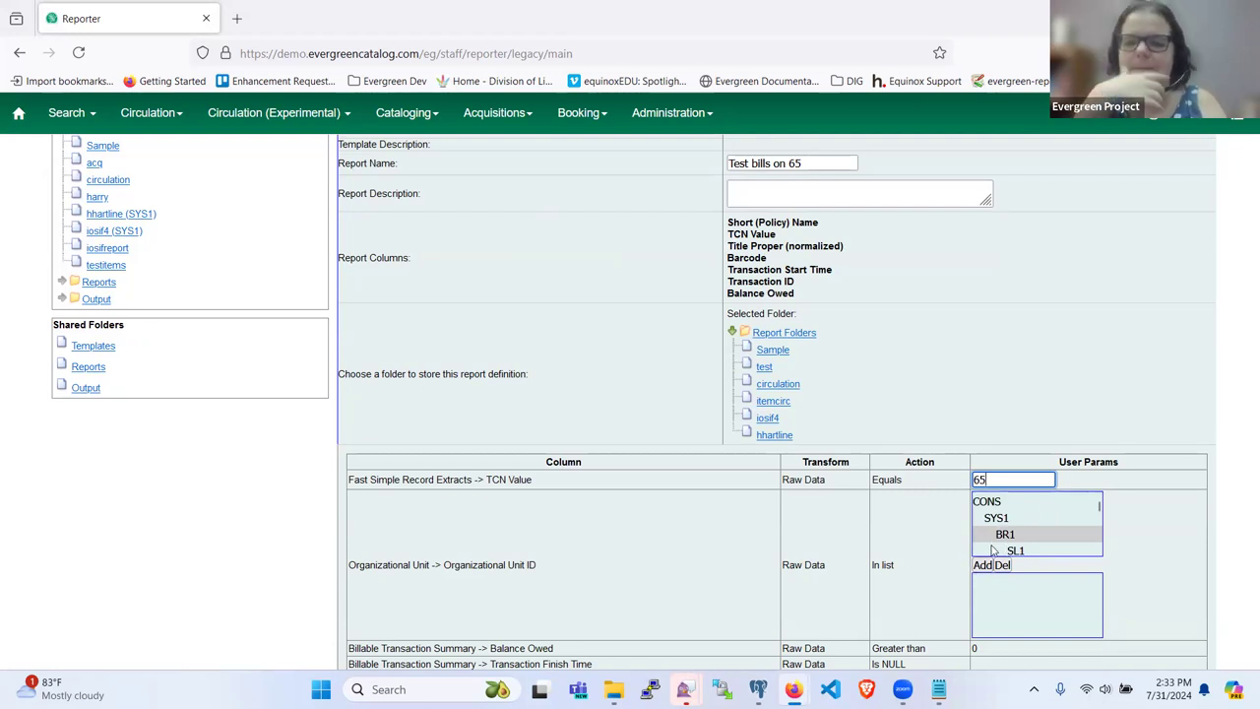
{"action": "scroll", "coordinate": [994, 551], "scroll_direction": "down", "scroll_amount": 1}
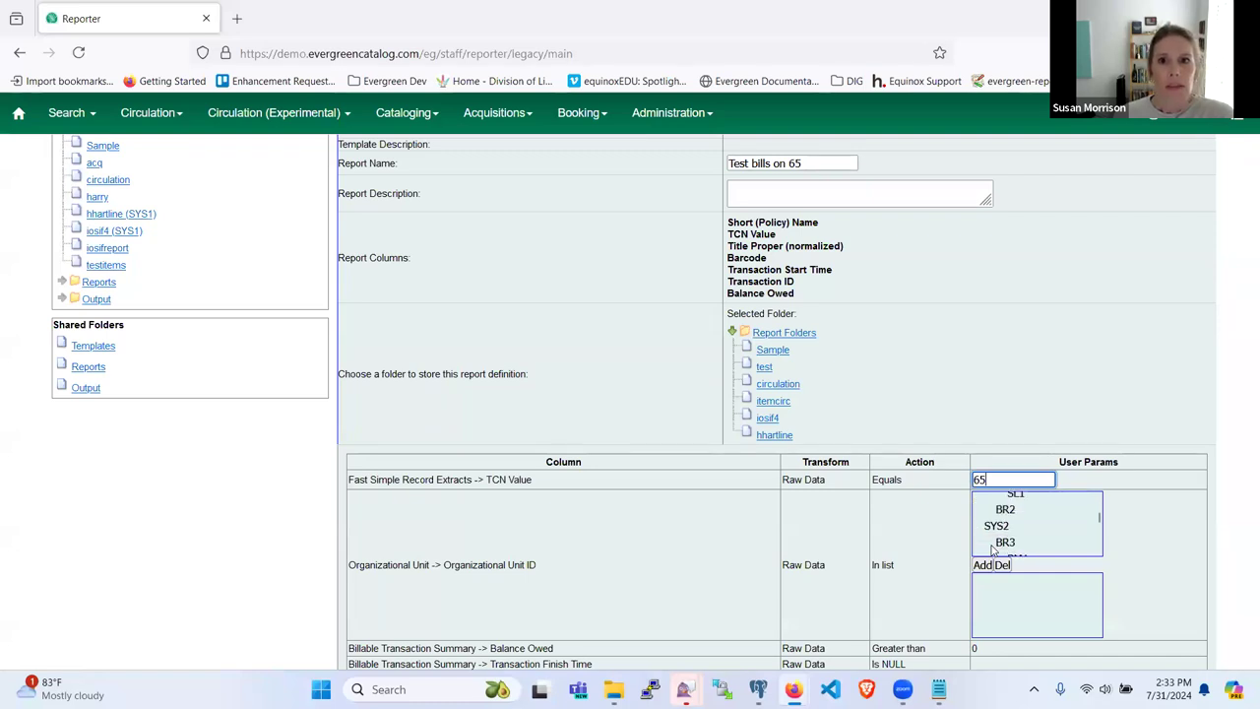
{"action": "scroll", "coordinate": [994, 551], "scroll_direction": "up", "scroll_amount": 1}
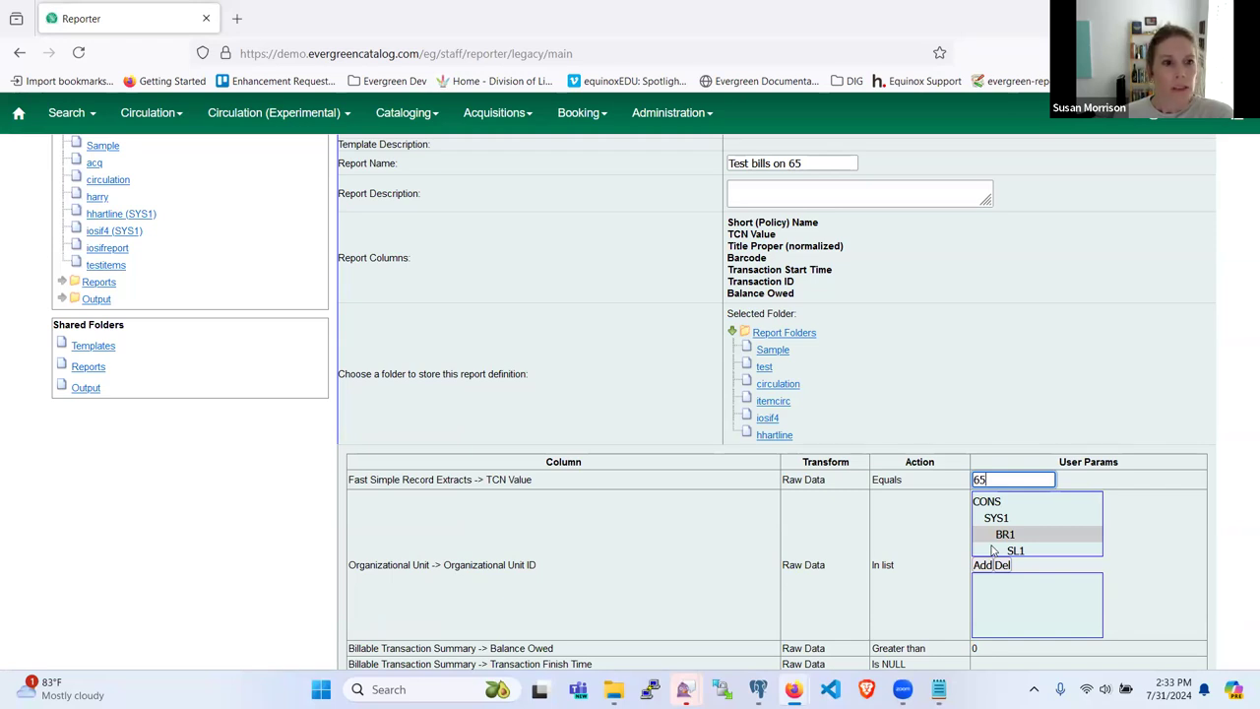
{"action": "scroll", "coordinate": [997, 548], "scroll_direction": "down", "scroll_amount": 1}
{"action": "left_click", "coordinate": [996, 509]}
{"action": "left_click", "coordinate": [983, 565]}
{"action": "scroll", "coordinate": [900, 605], "scroll_direction": "down", "scroll_amount": 2}
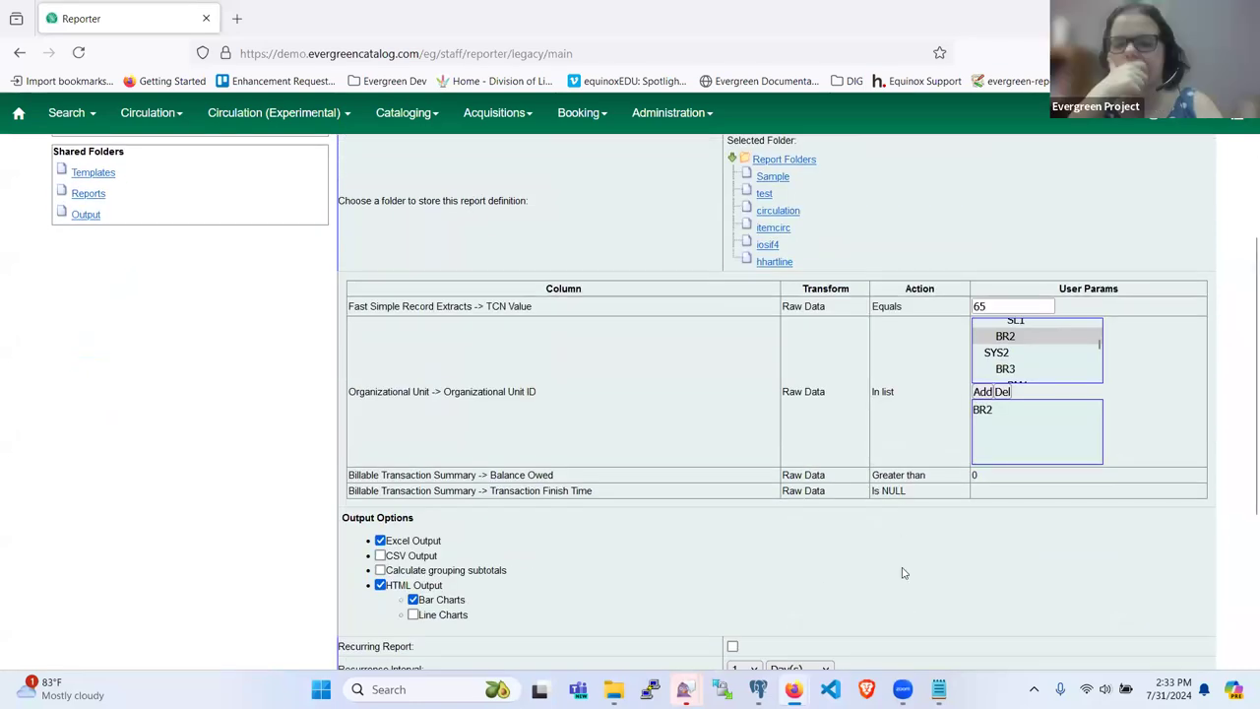
{"action": "scroll", "coordinate": [895, 605], "scroll_direction": "up", "scroll_amount": 3}
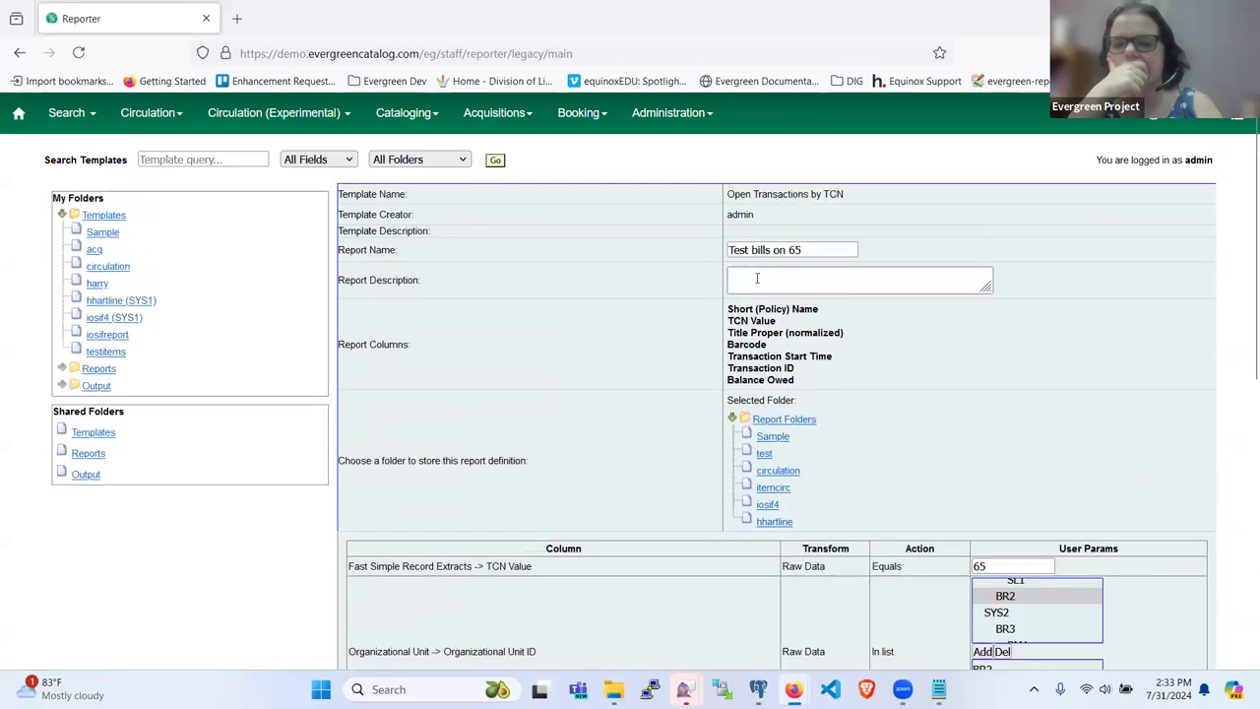
Step: Finish the name as 'Test bills on 65 at BR2' and choose Sample and test folders
{"action": "left_click", "coordinate": [813, 249]}
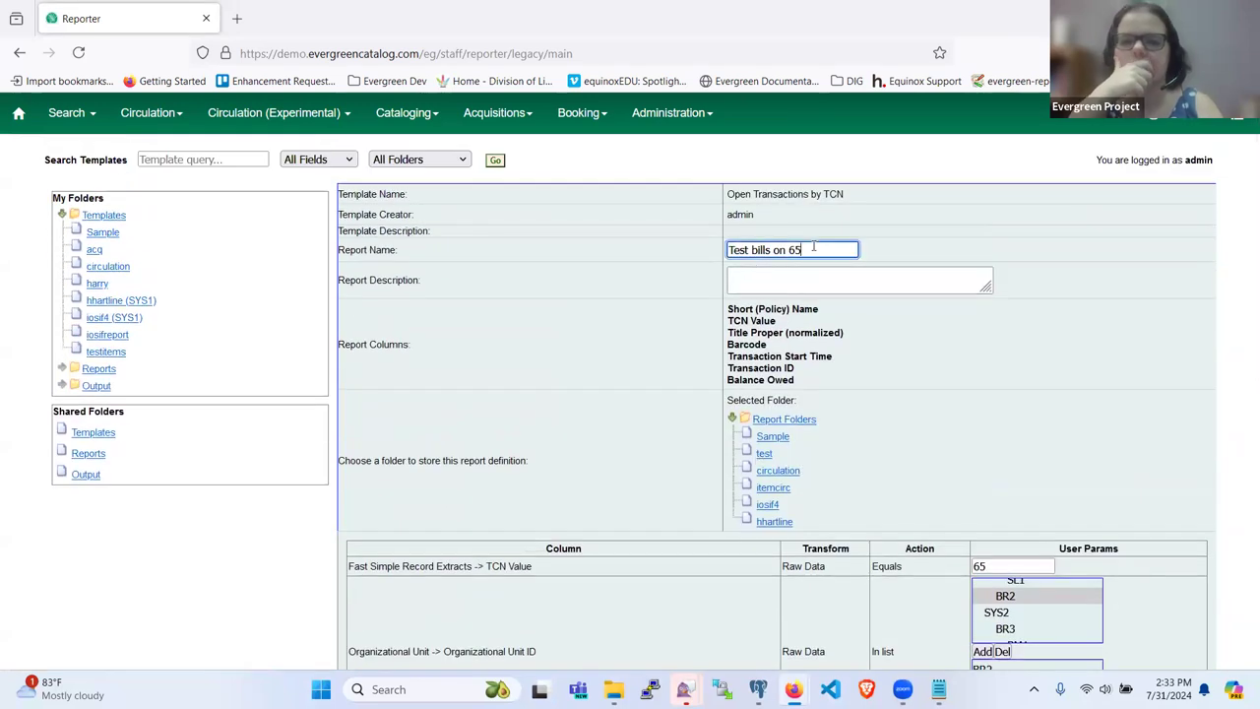
{"action": "type", "text": "at "}
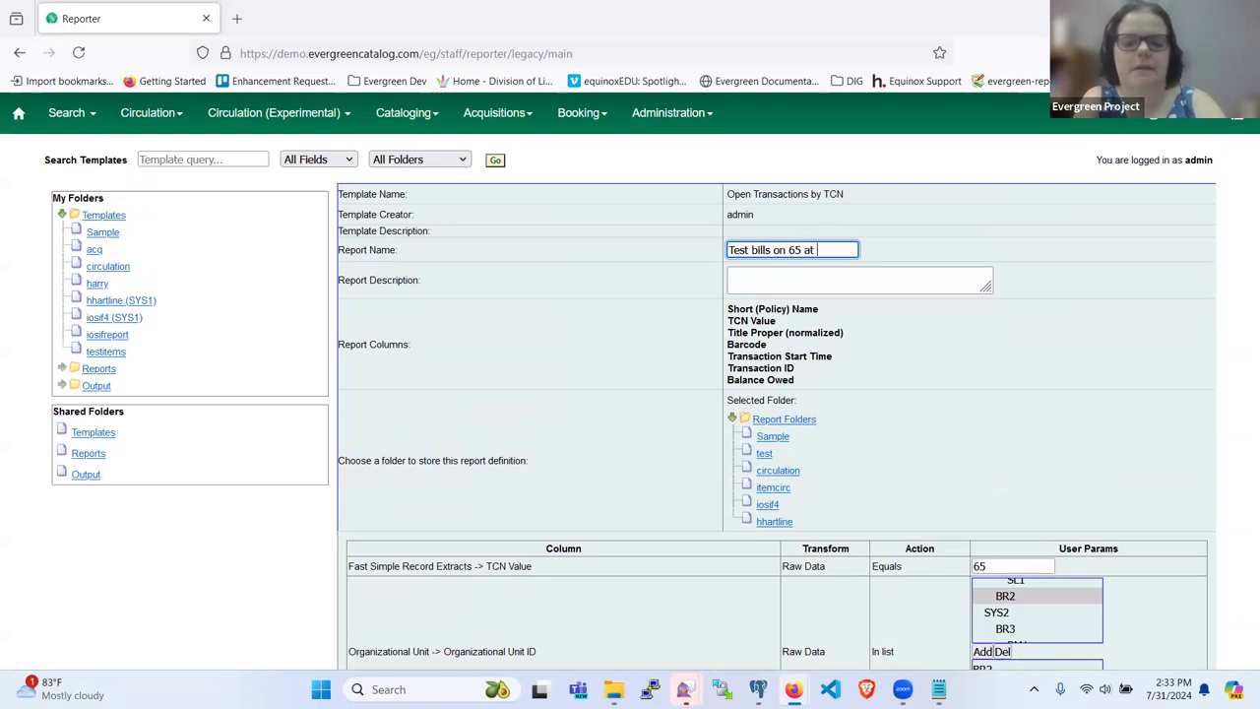
{"action": "type", "text": "BR2"}
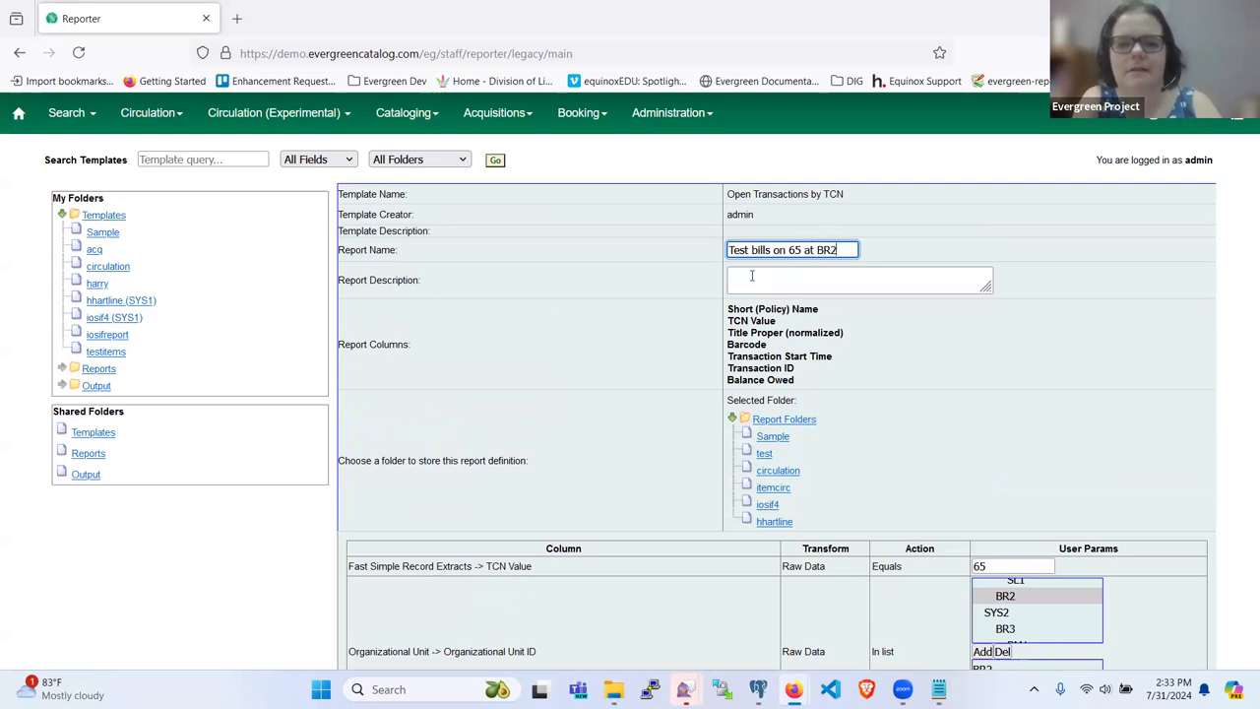
{"action": "left_click", "coordinate": [771, 436]}
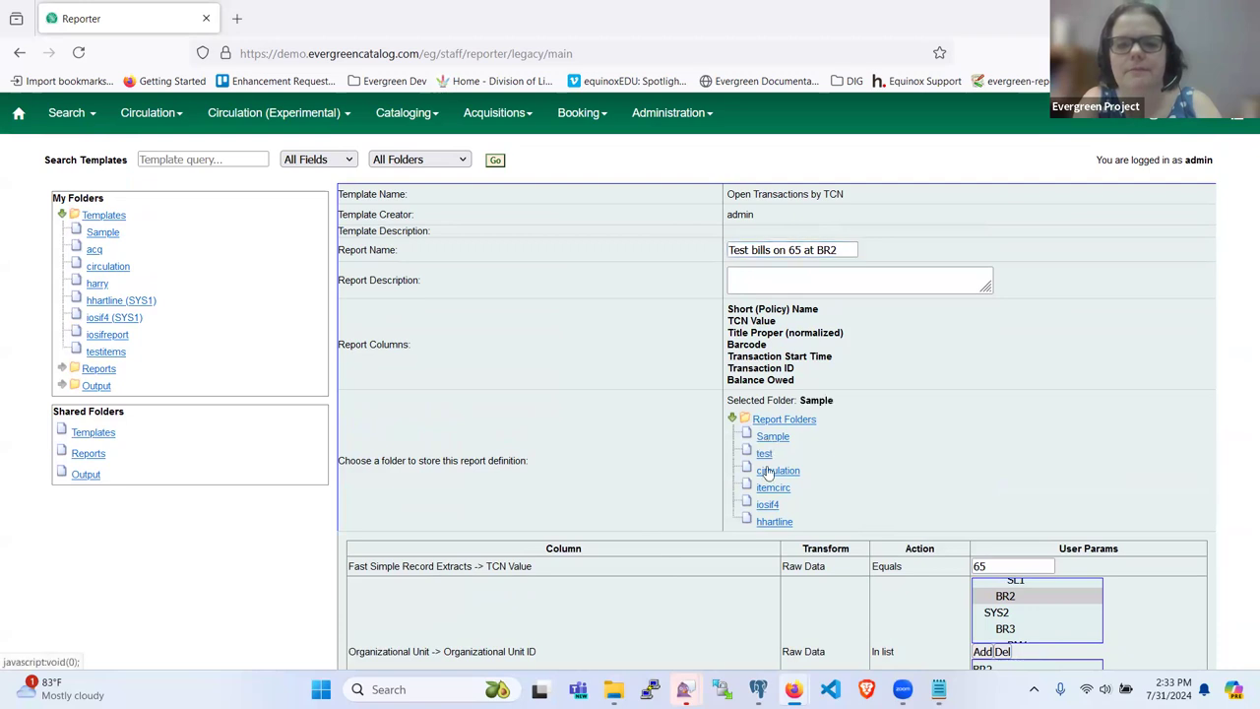
{"action": "scroll", "coordinate": [769, 471], "scroll_direction": "down", "scroll_amount": 4}
{"action": "scroll", "coordinate": [769, 472], "scroll_direction": "down", "scroll_amount": 2}
{"action": "scroll", "coordinate": [768, 471], "scroll_direction": "up", "scroll_amount": 4}
{"action": "left_click", "coordinate": [764, 261]}
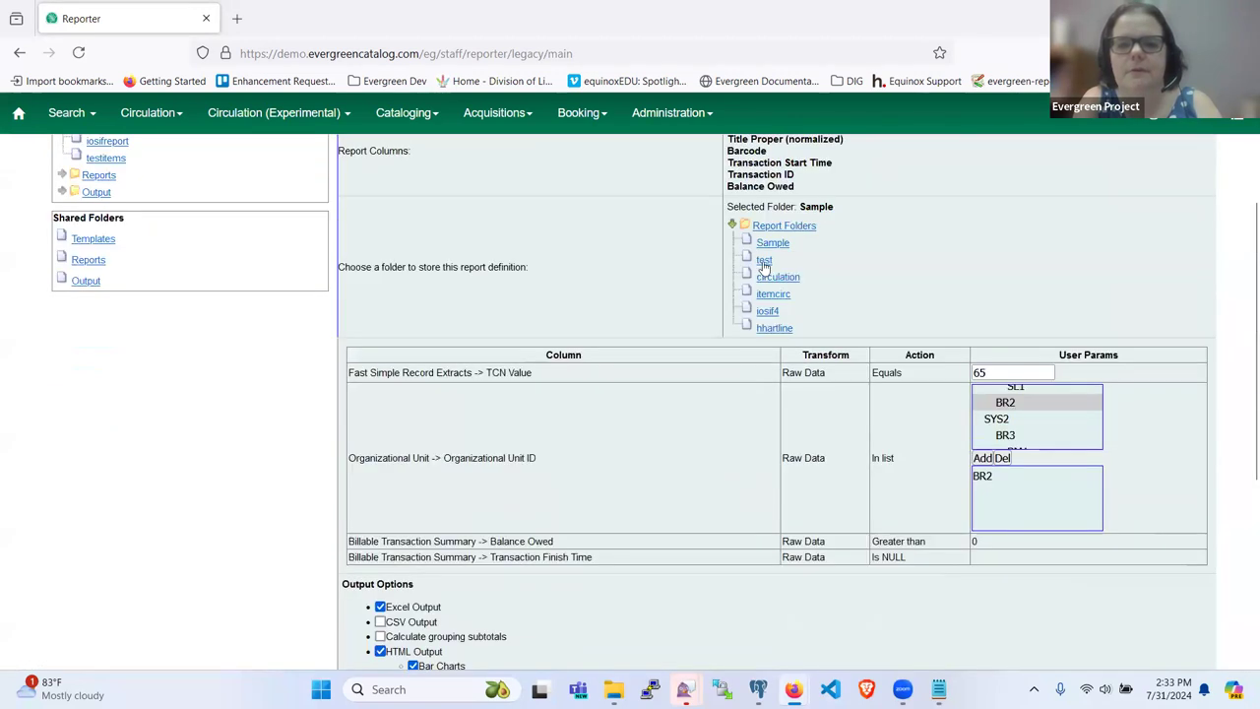
{"action": "scroll", "coordinate": [761, 471], "scroll_direction": "down", "scroll_amount": 1}
{"action": "scroll", "coordinate": [761, 471], "scroll_direction": "down", "scroll_amount": 3}
{"action": "left_click", "coordinate": [764, 537]}
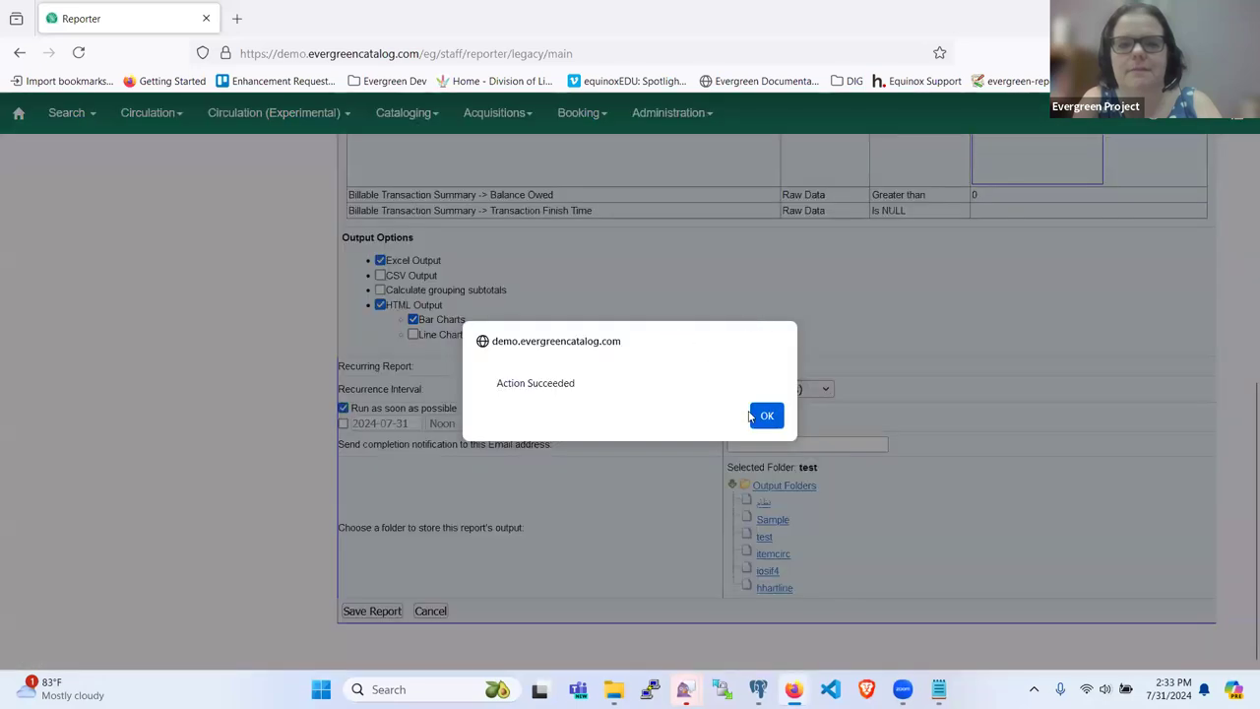
Step: Request output of Test bills on 65 at BR2 from Output > test, allowing demo server pop-ups
{"action": "left_click", "coordinate": [760, 416]}
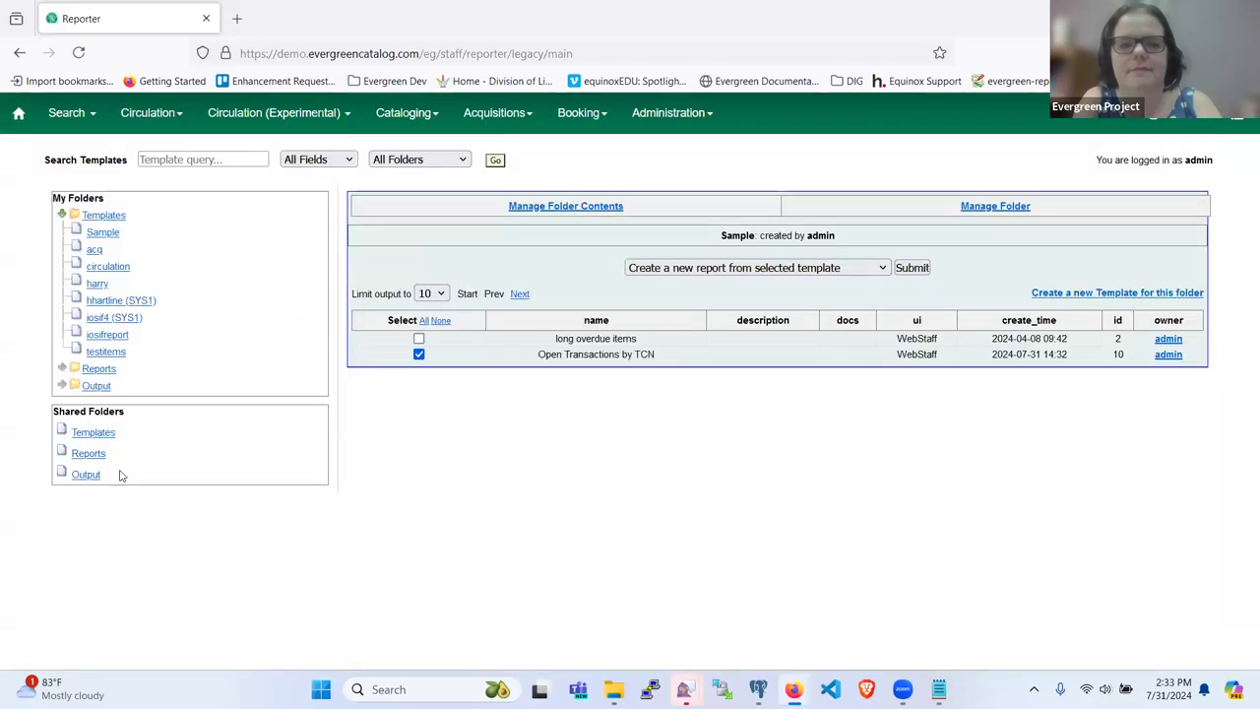
{"action": "left_click", "coordinate": [61, 384]}
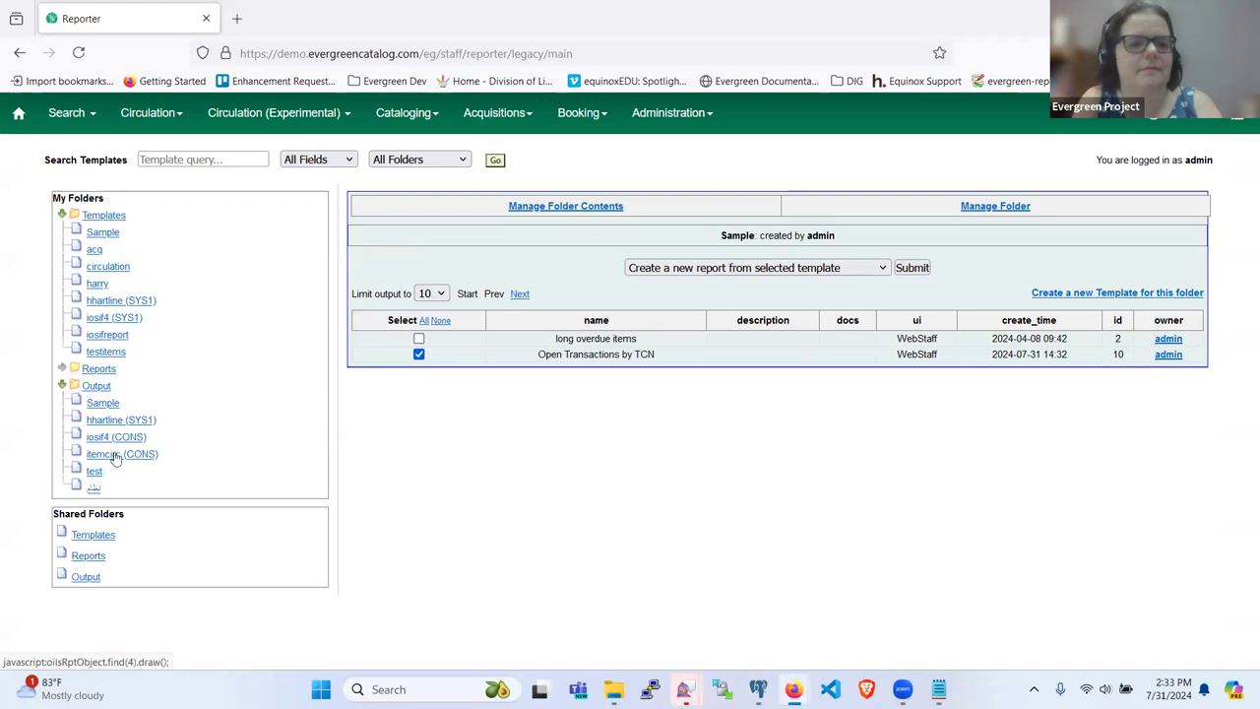
{"action": "left_click", "coordinate": [93, 472]}
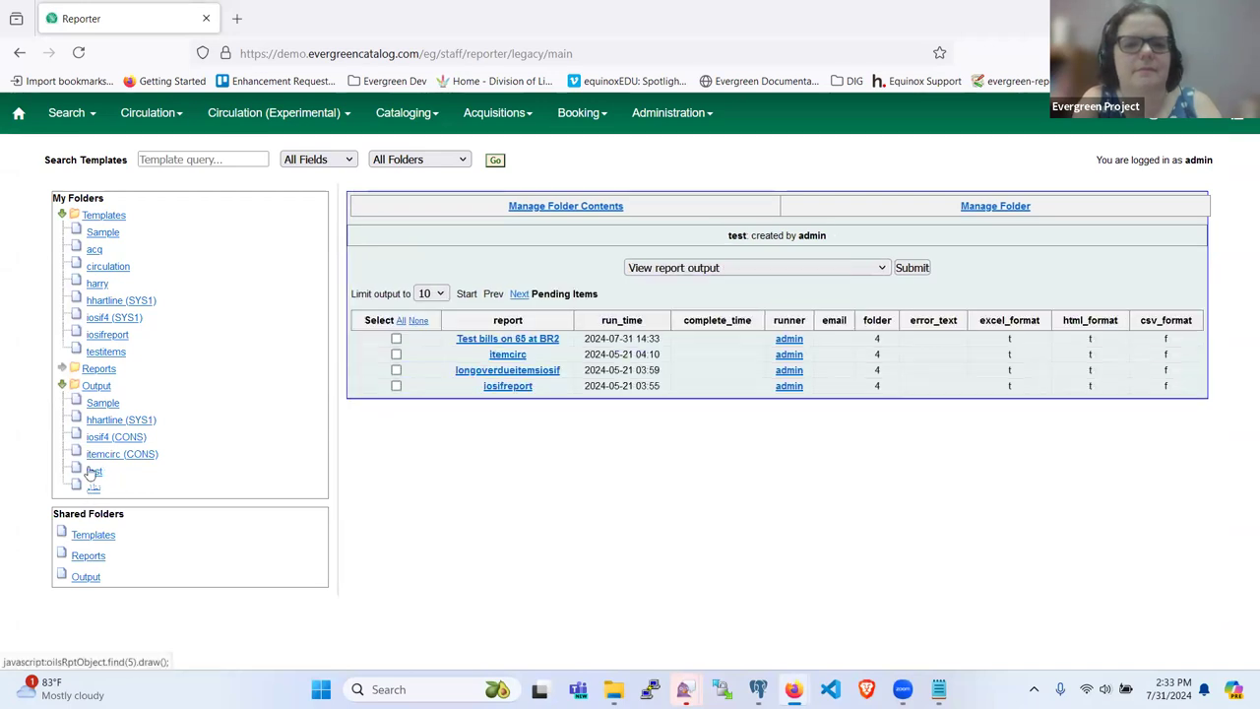
{"action": "left_click", "coordinate": [396, 338]}
{"action": "left_click", "coordinate": [911, 267]}
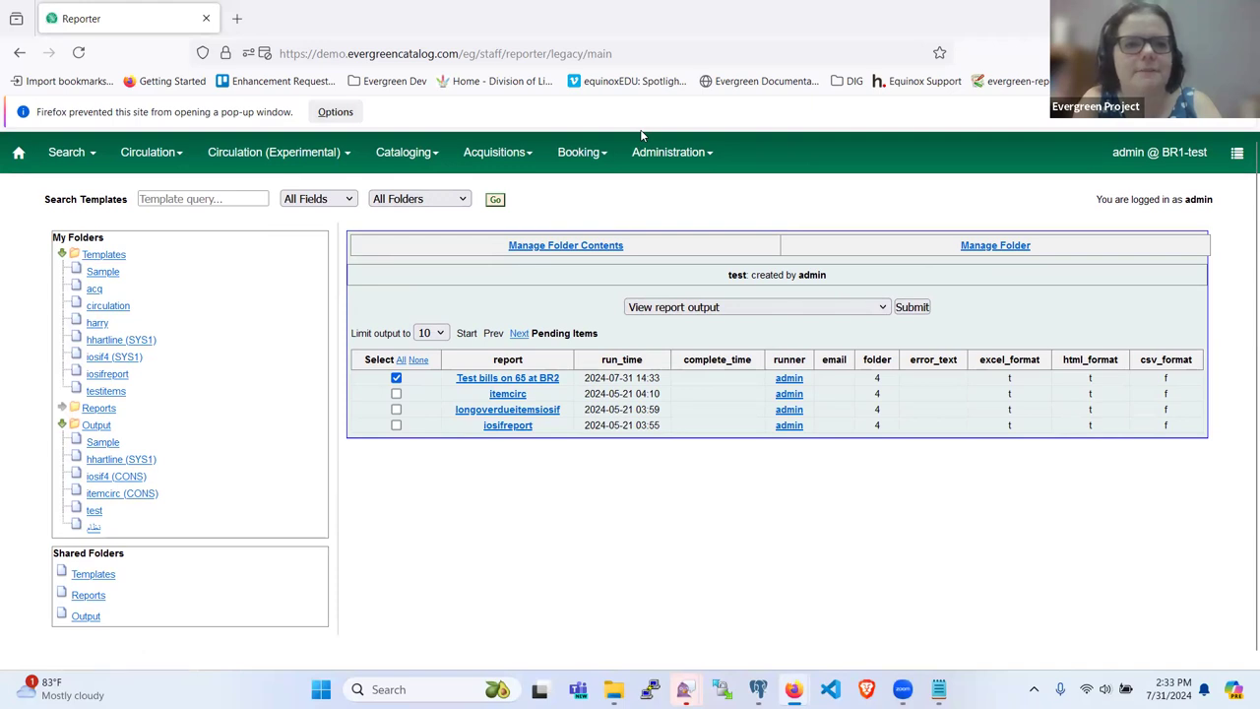
{"action": "left_click", "coordinate": [335, 111]}
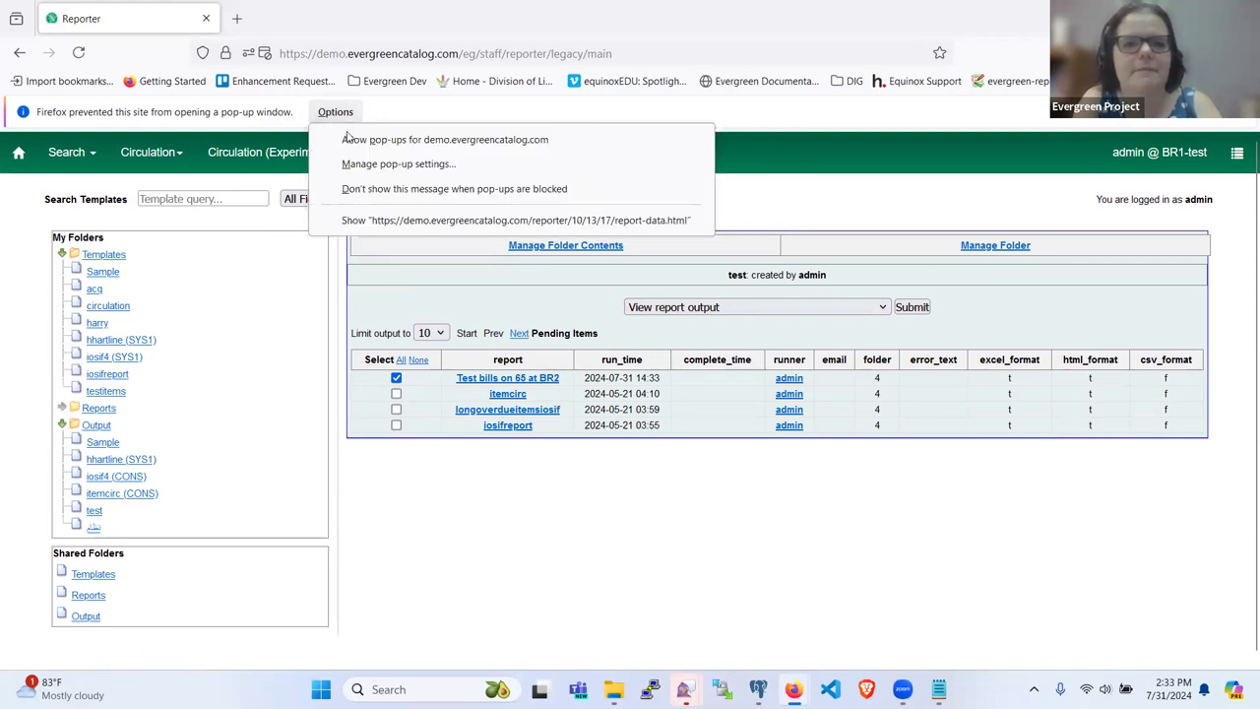
{"action": "left_click", "coordinate": [348, 138]}
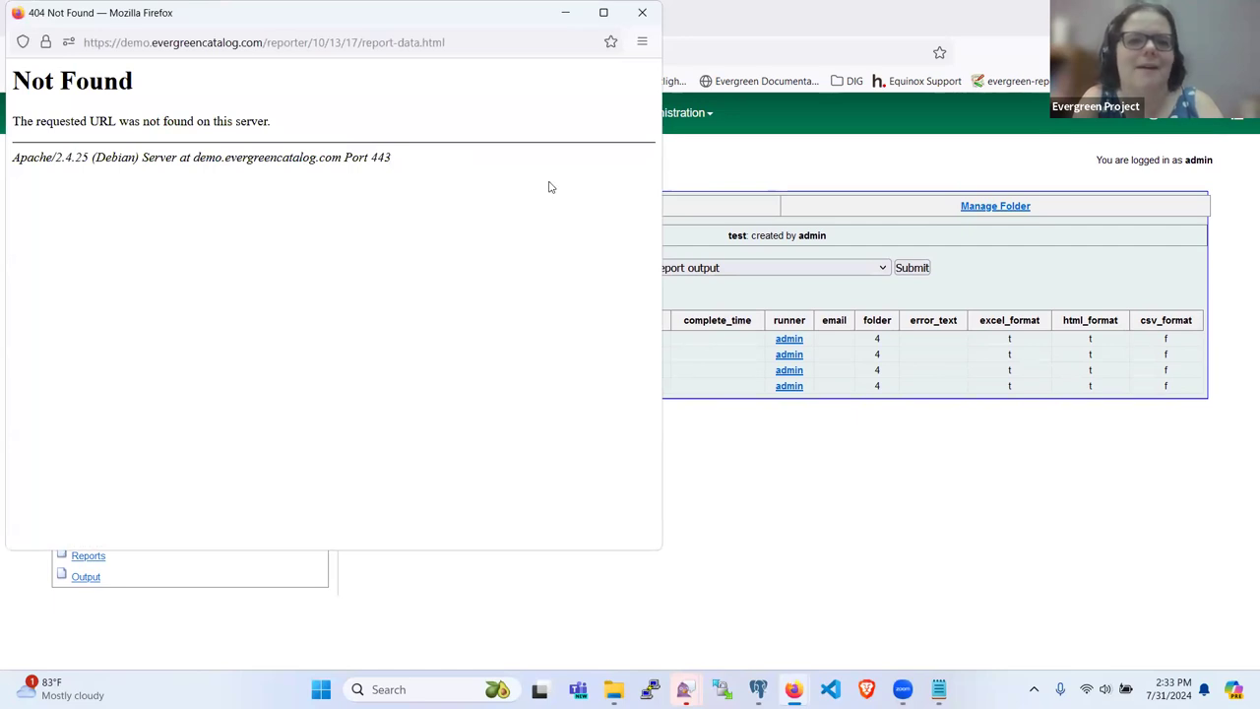
Step: Close the 404 Not Found window, resubmit the output request, and close the reopened window
{"action": "key", "text": "ctrl+w"}
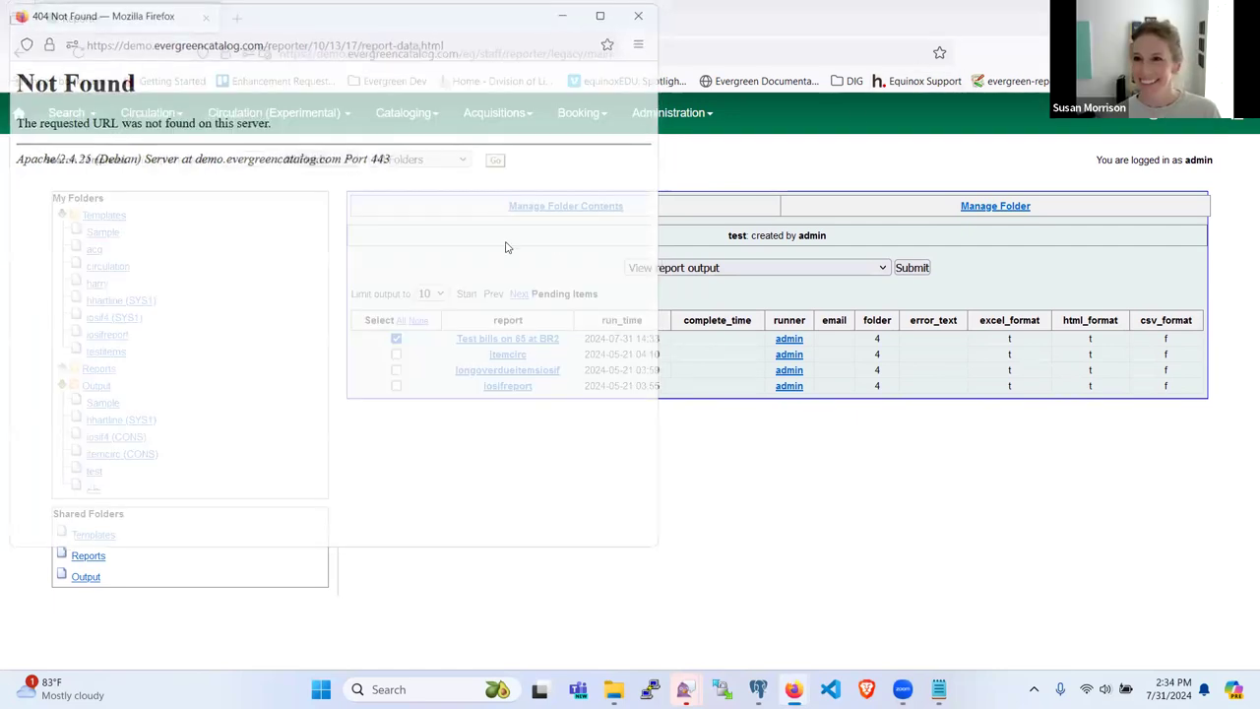
{"action": "left_click", "coordinate": [912, 268]}
{"action": "left_click", "coordinate": [637, 16]}
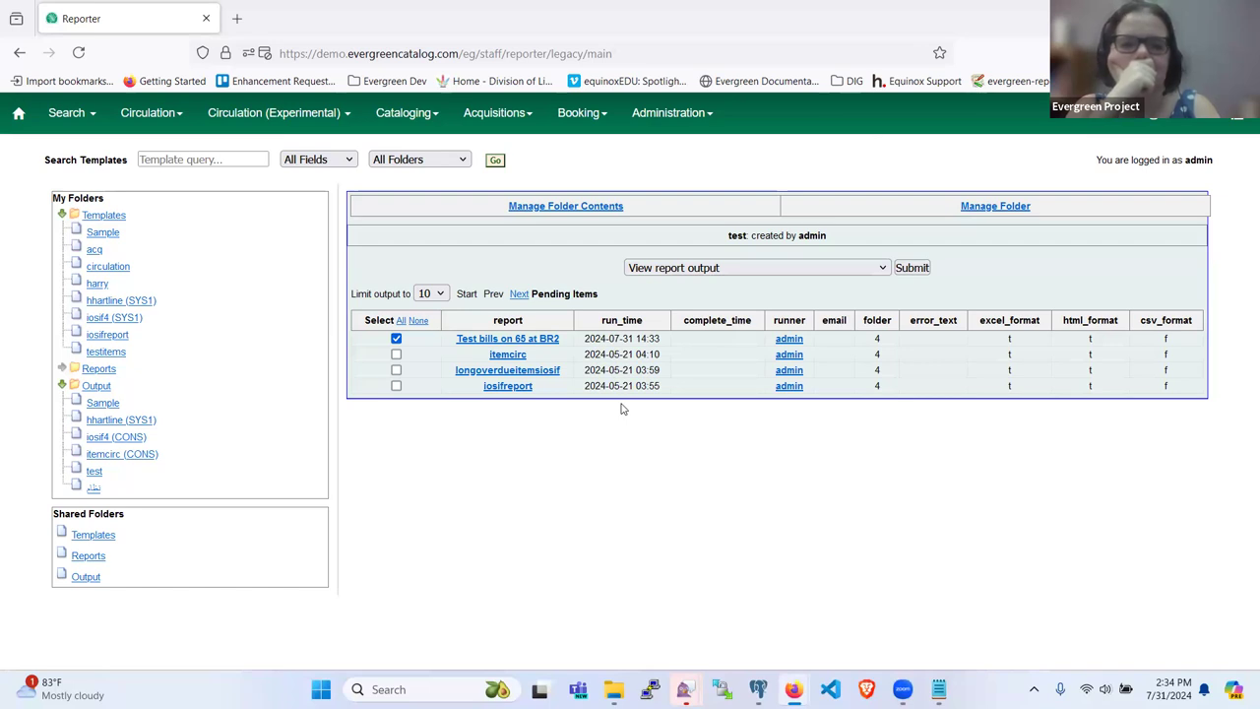
Step: Check the Sample then test output folders, and open the Evergreen Dev bookmarks folder
{"action": "left_click", "coordinate": [96, 405]}
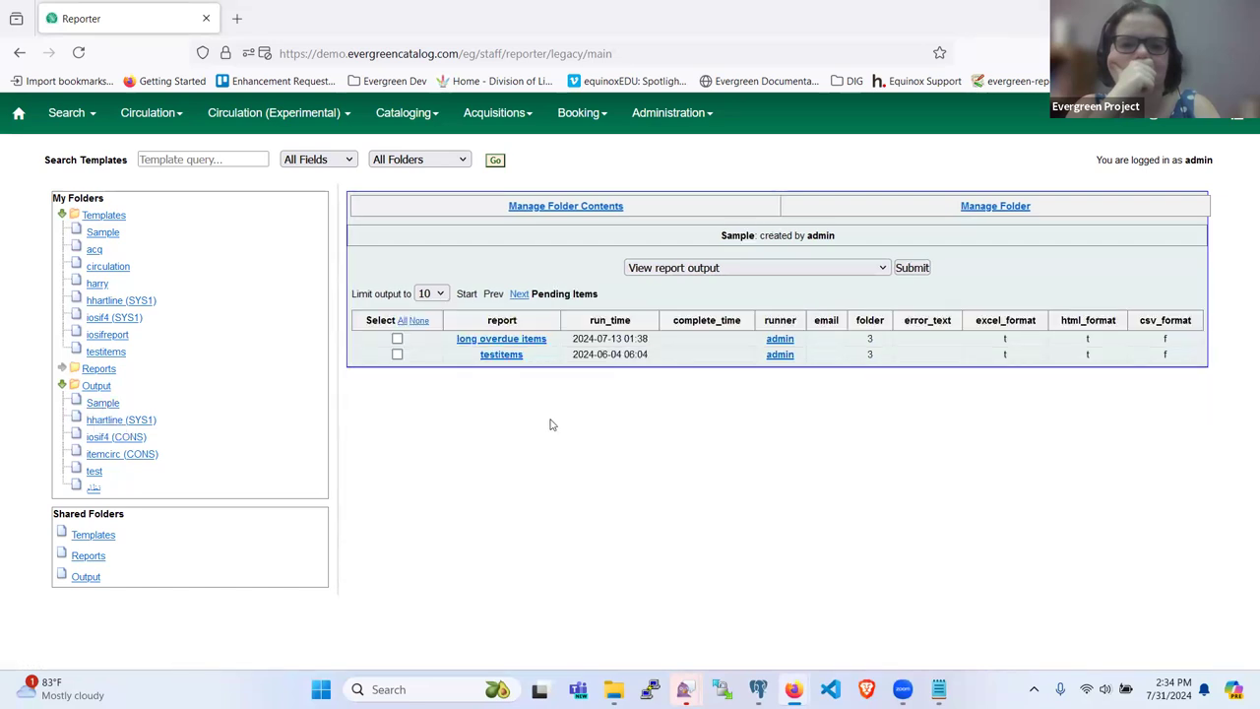
{"action": "left_click", "coordinate": [94, 474]}
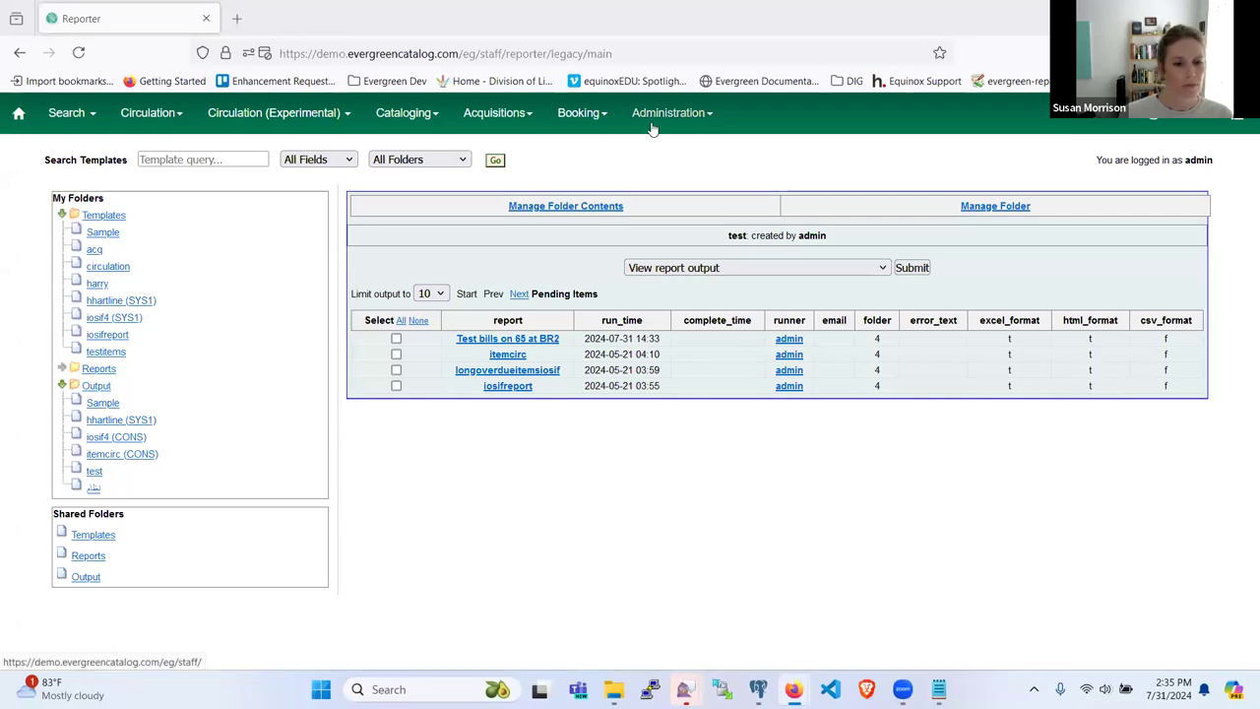
{"action": "left_click", "coordinate": [470, 53]}
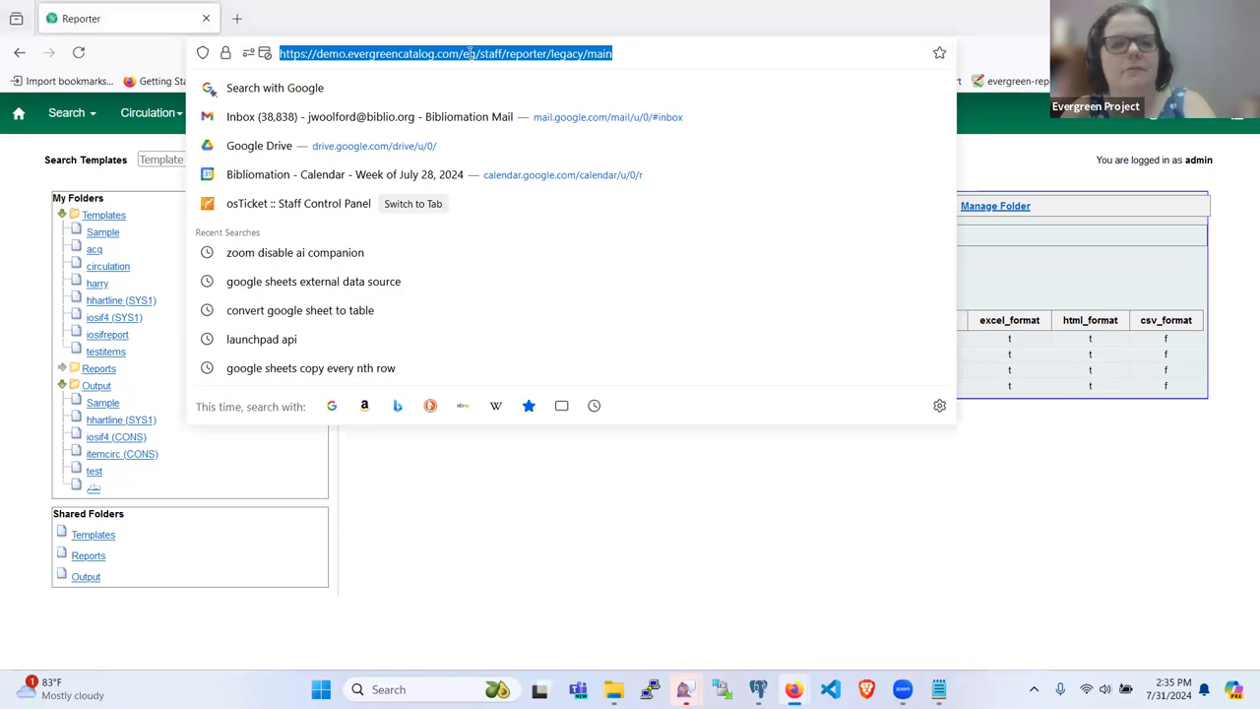
{"action": "left_click", "coordinate": [408, 492]}
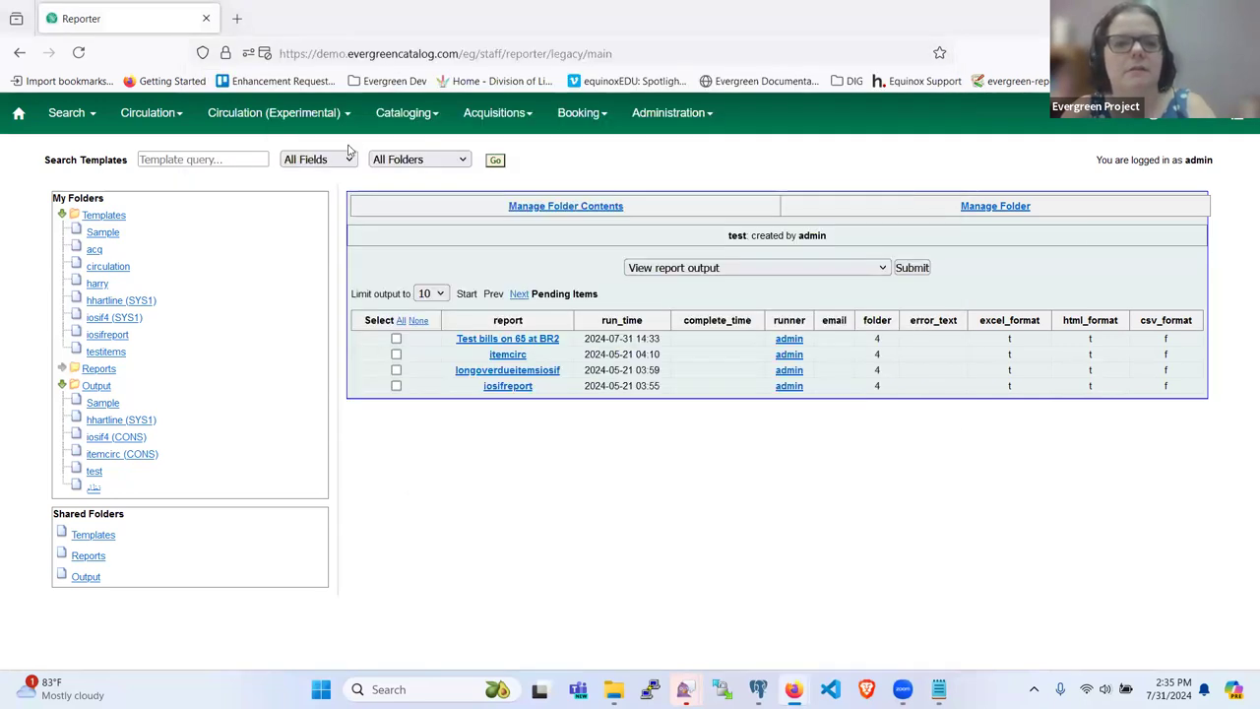
{"action": "left_click", "coordinate": [399, 81]}
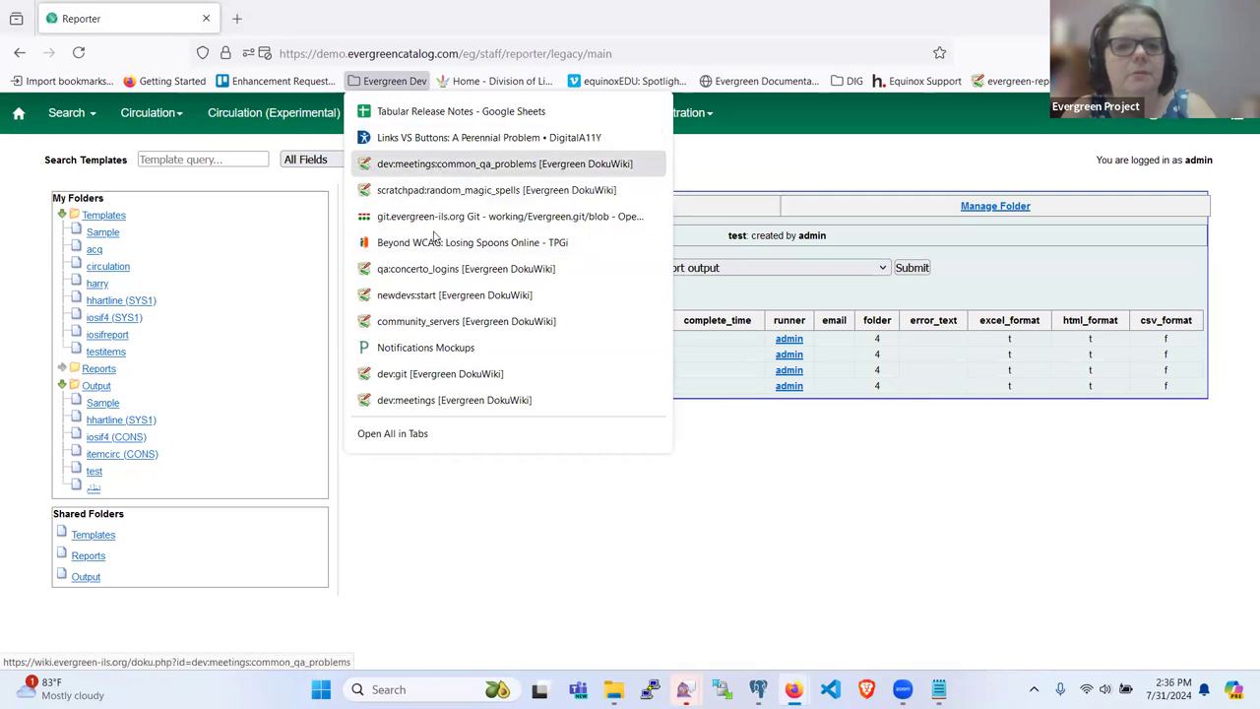
Step: Open the community_servers wiki page and scroll through its demo servers table
{"action": "left_click", "coordinate": [443, 321]}
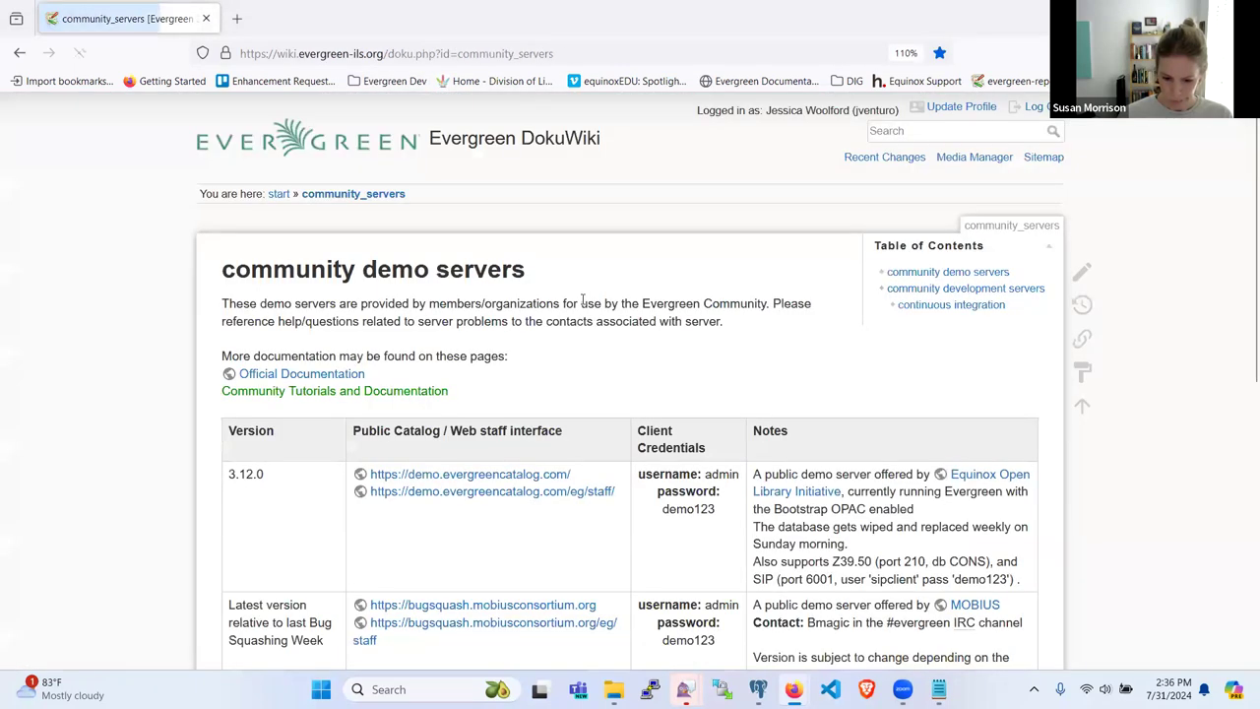
{"action": "scroll", "coordinate": [554, 303], "scroll_direction": "down", "scroll_amount": 3}
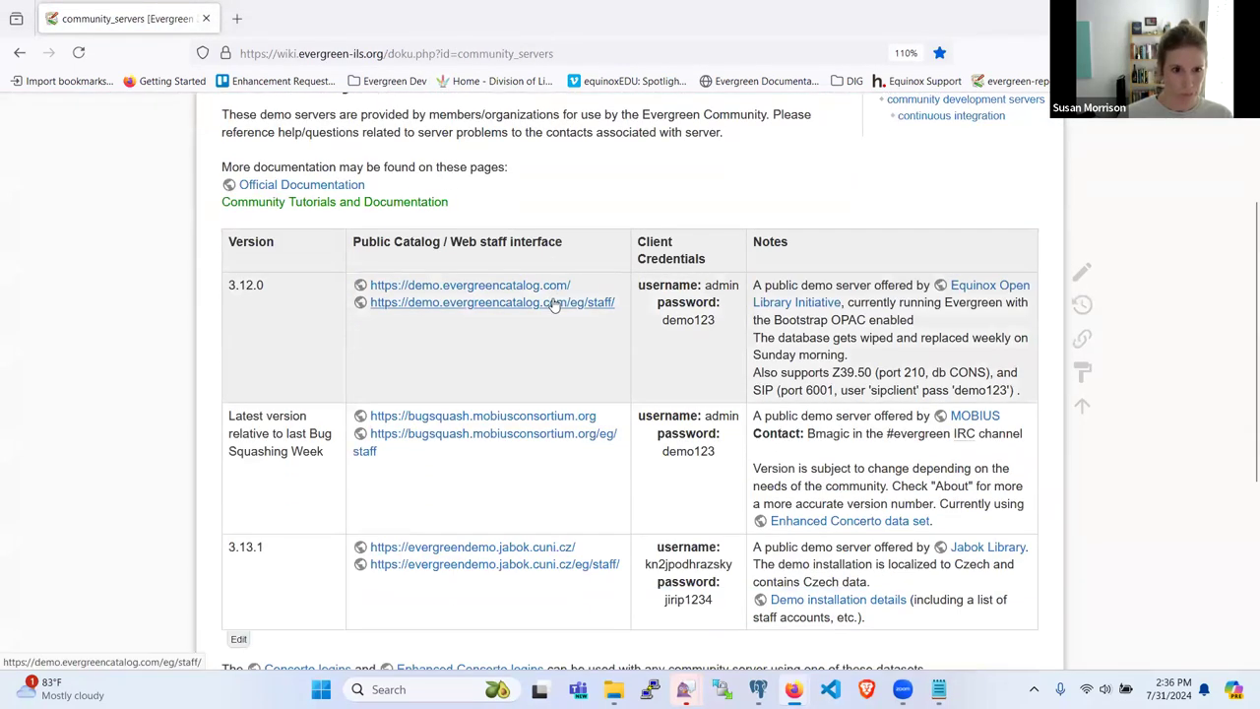
{"action": "scroll", "coordinate": [394, 256], "scroll_direction": "down", "scroll_amount": 2}
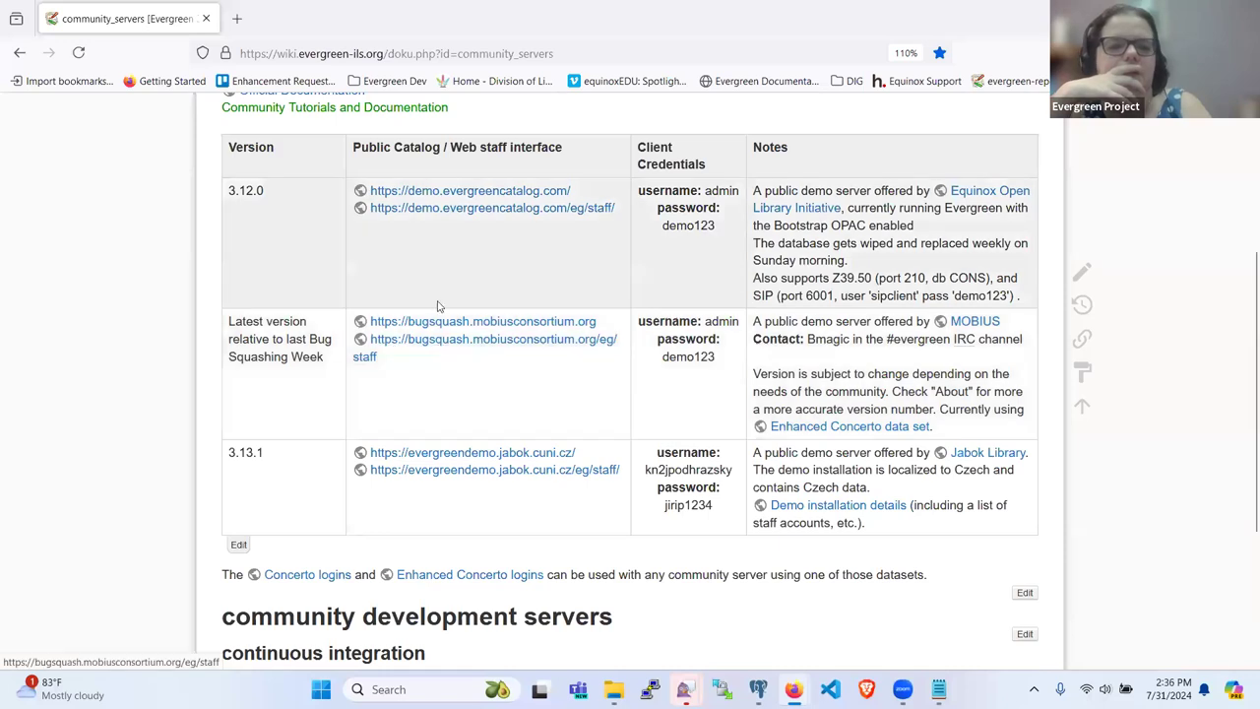
{"action": "scroll", "coordinate": [423, 254], "scroll_direction": "down", "scroll_amount": 2}
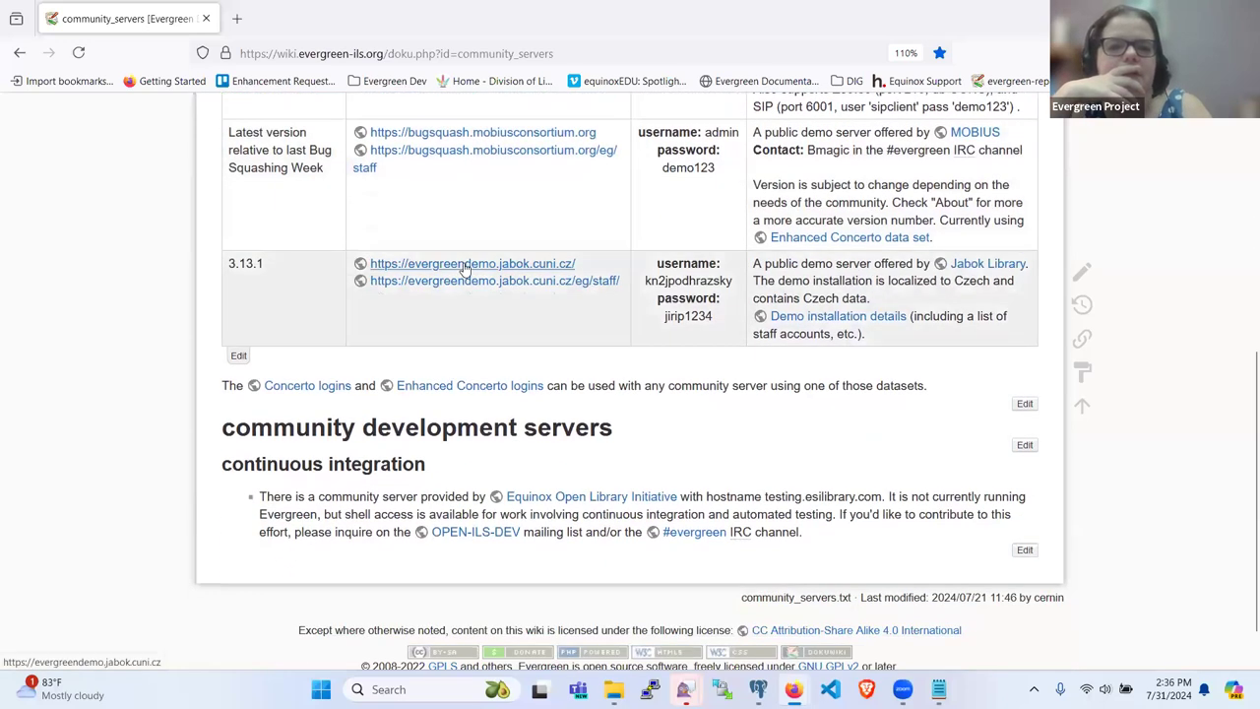
{"action": "scroll", "coordinate": [467, 267], "scroll_direction": "up", "scroll_amount": 3}
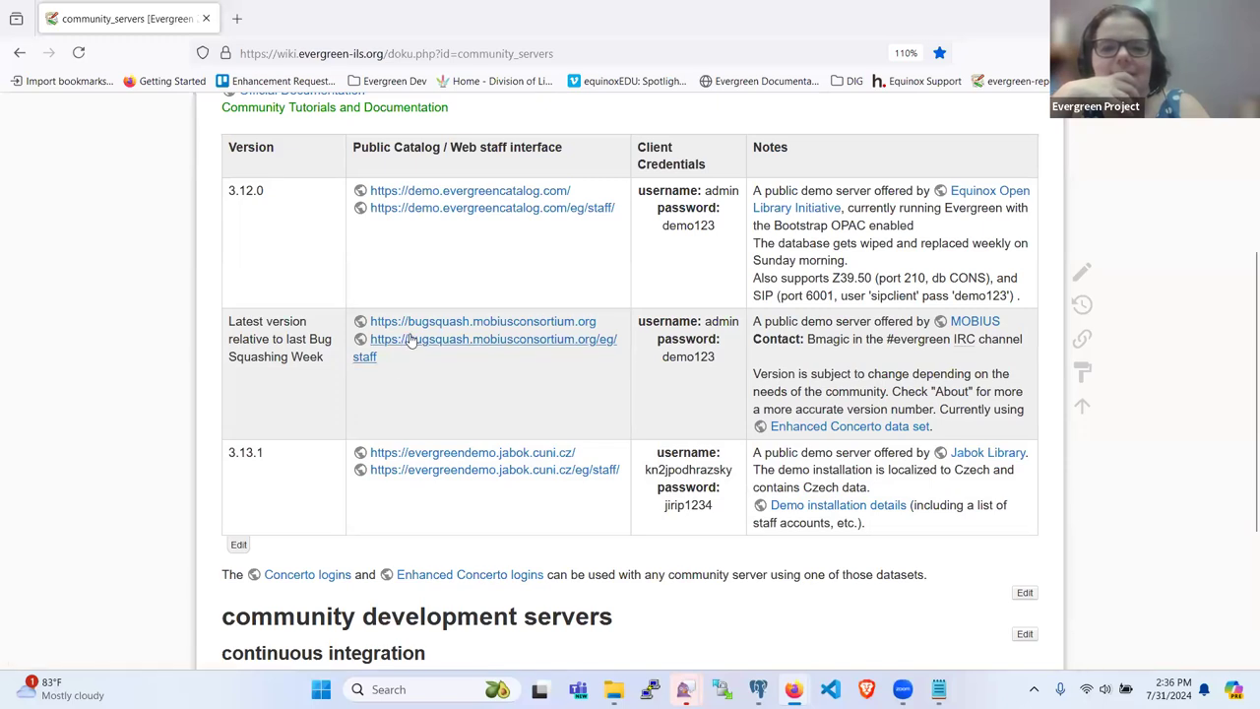
Step: Open the bugsquash demo staff client and sign in with the staff username and password
{"action": "left_click", "coordinate": [411, 339]}
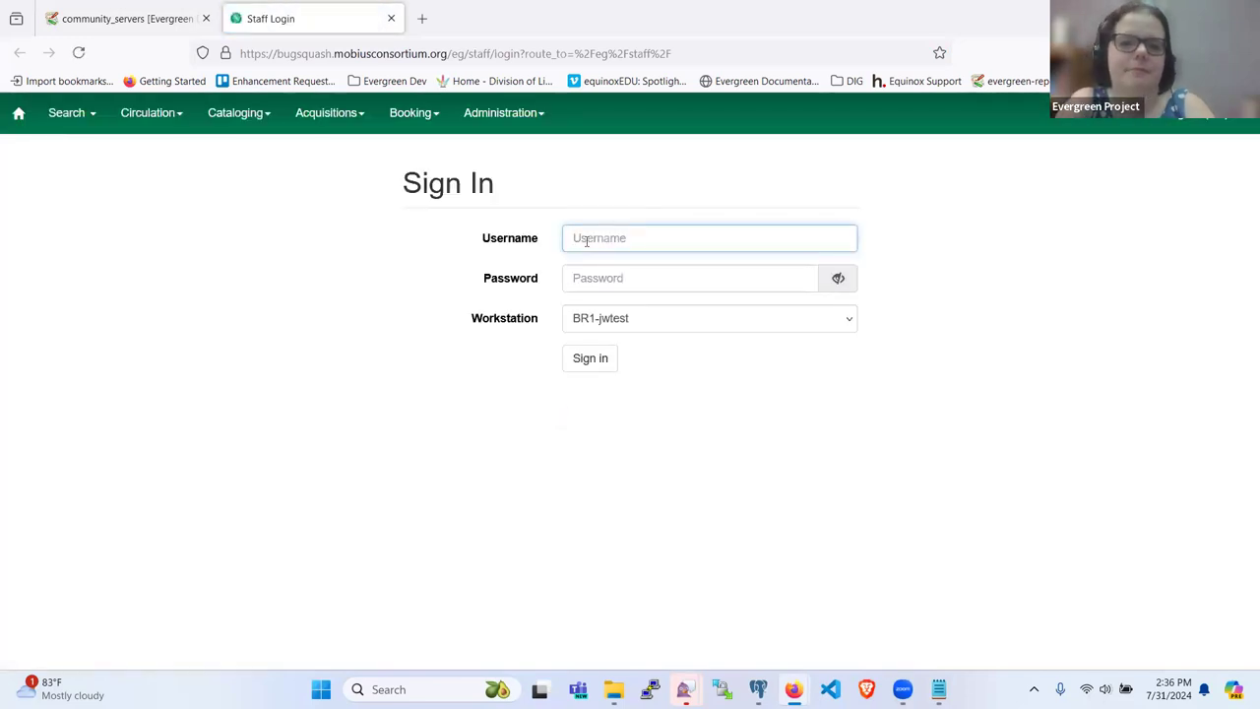
{"action": "type", "text": "admin"}
{"action": "key", "text": "Tab"}
{"action": "type", "text": "•••••••"}
{"action": "key", "text": "Return"}
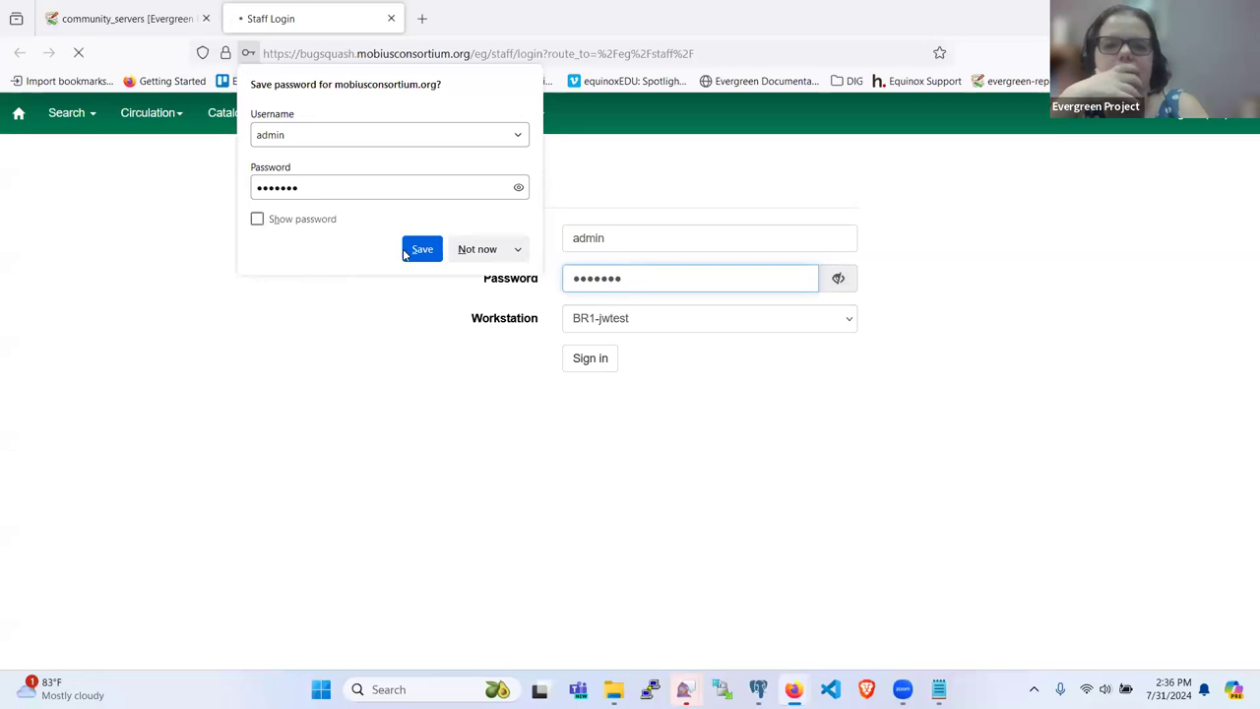
{"action": "left_click", "coordinate": [464, 249]}
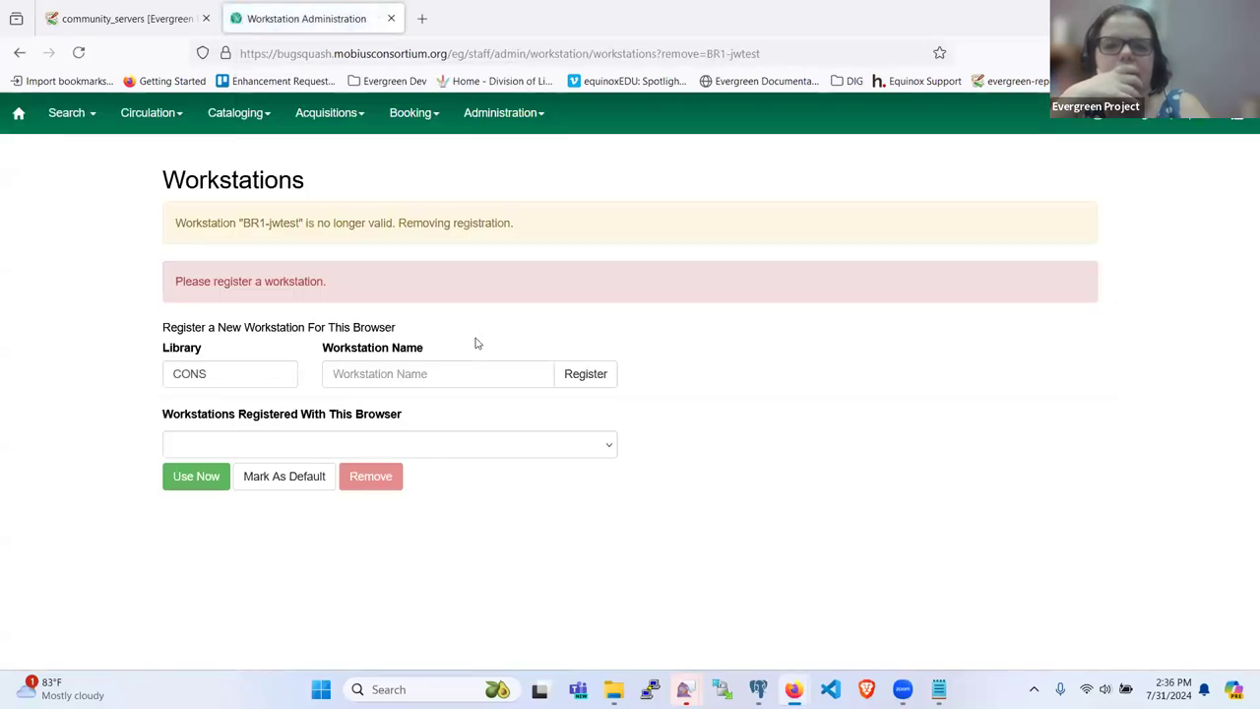
Step: Register a workstation named 'test' at library LPLS-GOD
{"action": "left_click", "coordinate": [205, 372]}
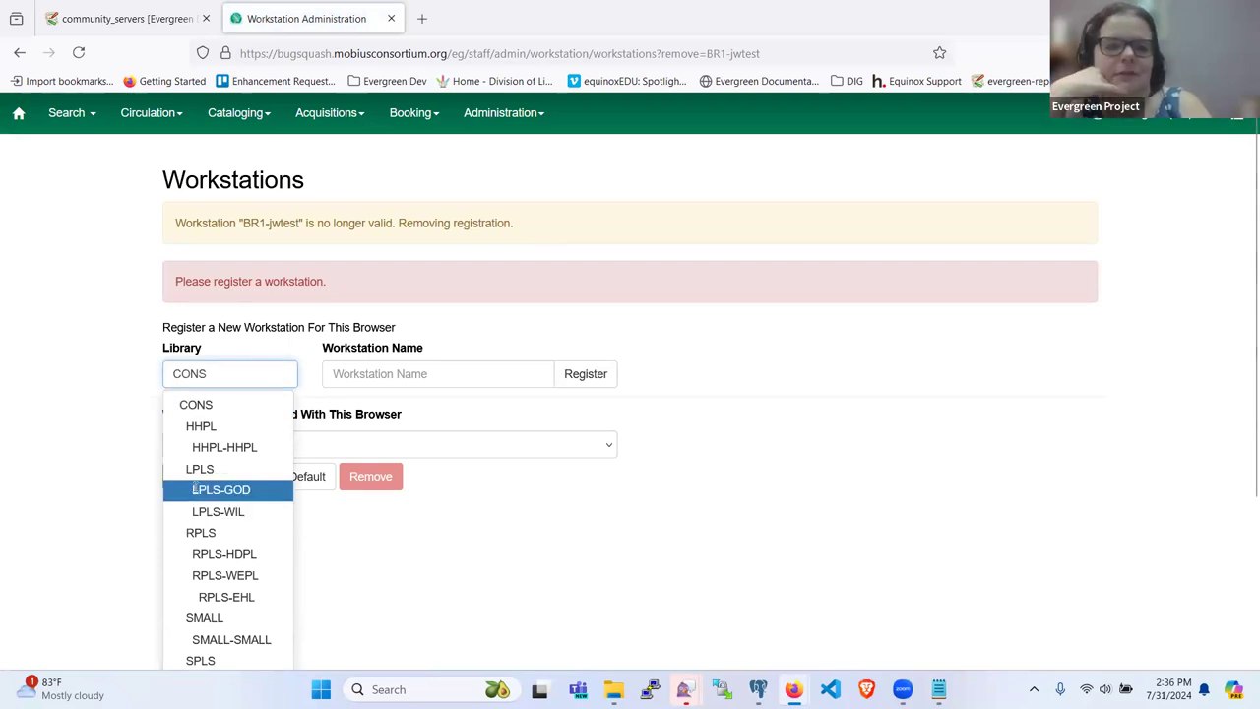
{"action": "left_click", "coordinate": [199, 487]}
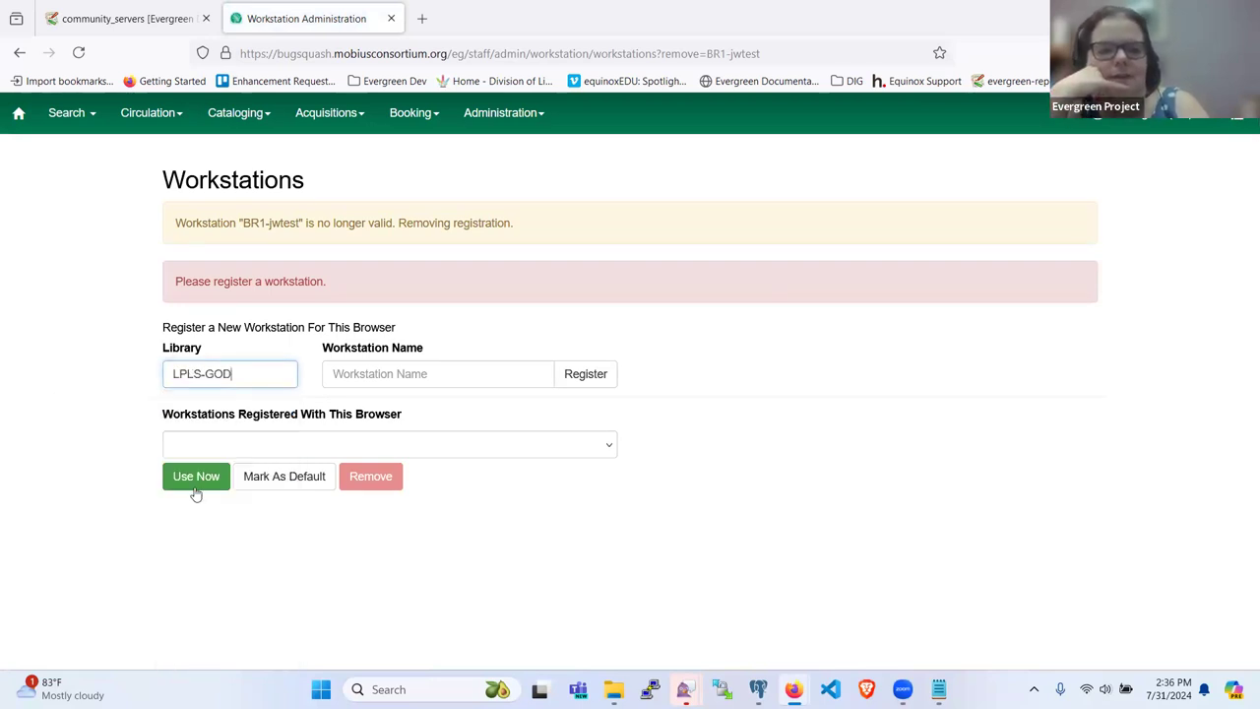
{"action": "left_click", "coordinate": [412, 377]}
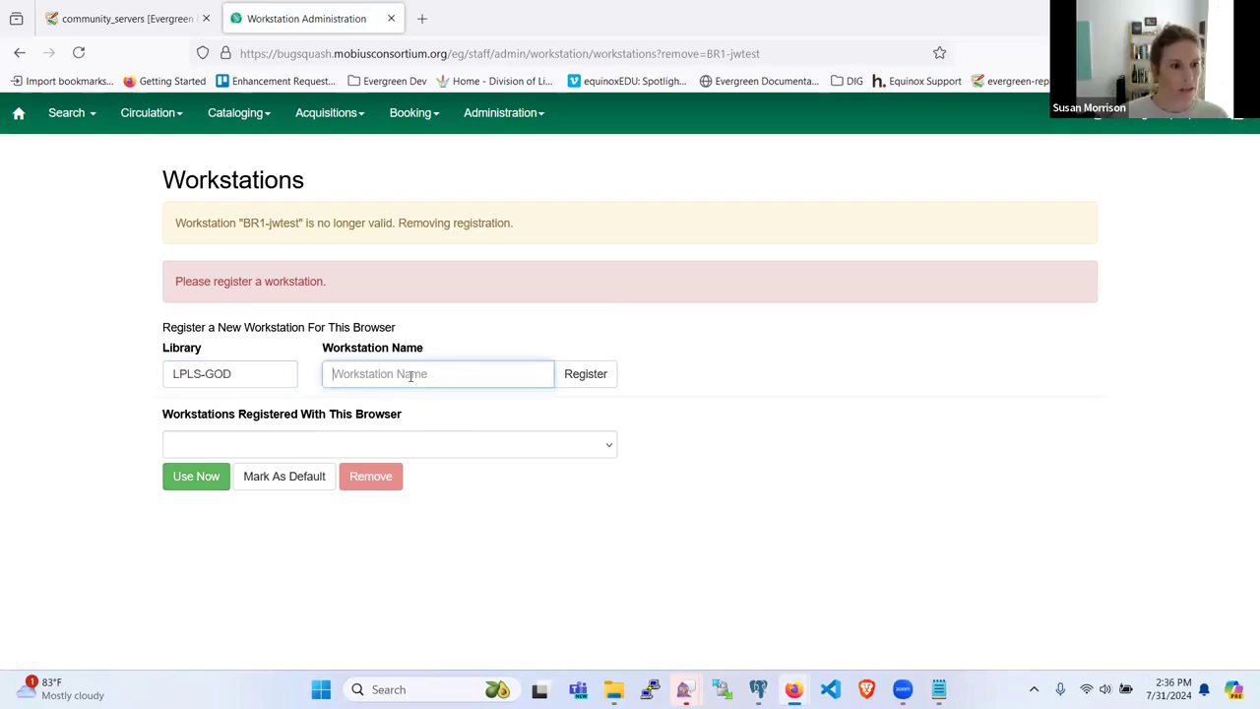
{"action": "type", "text": "test"}
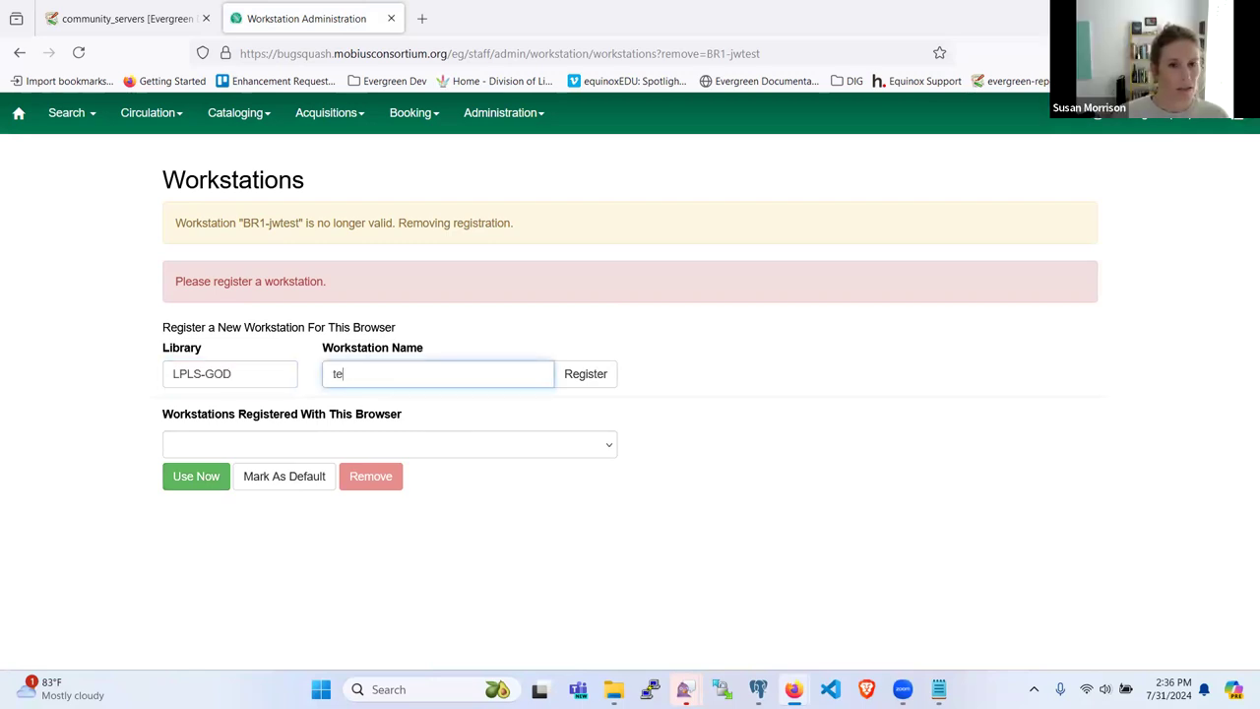
{"action": "left_click", "coordinate": [574, 371]}
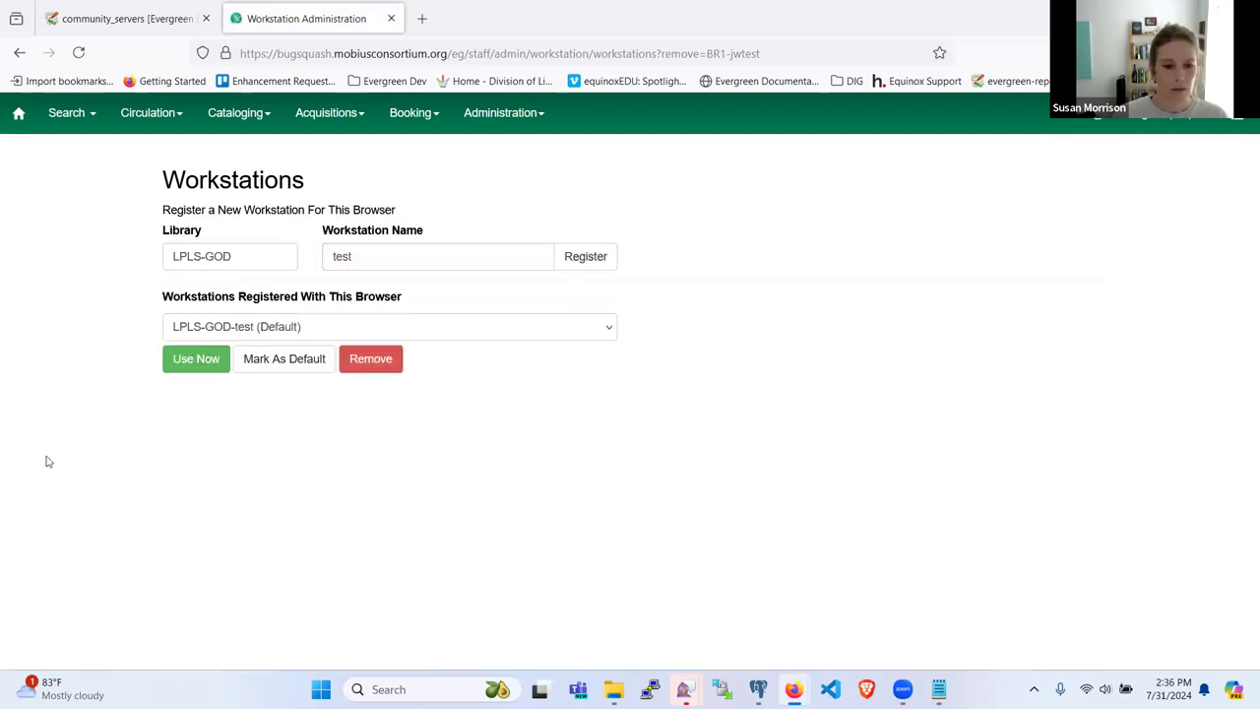
Step: Use the LPLS-GOD-test workstation and sign in again, declining to save the password
{"action": "left_click", "coordinate": [196, 359]}
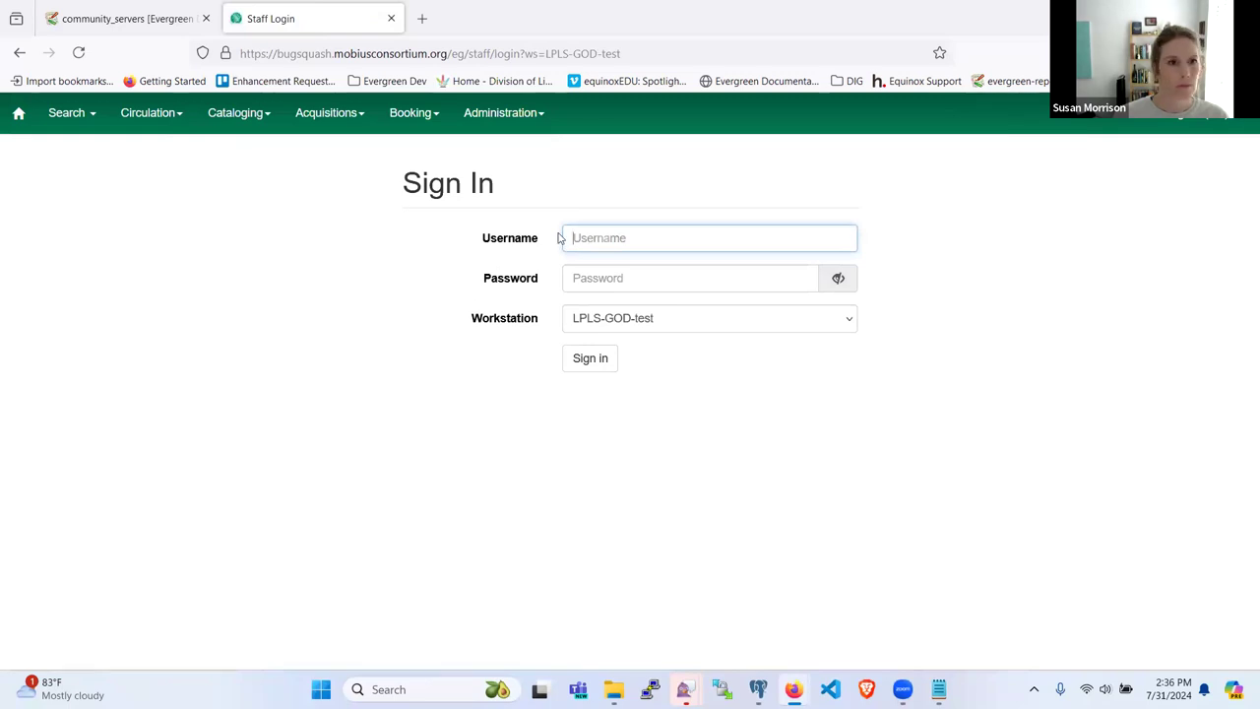
{"action": "type", "text": "admin"}
{"action": "key", "text": "Tab"}
{"action": "type", "text": "de"}
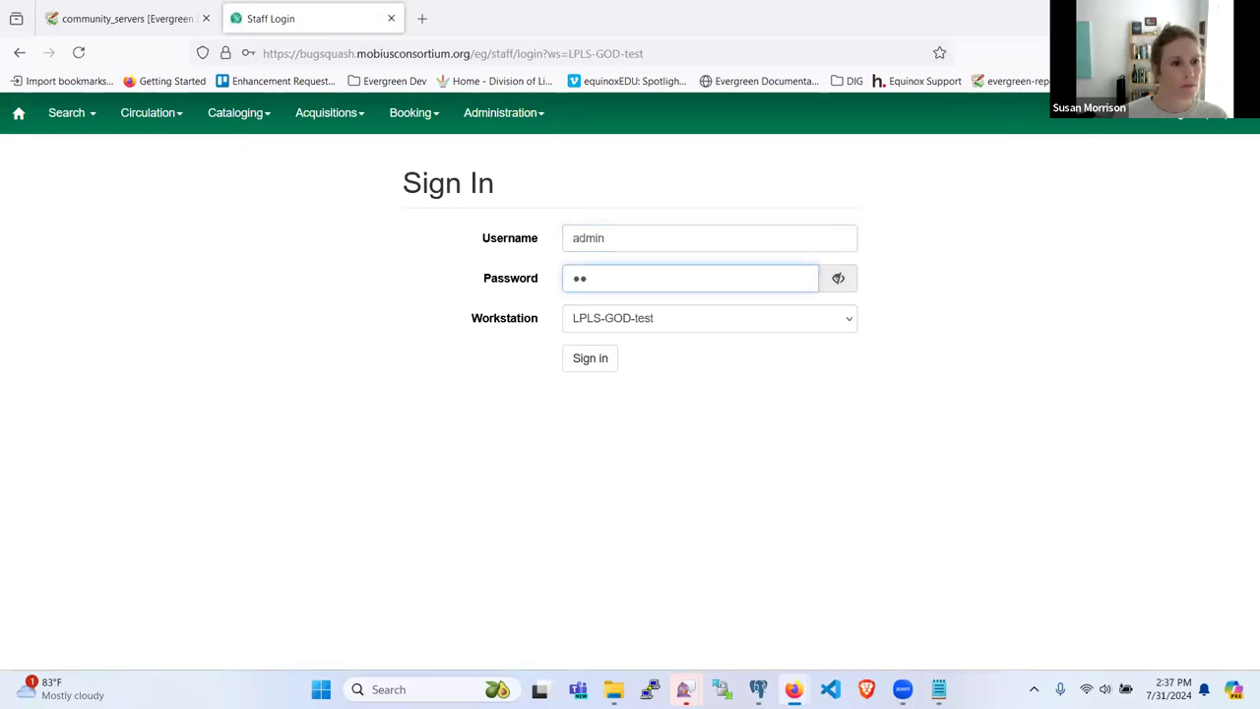
{"action": "key", "text": "Return"}
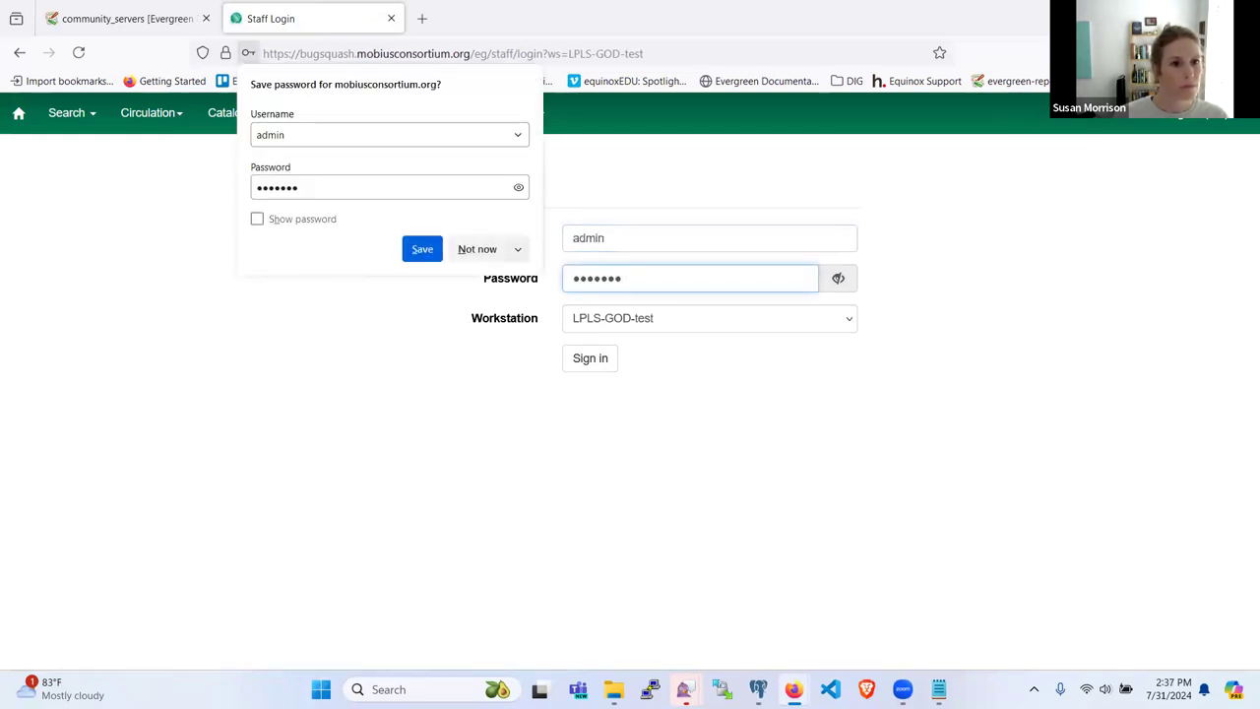
{"action": "left_click", "coordinate": [481, 258]}
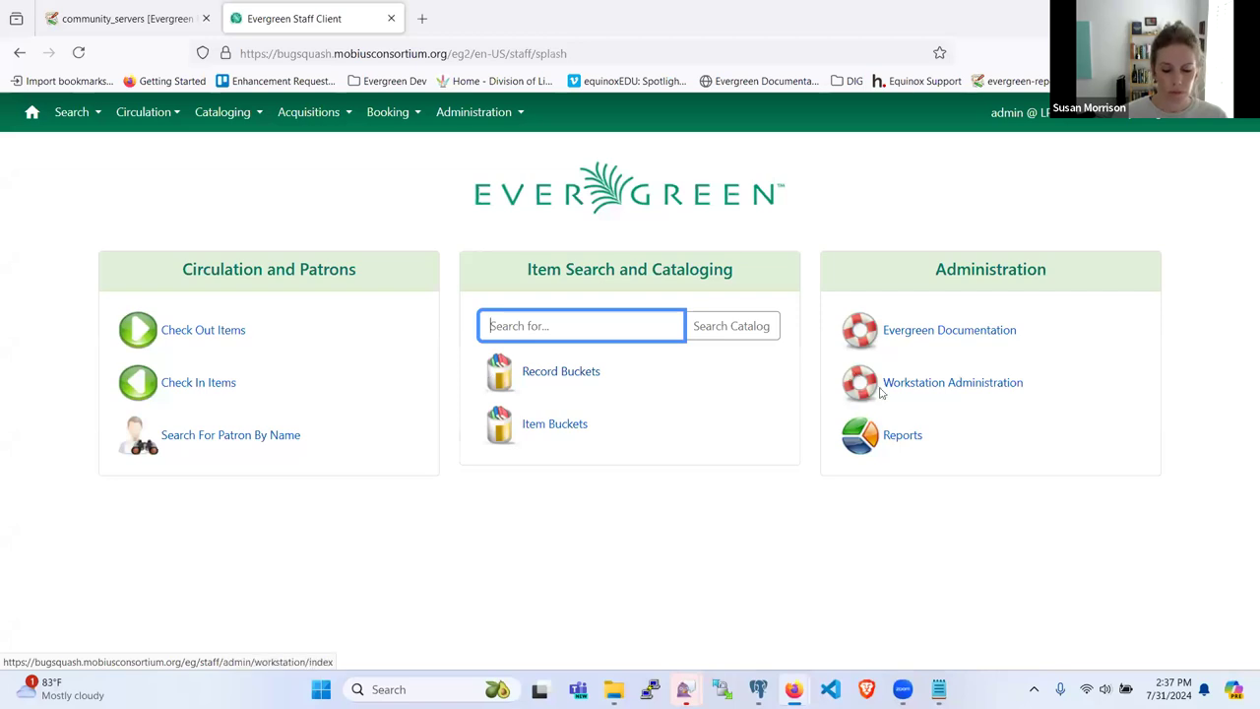
Step: Go to Reports and show the circ templates folder with circ template and its clone
{"action": "left_click", "coordinate": [889, 439]}
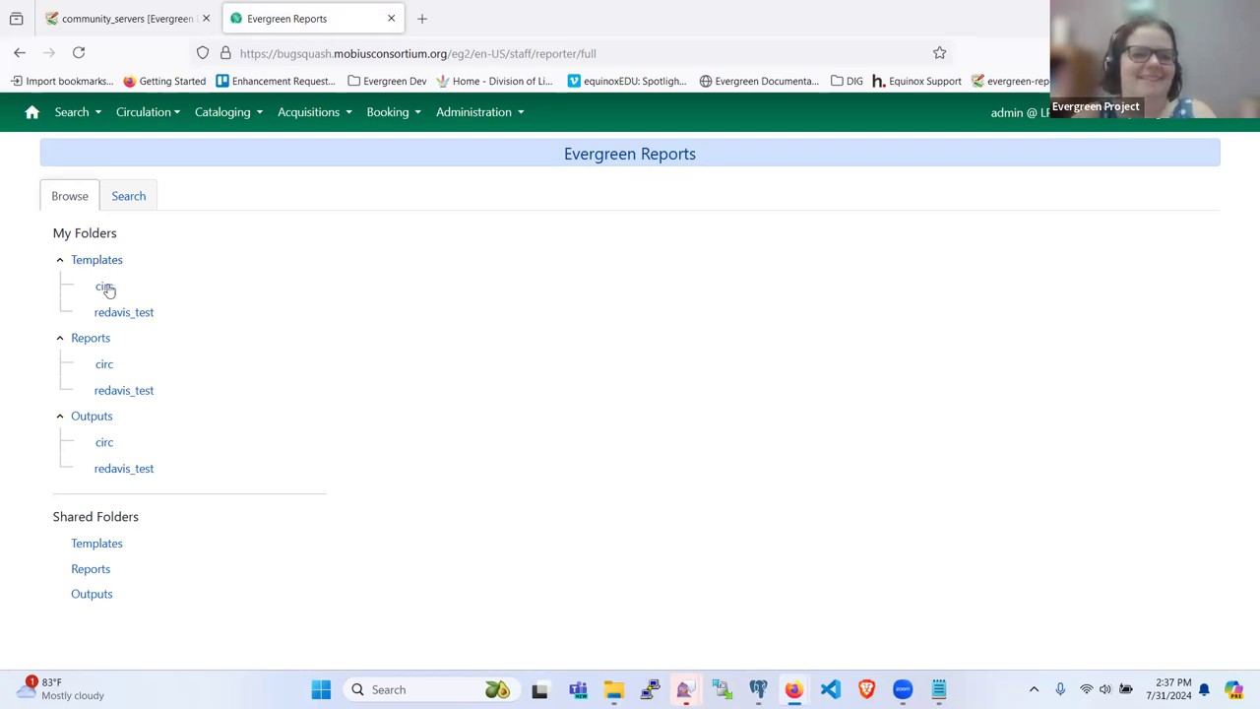
{"action": "left_click", "coordinate": [105, 287]}
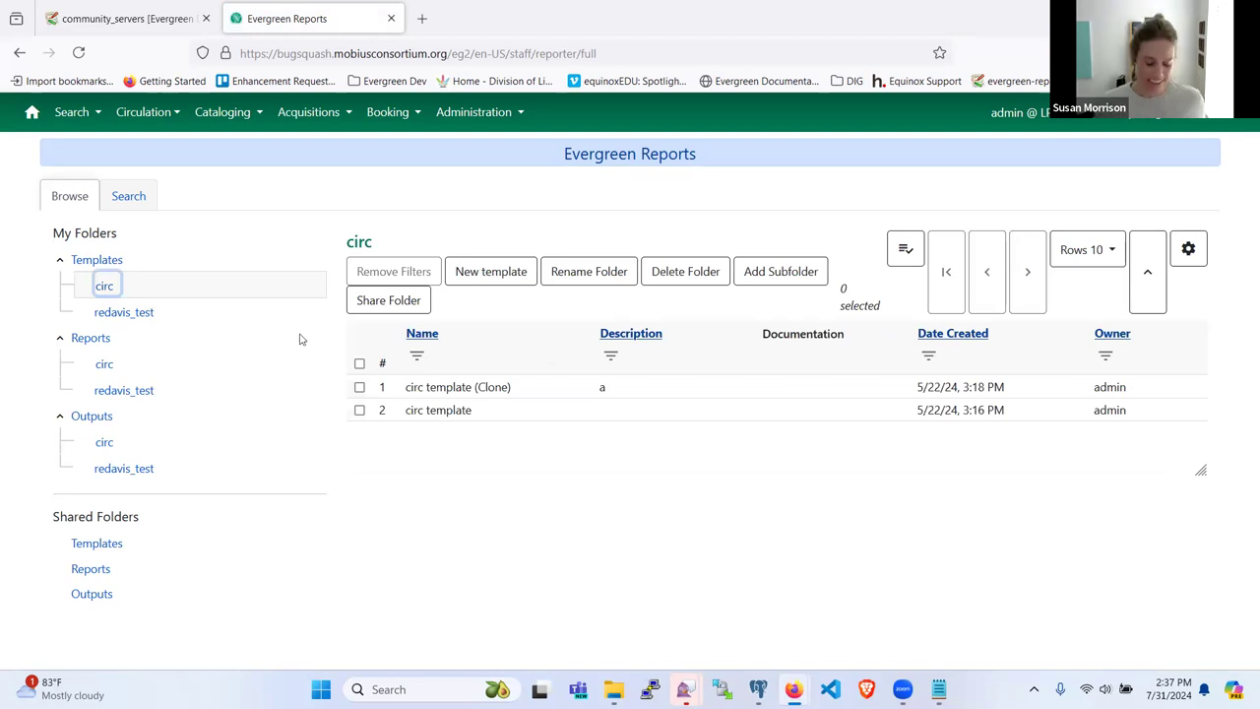
Step: Start a new template in the circ folder named 'Open Transactions by TCN'
{"action": "left_click", "coordinate": [491, 274]}
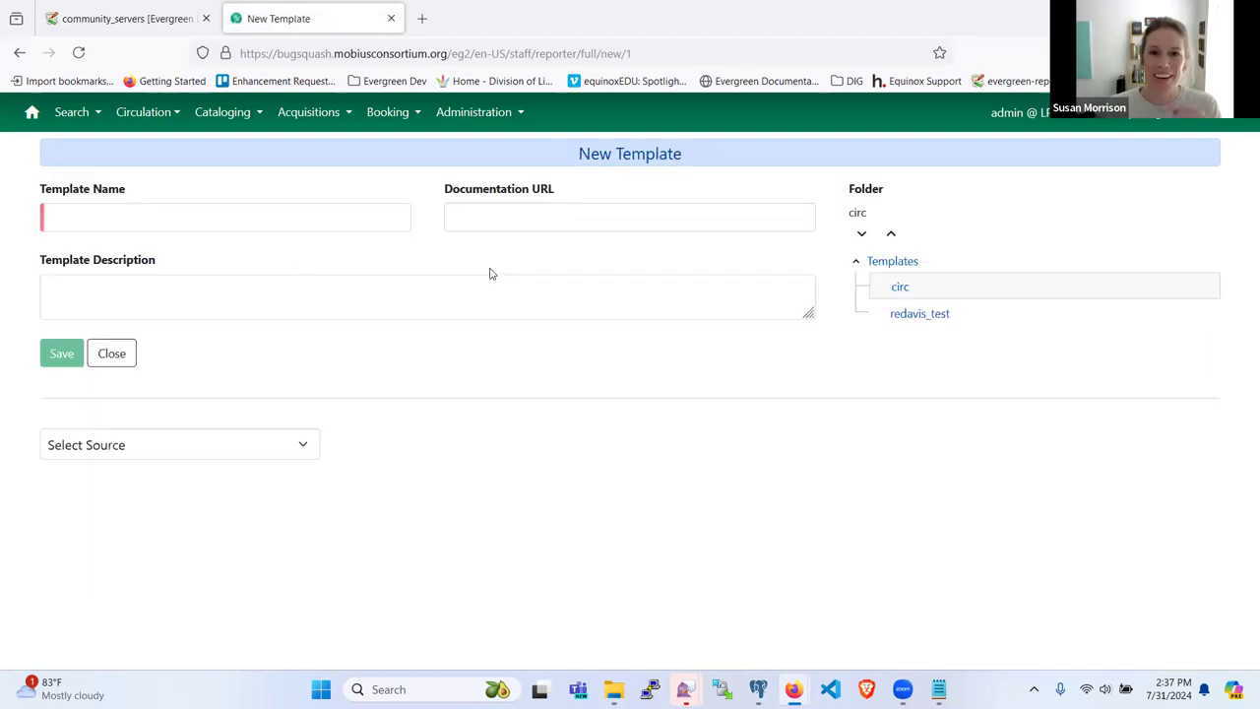
{"action": "left_click", "coordinate": [225, 219]}
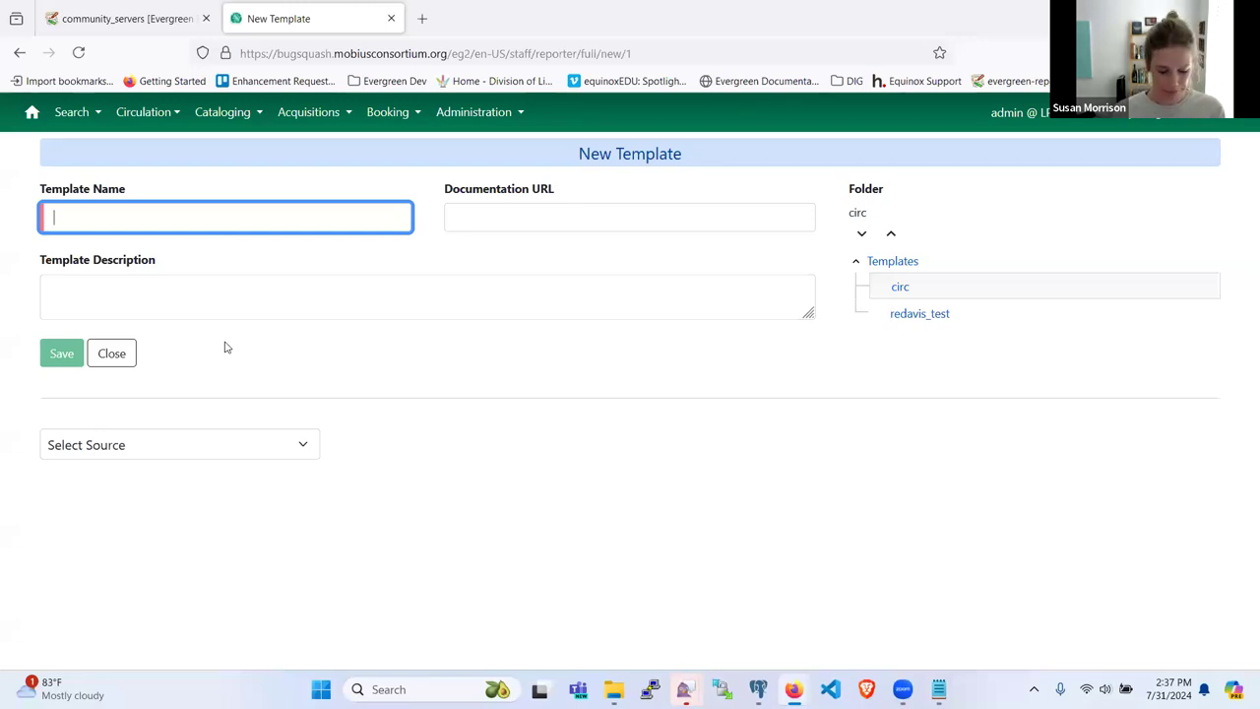
{"action": "type", "text": "Open Transactions by TCN"}
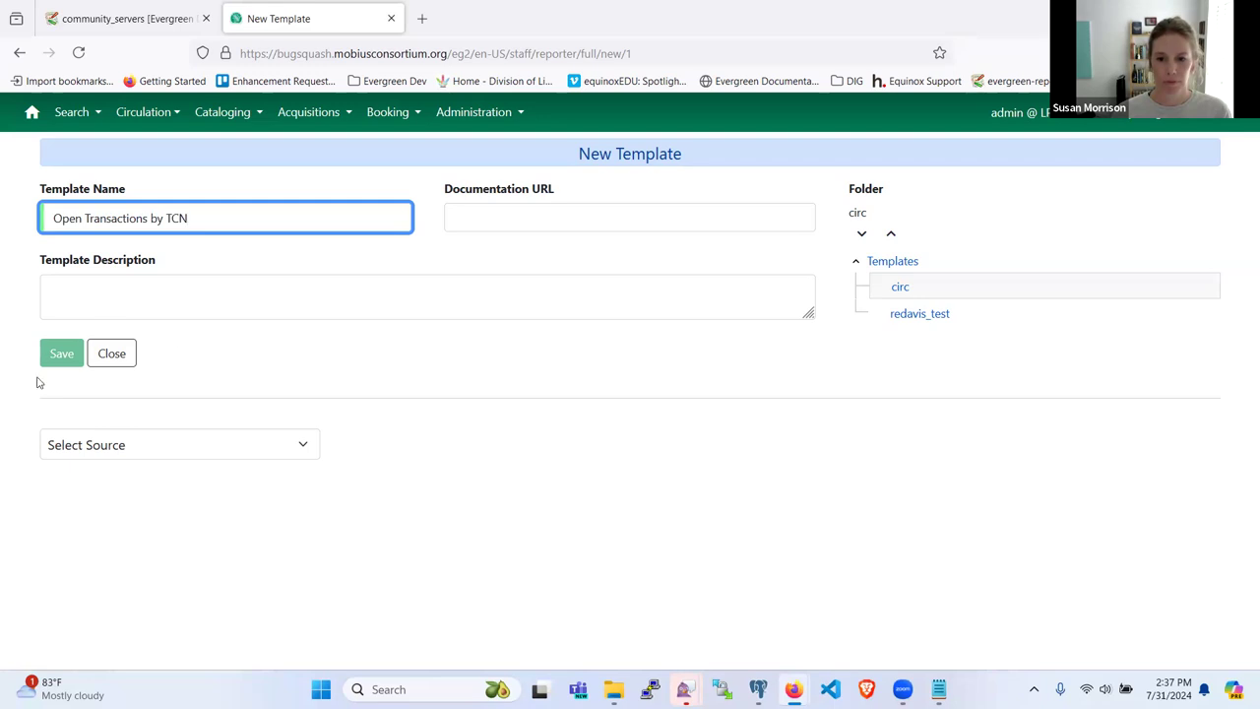
Step: Scroll through the Select Source list looking for Billable Transaction
{"action": "left_click", "coordinate": [194, 445]}
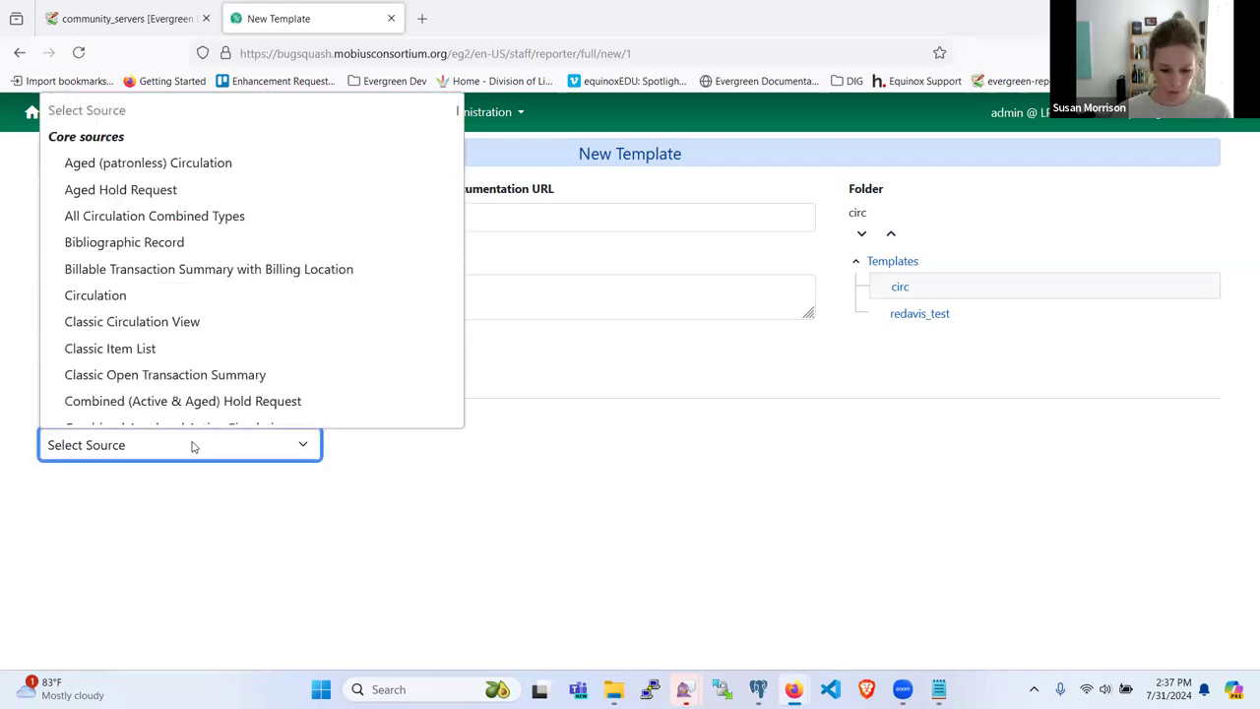
{"action": "scroll", "coordinate": [236, 318], "scroll_direction": "down", "scroll_amount": 1}
{"action": "scroll", "coordinate": [237, 317], "scroll_direction": "down", "scroll_amount": 5}
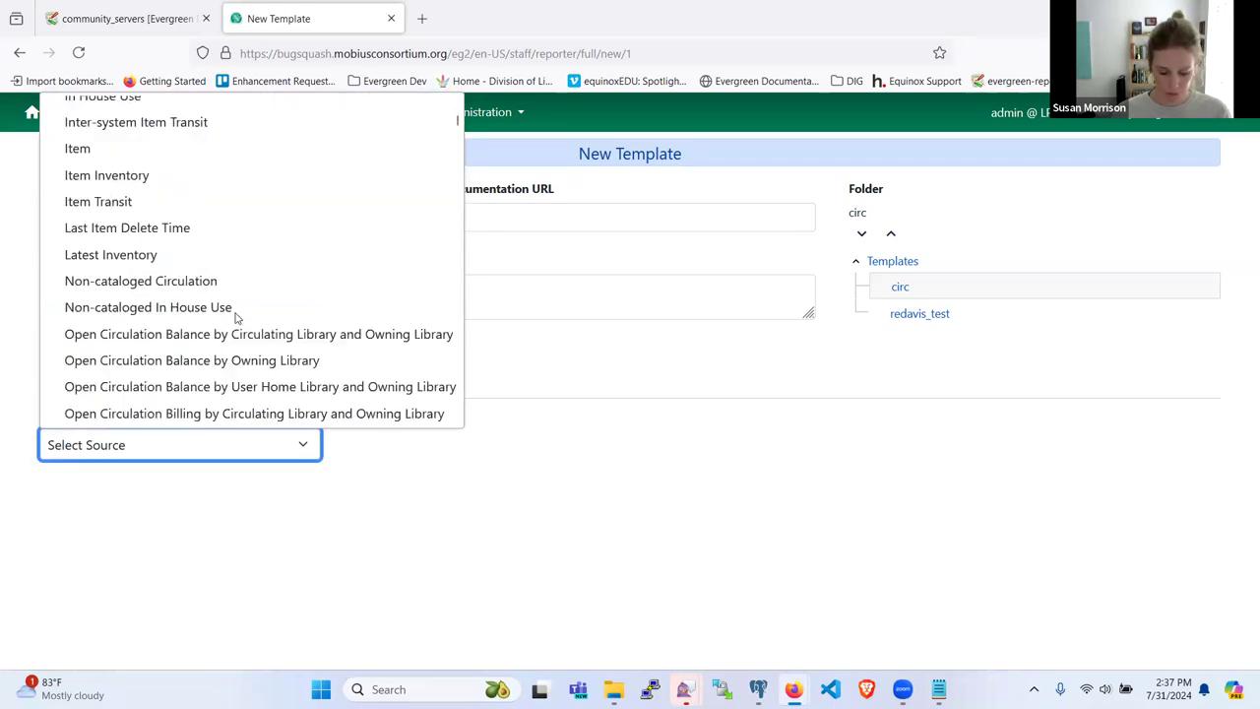
{"action": "scroll", "coordinate": [236, 318], "scroll_direction": "down", "scroll_amount": 8}
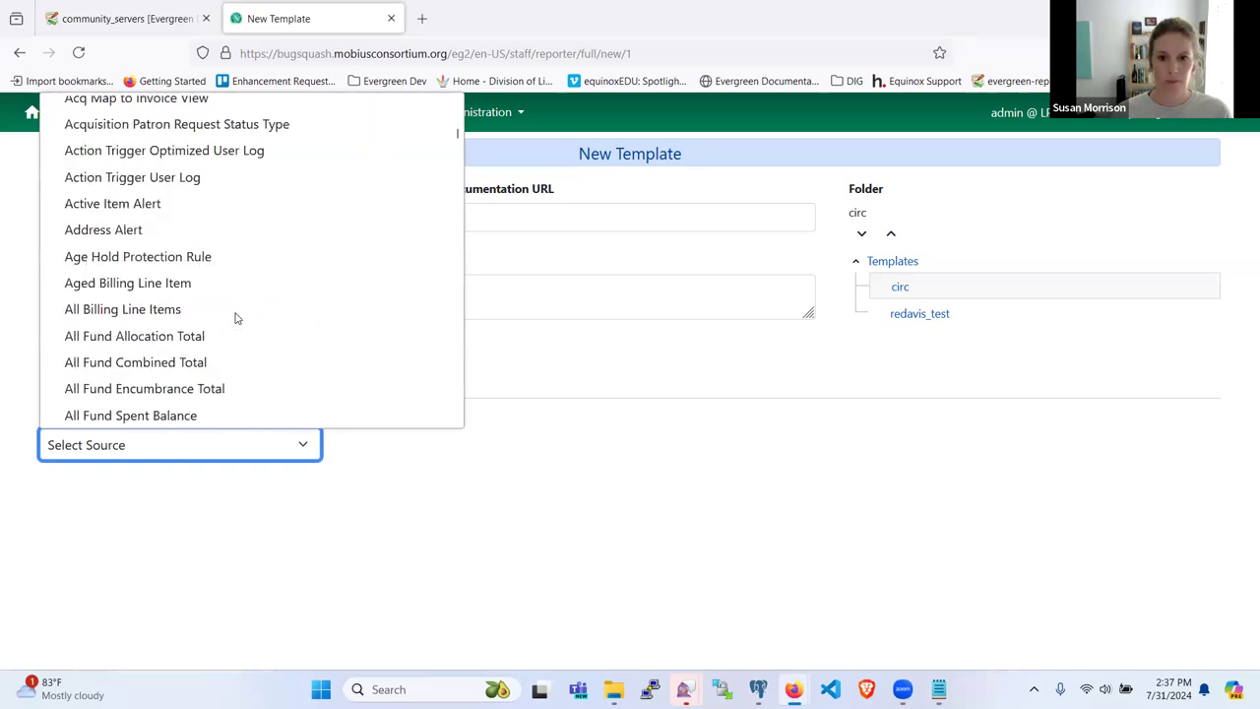
{"action": "scroll", "coordinate": [237, 318], "scroll_direction": "up", "scroll_amount": 15}
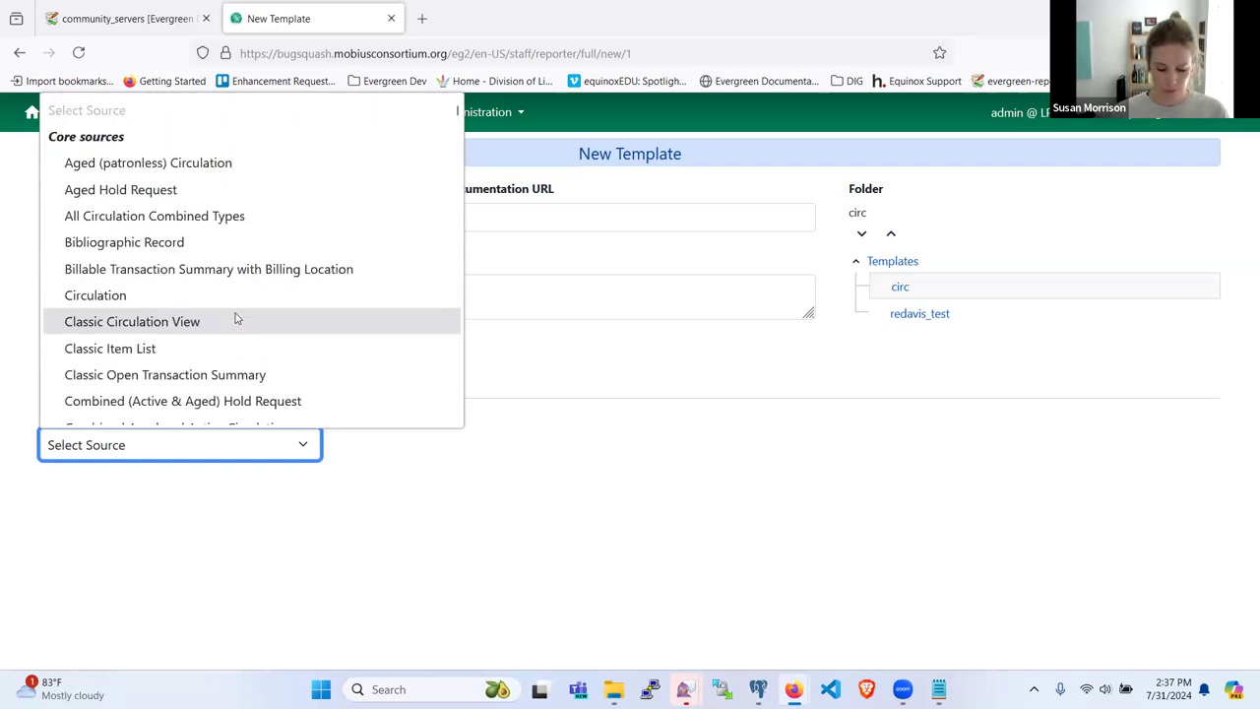
{"action": "scroll", "coordinate": [236, 318], "scroll_direction": "down", "scroll_amount": 10}
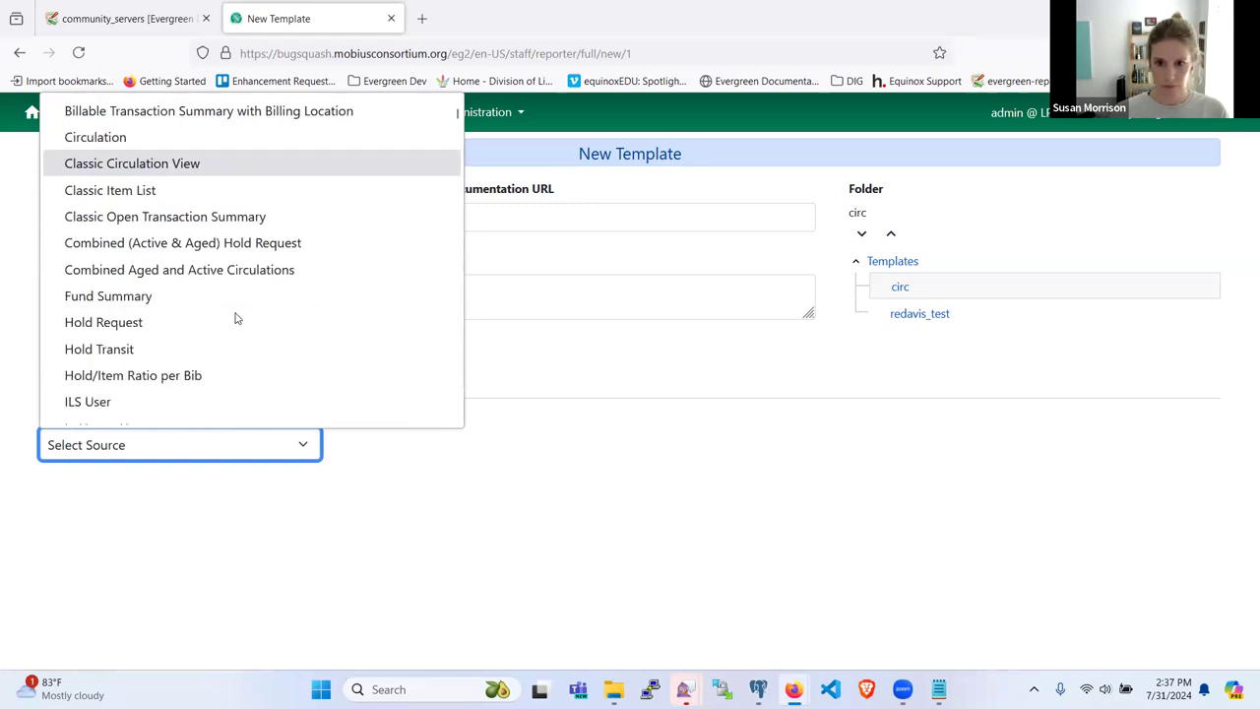
{"action": "scroll", "coordinate": [236, 318], "scroll_direction": "up", "scroll_amount": 2}
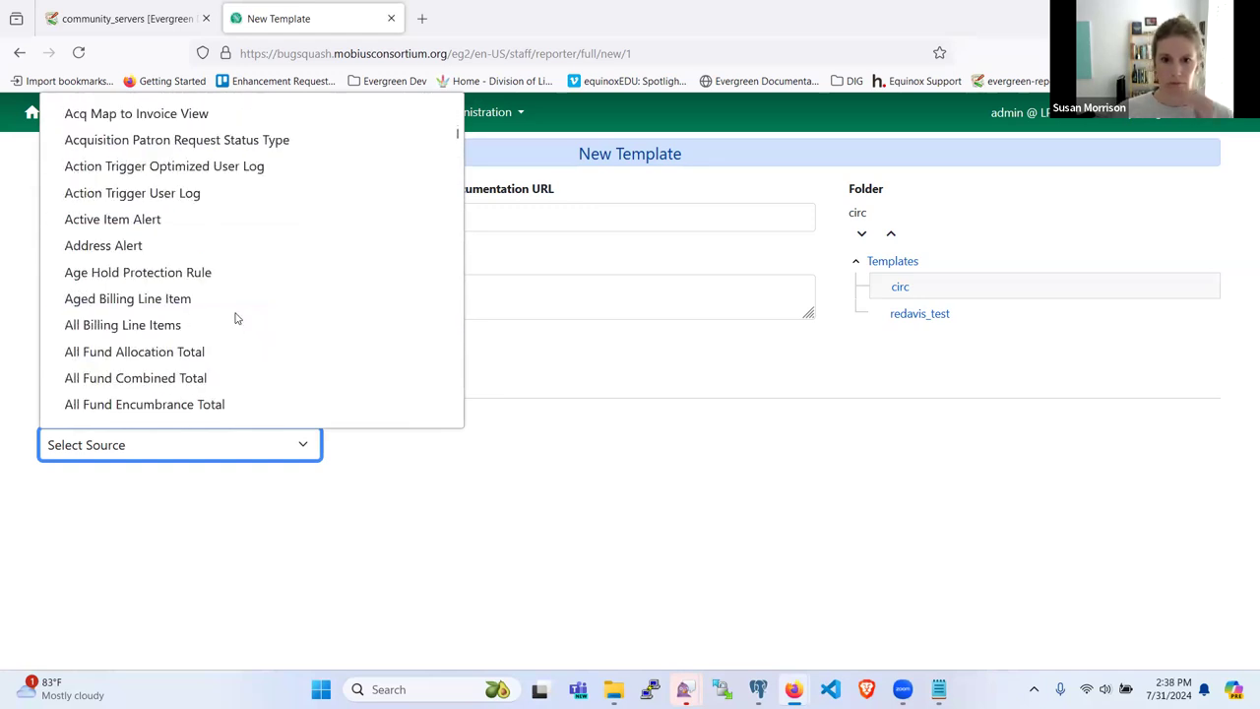
{"action": "scroll", "coordinate": [236, 318], "scroll_direction": "down", "scroll_amount": 6}
{"action": "scroll", "coordinate": [236, 318], "scroll_direction": "up", "scroll_amount": 2}
{"action": "scroll", "coordinate": [237, 318], "scroll_direction": "up", "scroll_amount": 6}
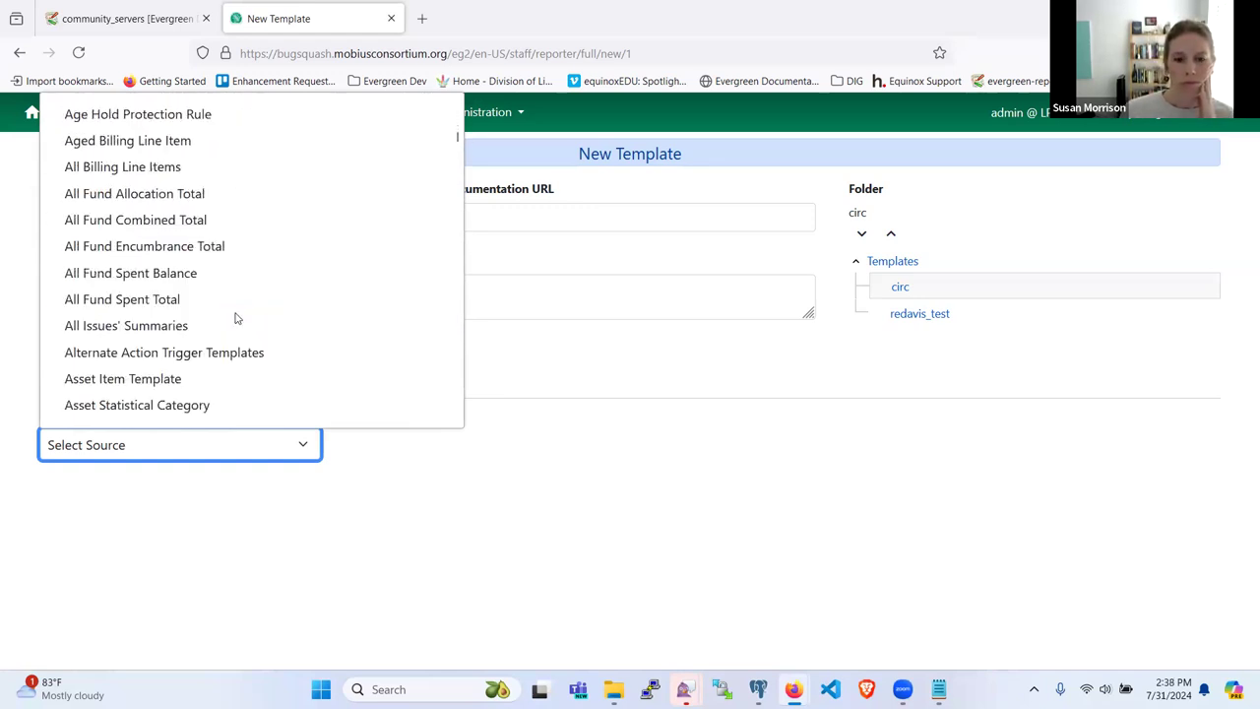
{"action": "scroll", "coordinate": [236, 318], "scroll_direction": "down", "scroll_amount": 11}
{"action": "scroll", "coordinate": [236, 318], "scroll_direction": "down", "scroll_amount": 5}
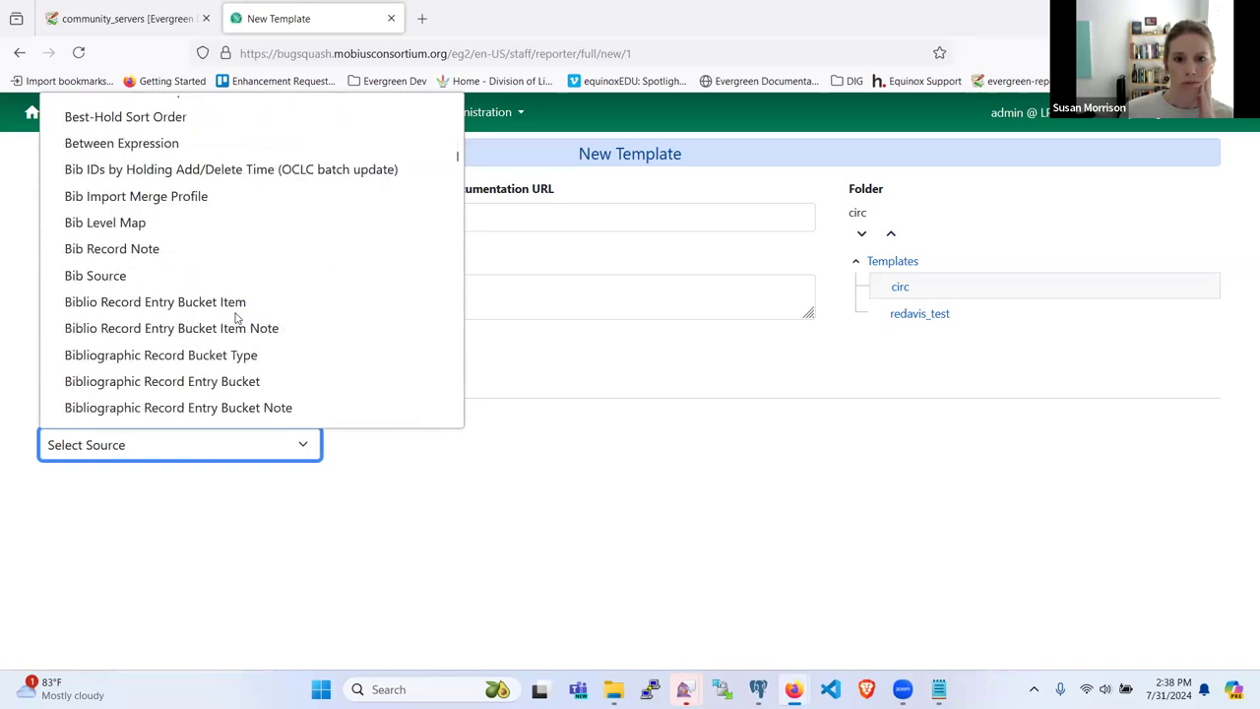
{"action": "scroll", "coordinate": [236, 318], "scroll_direction": "down", "scroll_amount": 2}
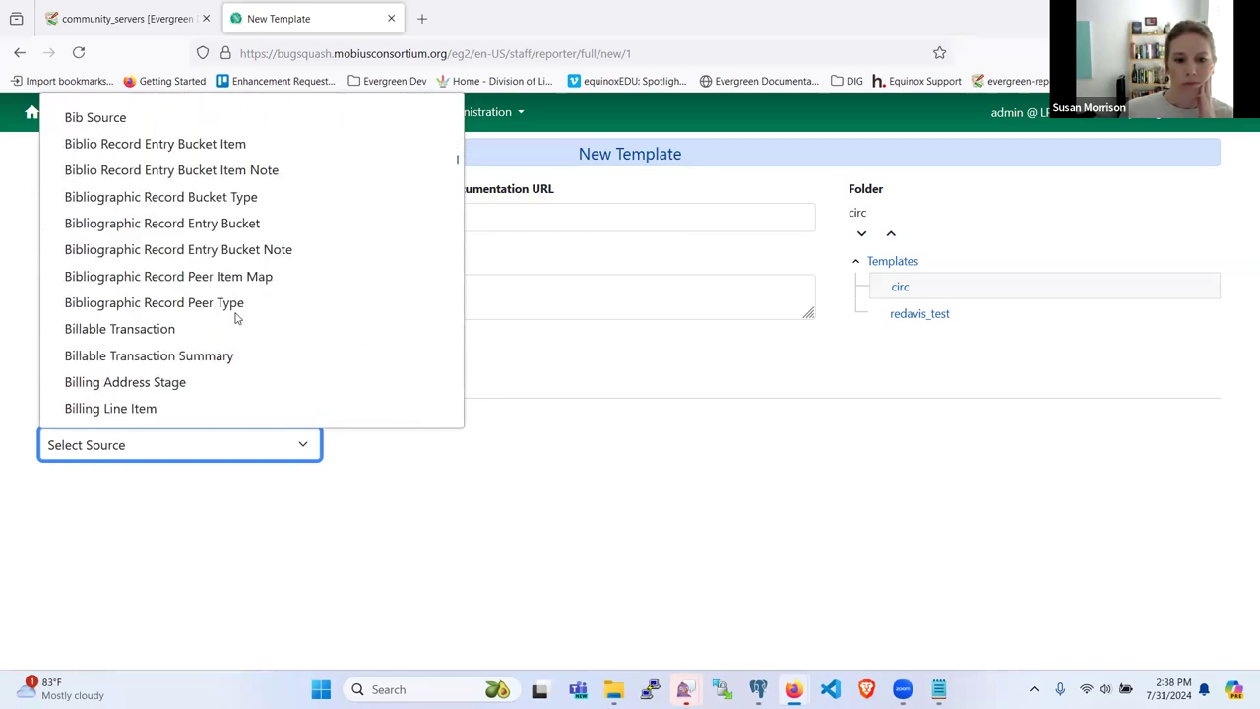
Step: Set Billable Transaction as the source and expand the Circulation Billing link tables
{"action": "left_click", "coordinate": [236, 330]}
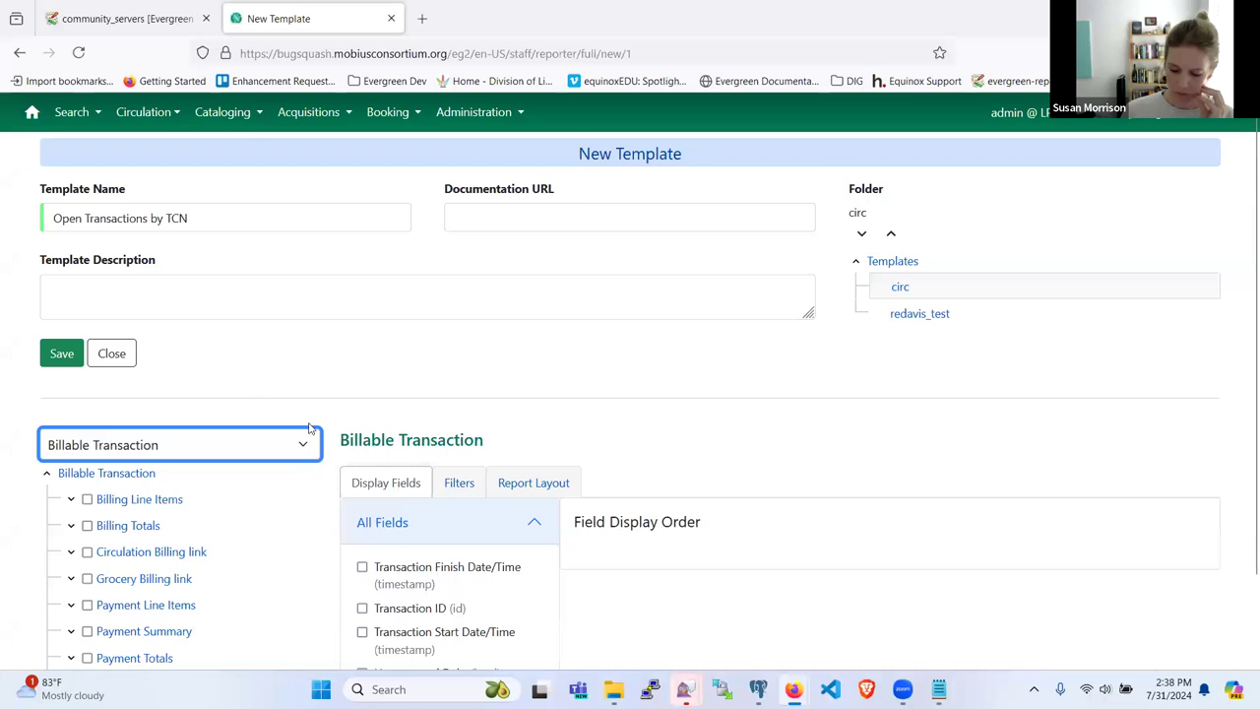
{"action": "scroll", "coordinate": [636, 365], "scroll_direction": "down", "scroll_amount": 2}
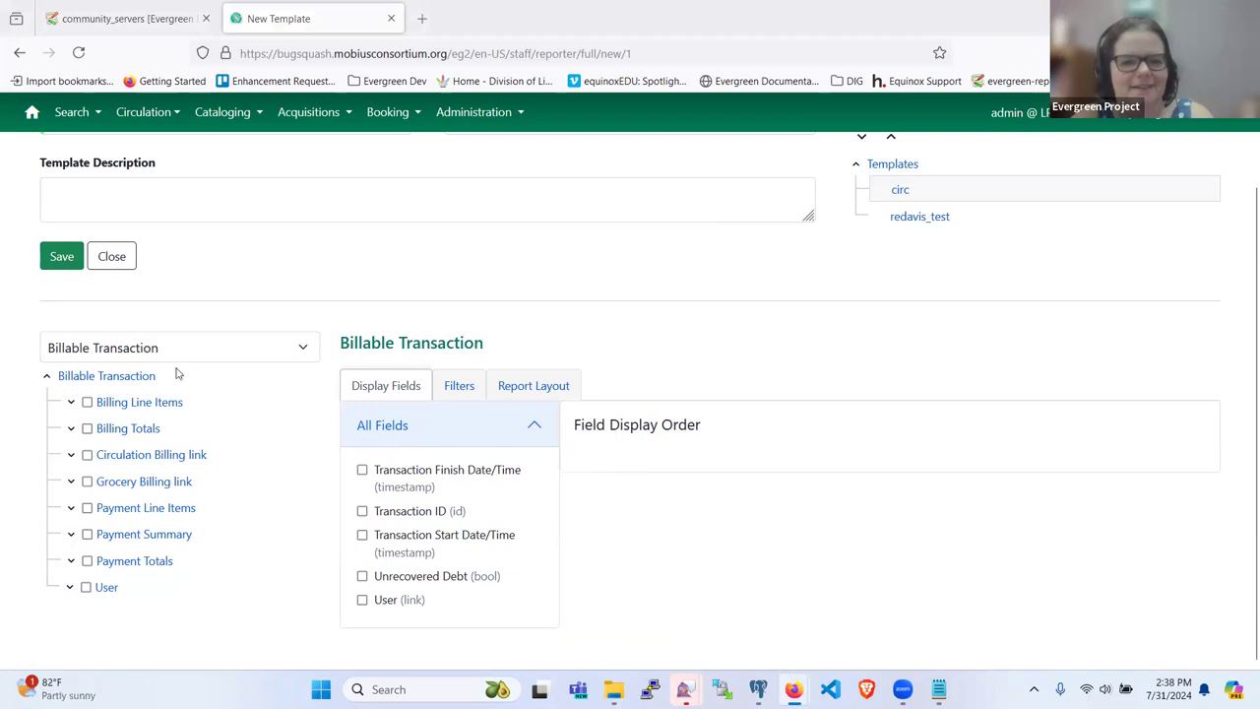
{"action": "left_click", "coordinate": [70, 456]}
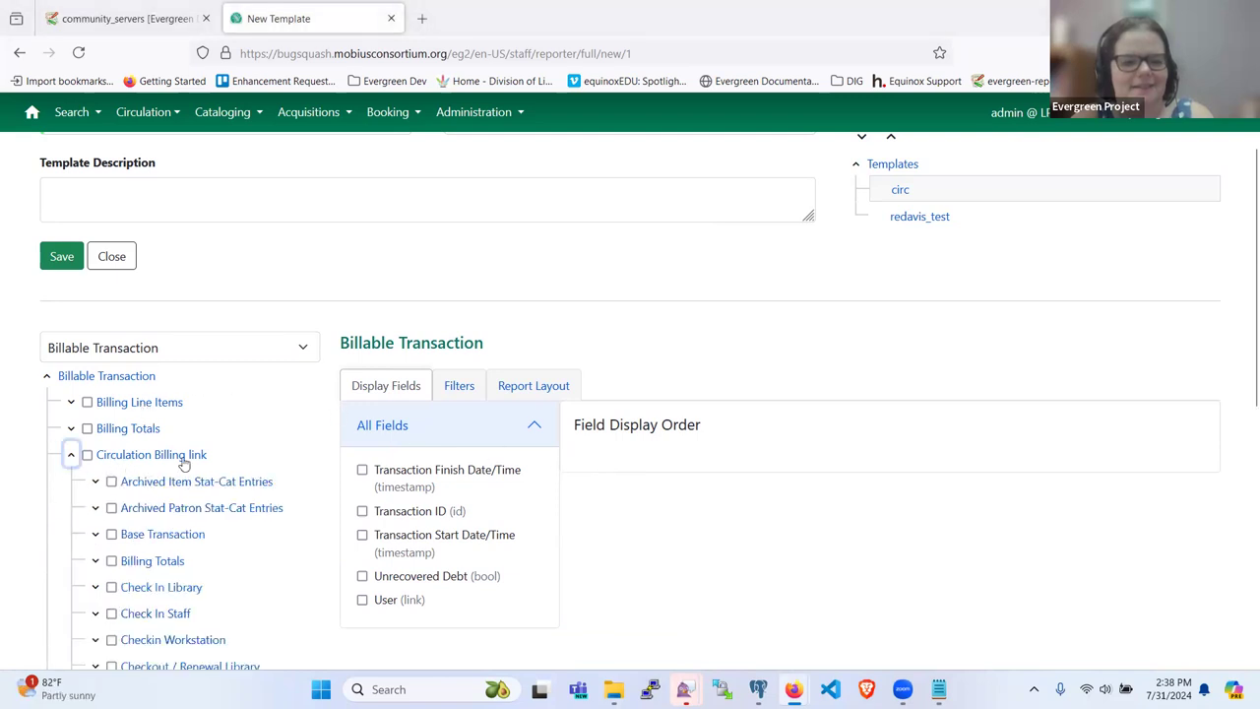
{"action": "scroll", "coordinate": [184, 463], "scroll_direction": "down", "scroll_amount": 3}
{"action": "scroll", "coordinate": [175, 458], "scroll_direction": "up", "scroll_amount": 1}
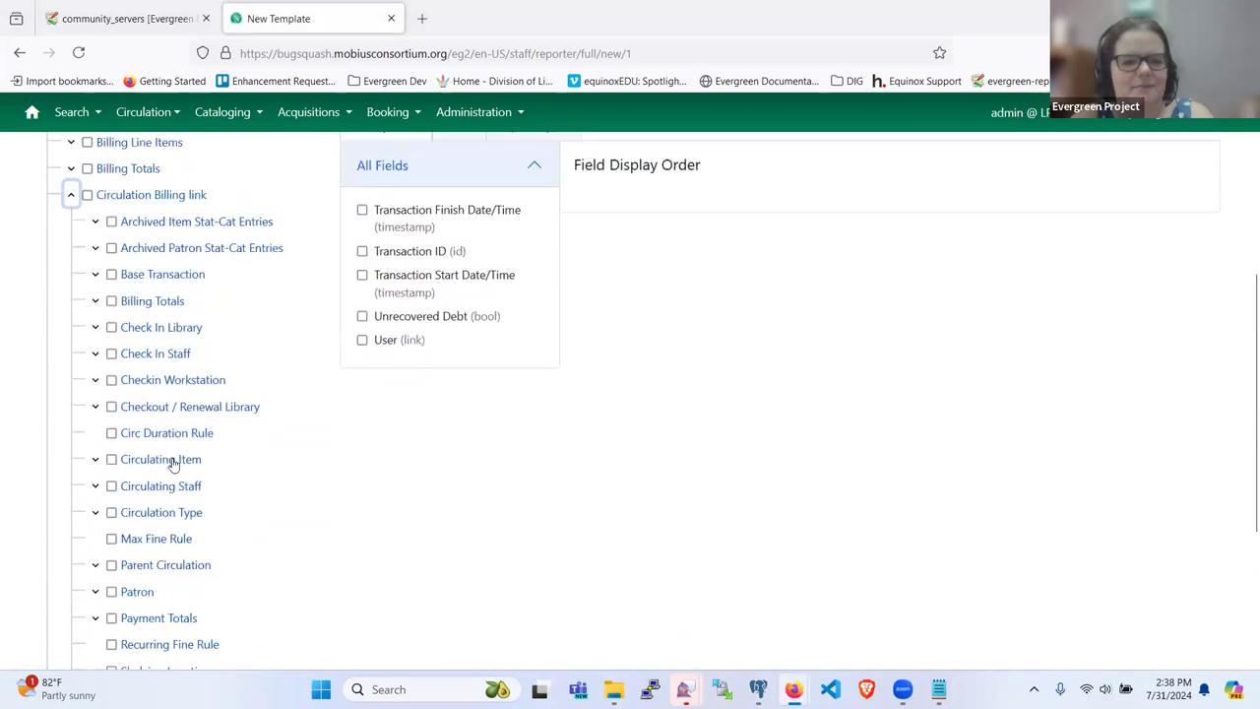
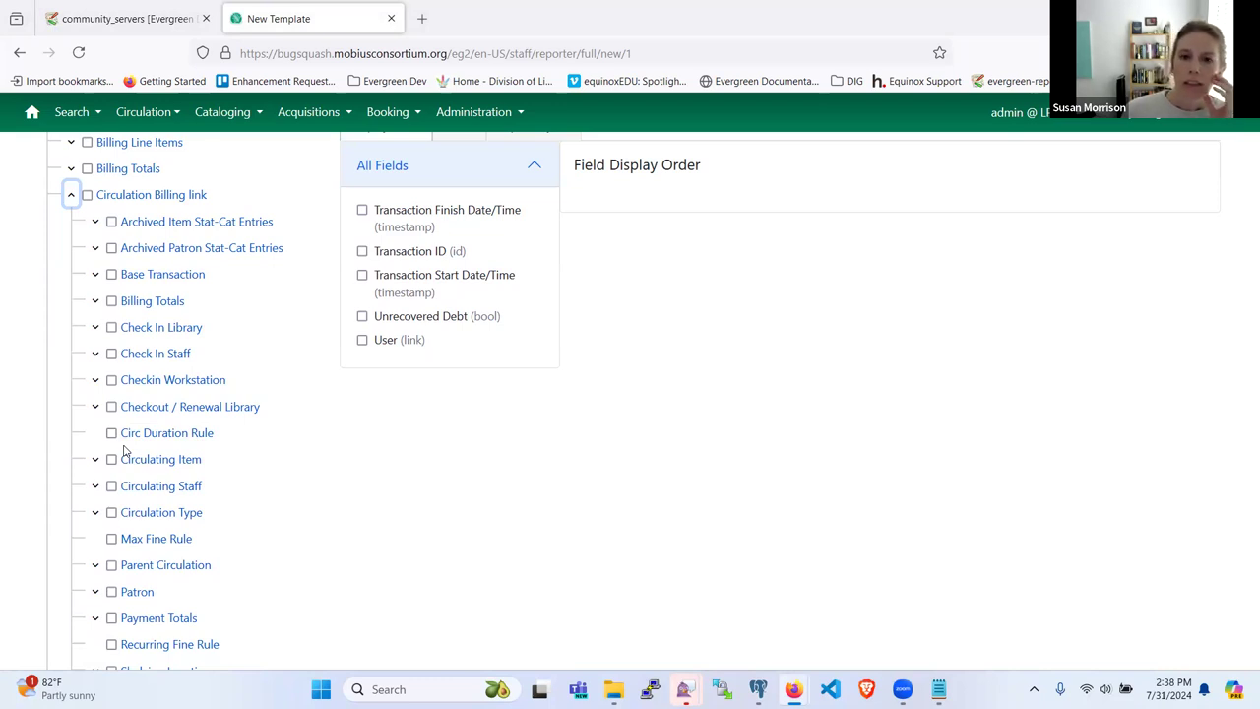
Step: Add the Checkout / Renewal Library's Short (Policy) Name as the template's first display column
{"action": "scroll", "coordinate": [243, 424], "scroll_direction": "up", "scroll_amount": 2}
{"action": "scroll", "coordinate": [242, 424], "scroll_direction": "down", "scroll_amount": 2}
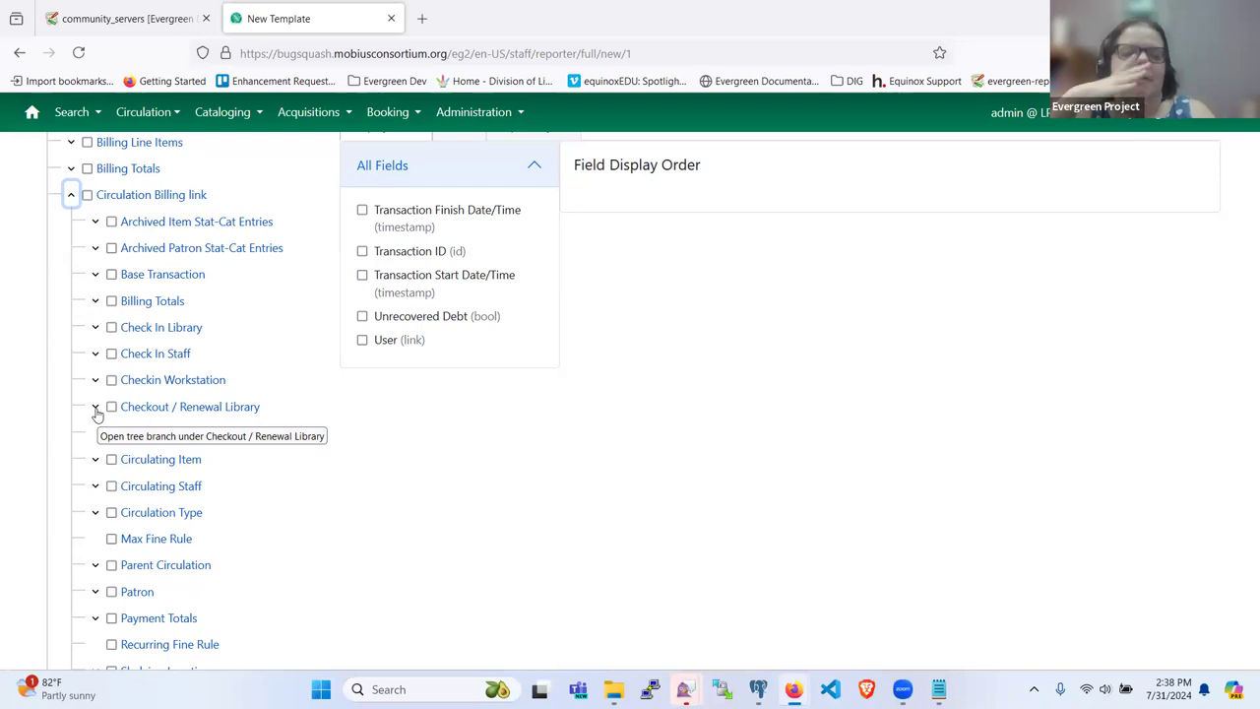
{"action": "left_click", "coordinate": [95, 407]}
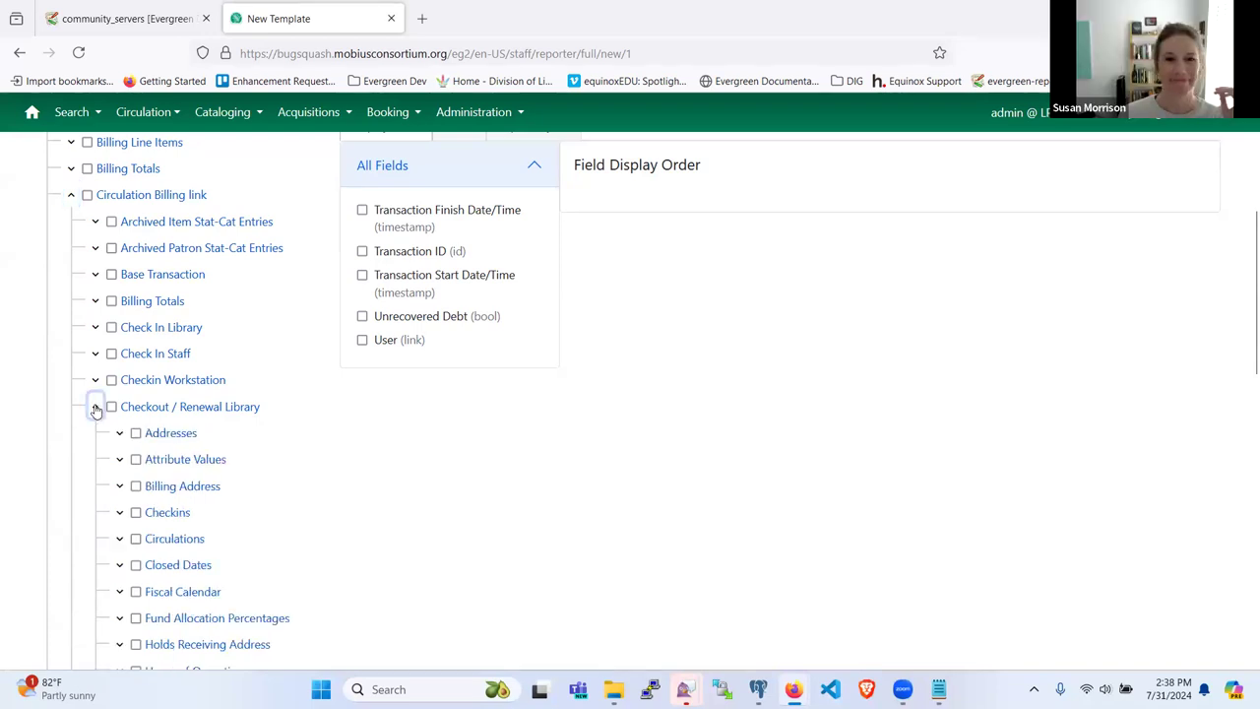
{"action": "left_click", "coordinate": [95, 407]}
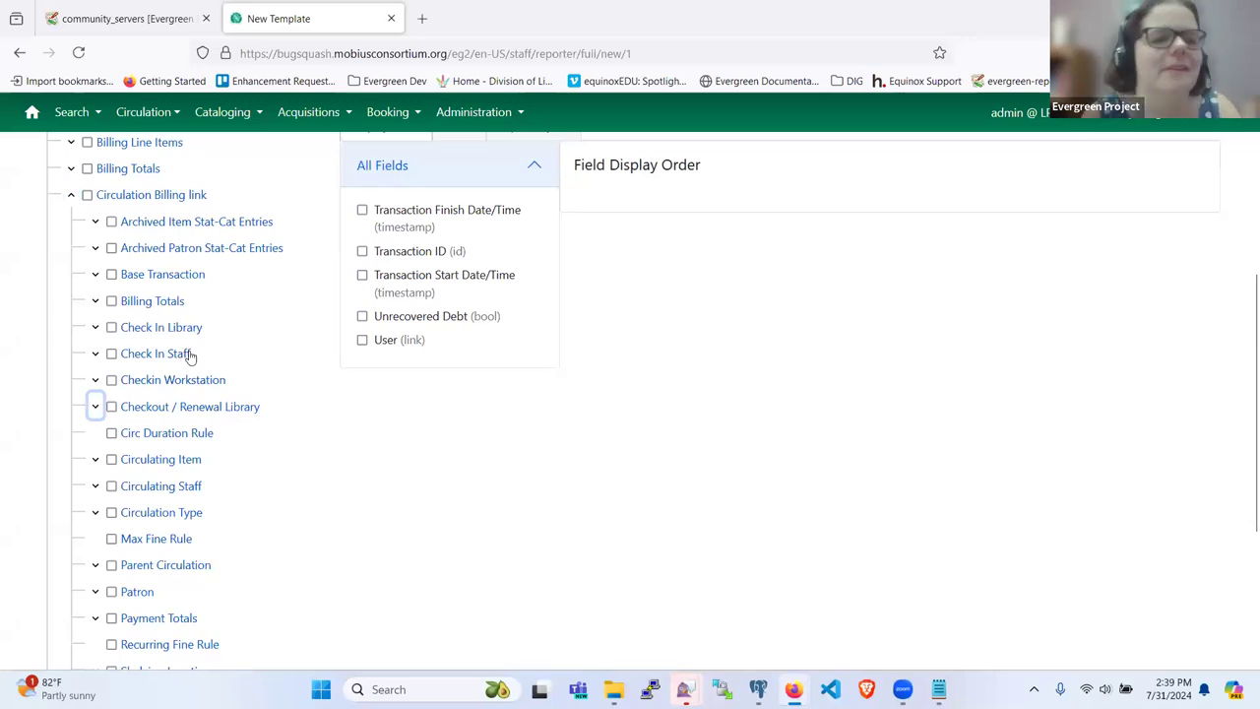
{"action": "left_click", "coordinate": [154, 411]}
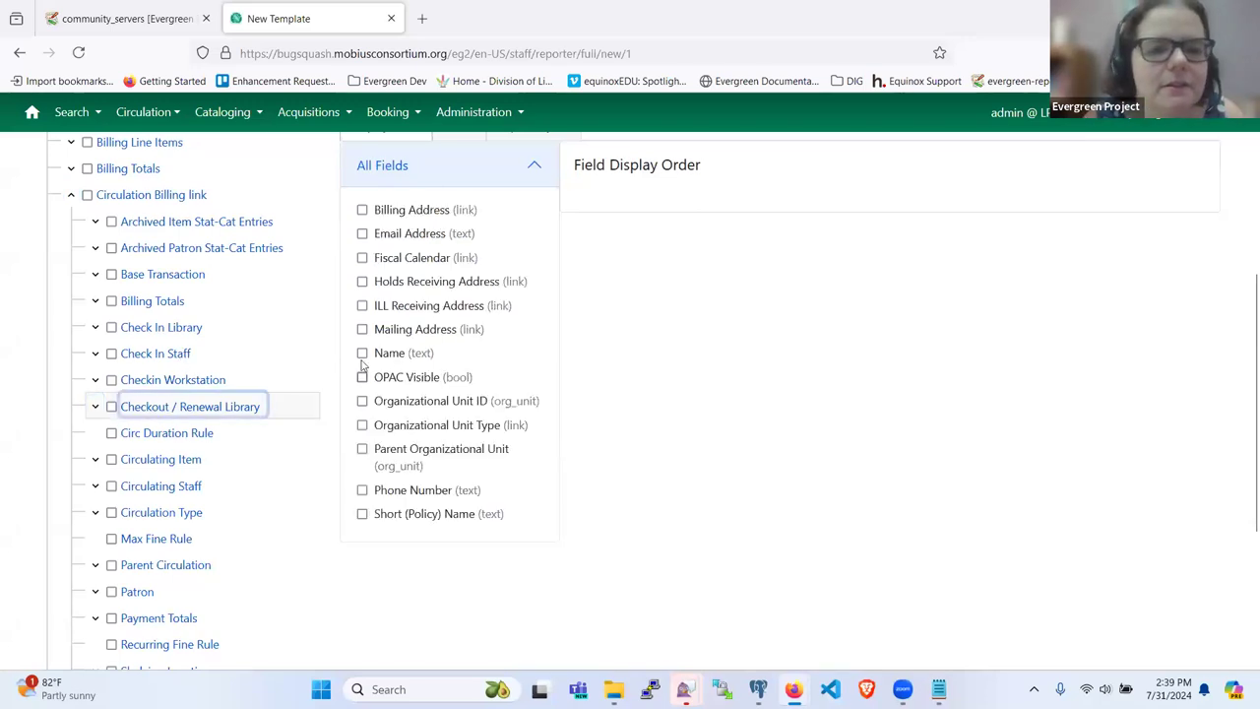
{"action": "left_click", "coordinate": [392, 514]}
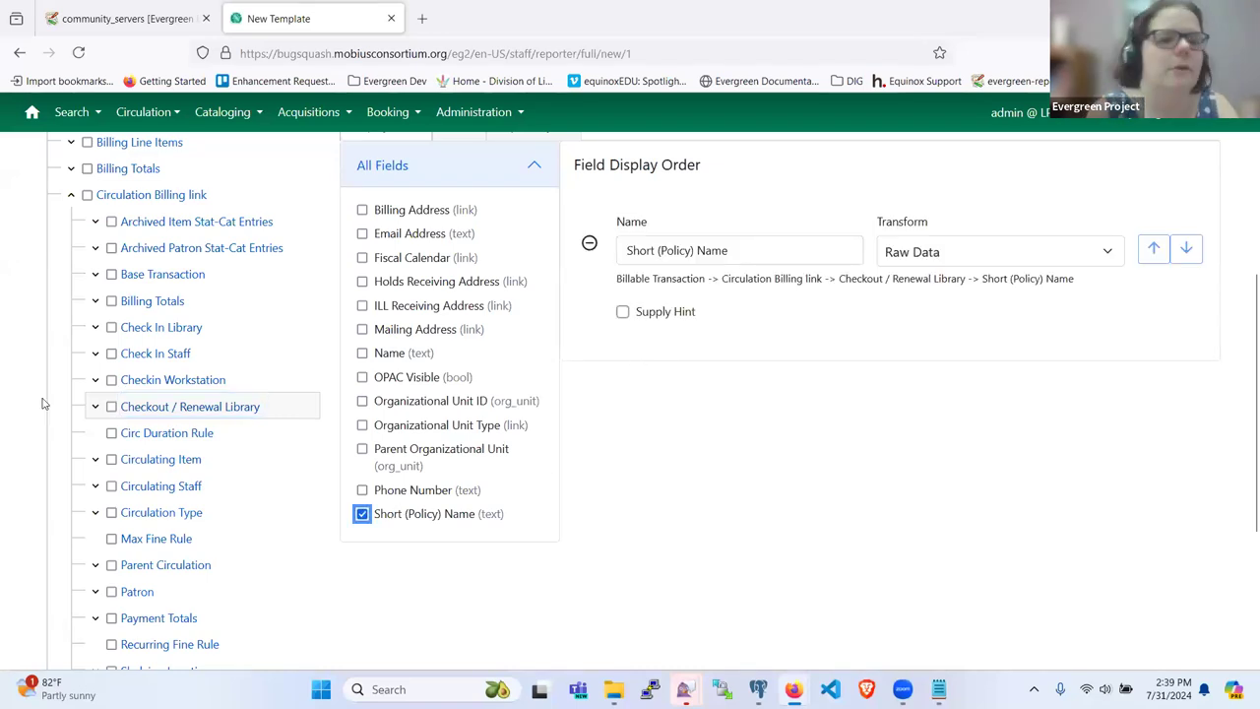
Step: Expand Circulating Item, then Call Number/Volume, then Bib Record in the source tree
{"action": "scroll", "coordinate": [115, 433], "scroll_direction": "down", "scroll_amount": 3}
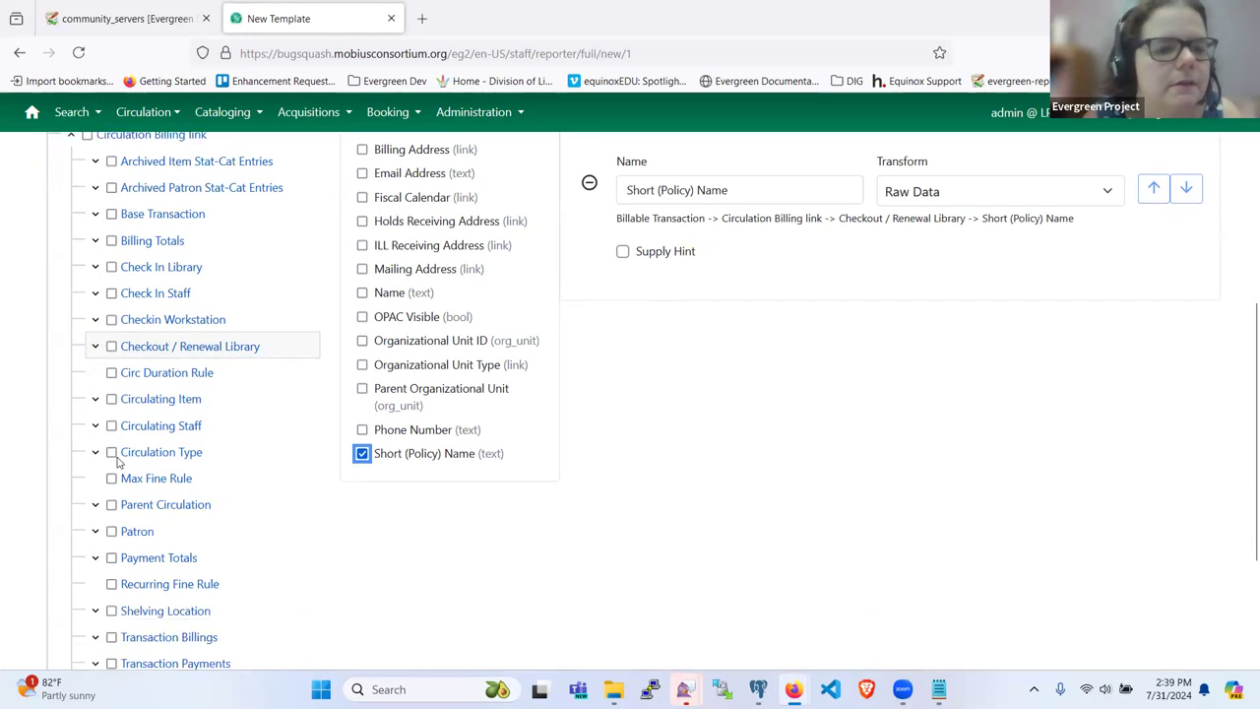
{"action": "scroll", "coordinate": [116, 455], "scroll_direction": "up", "scroll_amount": 3}
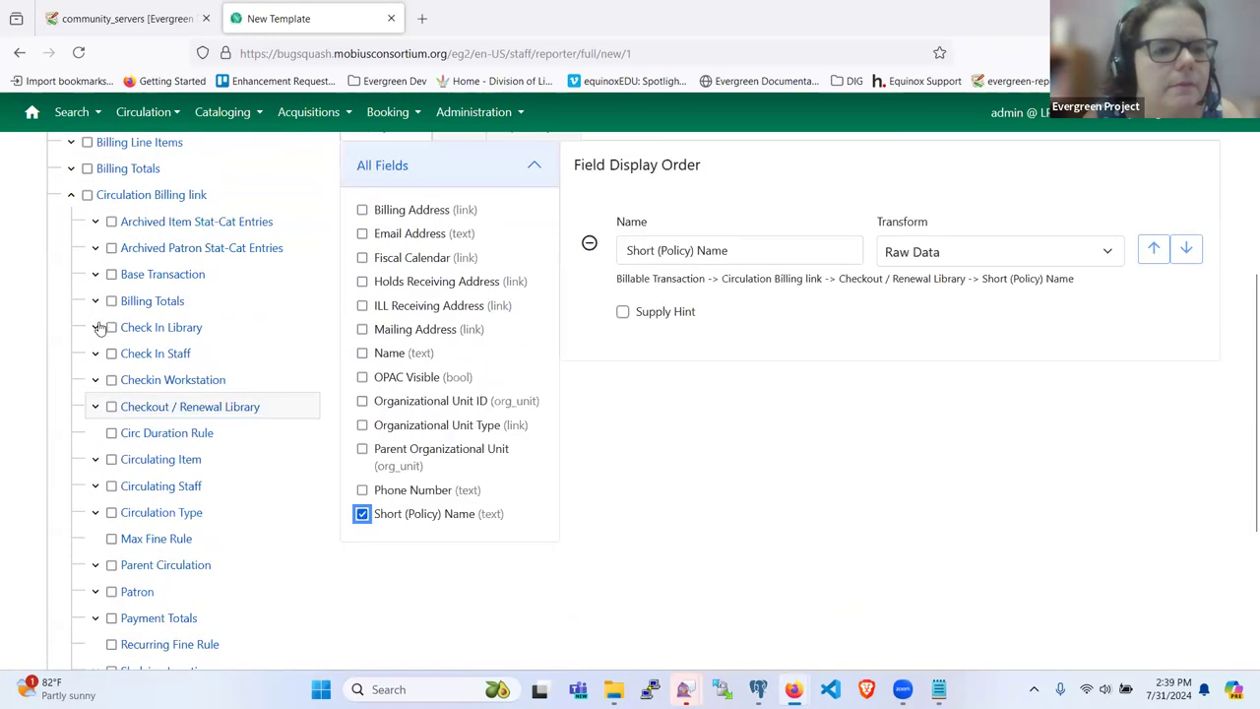
{"action": "left_click", "coordinate": [96, 459]}
{"action": "scroll", "coordinate": [99, 467], "scroll_direction": "down", "scroll_amount": 2}
{"action": "scroll", "coordinate": [99, 468], "scroll_direction": "down", "scroll_amount": 2}
{"action": "scroll", "coordinate": [118, 325], "scroll_direction": "up", "scroll_amount": 1}
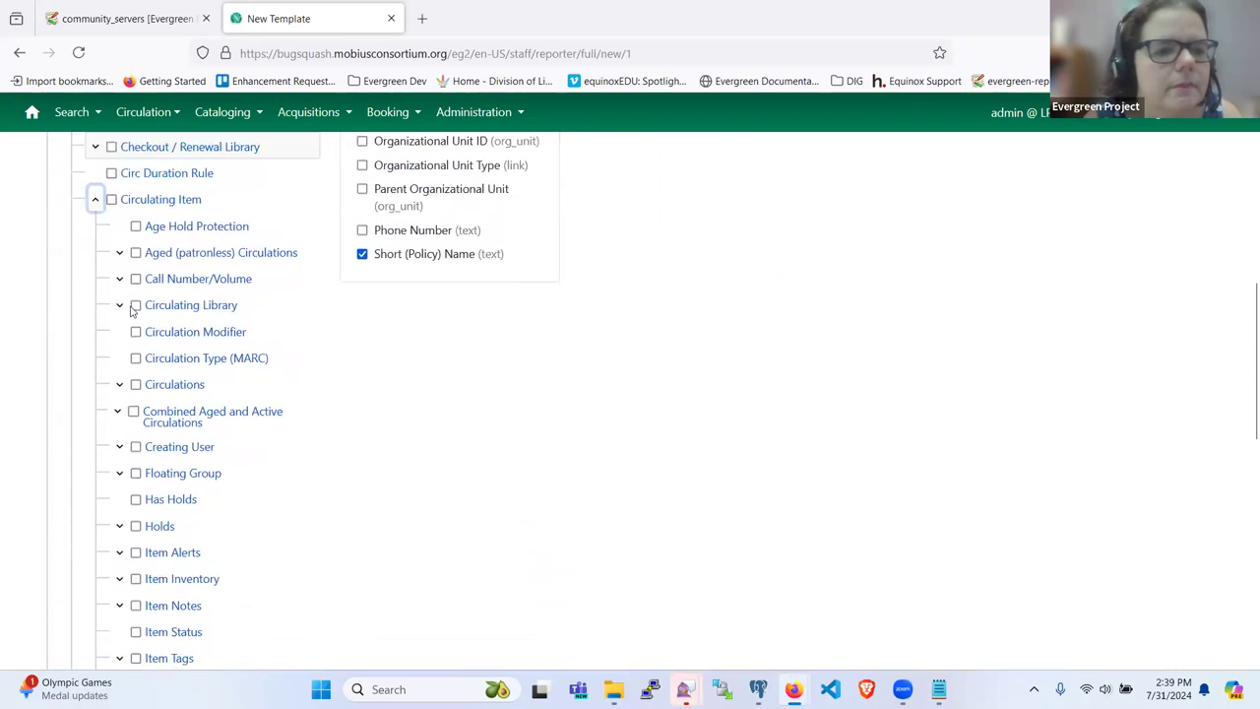
{"action": "left_click", "coordinate": [123, 281]}
{"action": "scroll", "coordinate": [130, 384], "scroll_direction": "down", "scroll_amount": 3}
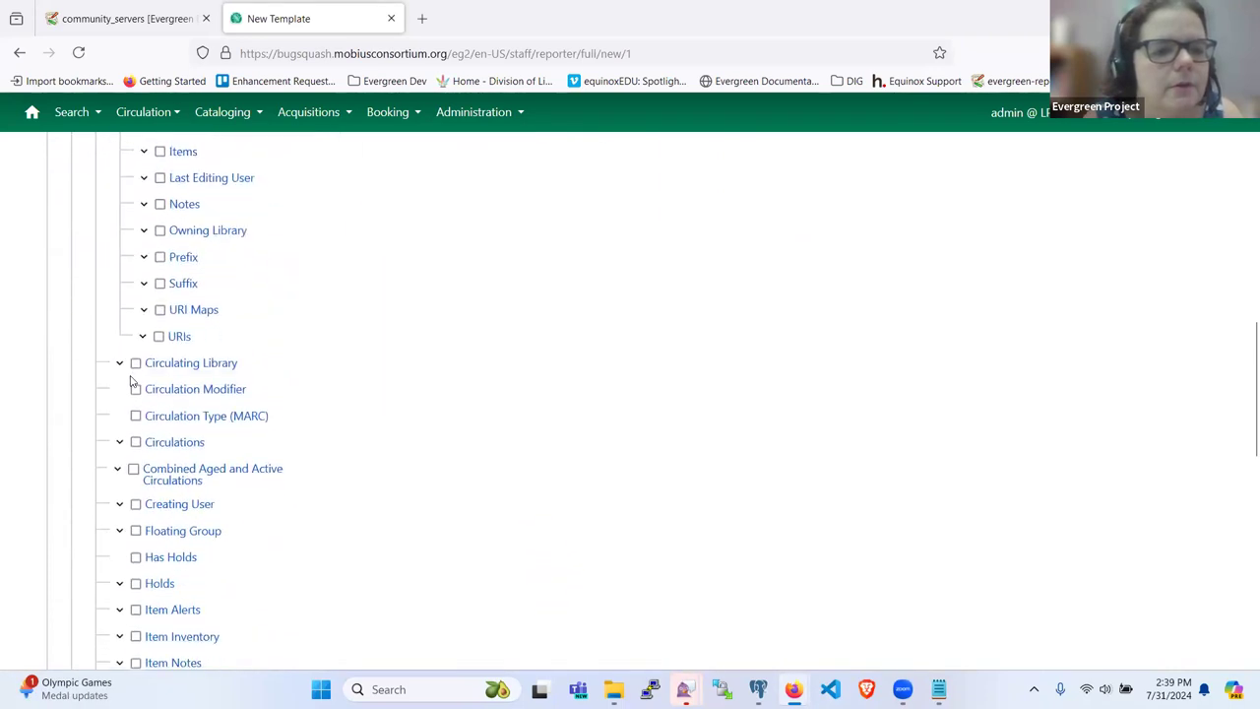
{"action": "scroll", "coordinate": [158, 361], "scroll_direction": "up", "scroll_amount": 1}
{"action": "scroll", "coordinate": [151, 342], "scroll_direction": "up", "scroll_amount": 1}
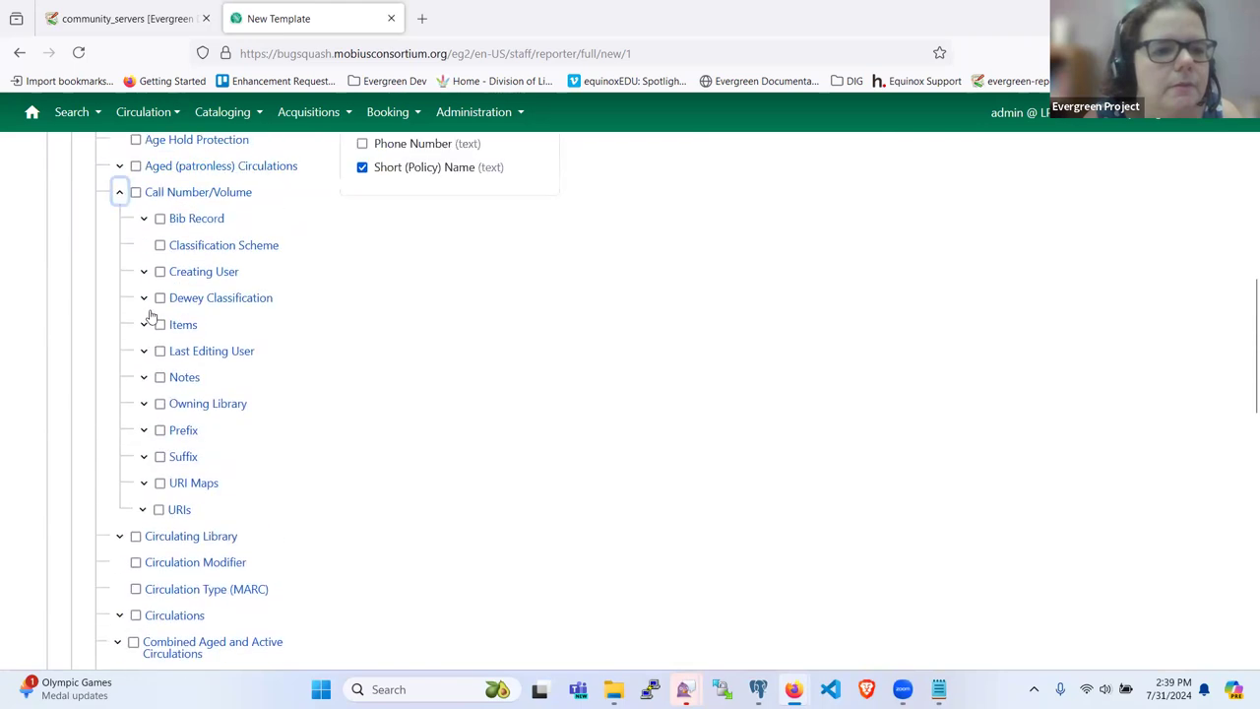
{"action": "left_click", "coordinate": [143, 218]}
{"action": "scroll", "coordinate": [169, 394], "scroll_direction": "down", "scroll_amount": 5}
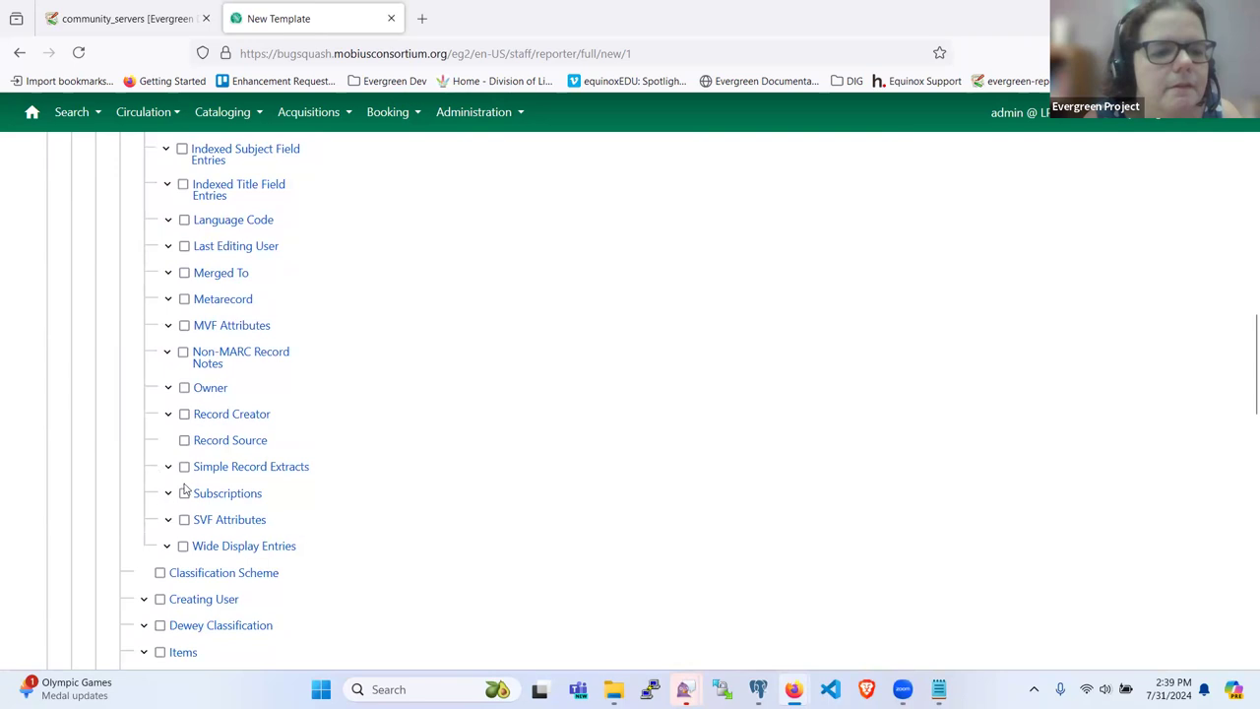
Step: Add TCN Value and Title Proper (normalized) from Simple Record Extracts as display columns
{"action": "left_click", "coordinate": [169, 468]}
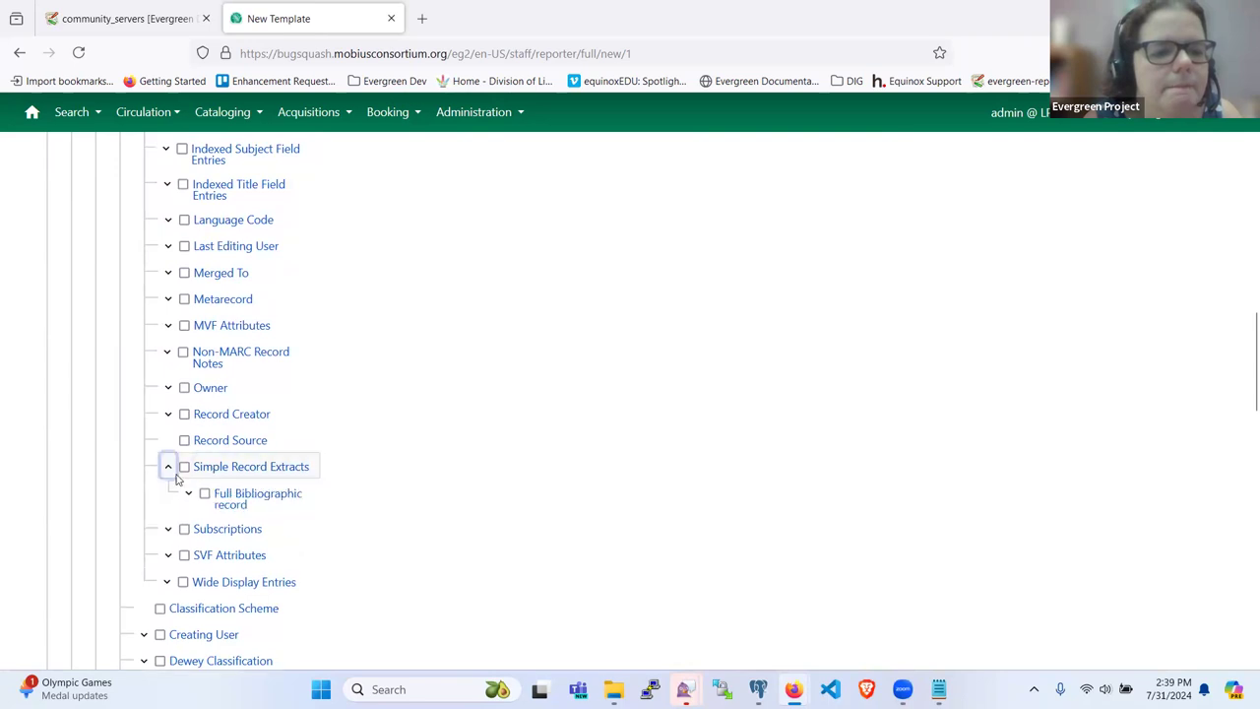
{"action": "scroll", "coordinate": [177, 480], "scroll_direction": "down", "scroll_amount": 1}
{"action": "scroll", "coordinate": [595, 354], "scroll_direction": "up", "scroll_amount": 15}
{"action": "scroll", "coordinate": [594, 354], "scroll_direction": "down", "scroll_amount": 4}
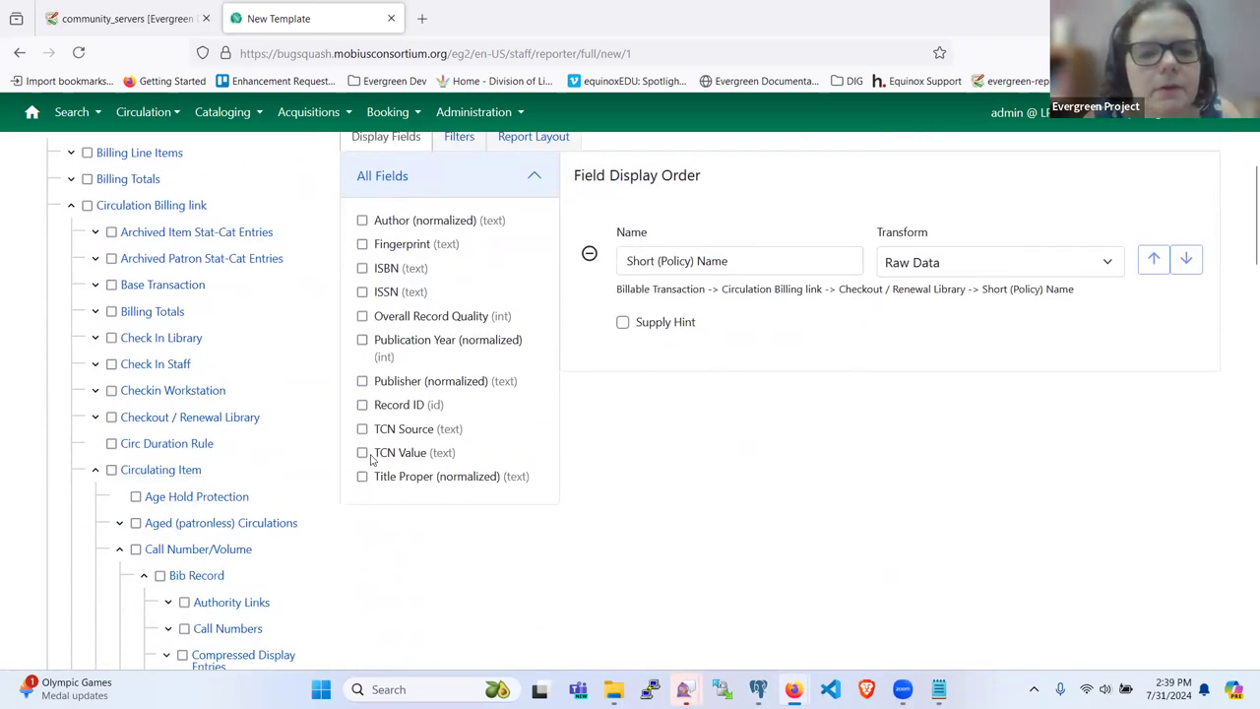
{"action": "left_click", "coordinate": [362, 453]}
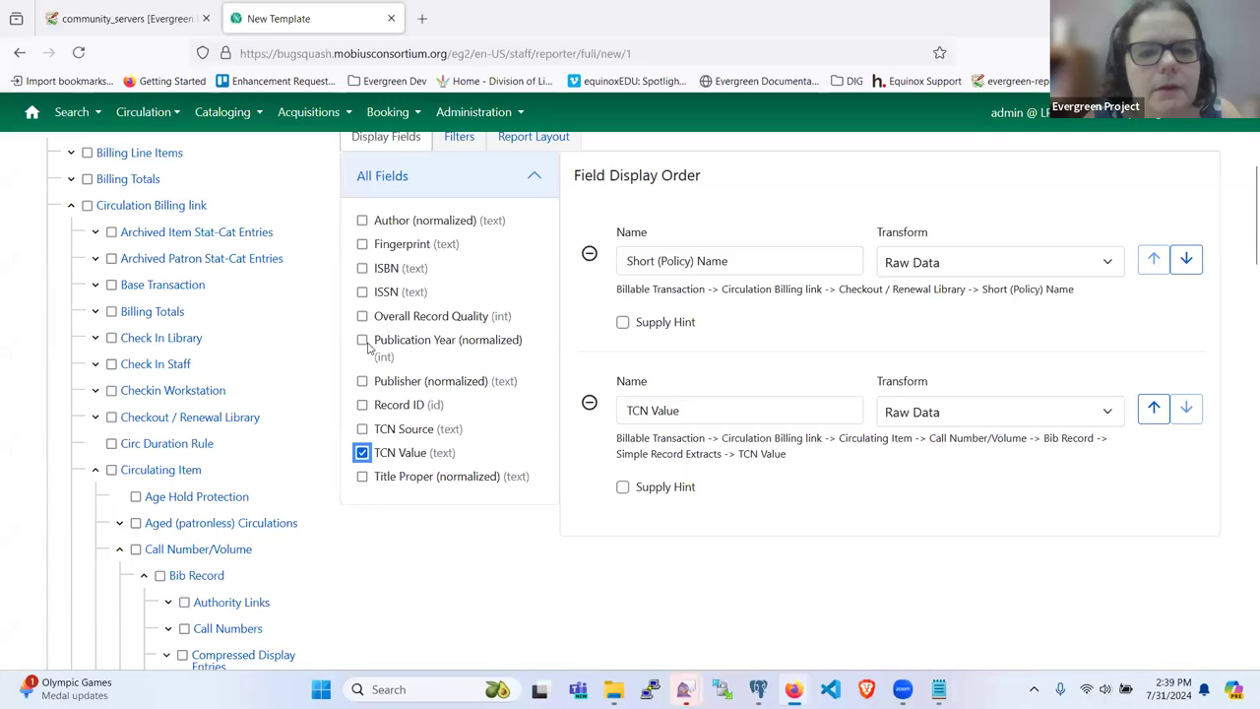
{"action": "left_click", "coordinate": [362, 476]}
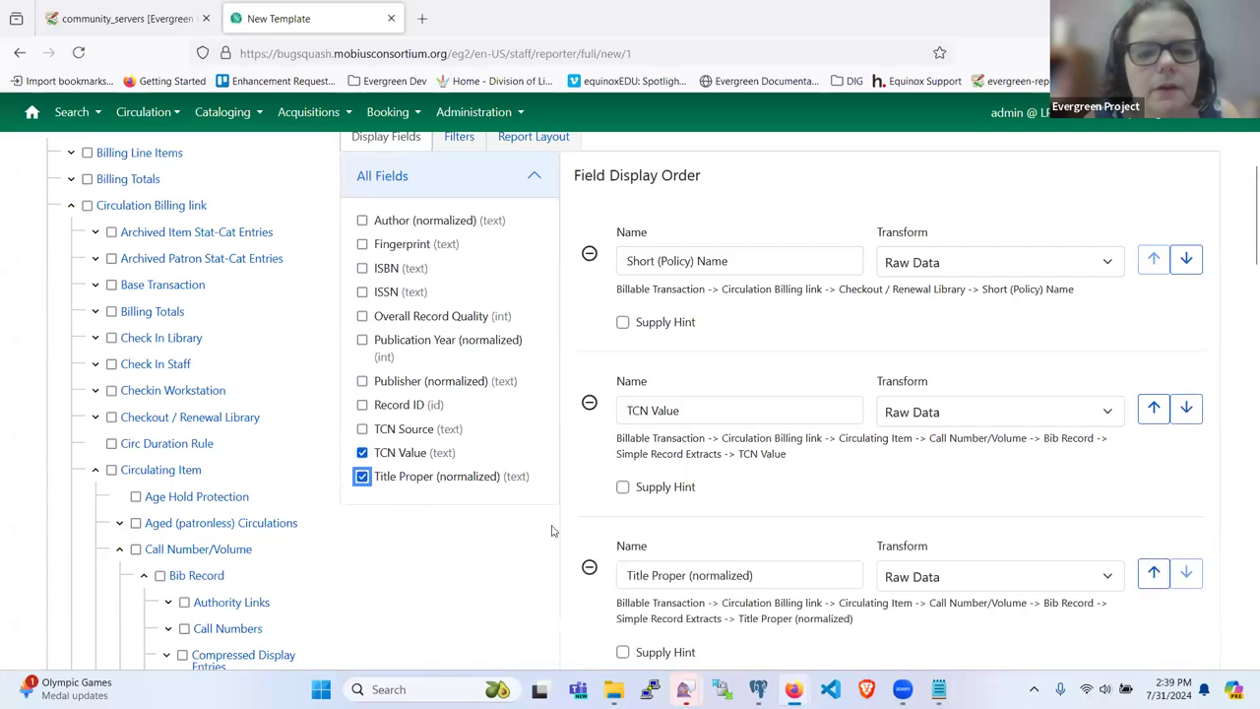
{"action": "scroll", "coordinate": [665, 482], "scroll_direction": "down", "scroll_amount": 1}
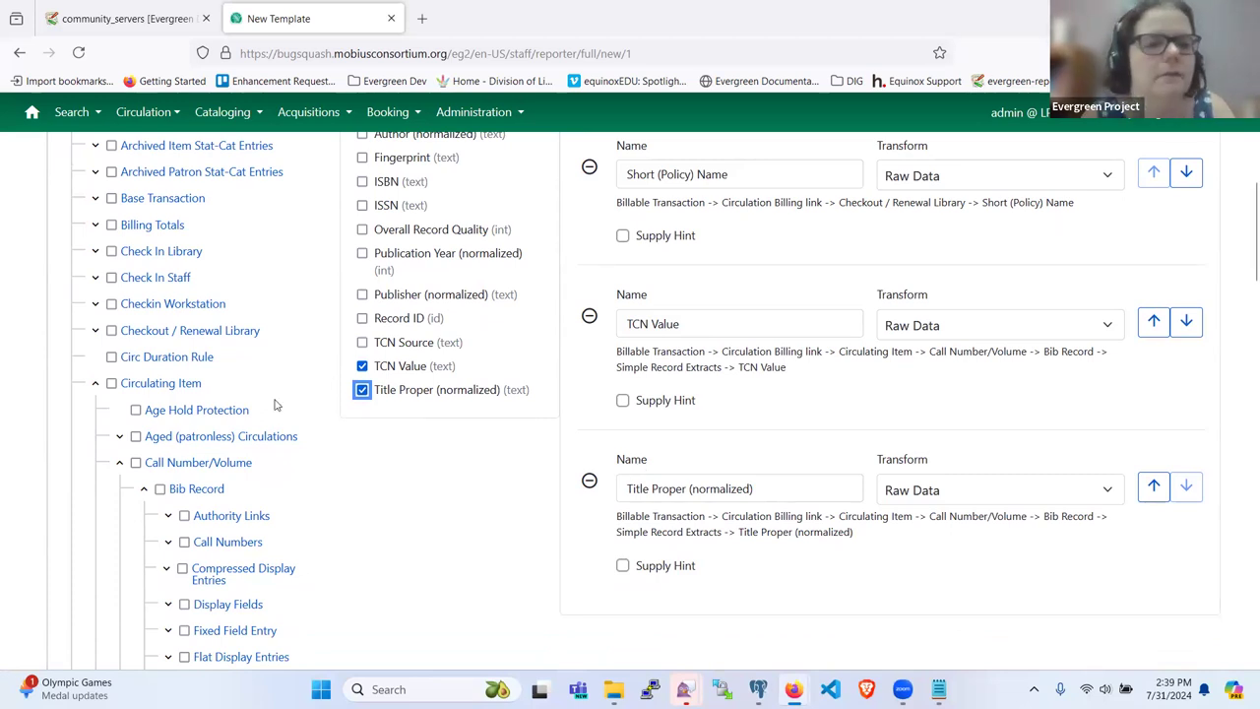
Step: Add the Circulating Item's Barcode as a display column
{"action": "left_click", "coordinate": [147, 385]}
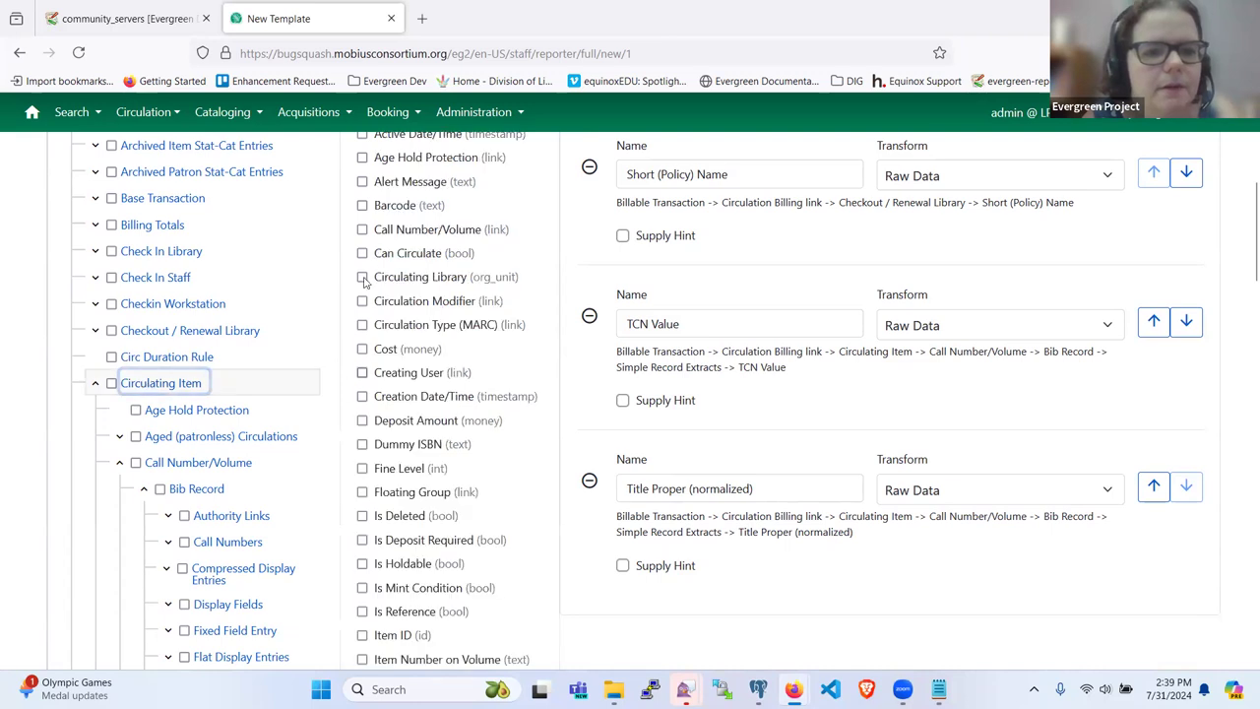
{"action": "left_click", "coordinate": [362, 206]}
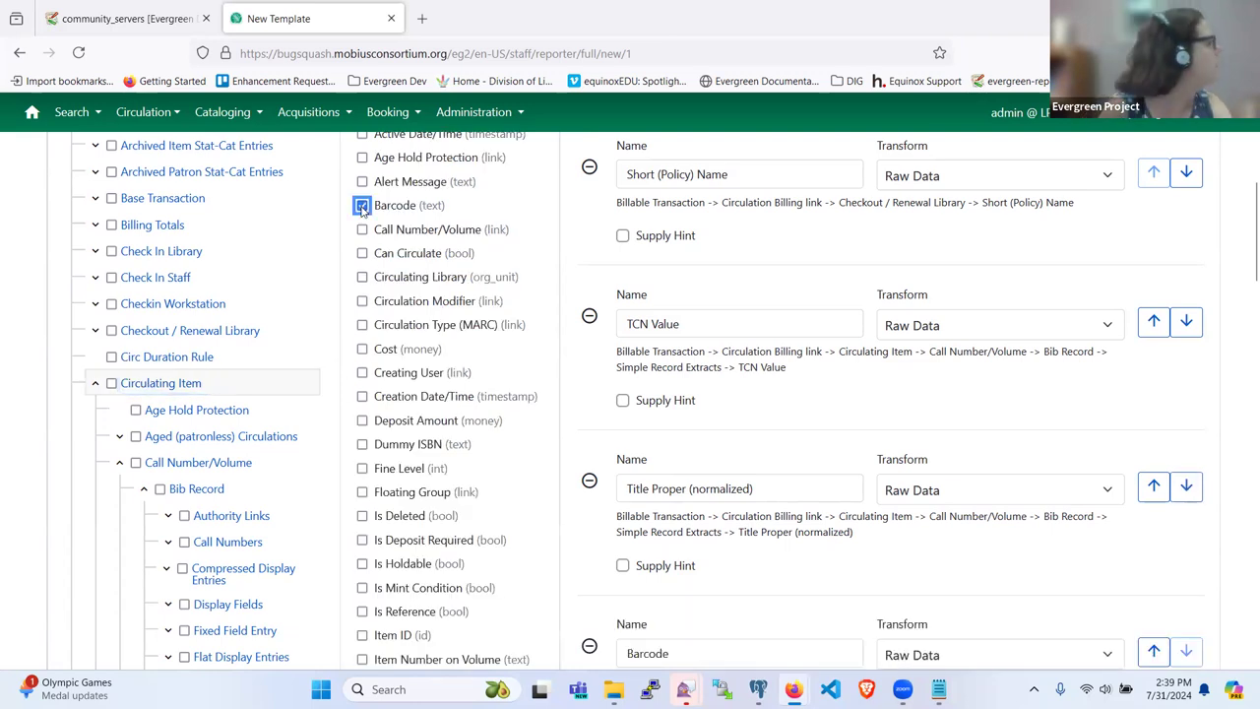
{"action": "scroll", "coordinate": [120, 350], "scroll_direction": "up", "scroll_amount": 5}
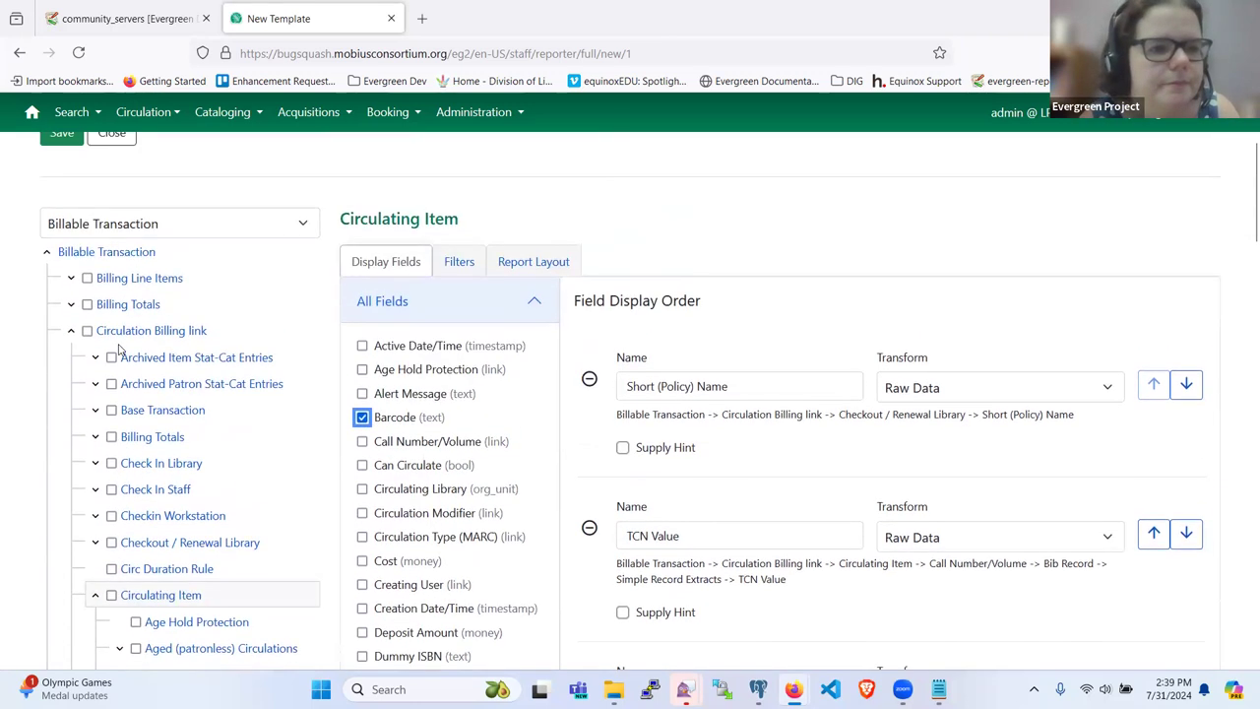
{"action": "scroll", "coordinate": [120, 351], "scroll_direction": "down", "scroll_amount": 7}
{"action": "scroll", "coordinate": [120, 350], "scroll_direction": "down", "scroll_amount": 20}
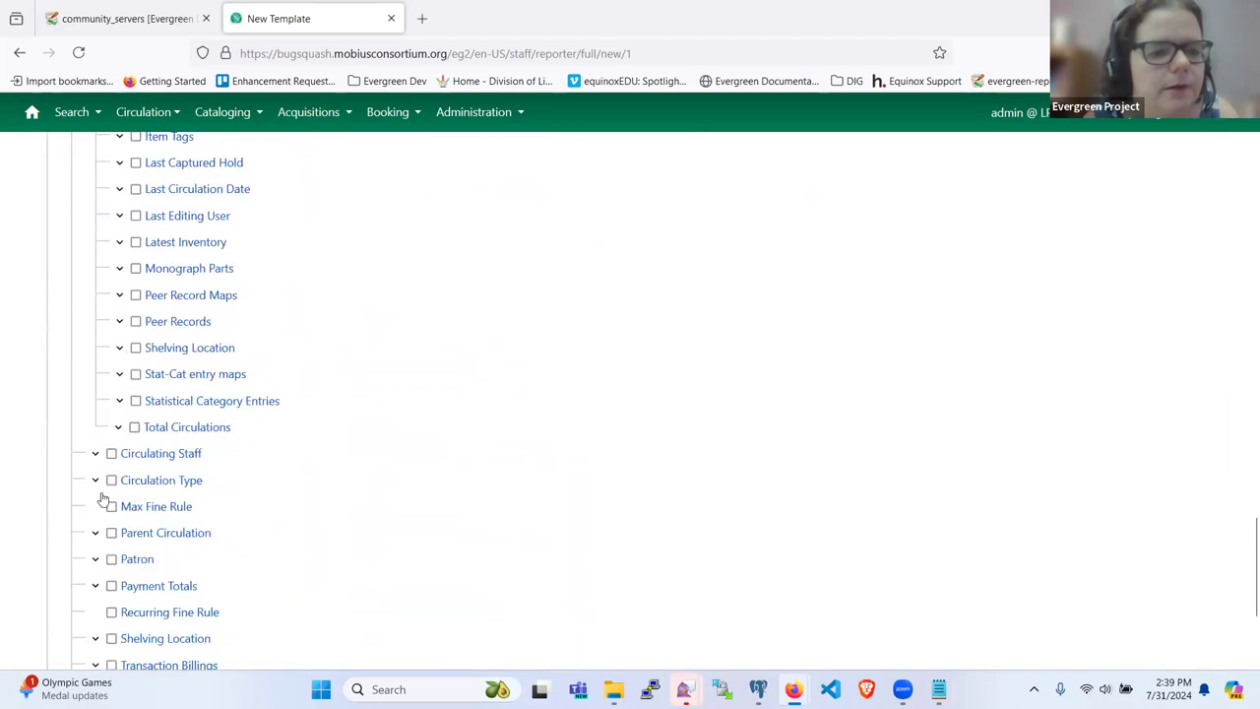
{"action": "scroll", "coordinate": [98, 457], "scroll_direction": "down", "scroll_amount": 6}
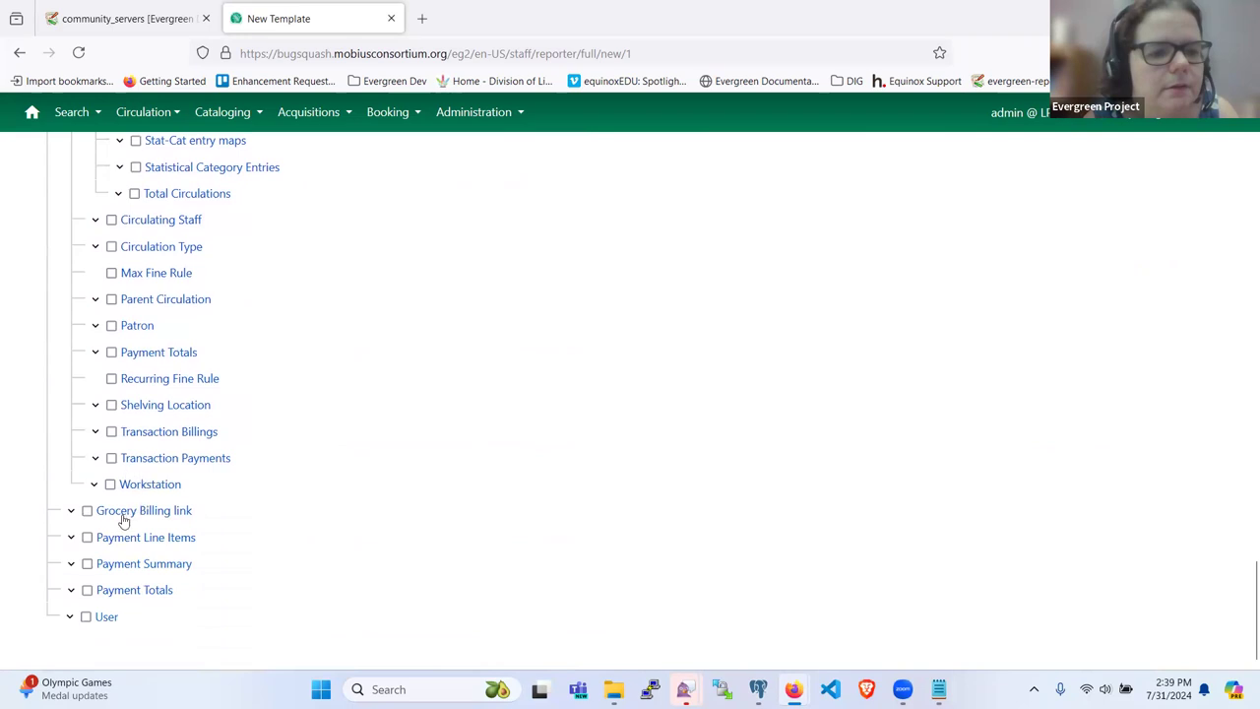
Step: Add Payment Summary's Transaction ID, Transaction Start Time and Balance Owed columns, then switch to Filters
{"action": "left_click", "coordinate": [118, 565]}
{"action": "scroll", "coordinate": [324, 515], "scroll_direction": "up", "scroll_amount": 15}
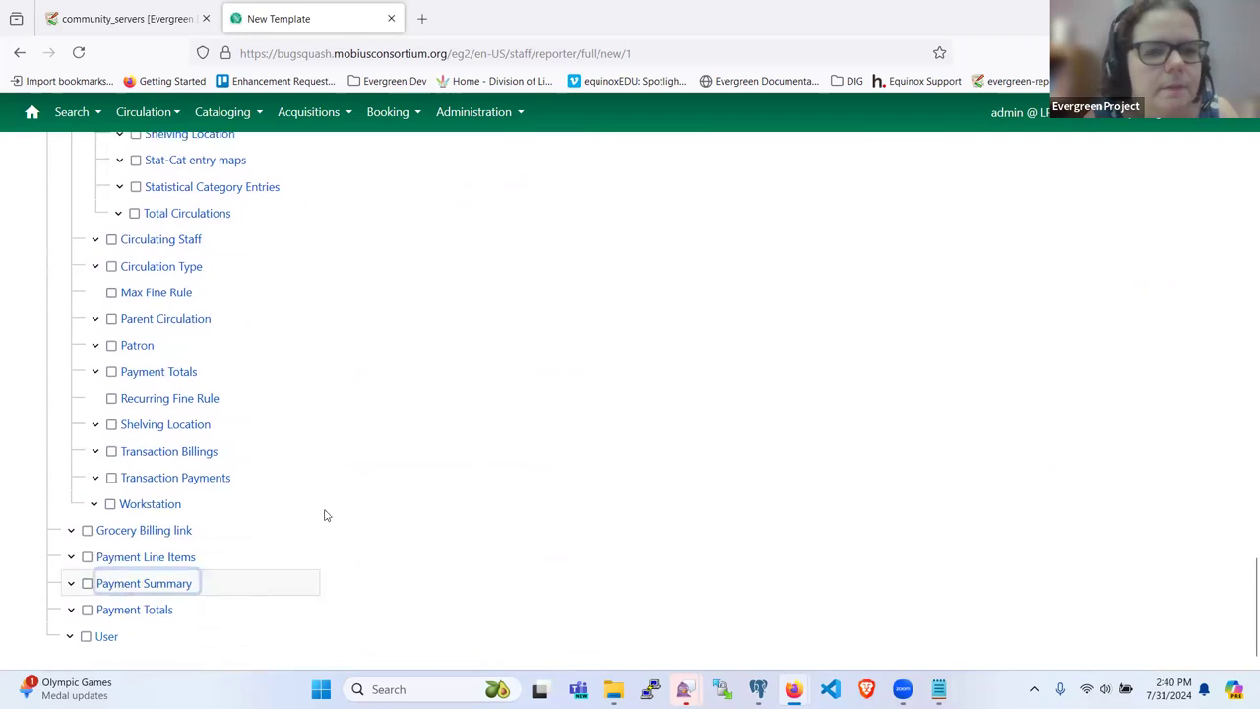
{"action": "scroll", "coordinate": [324, 514], "scroll_direction": "up", "scroll_amount": 3}
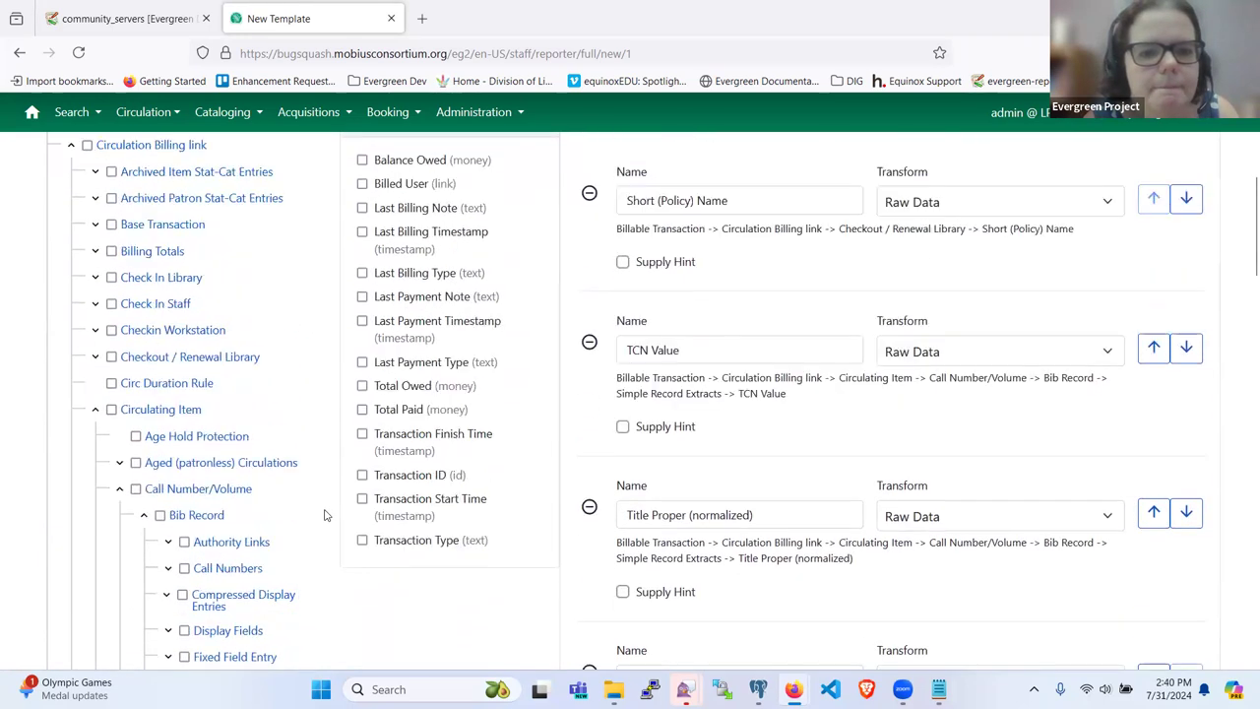
{"action": "left_click", "coordinate": [424, 476]}
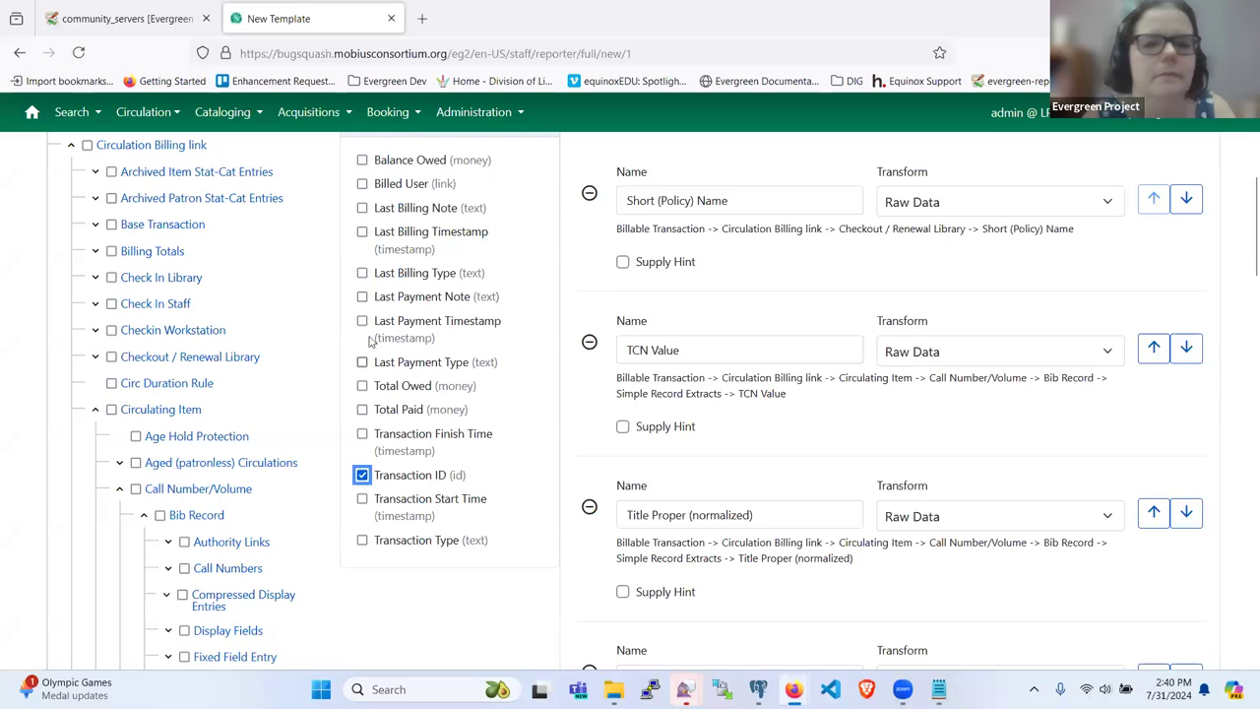
{"action": "left_click", "coordinate": [363, 500]}
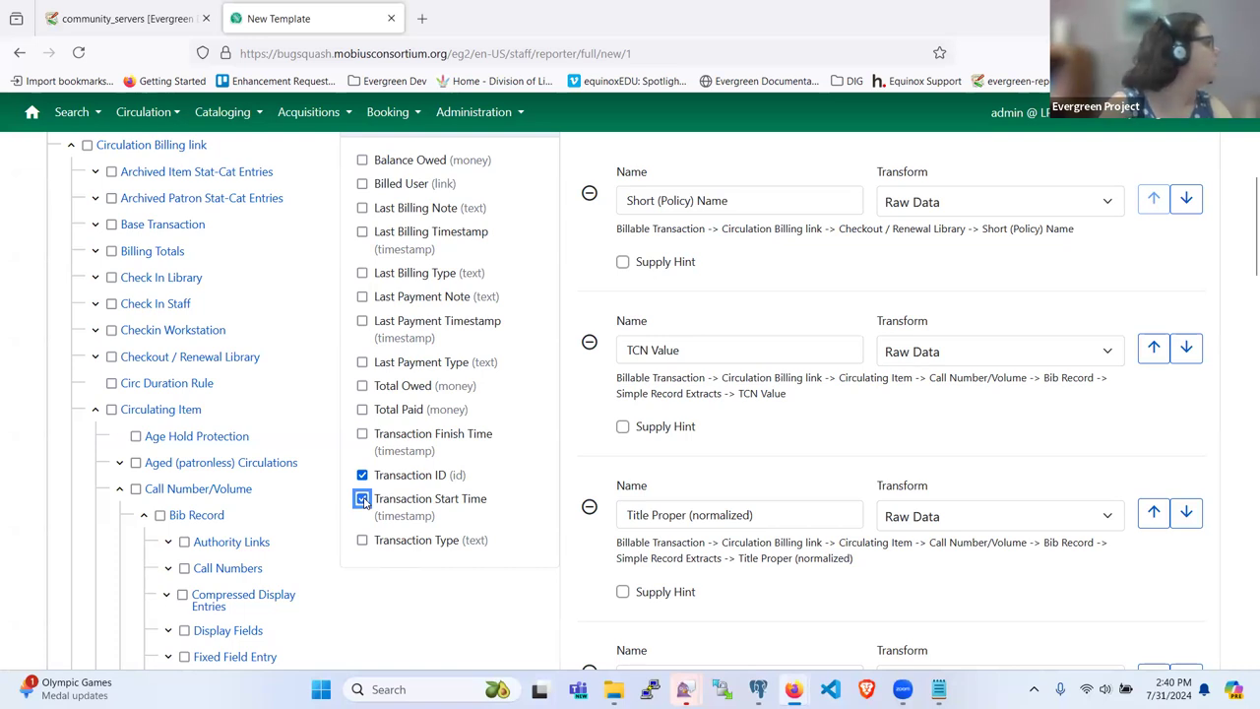
{"action": "left_click", "coordinate": [362, 160]}
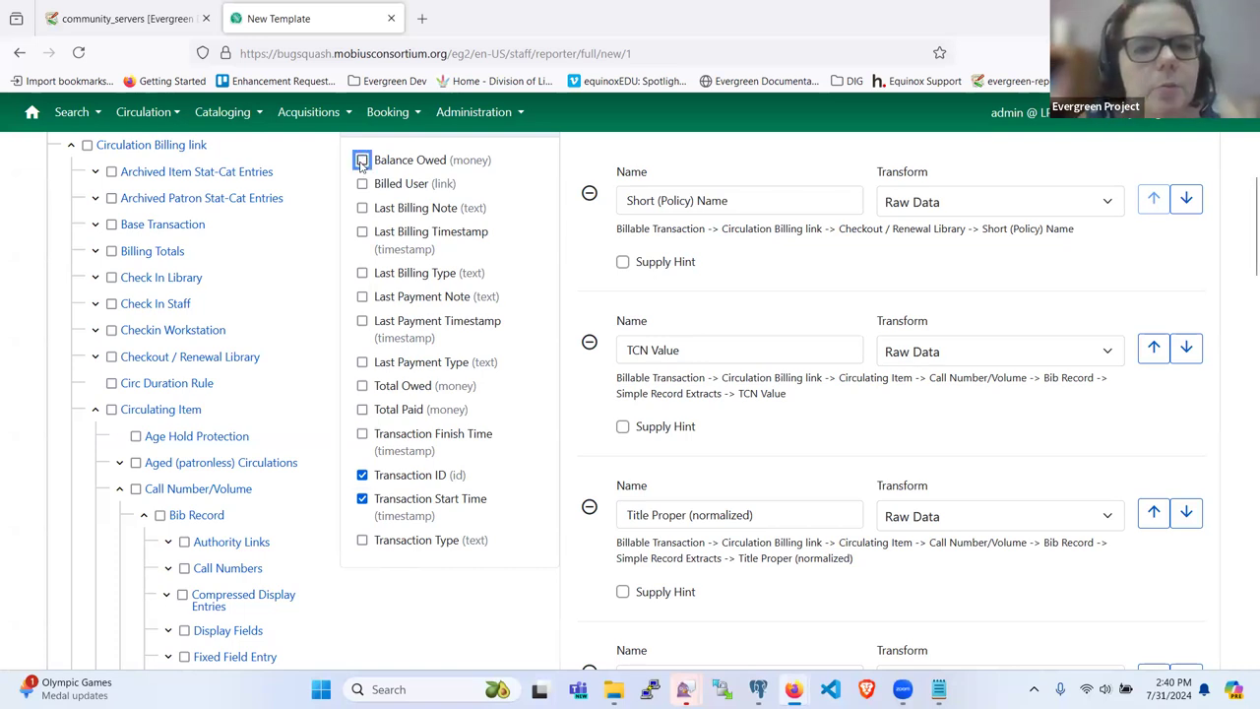
{"action": "scroll", "coordinate": [667, 421], "scroll_direction": "down", "scroll_amount": 10}
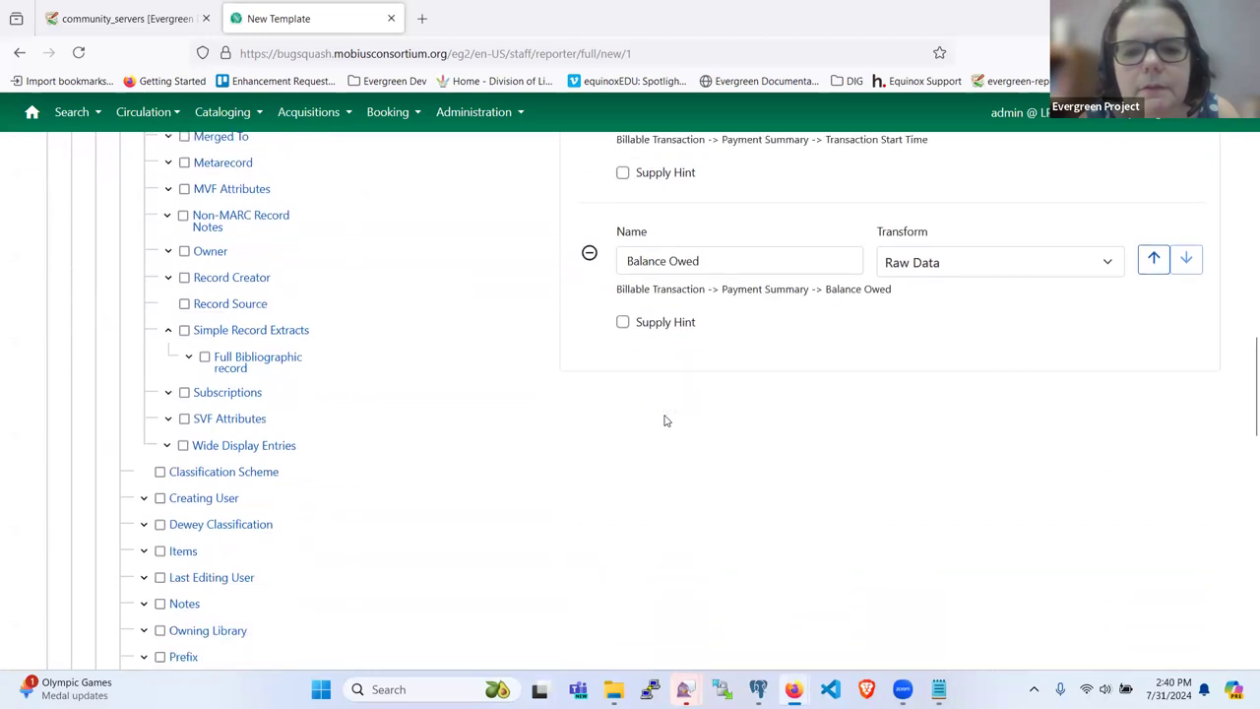
{"action": "scroll", "coordinate": [667, 422], "scroll_direction": "up", "scroll_amount": 15}
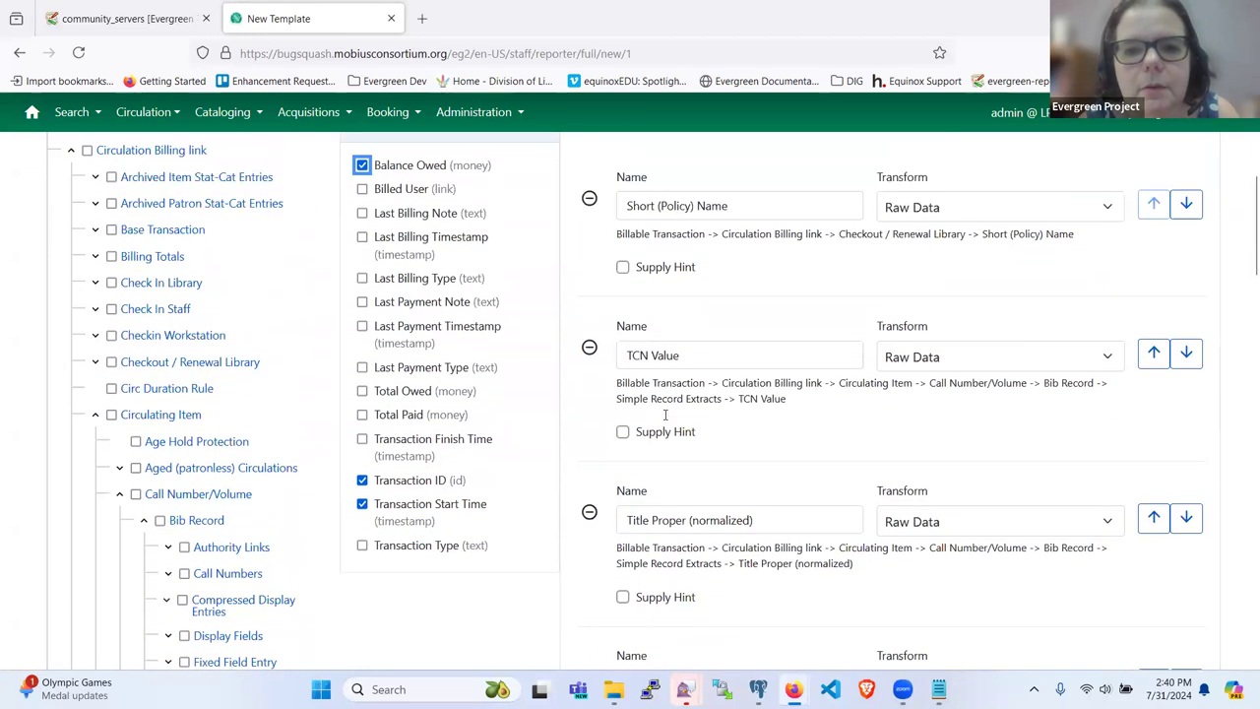
{"action": "left_click", "coordinate": [452, 247]}
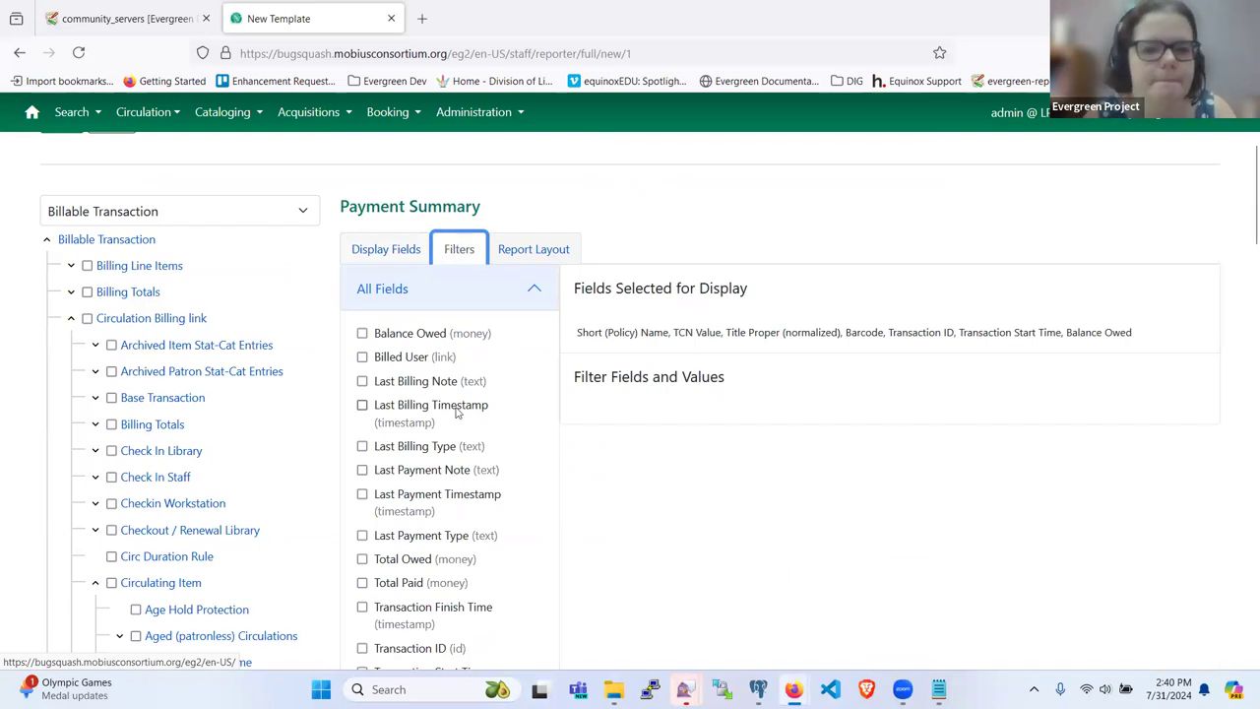
Step: Add a Balance Owed filter using Greater Than with value 0
{"action": "left_click", "coordinate": [362, 334]}
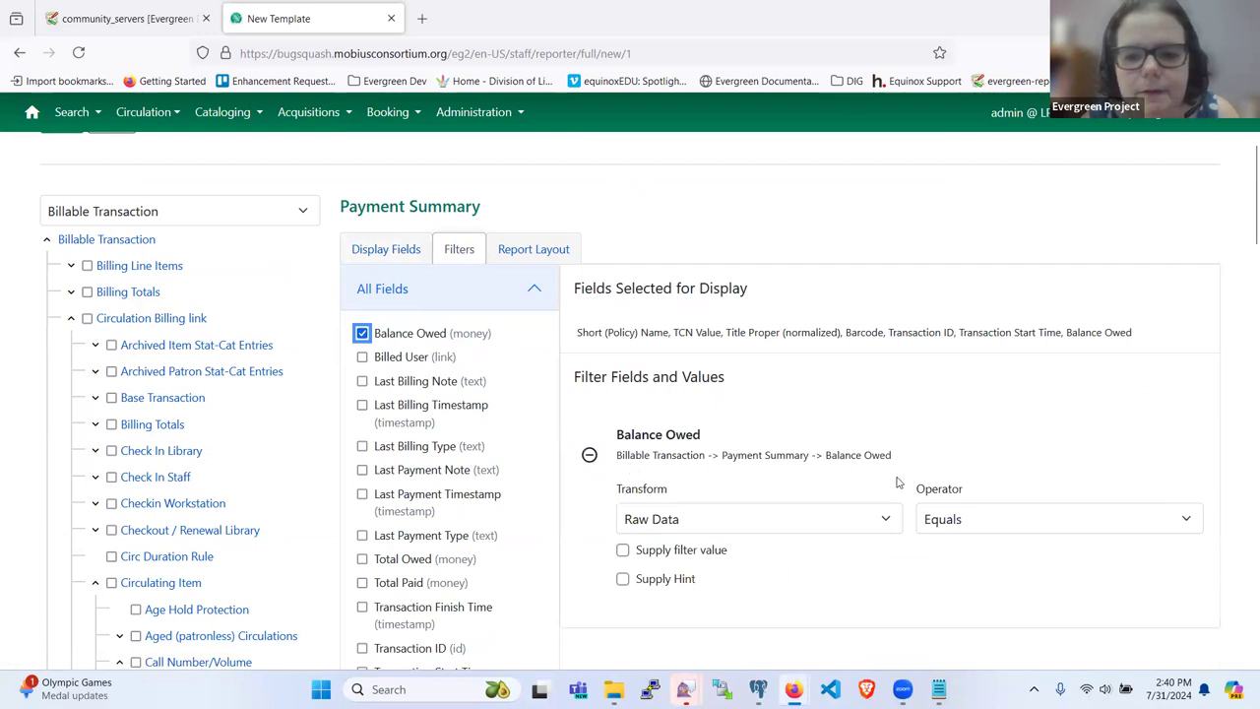
{"action": "scroll", "coordinate": [1111, 437], "scroll_direction": "down", "scroll_amount": 1}
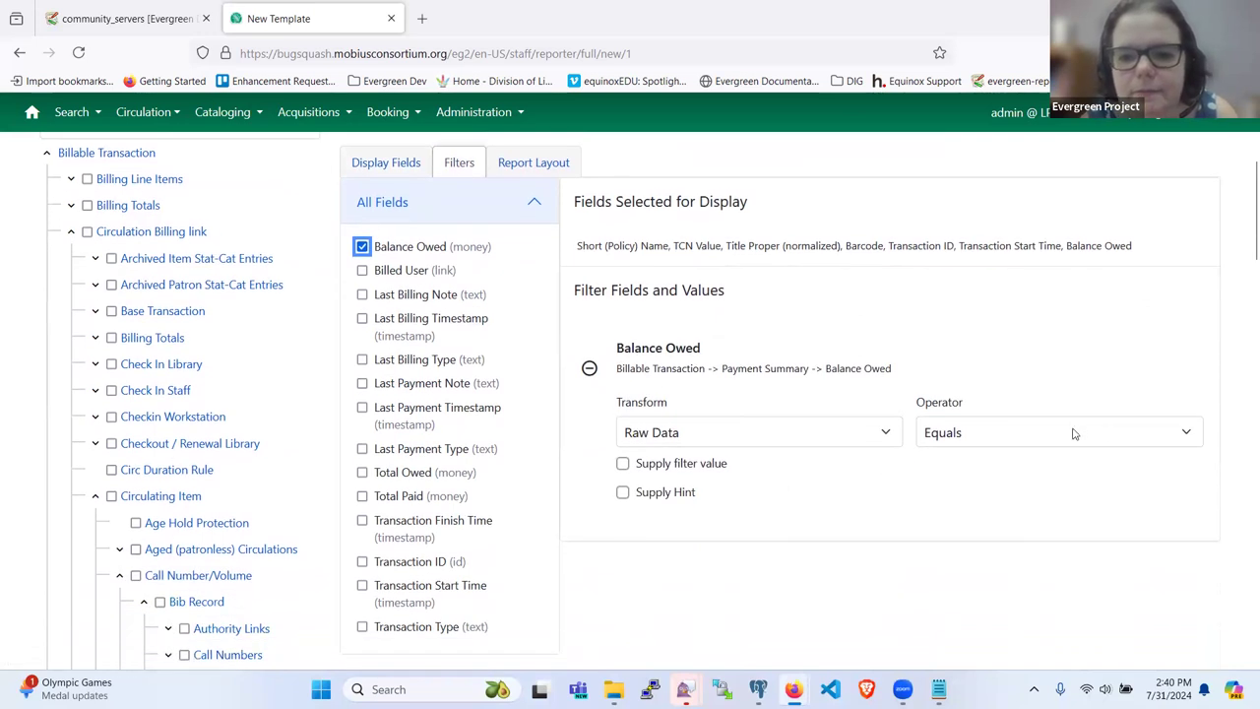
{"action": "left_click", "coordinate": [1074, 433]}
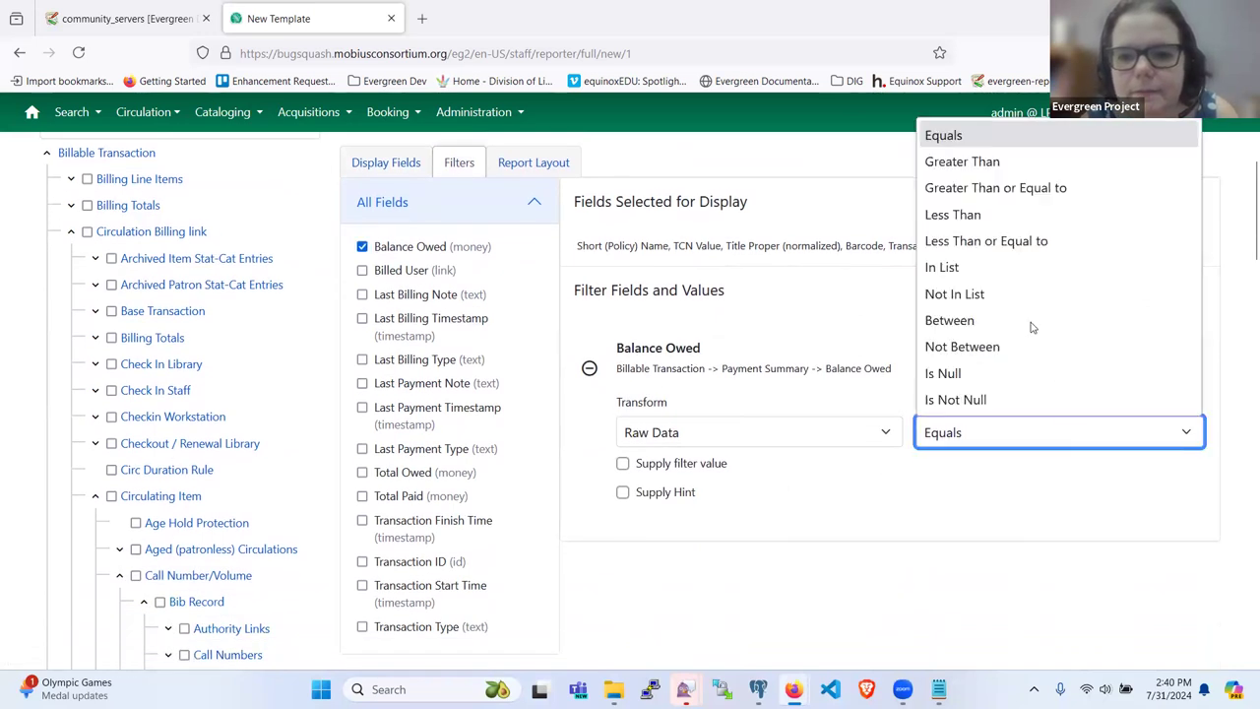
{"action": "left_click", "coordinate": [985, 163]}
{"action": "left_click", "coordinate": [623, 464]}
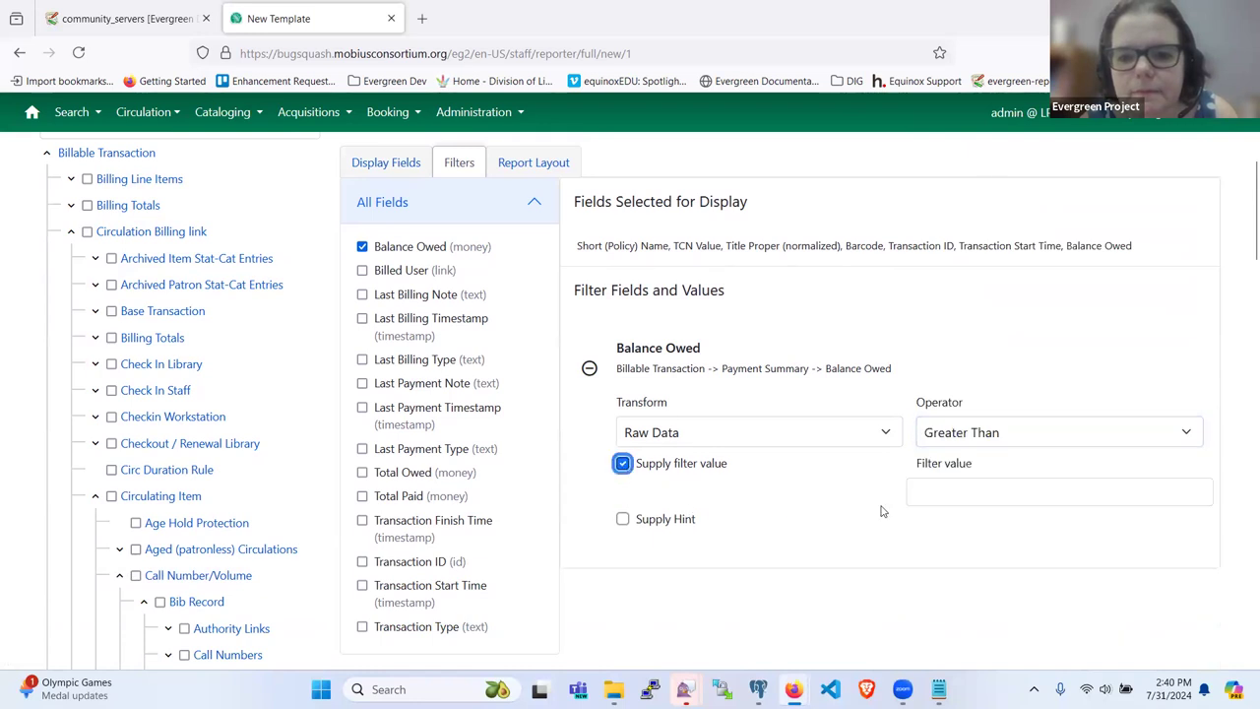
{"action": "left_click", "coordinate": [946, 490]}
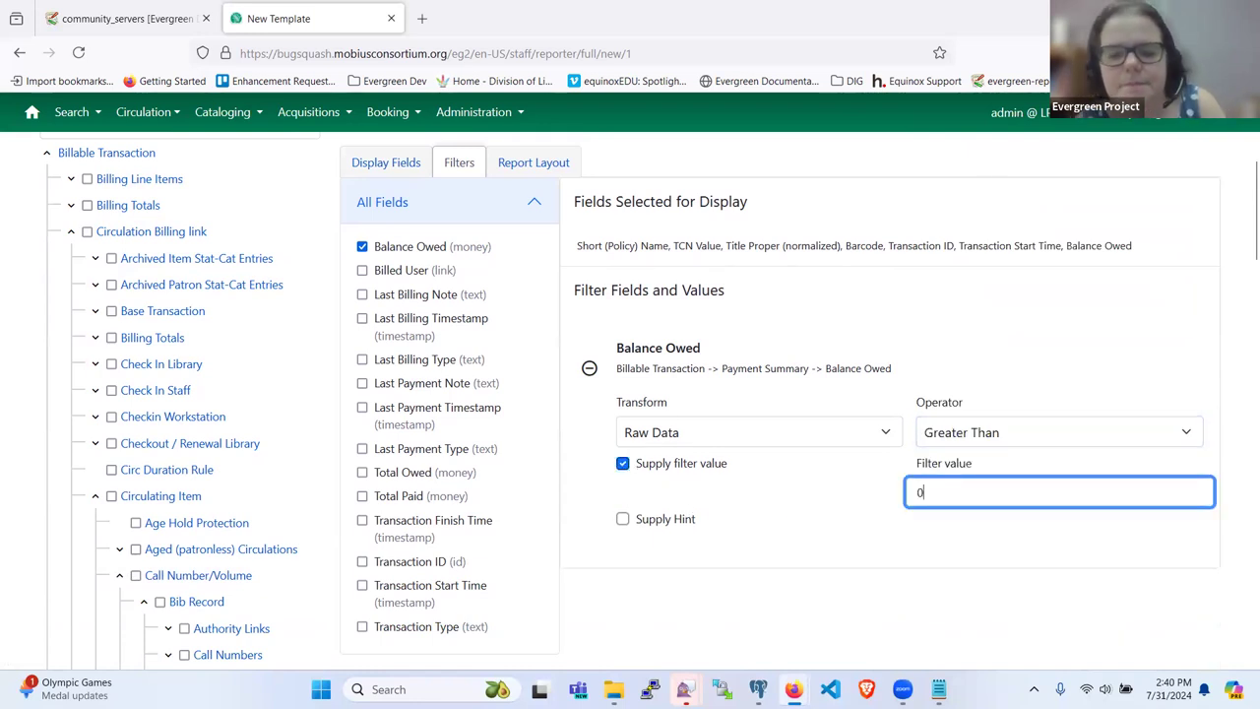
{"action": "type", "text": "0"}
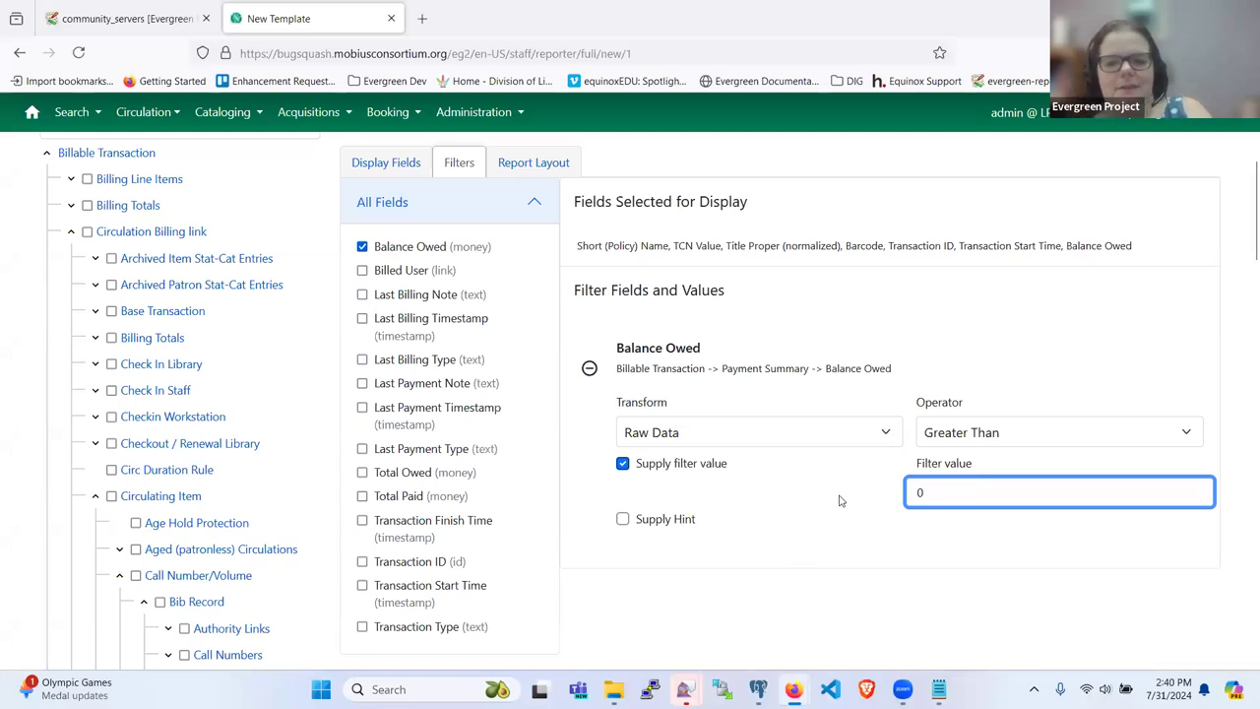
{"action": "scroll", "coordinate": [849, 512], "scroll_direction": "down", "scroll_amount": 1}
{"action": "scroll", "coordinate": [850, 512], "scroll_direction": "up", "scroll_amount": 1}
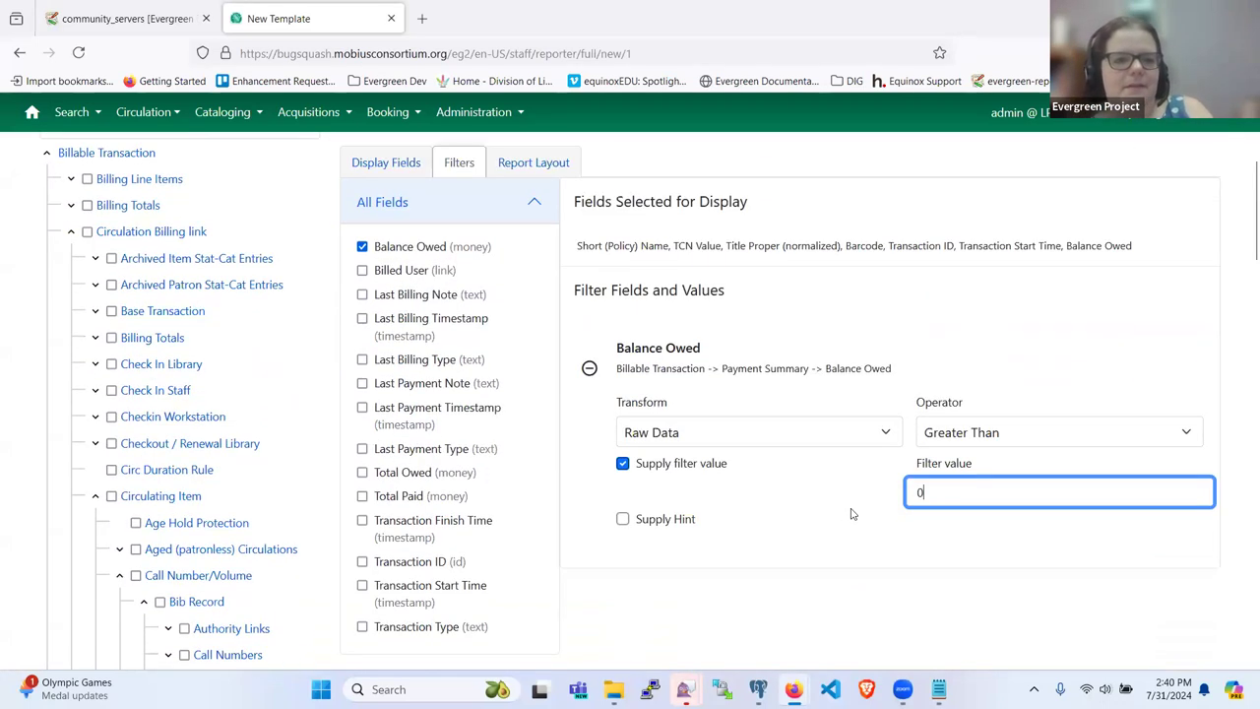
{"action": "scroll", "coordinate": [135, 396], "scroll_direction": "down", "scroll_amount": 1}
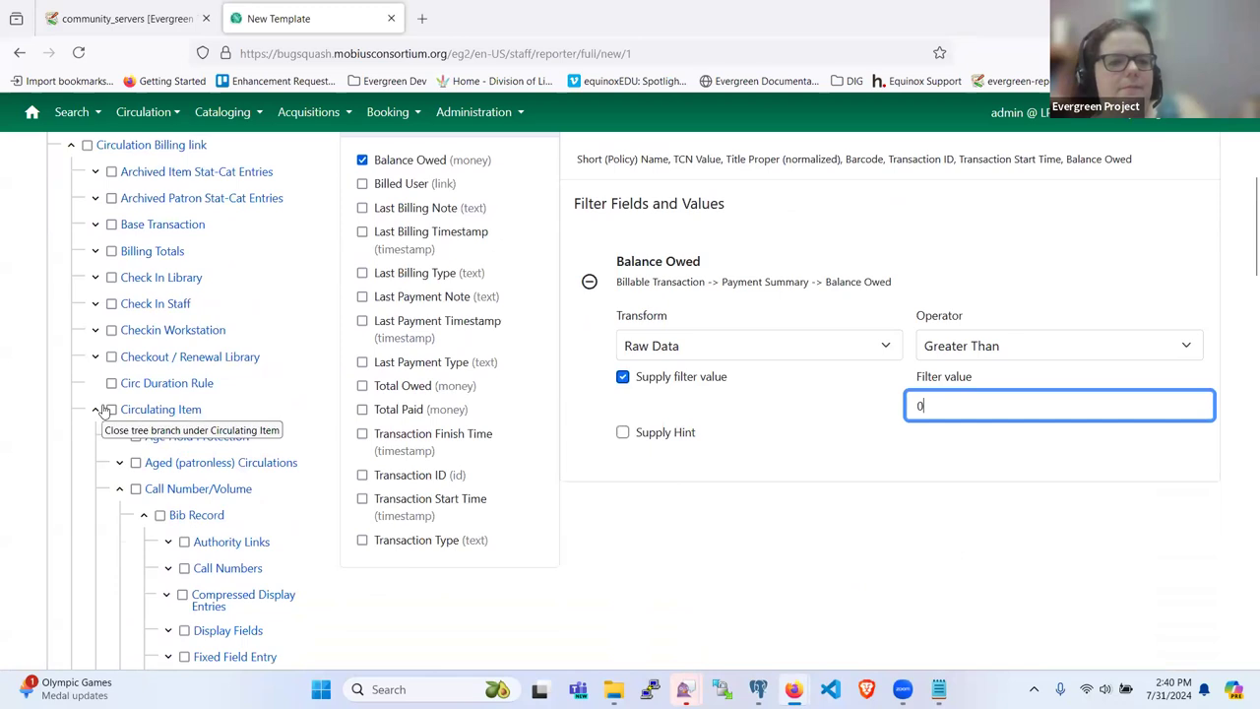
Step: Add the Checkout / Renewal Library's Organizational Unit ID filter as Raw Data with In List
{"action": "left_click", "coordinate": [103, 409]}
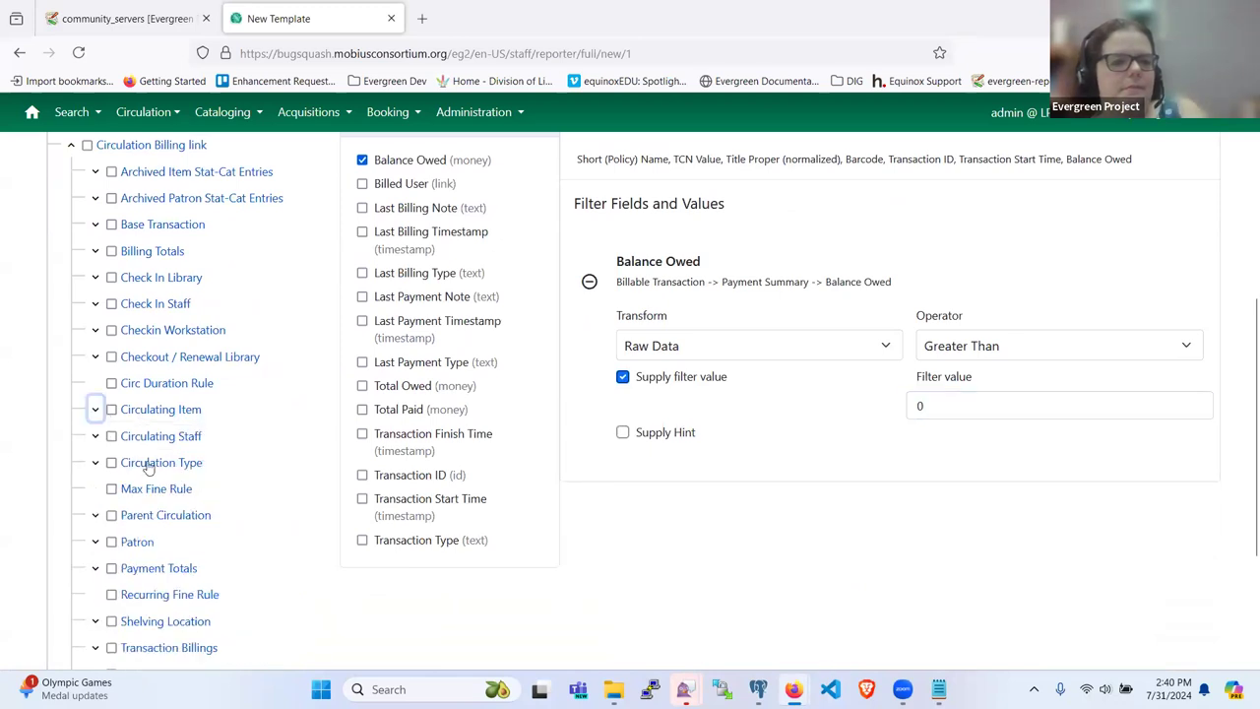
{"action": "left_click", "coordinate": [159, 359]}
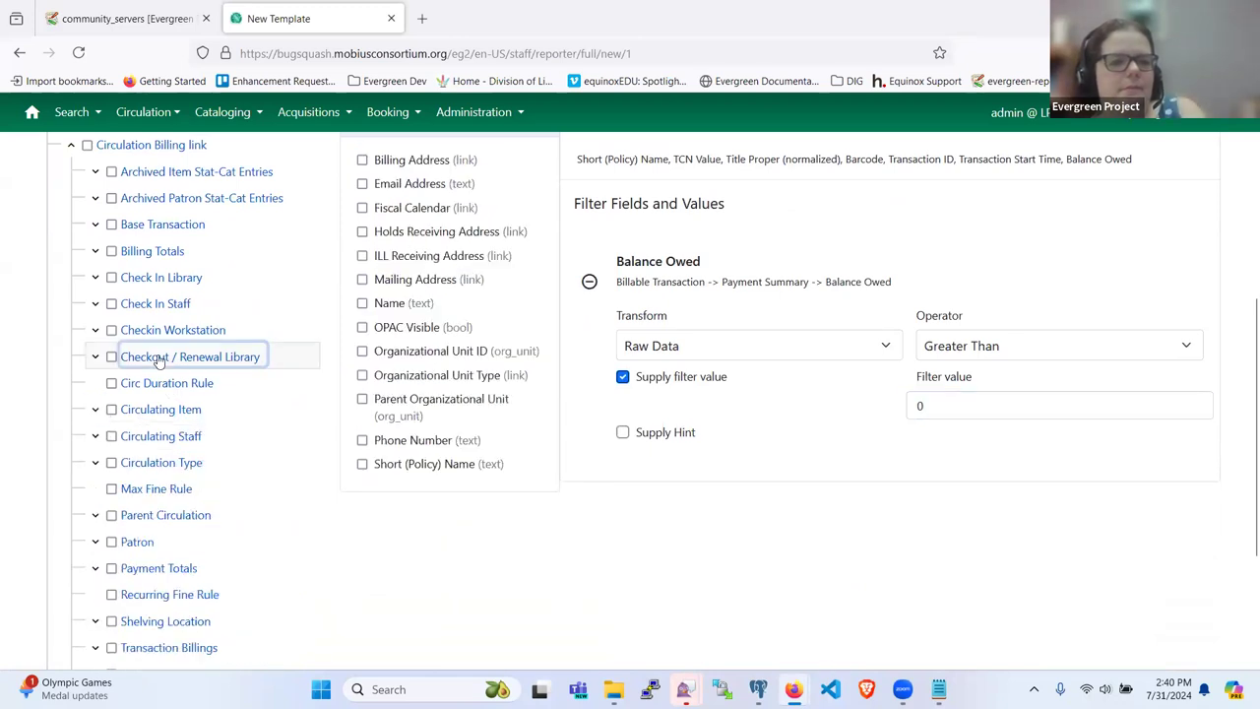
{"action": "left_click", "coordinate": [398, 352]}
{"action": "scroll", "coordinate": [738, 461], "scroll_direction": "down", "scroll_amount": 1}
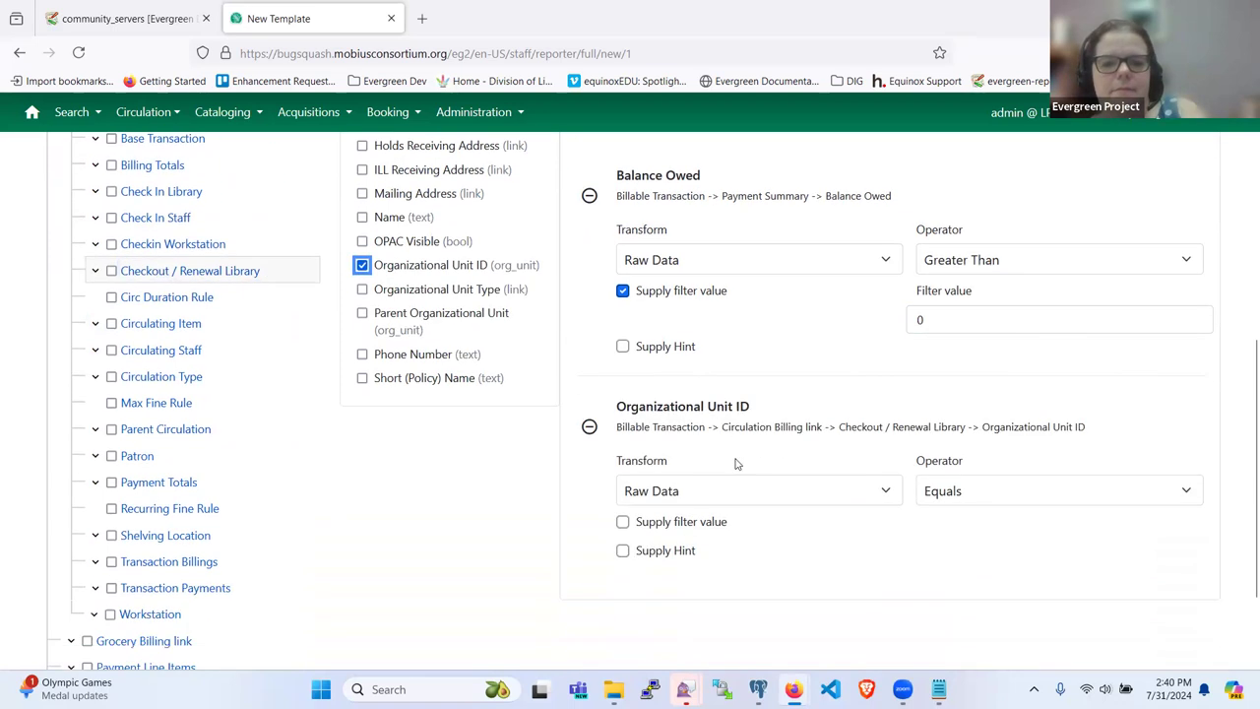
{"action": "left_click", "coordinate": [881, 489]}
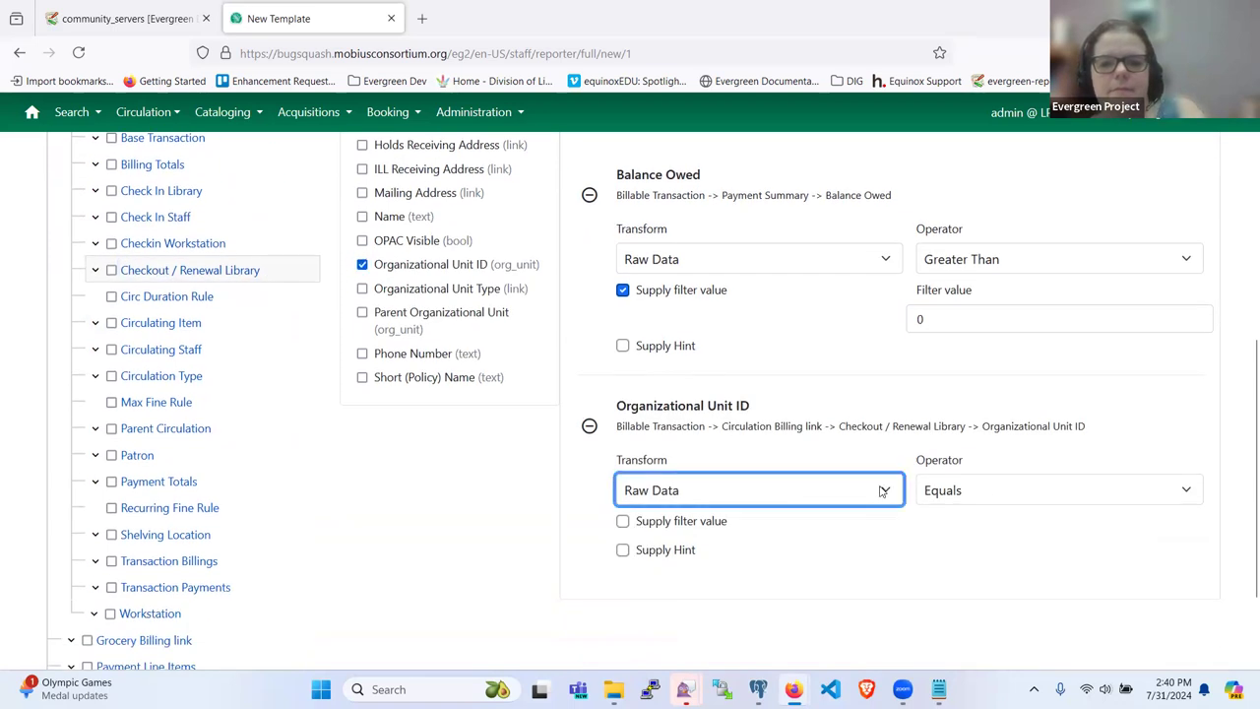
{"action": "left_click", "coordinate": [881, 489]}
{"action": "left_click", "coordinate": [964, 500]}
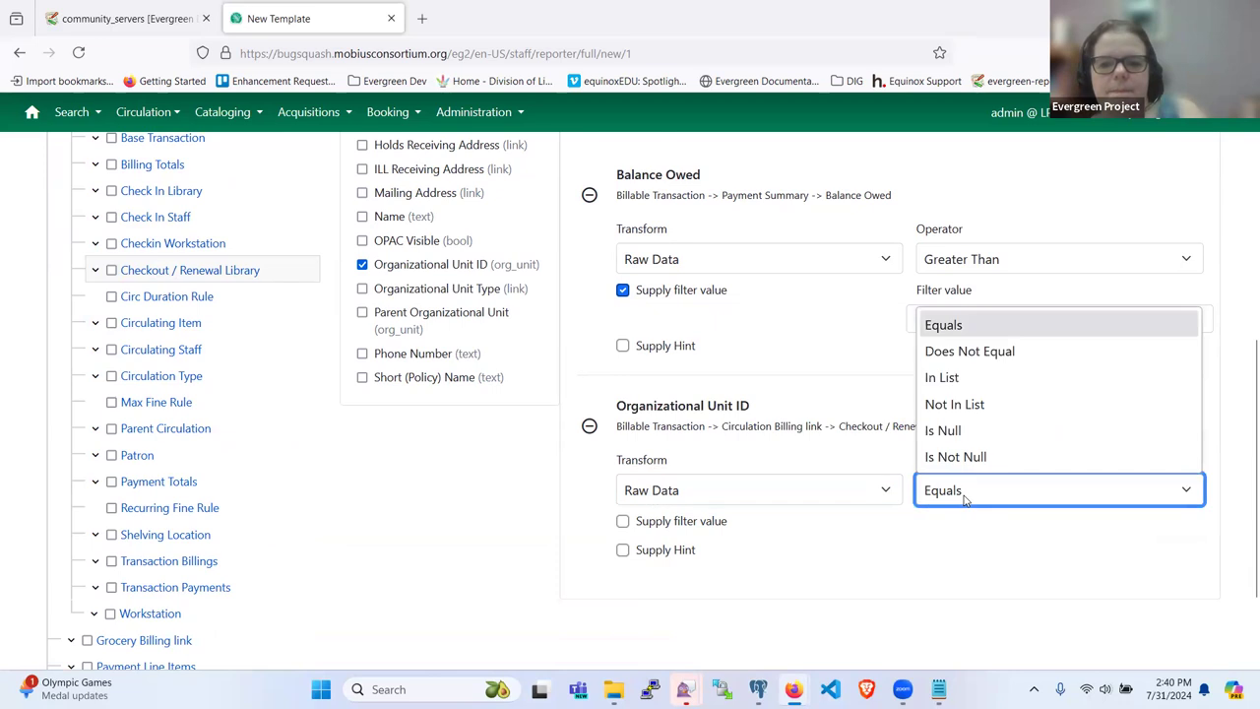
{"action": "left_click", "coordinate": [950, 384]}
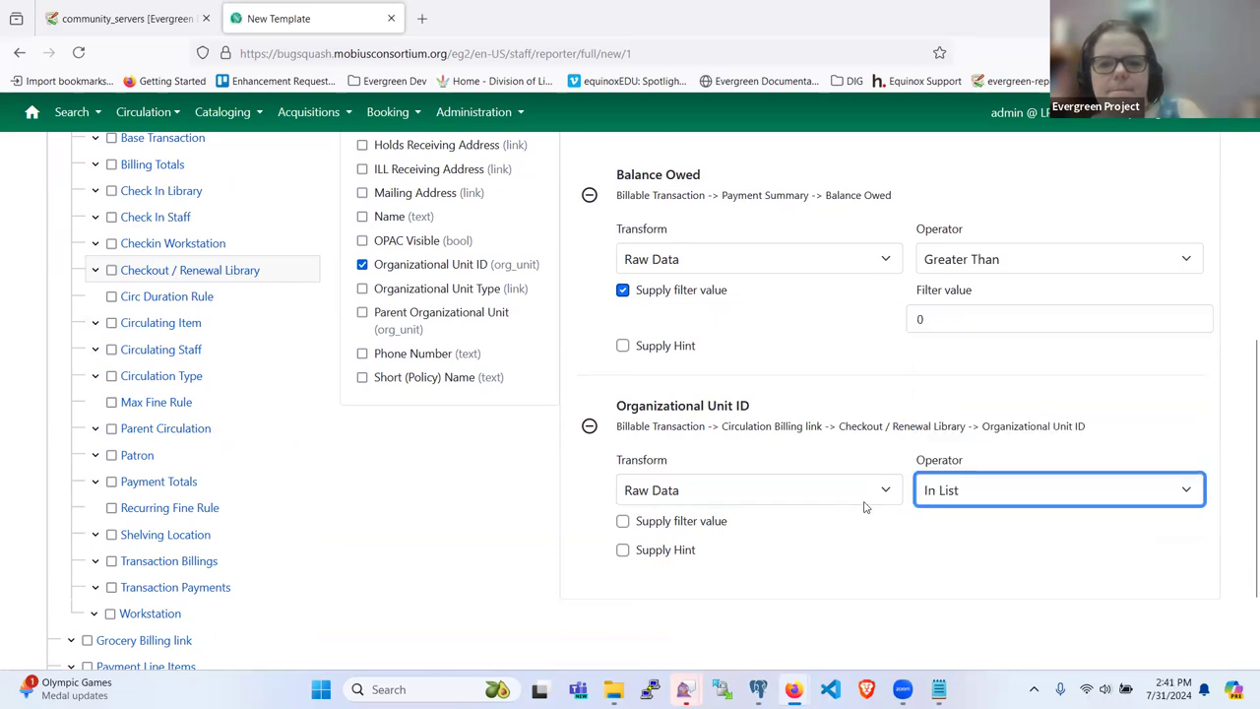
Step: Show the Payment Summary fields in the filter field list
{"action": "scroll", "coordinate": [754, 530], "scroll_direction": "down", "scroll_amount": 1}
{"action": "scroll", "coordinate": [407, 332], "scroll_direction": "up", "scroll_amount": 1}
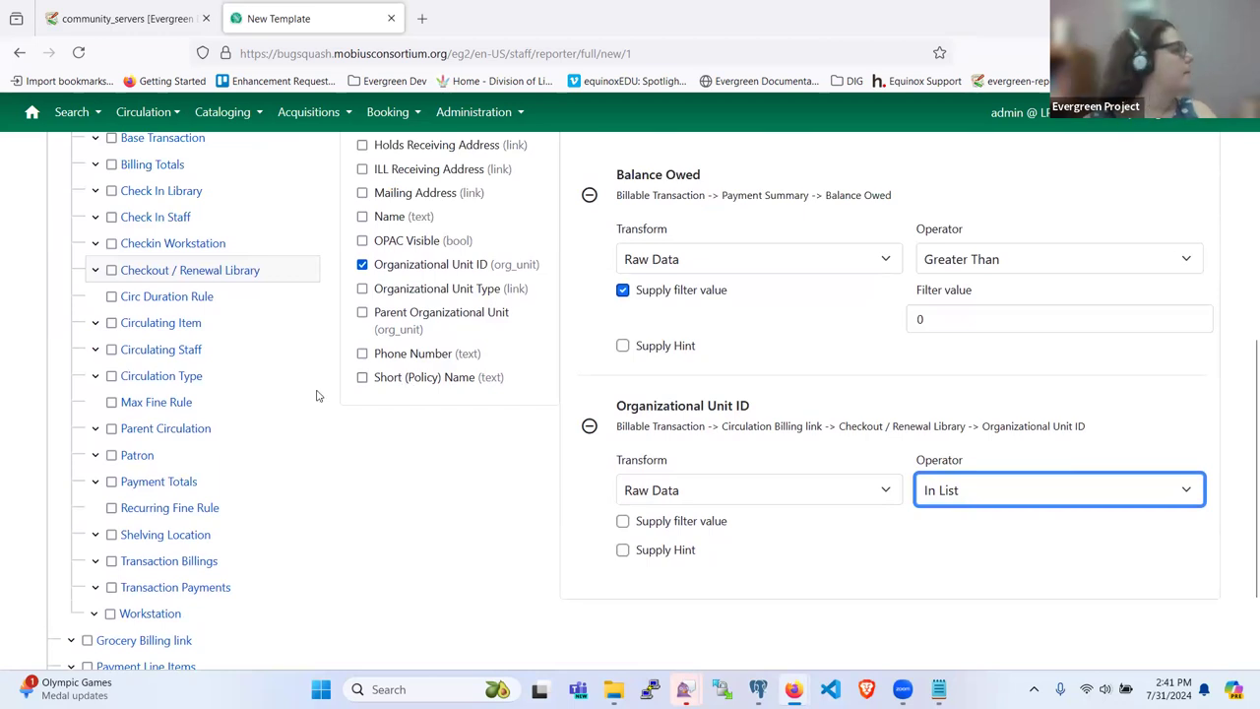
{"action": "scroll", "coordinate": [384, 453], "scroll_direction": "up", "scroll_amount": 1}
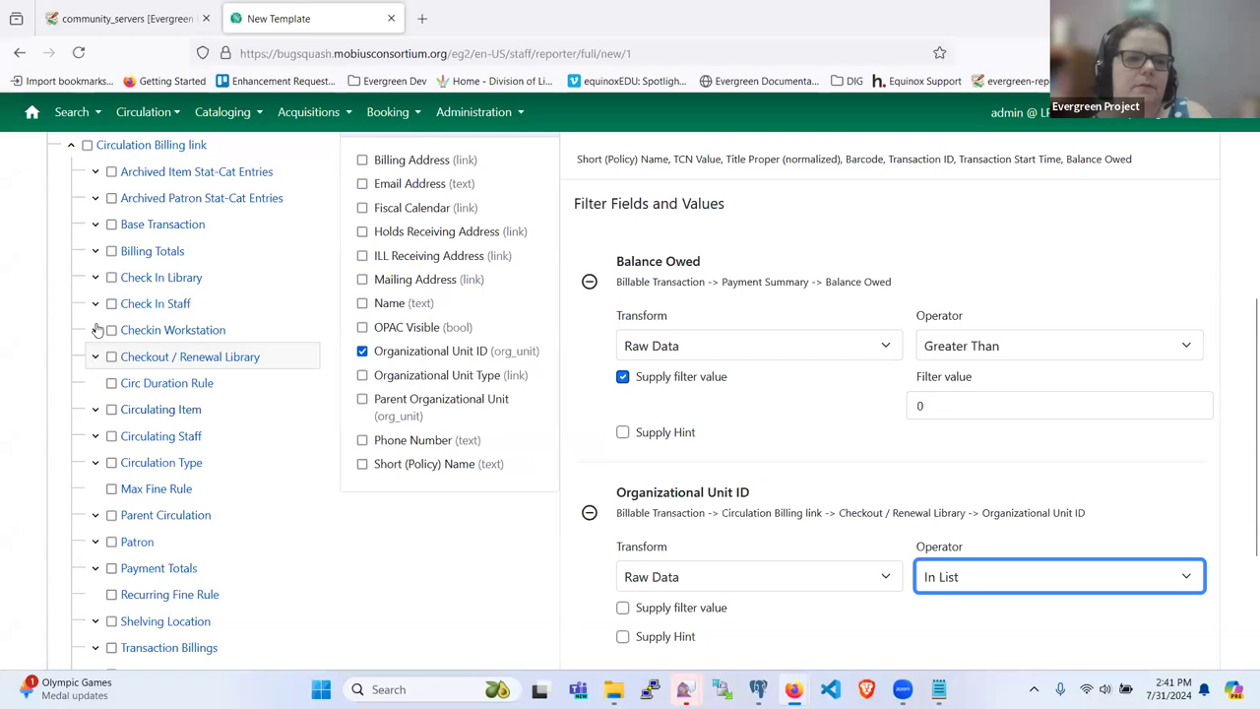
{"action": "scroll", "coordinate": [102, 332], "scroll_direction": "up", "scroll_amount": 1}
{"action": "scroll", "coordinate": [102, 361], "scroll_direction": "down", "scroll_amount": 1}
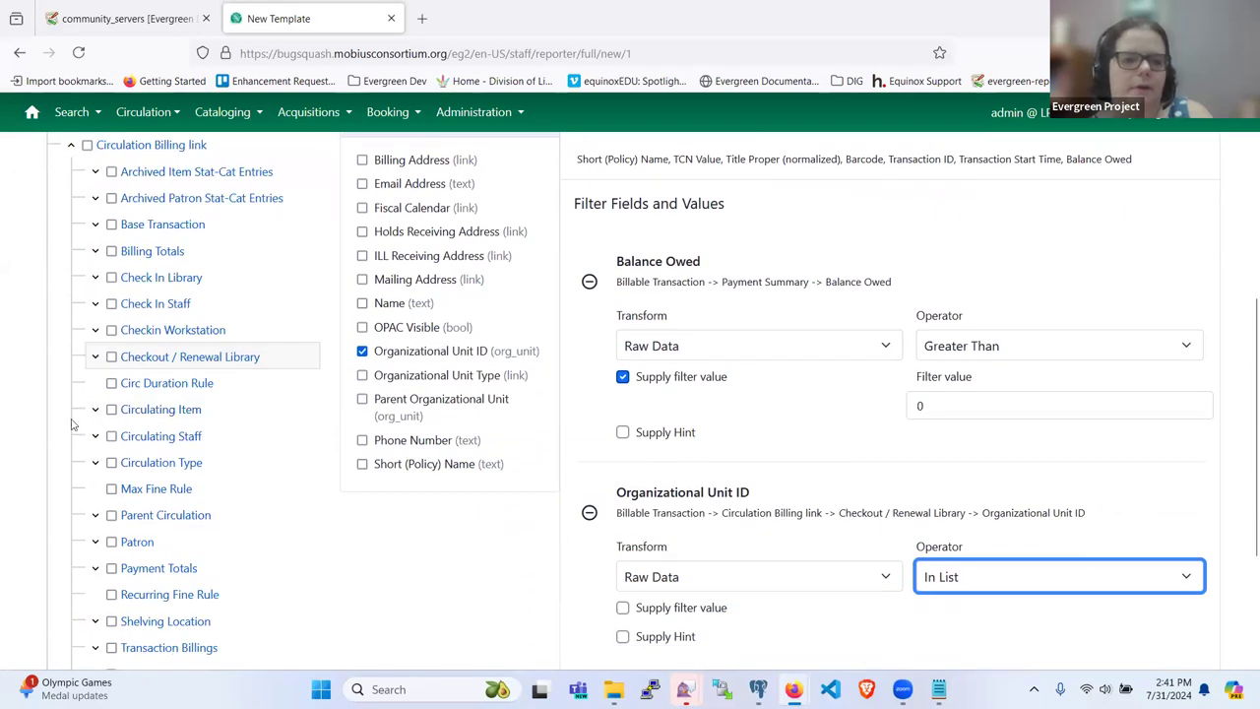
{"action": "scroll", "coordinate": [141, 567], "scroll_direction": "down", "scroll_amount": 1}
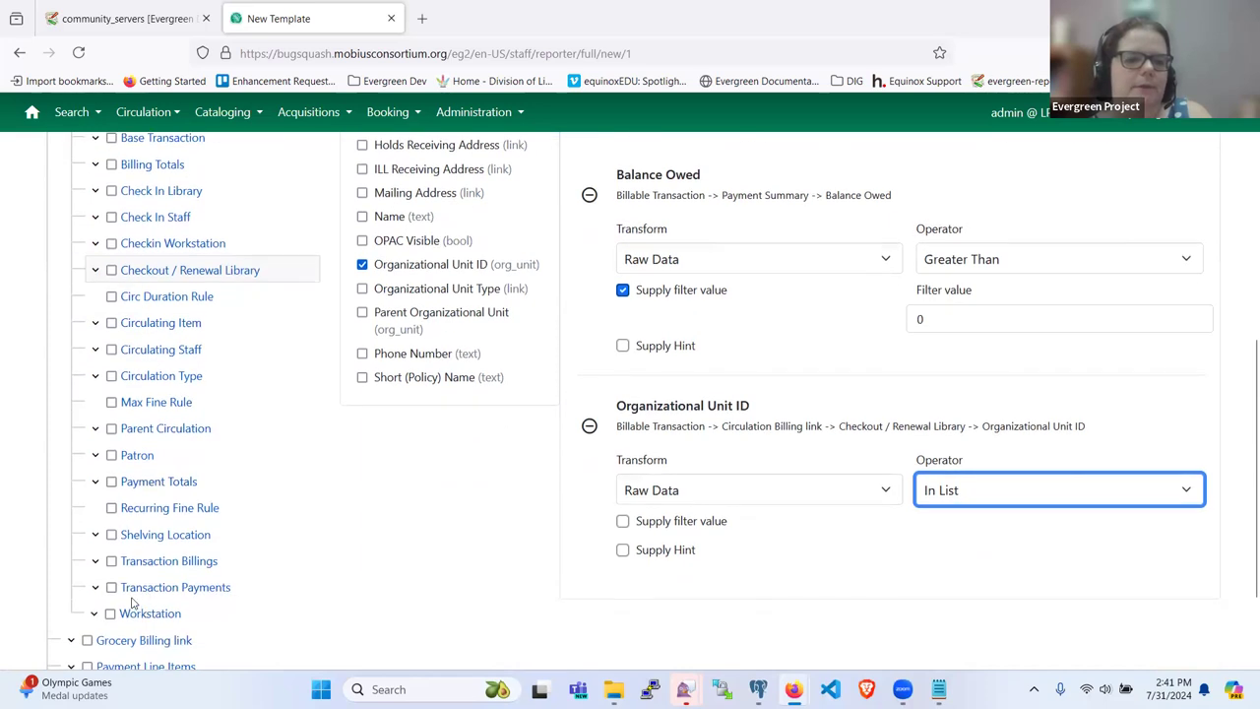
{"action": "scroll", "coordinate": [138, 594], "scroll_direction": "down", "scroll_amount": 1}
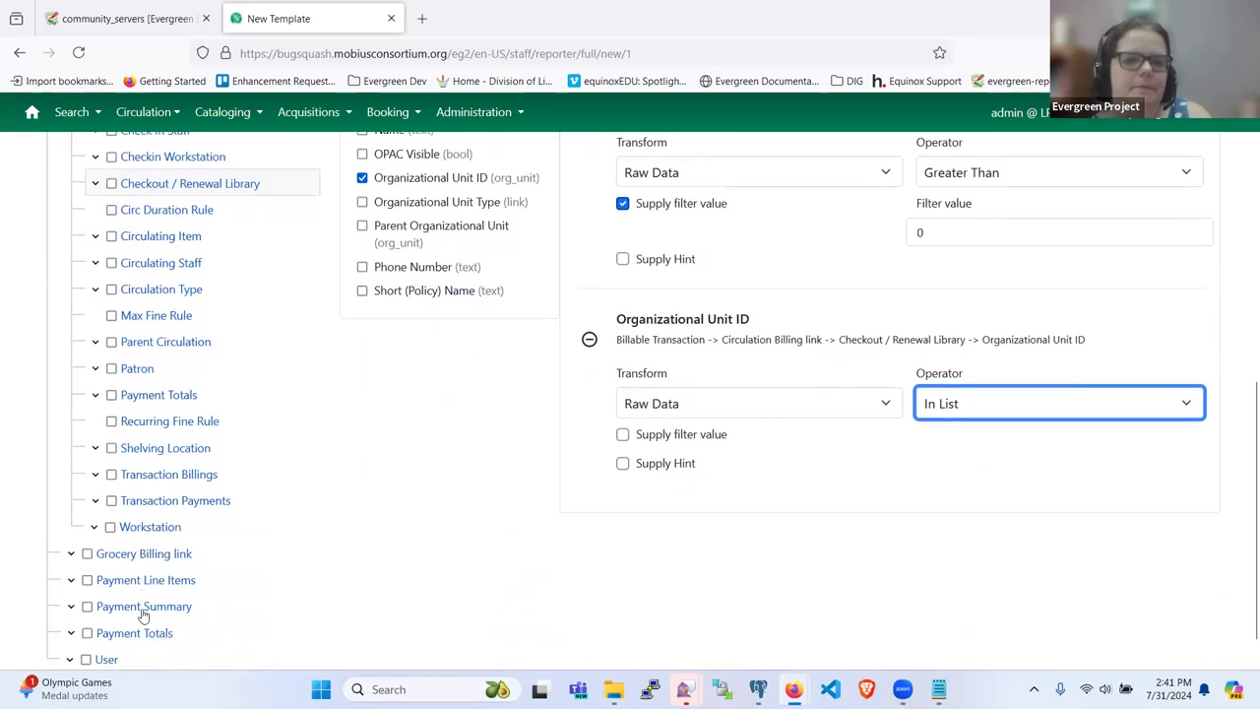
{"action": "left_click", "coordinate": [131, 607]}
{"action": "scroll", "coordinate": [473, 384], "scroll_direction": "up", "scroll_amount": 2}
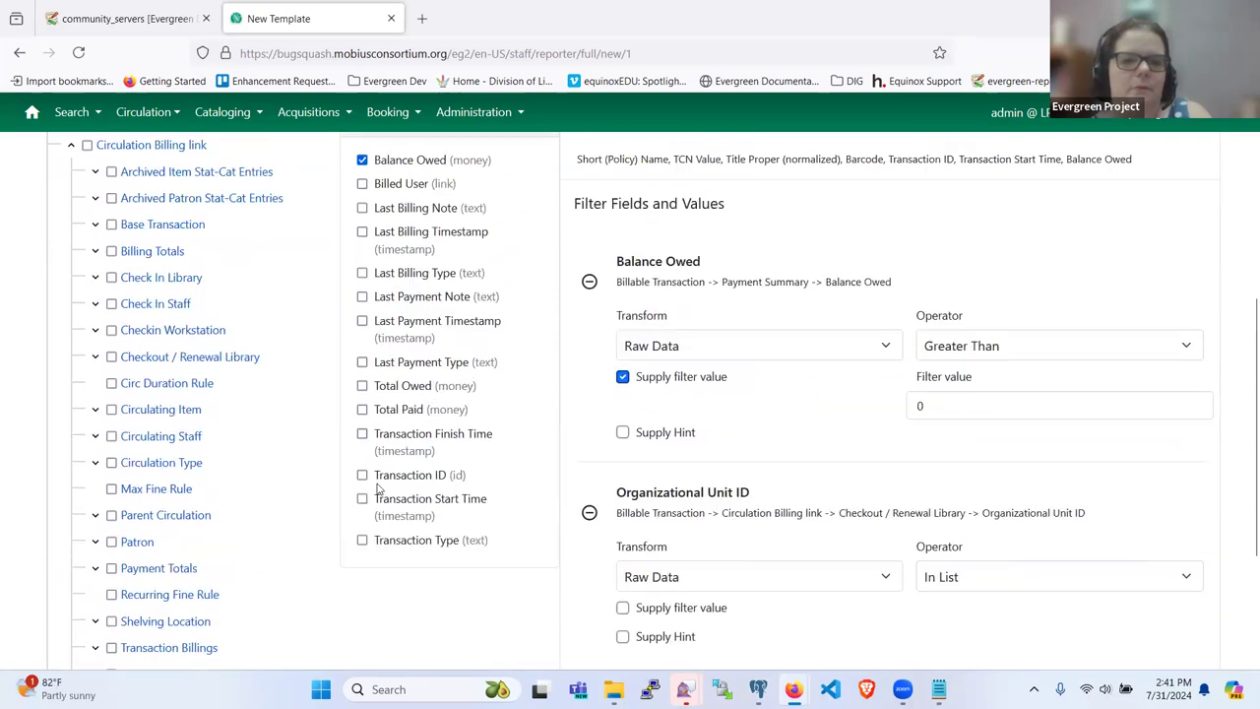
Step: Add a Transaction Finish Time filter that keeps only transactions with no finish time
{"action": "left_click", "coordinate": [361, 434]}
{"action": "scroll", "coordinate": [824, 414], "scroll_direction": "down", "scroll_amount": 3}
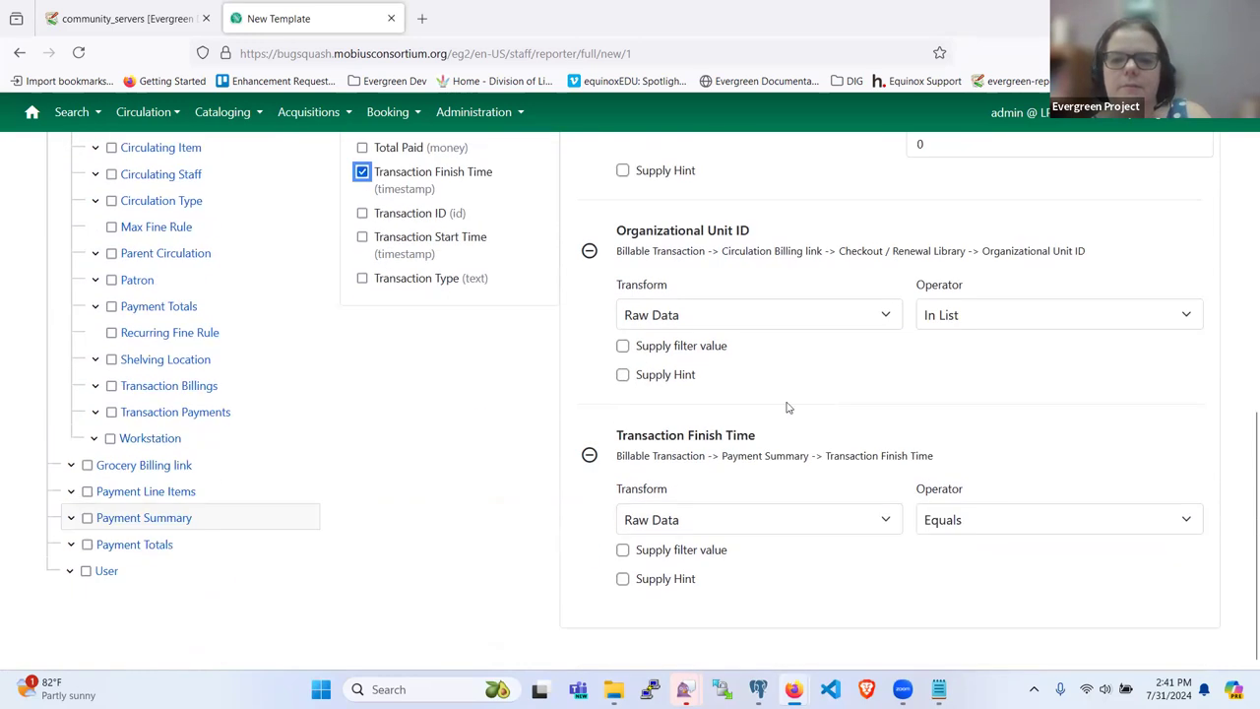
{"action": "left_click", "coordinate": [974, 529]}
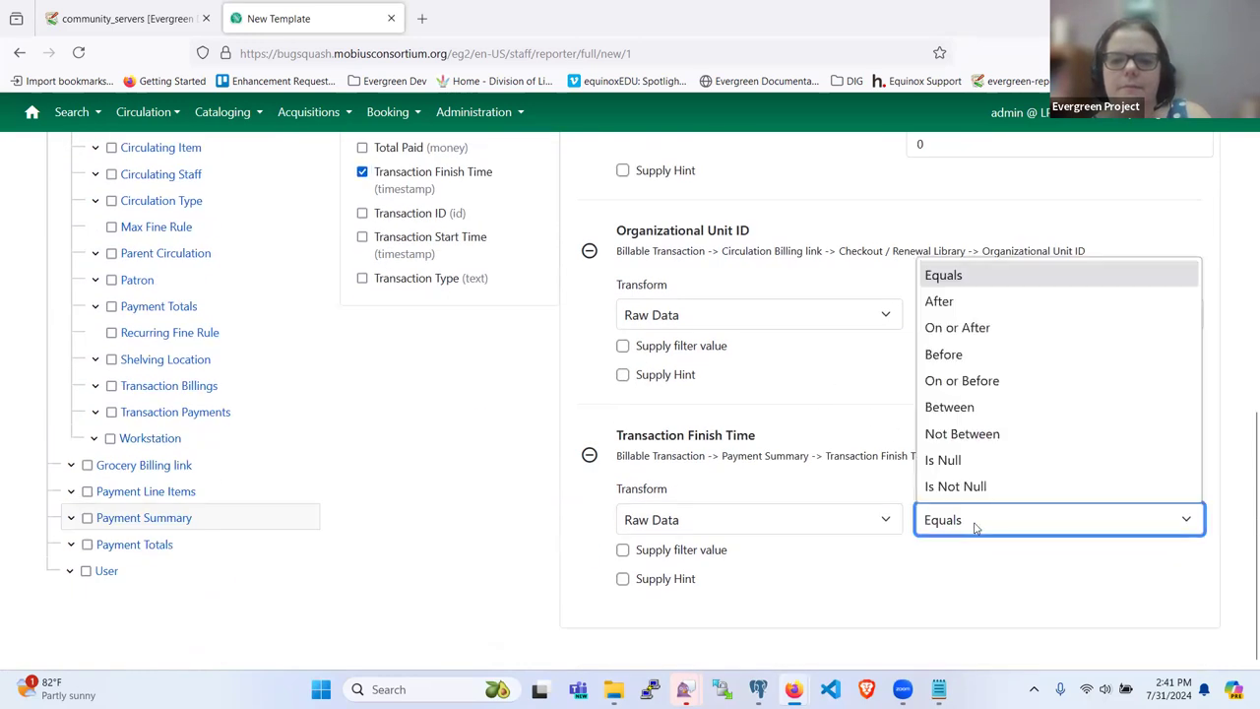
{"action": "left_click", "coordinate": [955, 461]}
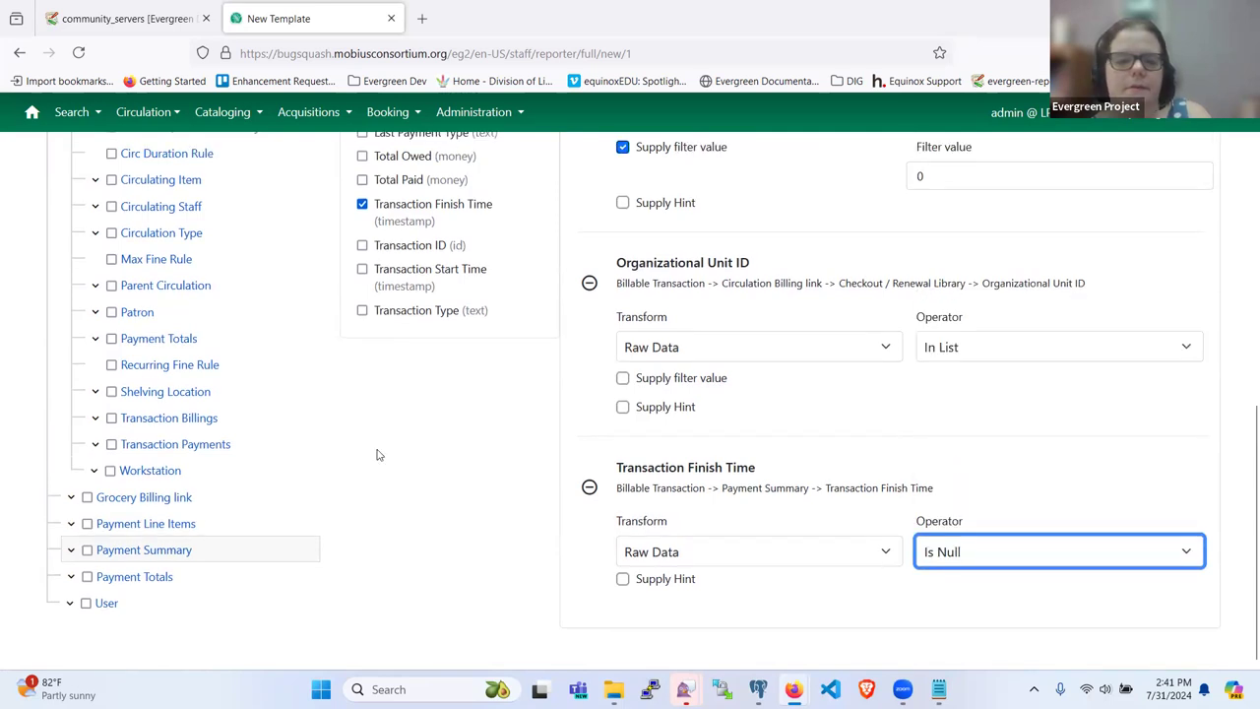
{"action": "scroll", "coordinate": [205, 391], "scroll_direction": "up", "scroll_amount": 5}
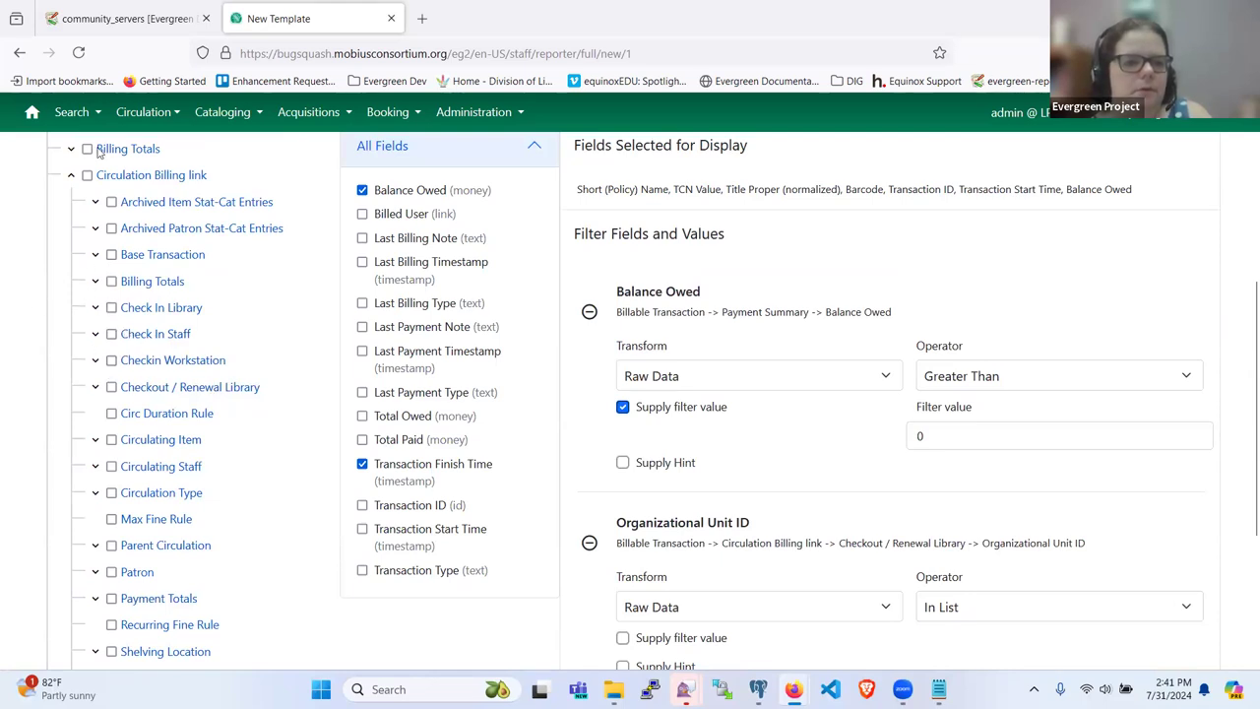
Step: Add TCN Value from Bib Record's Simple Record Extracts as a filter field
{"action": "left_click", "coordinate": [96, 439]}
{"action": "scroll", "coordinate": [132, 457], "scroll_direction": "down", "scroll_amount": 3}
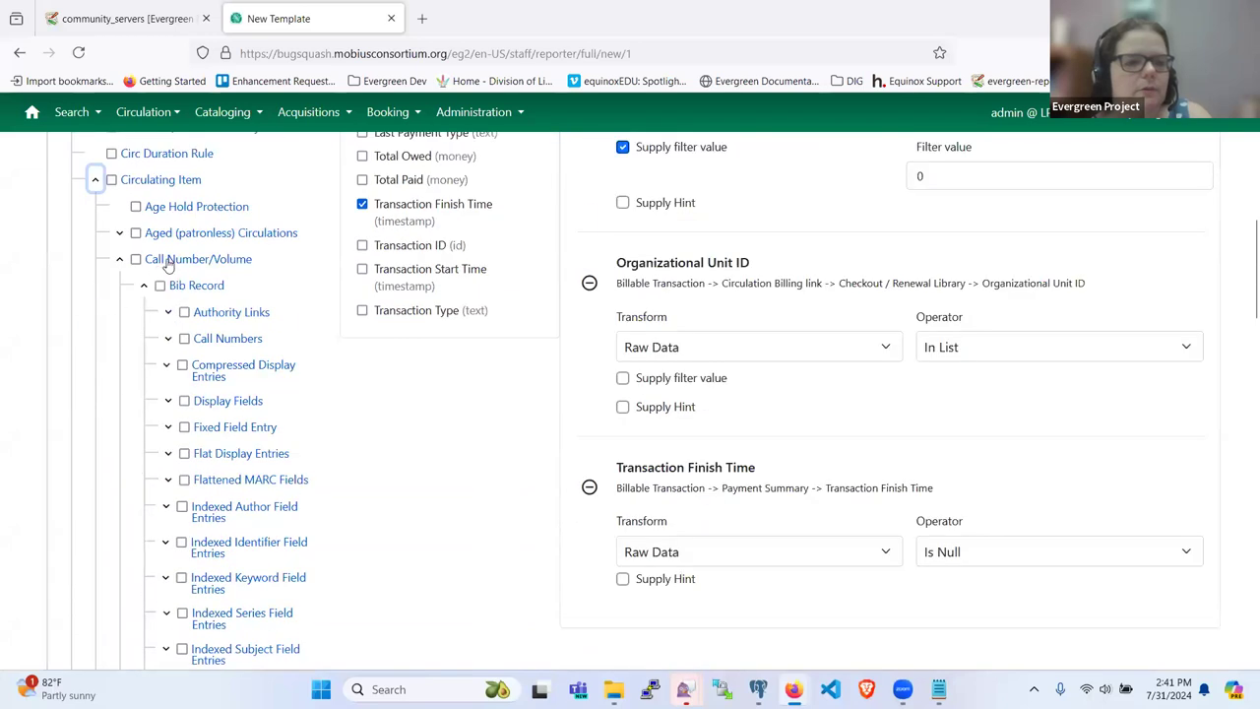
{"action": "scroll", "coordinate": [187, 335], "scroll_direction": "down", "scroll_amount": 3}
{"action": "scroll", "coordinate": [201, 364], "scroll_direction": "up", "scroll_amount": 2}
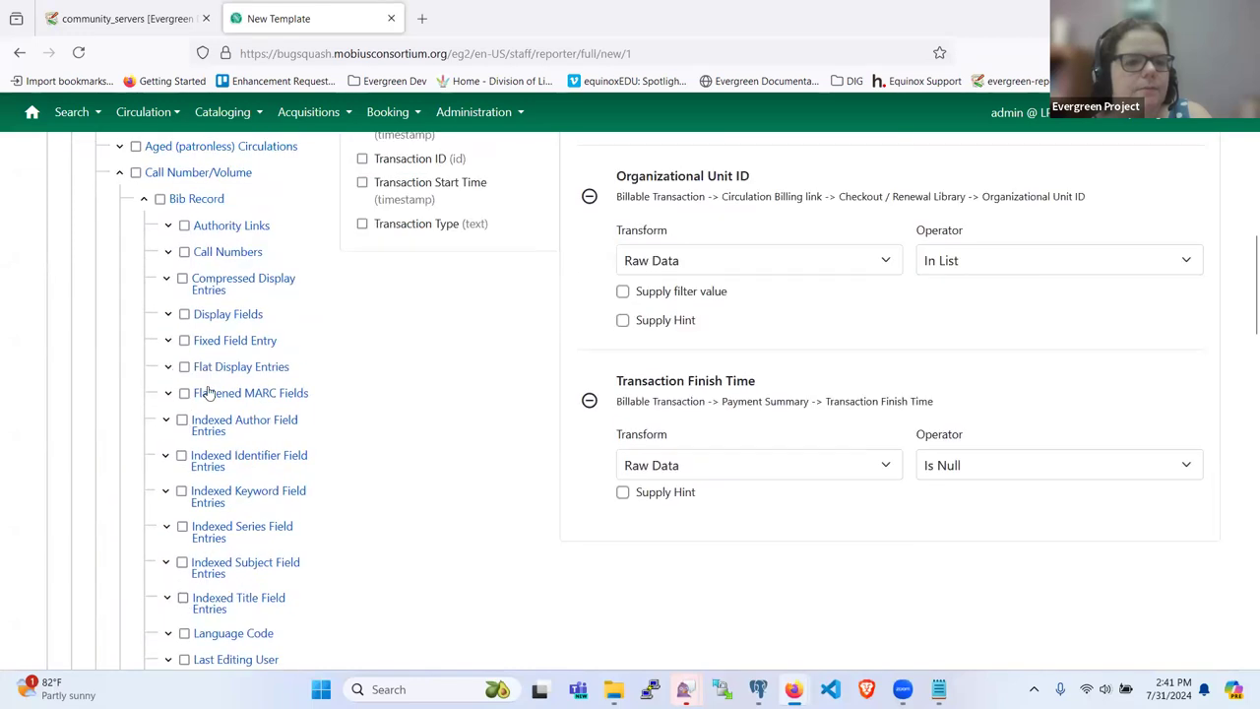
{"action": "scroll", "coordinate": [209, 392], "scroll_direction": "down", "scroll_amount": 5}
{"action": "left_click", "coordinate": [201, 462]}
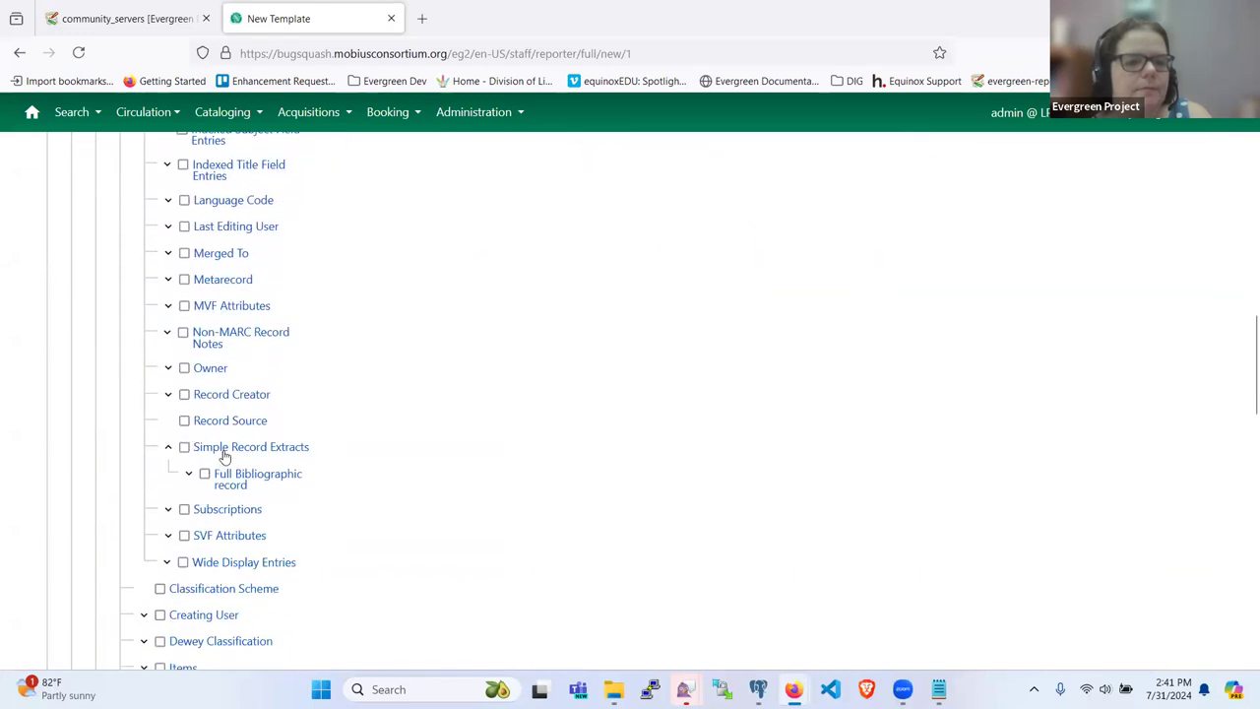
{"action": "left_click", "coordinate": [225, 449]}
{"action": "scroll", "coordinate": [469, 411], "scroll_direction": "up", "scroll_amount": 10}
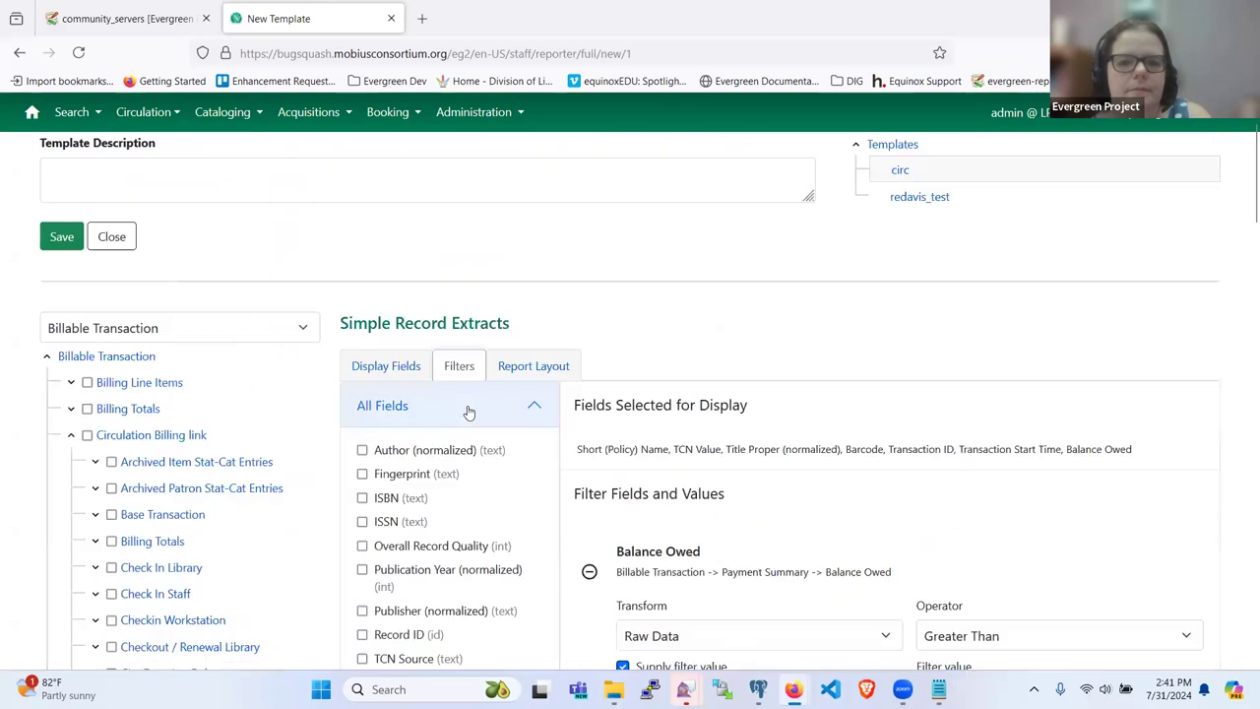
{"action": "scroll", "coordinate": [337, 482], "scroll_direction": "down", "scroll_amount": 1}
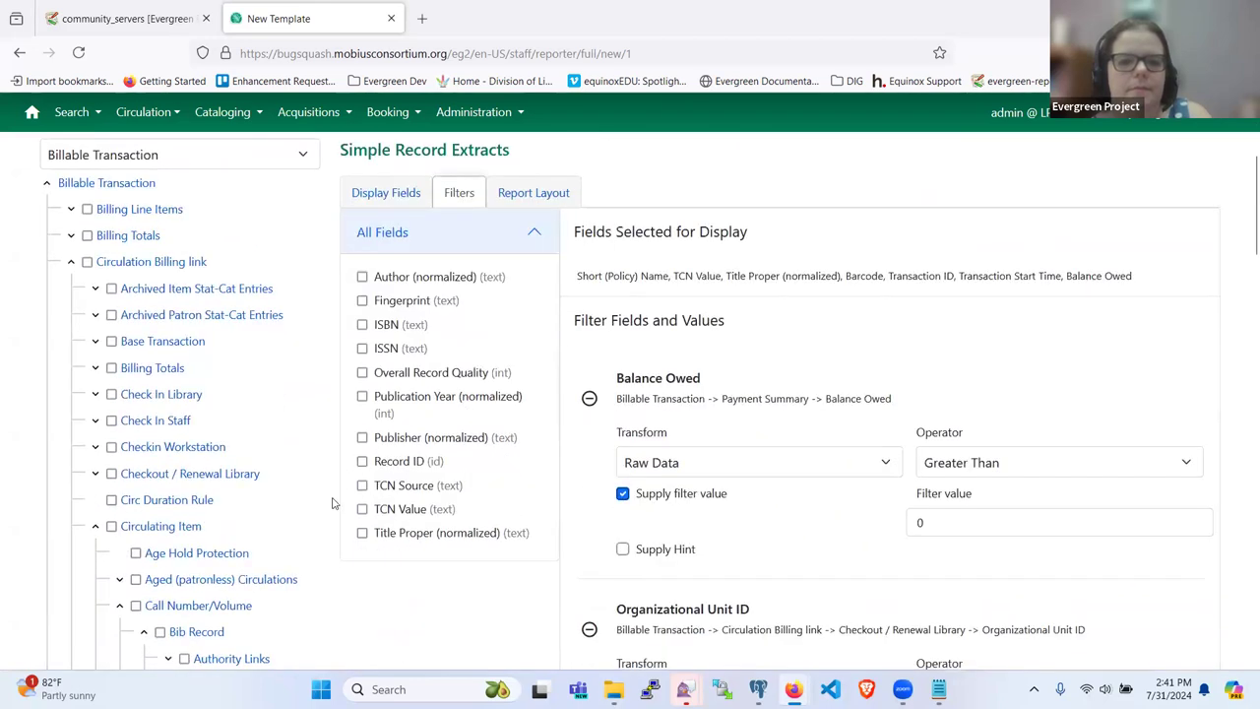
{"action": "left_click", "coordinate": [362, 509]}
{"action": "scroll", "coordinate": [679, 473], "scroll_direction": "down", "scroll_amount": 8}
{"action": "scroll", "coordinate": [758, 389], "scroll_direction": "up", "scroll_amount": 5}
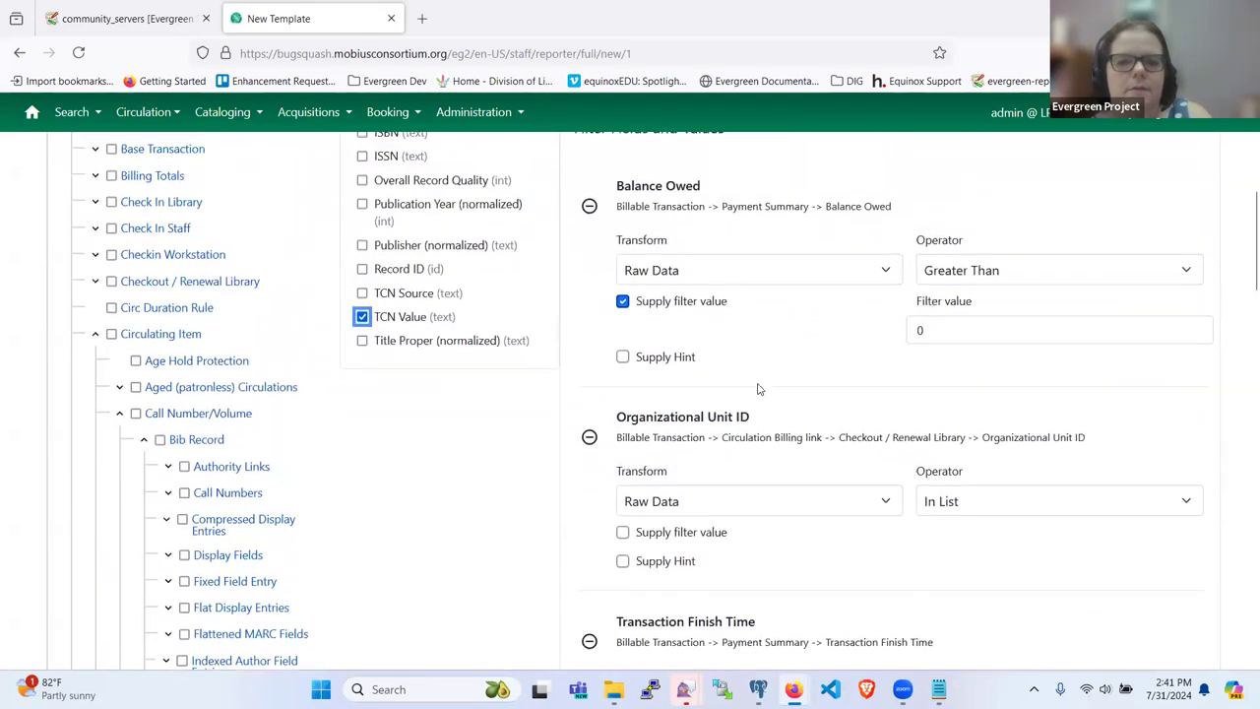
{"action": "scroll", "coordinate": [758, 389], "scroll_direction": "down", "scroll_amount": 3}
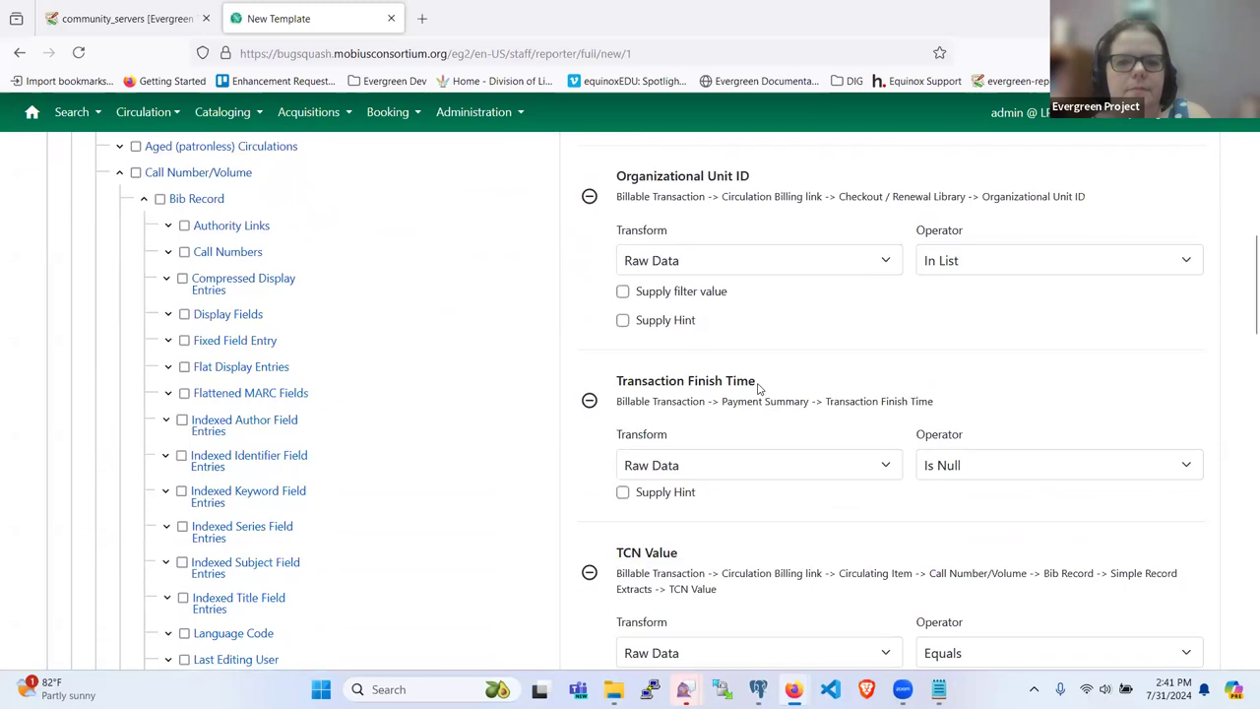
{"action": "scroll", "coordinate": [758, 389], "scroll_direction": "down", "scroll_amount": 2}
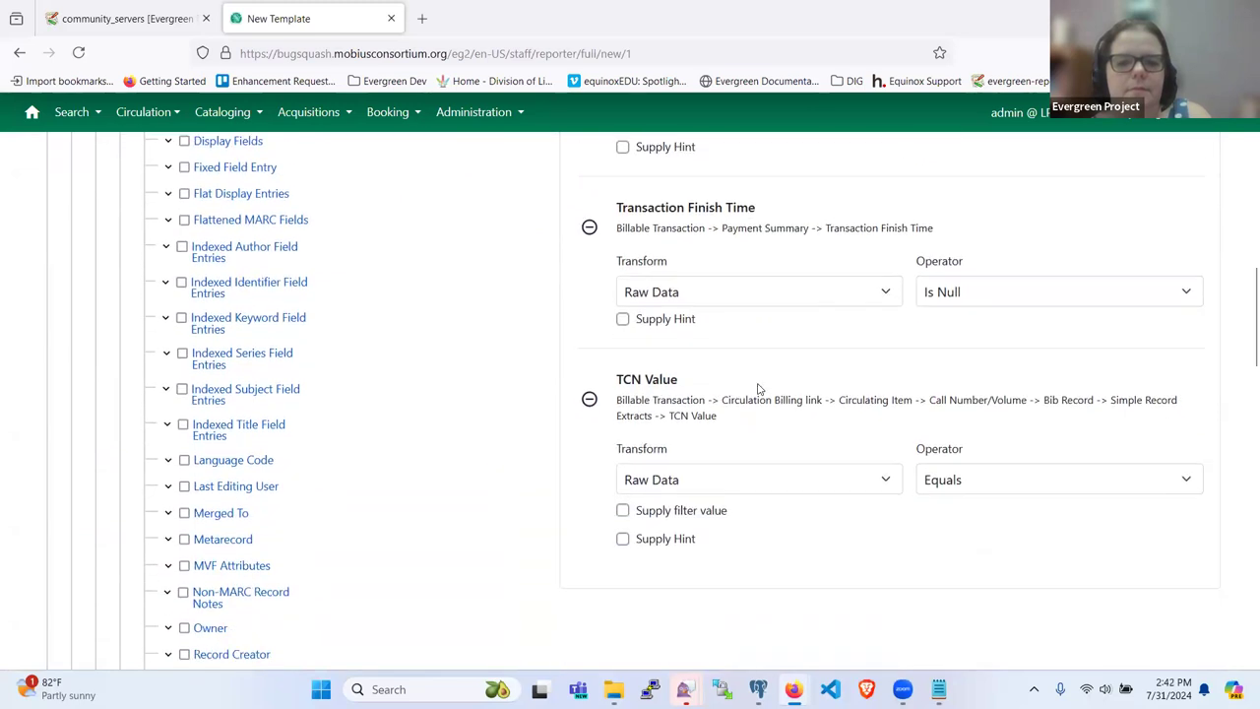
{"action": "scroll", "coordinate": [758, 388], "scroll_direction": "up", "scroll_amount": 10}
{"action": "scroll", "coordinate": [758, 389], "scroll_direction": "down", "scroll_amount": 3}
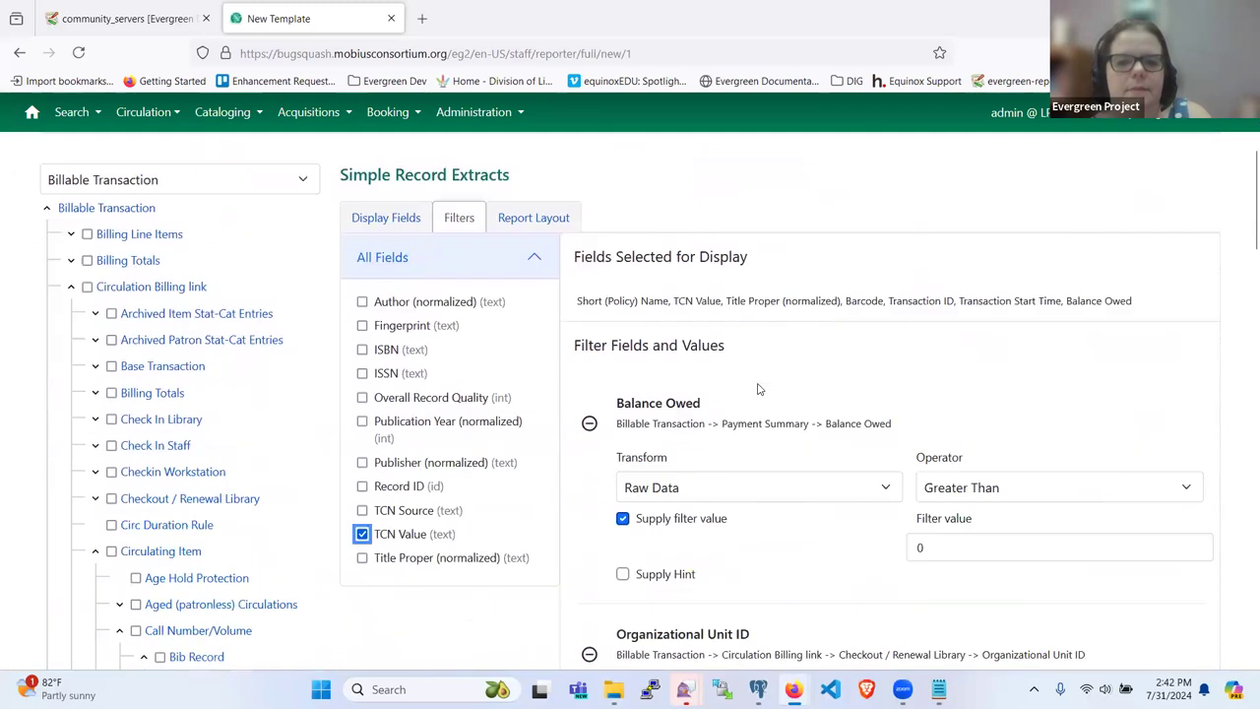
{"action": "scroll", "coordinate": [576, 506], "scroll_direction": "down", "scroll_amount": 2}
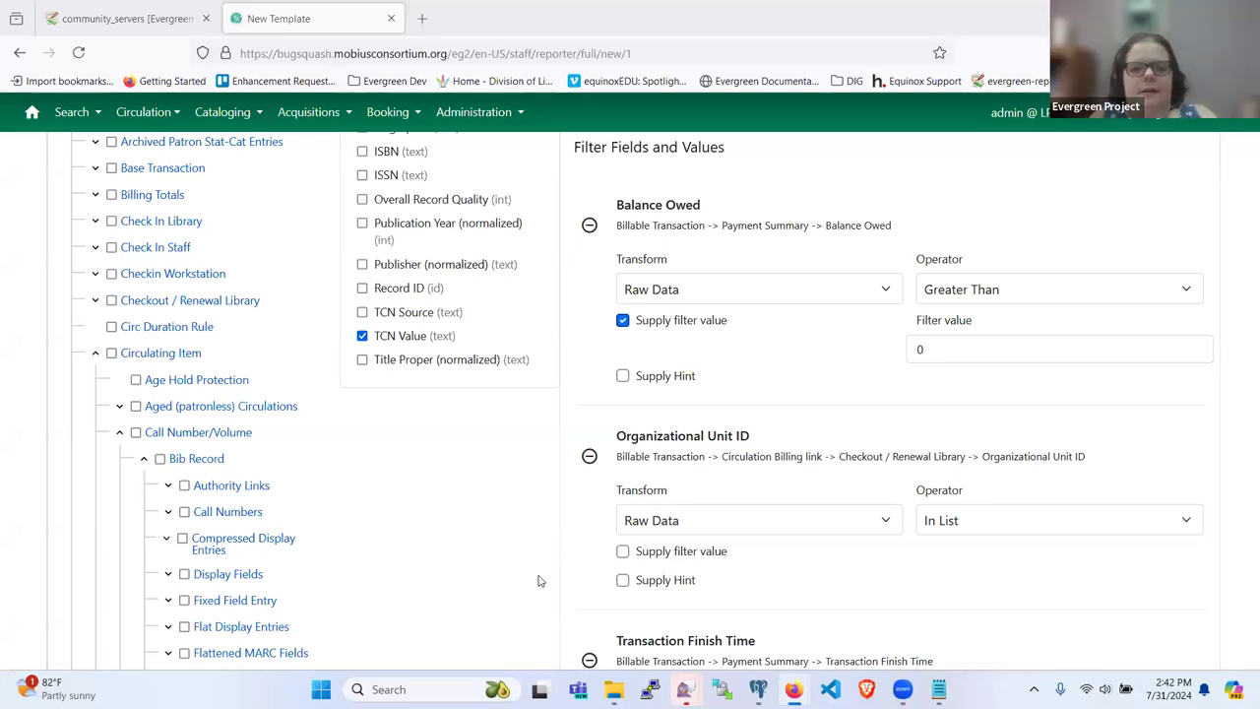
{"action": "scroll", "coordinate": [246, 227], "scroll_direction": "up", "scroll_amount": 3}
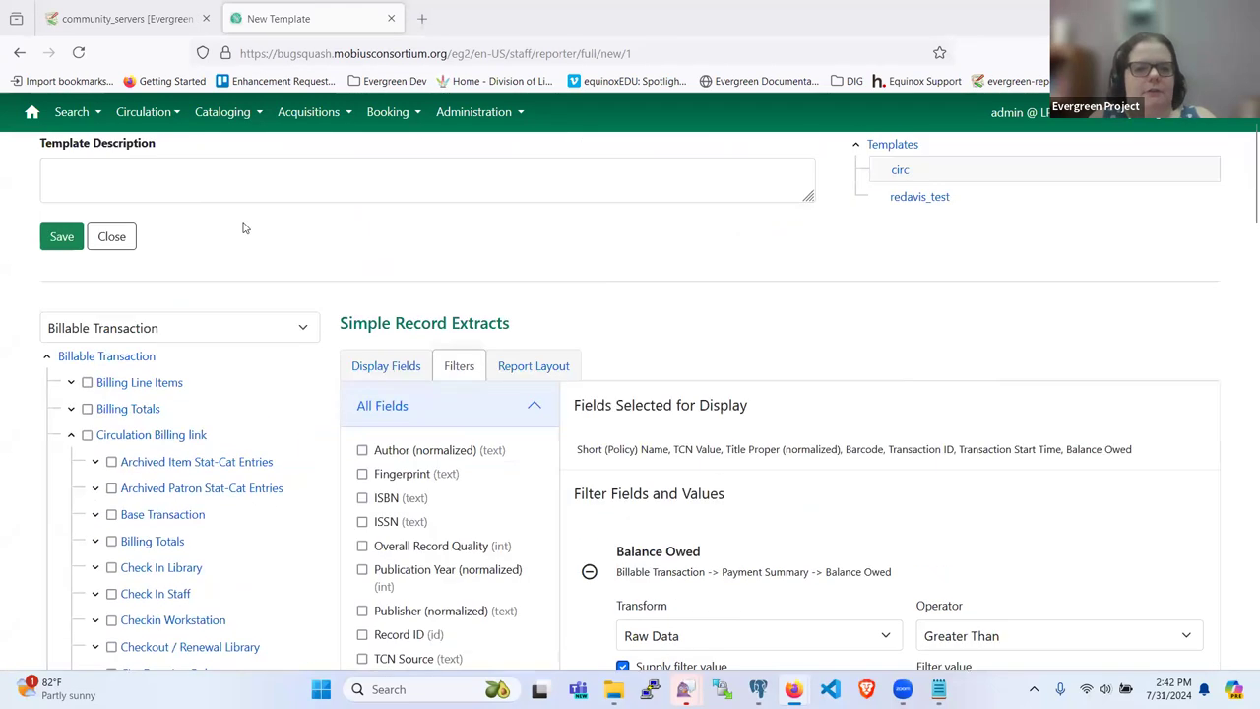
Step: Return the field list to Billable Transaction and review the four filters, ending with TCN Value Equals
{"action": "left_click", "coordinate": [118, 358]}
{"action": "scroll", "coordinate": [230, 414], "scroll_direction": "down", "scroll_amount": 2}
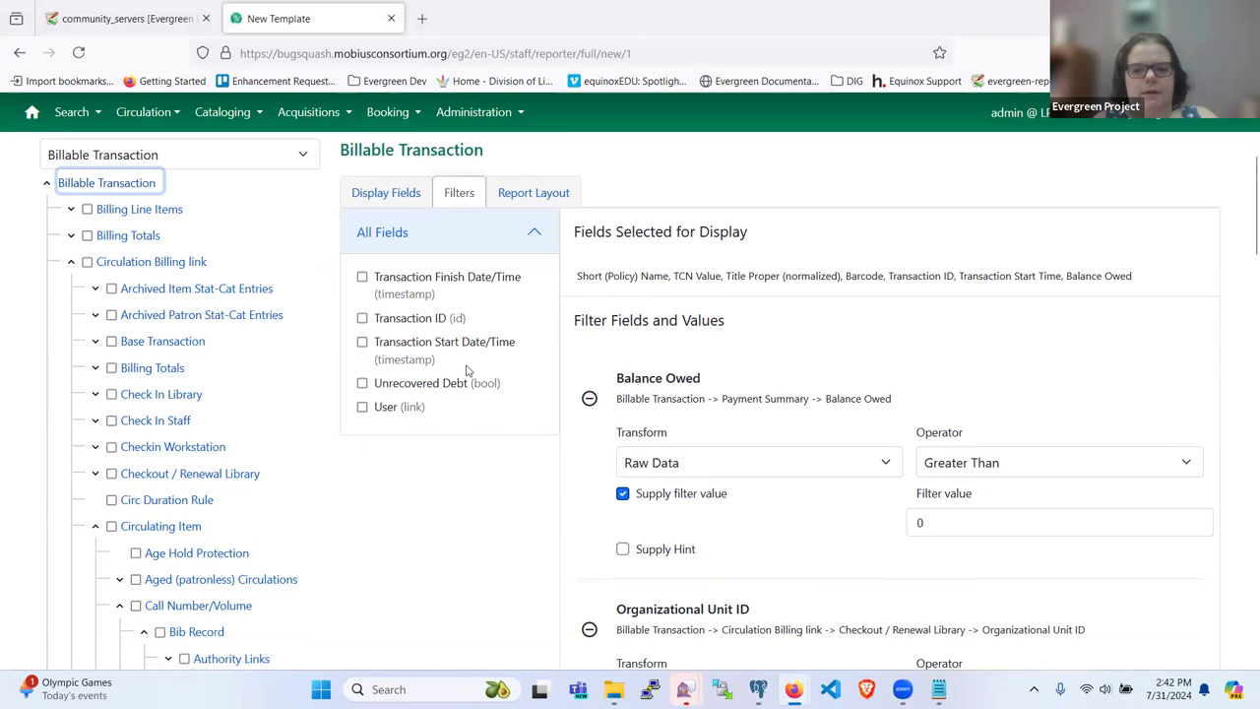
{"action": "left_click", "coordinate": [846, 513]}
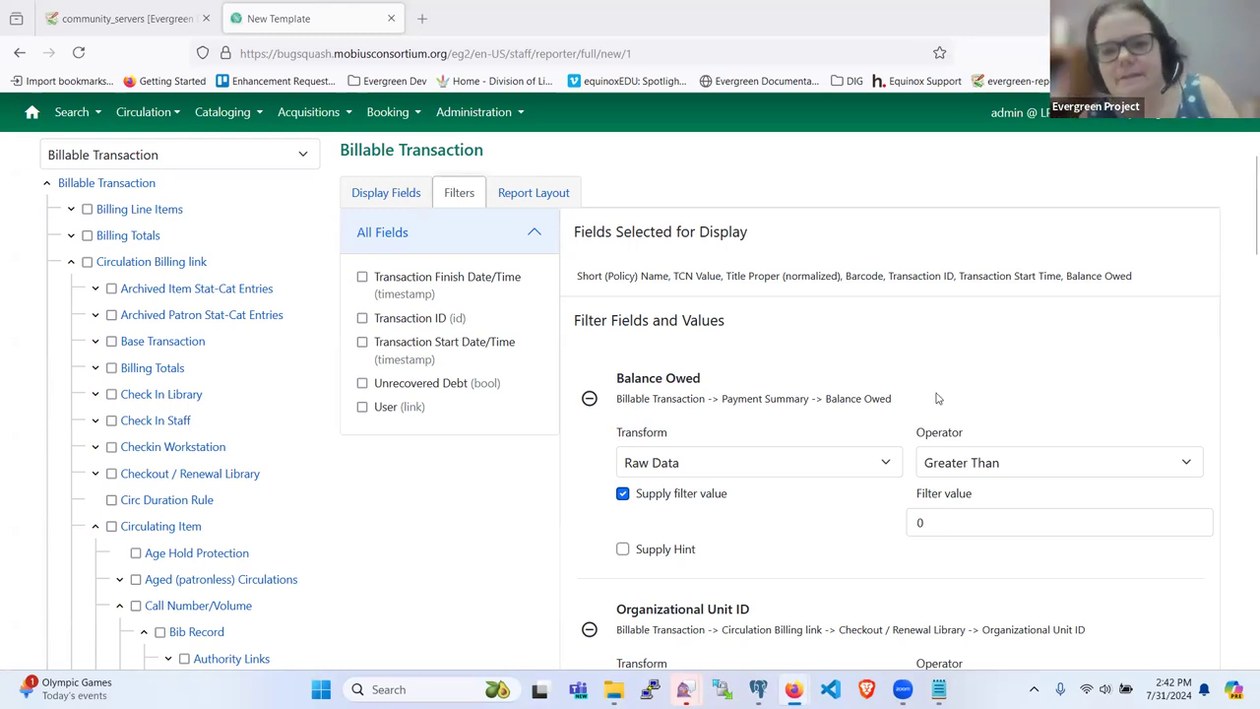
{"action": "scroll", "coordinate": [1054, 292], "scroll_direction": "down", "scroll_amount": 5}
{"action": "scroll", "coordinate": [900, 388], "scroll_direction": "down", "scroll_amount": 3}
{"action": "scroll", "coordinate": [900, 388], "scroll_direction": "up", "scroll_amount": 4}
{"action": "scroll", "coordinate": [886, 389], "scroll_direction": "up", "scroll_amount": 4}
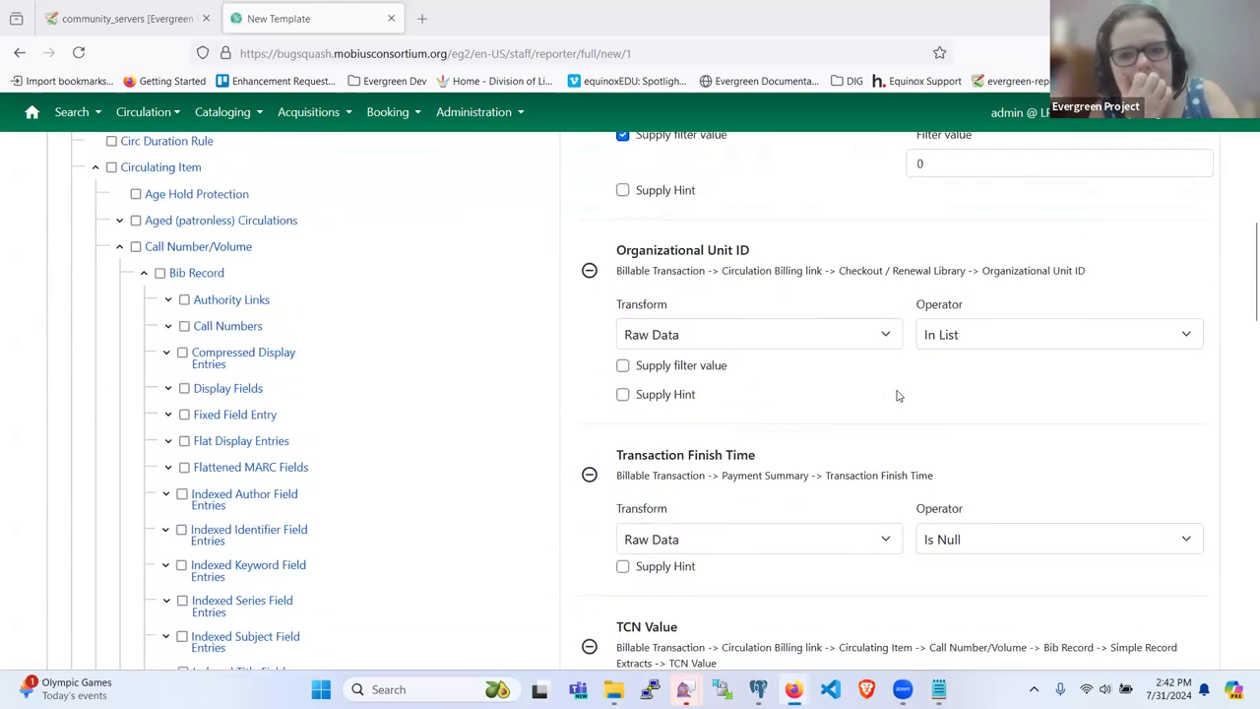
{"action": "scroll", "coordinate": [864, 382], "scroll_direction": "up", "scroll_amount": 1}
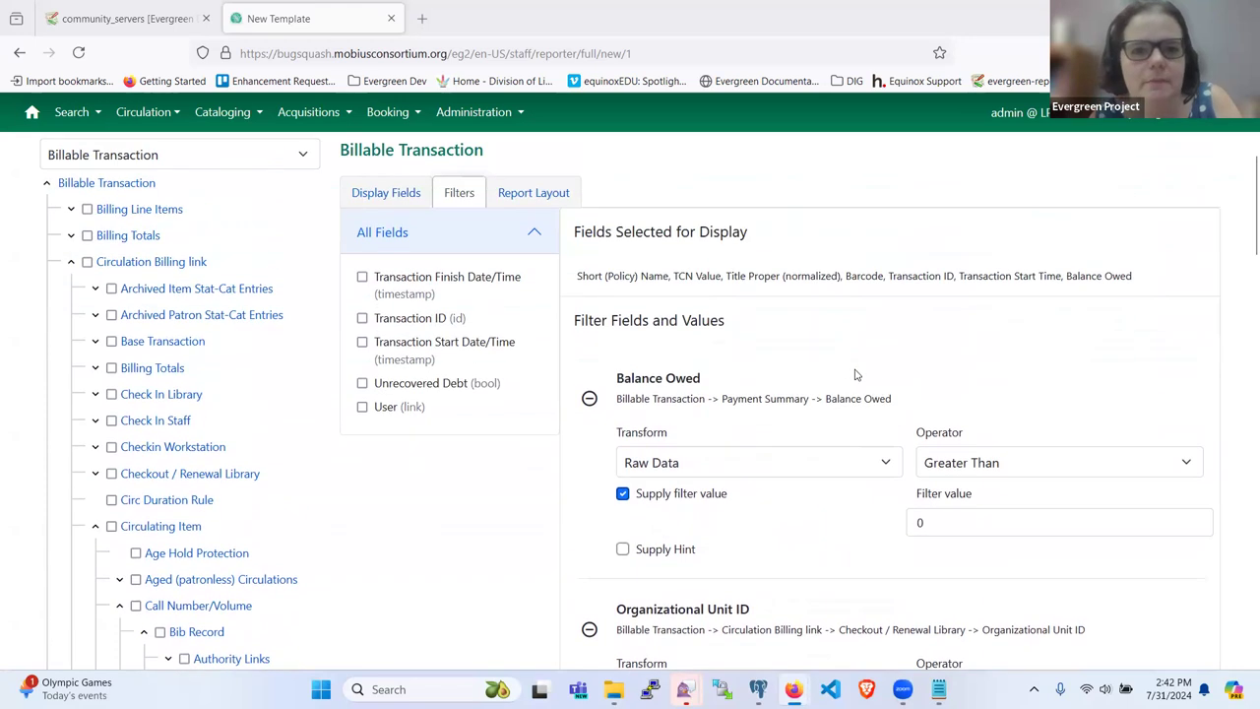
Step: Review the Report Layout's display order and sort order for all seven fields
{"action": "left_click", "coordinate": [509, 196]}
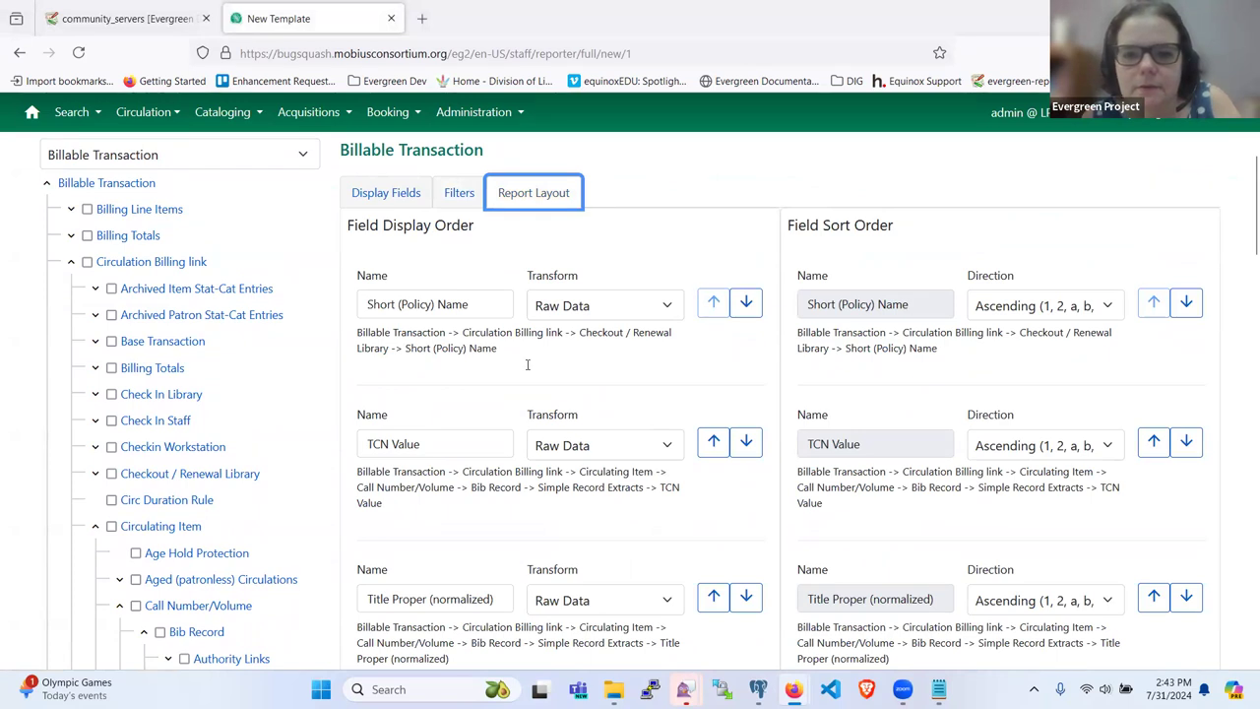
{"action": "scroll", "coordinate": [539, 348], "scroll_direction": "down", "scroll_amount": 5}
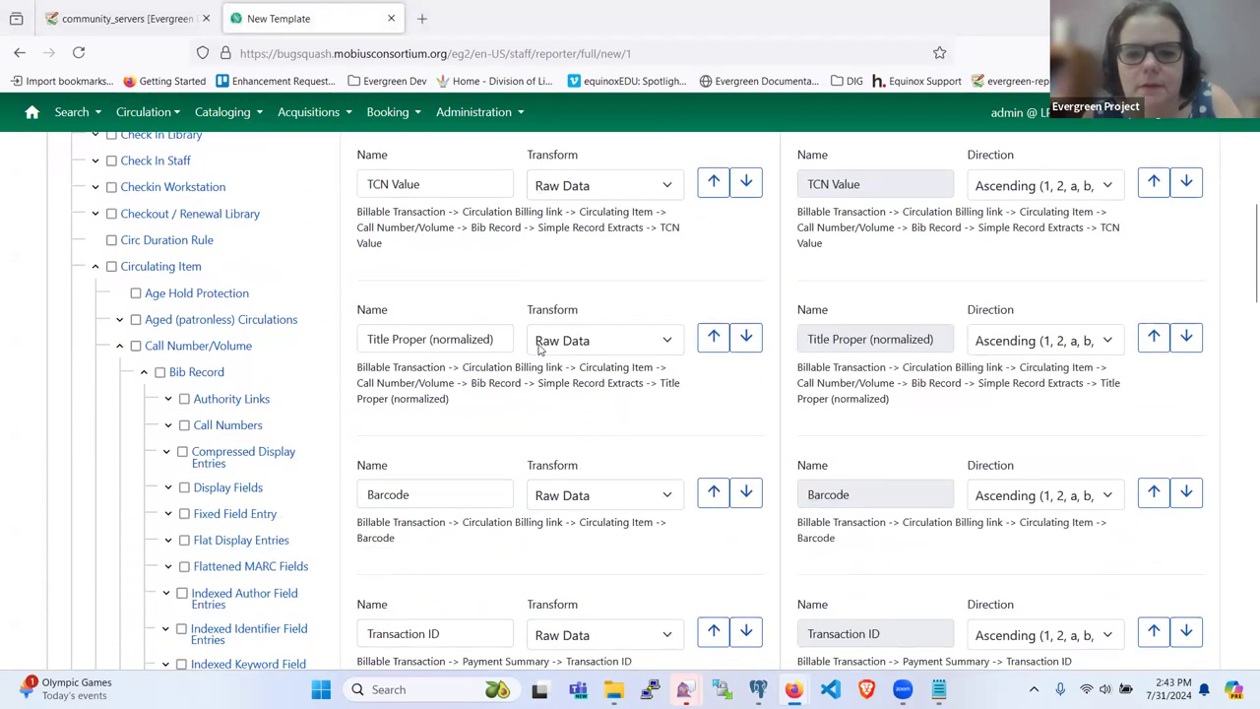
{"action": "scroll", "coordinate": [539, 348], "scroll_direction": "up", "scroll_amount": 5}
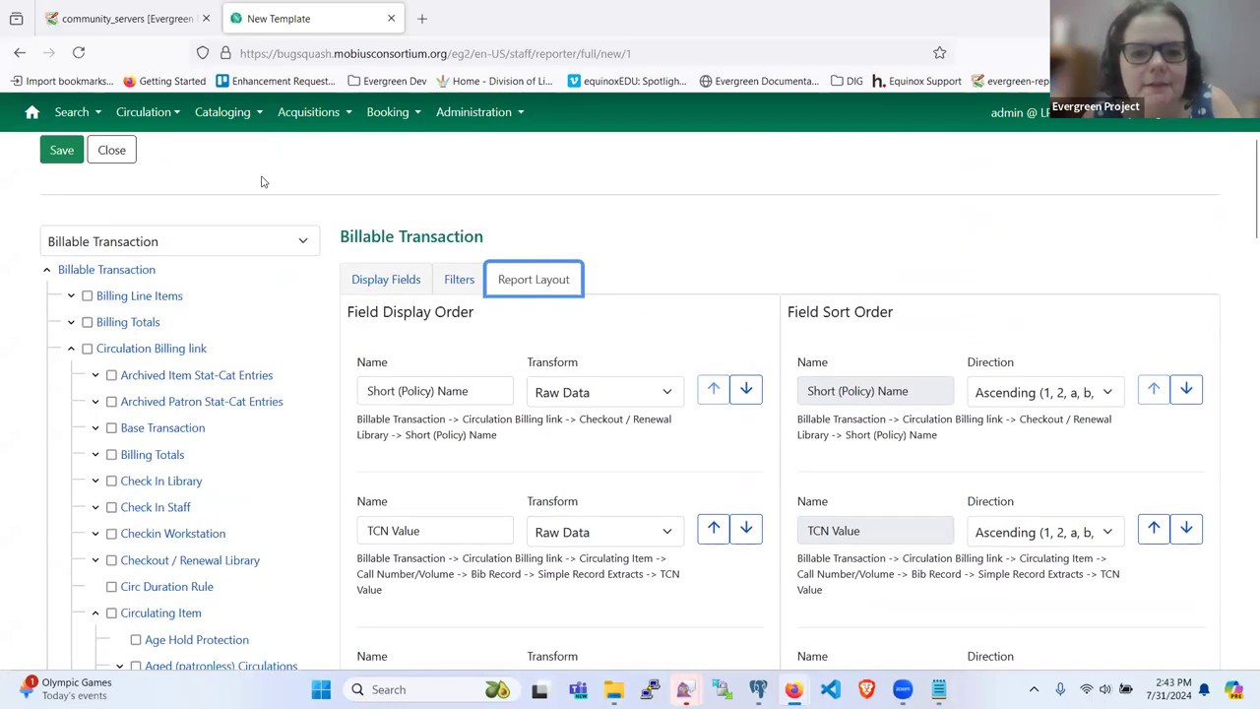
{"action": "scroll", "coordinate": [494, 468], "scroll_direction": "down", "scroll_amount": 2}
{"action": "scroll", "coordinate": [494, 468], "scroll_direction": "down", "scroll_amount": 10}
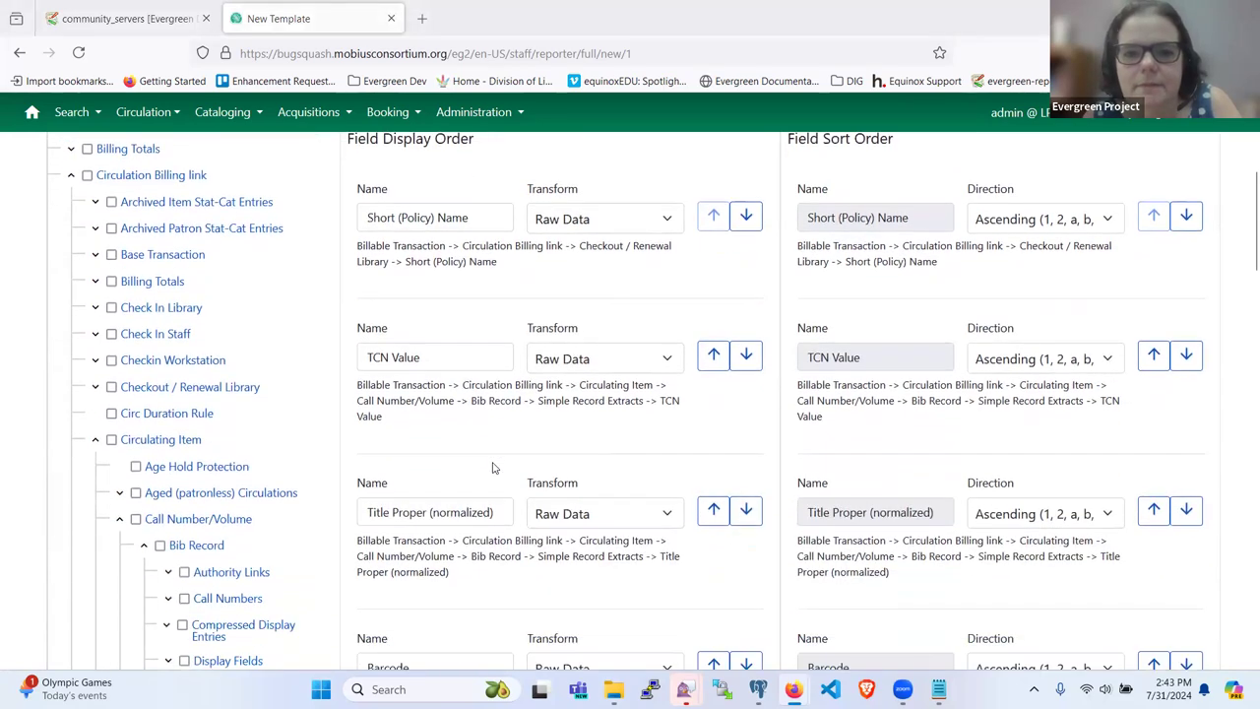
{"action": "scroll", "coordinate": [494, 467], "scroll_direction": "up", "scroll_amount": 10}
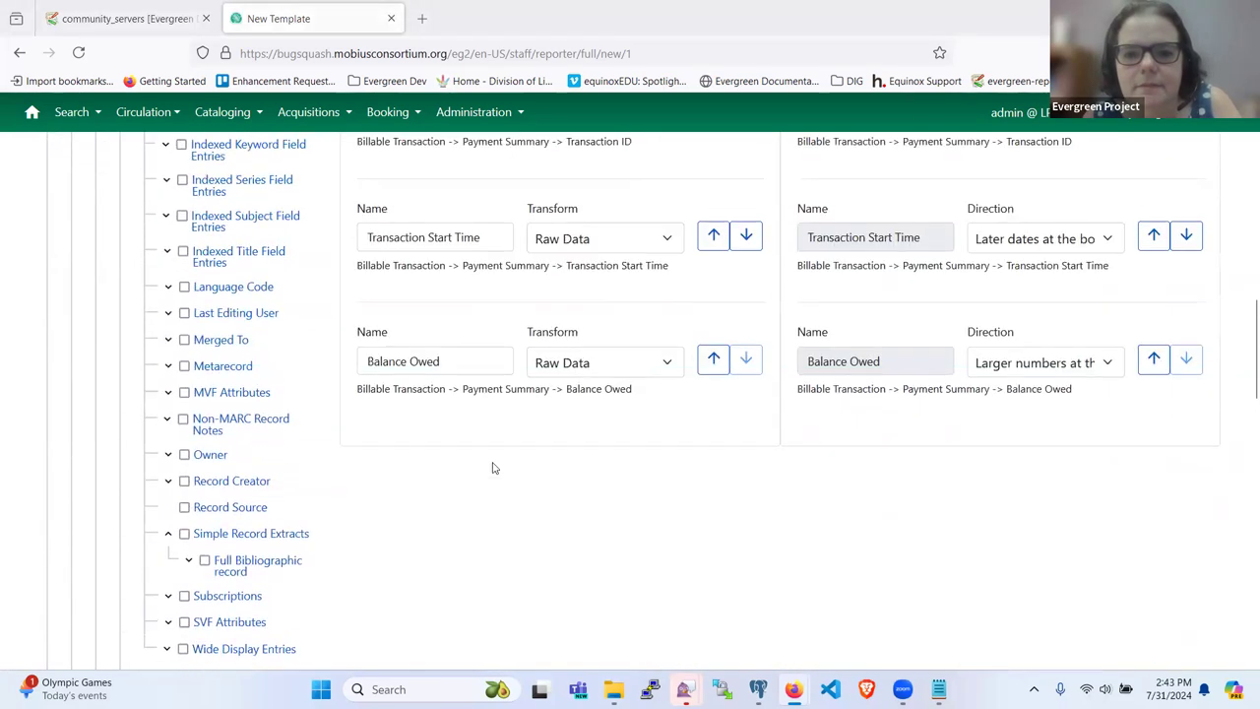
{"action": "scroll", "coordinate": [494, 467], "scroll_direction": "up", "scroll_amount": 4}
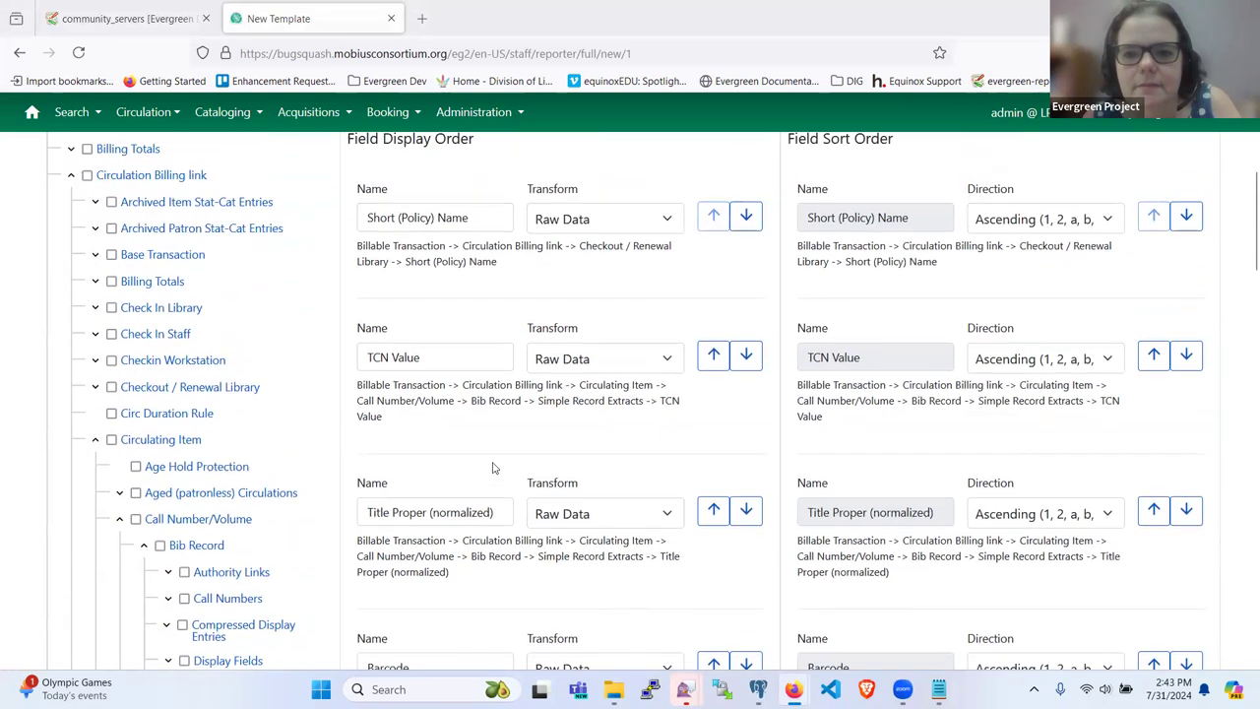
{"action": "scroll", "coordinate": [494, 467], "scroll_direction": "down", "scroll_amount": 15}
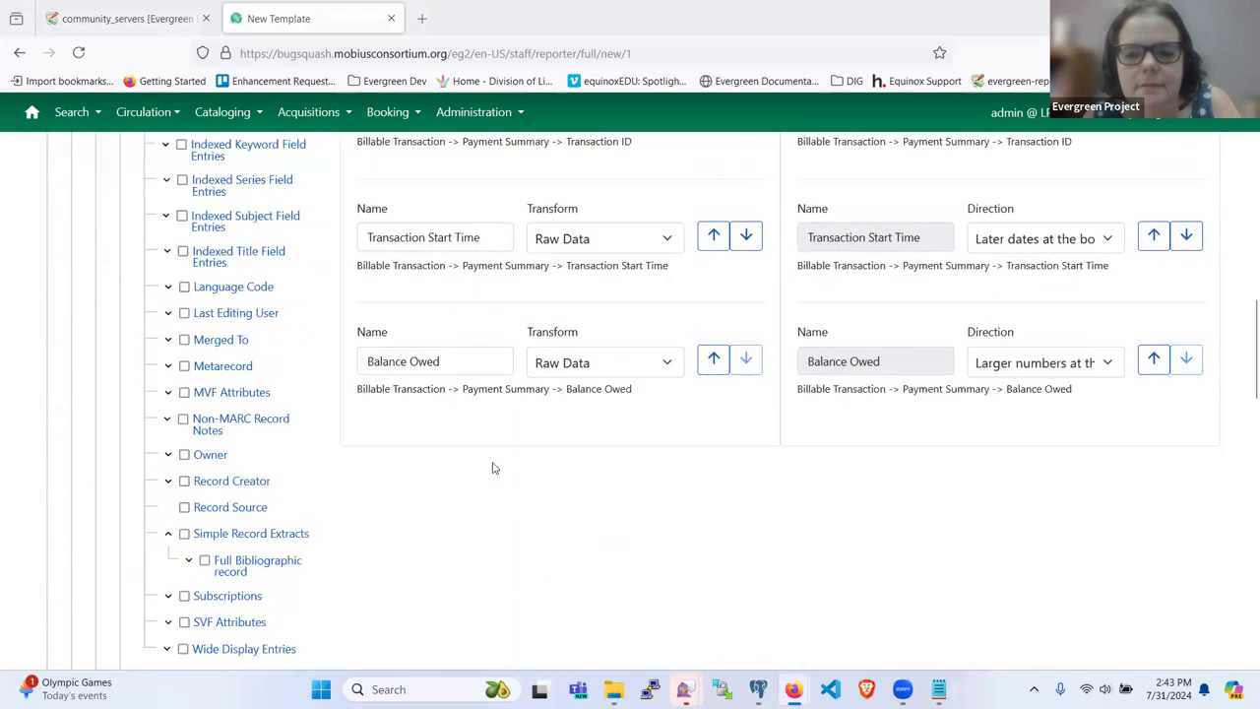
{"action": "scroll", "coordinate": [495, 467], "scroll_direction": "up", "scroll_amount": 15}
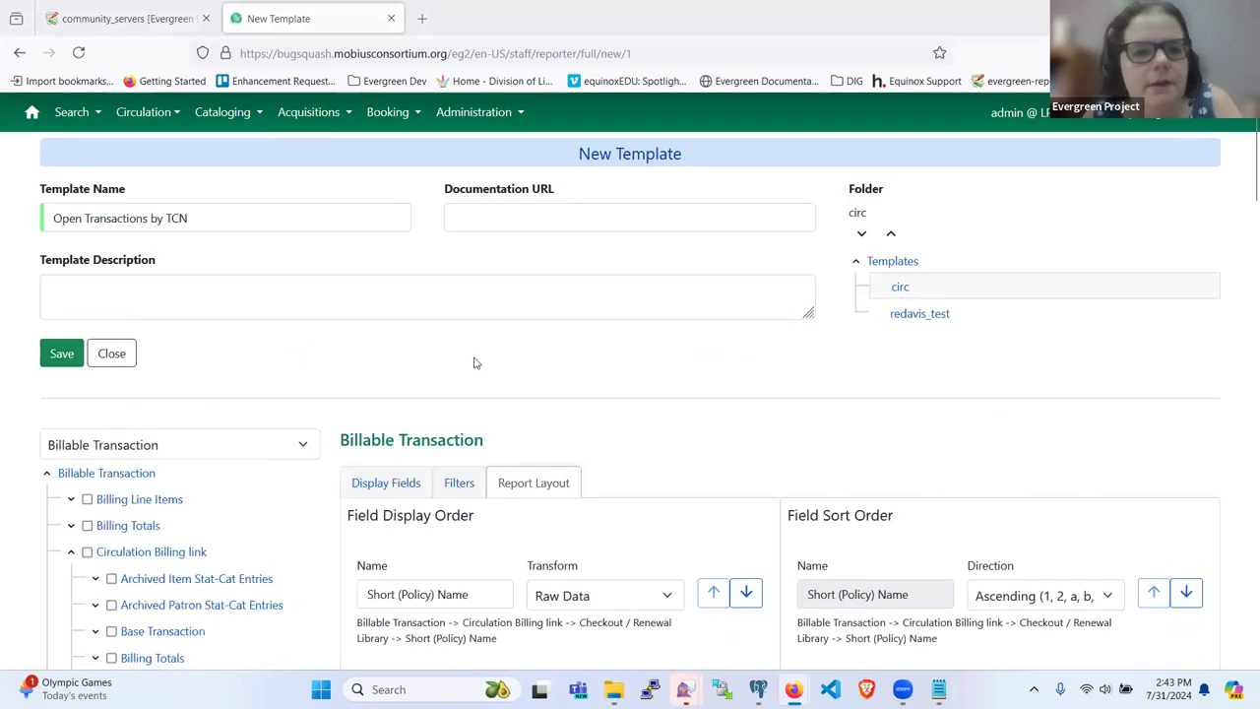
Step: Save the Open Transactions by TCN template and select it in the Templates > circ folder
{"action": "left_click", "coordinate": [49, 357]}
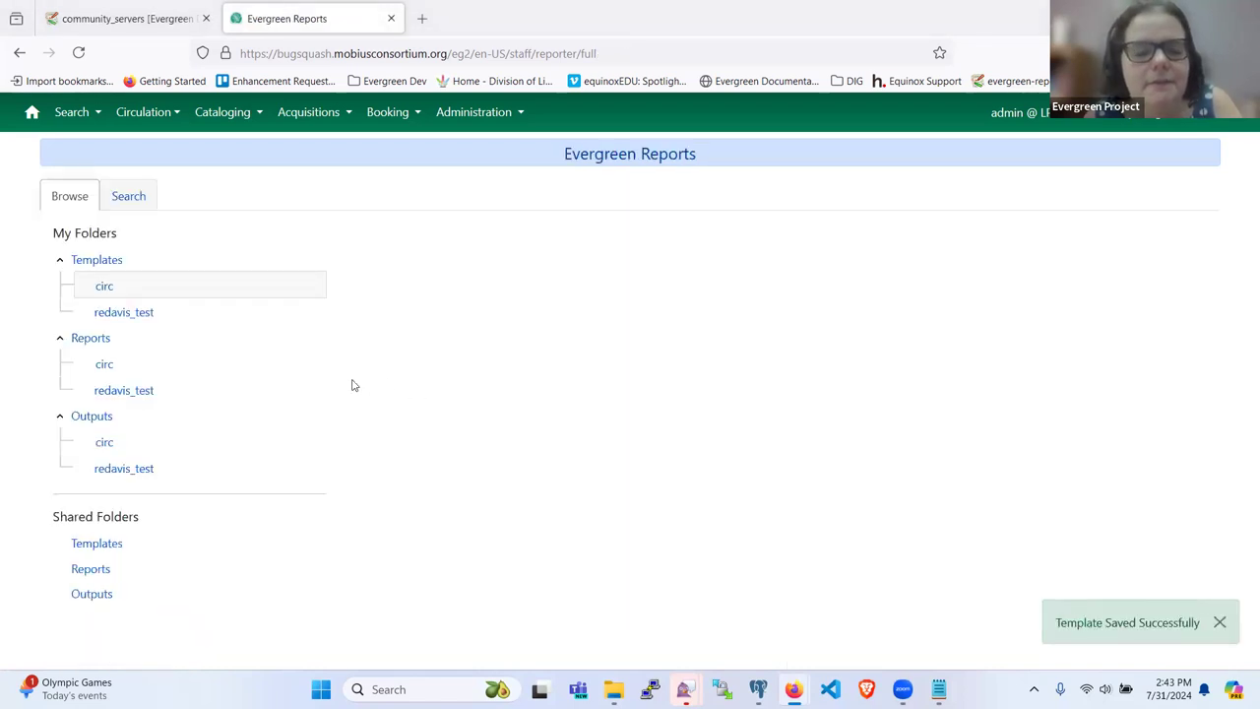
{"action": "left_click", "coordinate": [99, 449]}
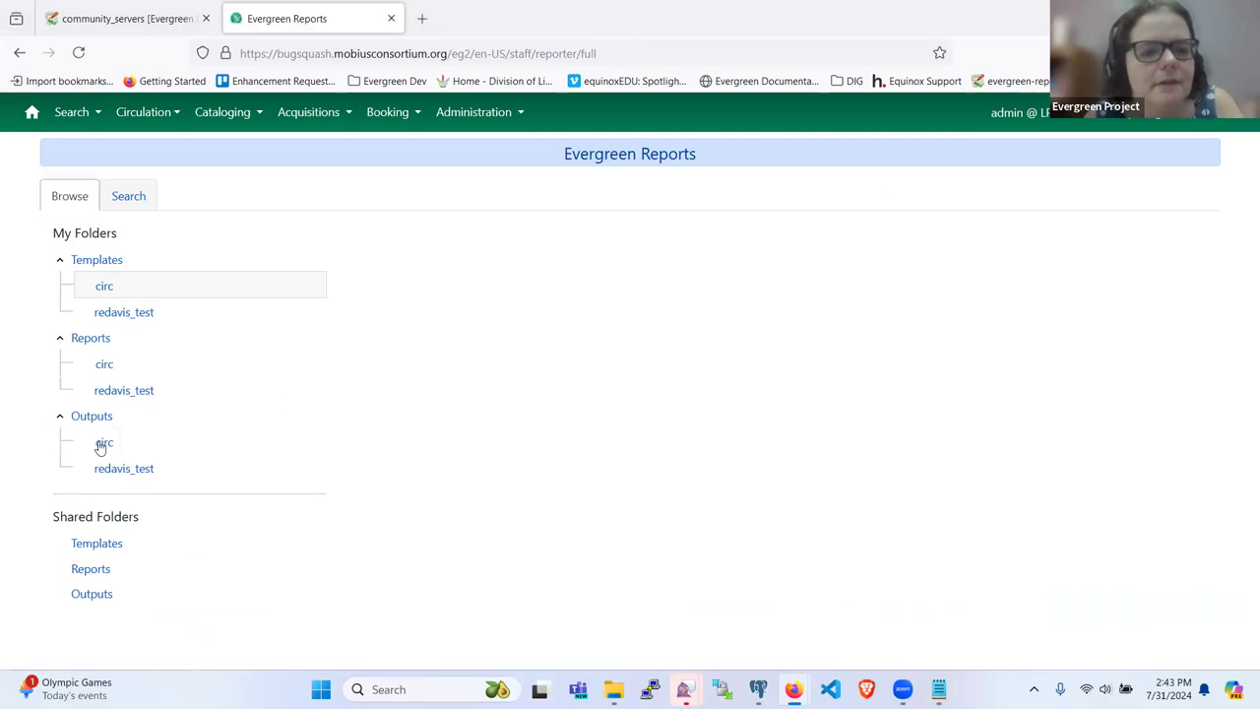
{"action": "left_click", "coordinate": [120, 476]}
{"action": "left_click", "coordinate": [109, 450]}
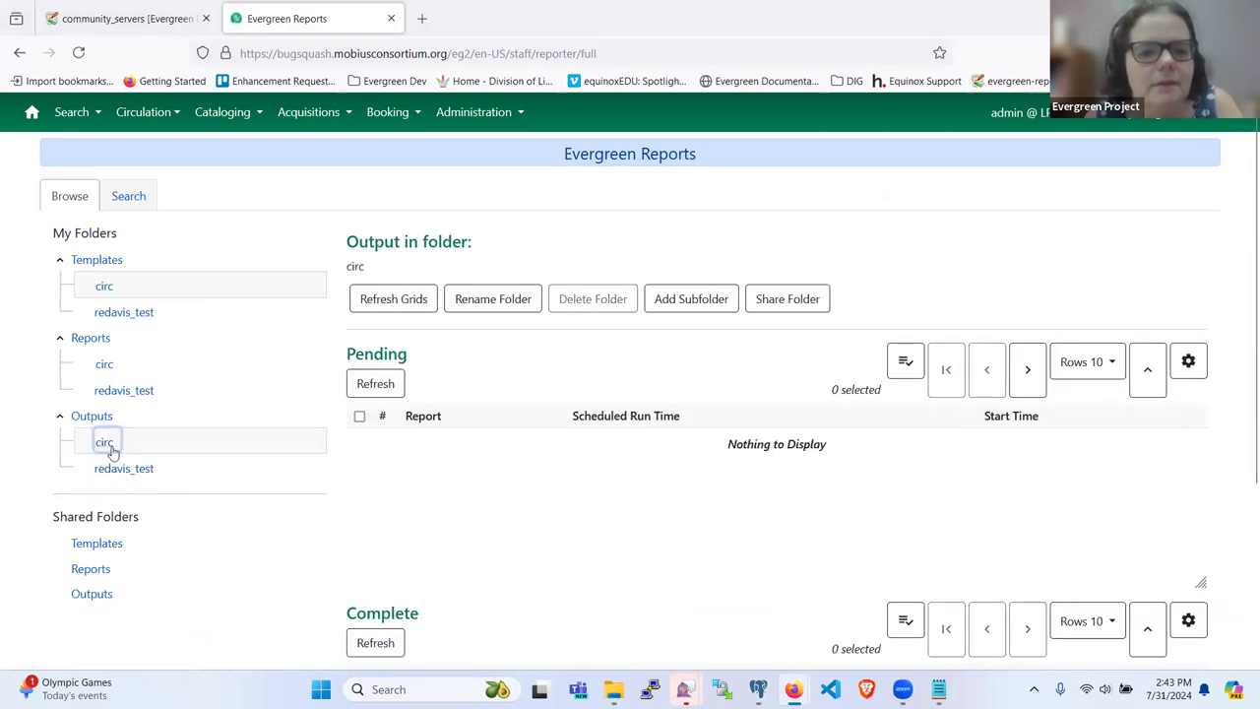
{"action": "left_click", "coordinate": [116, 316]}
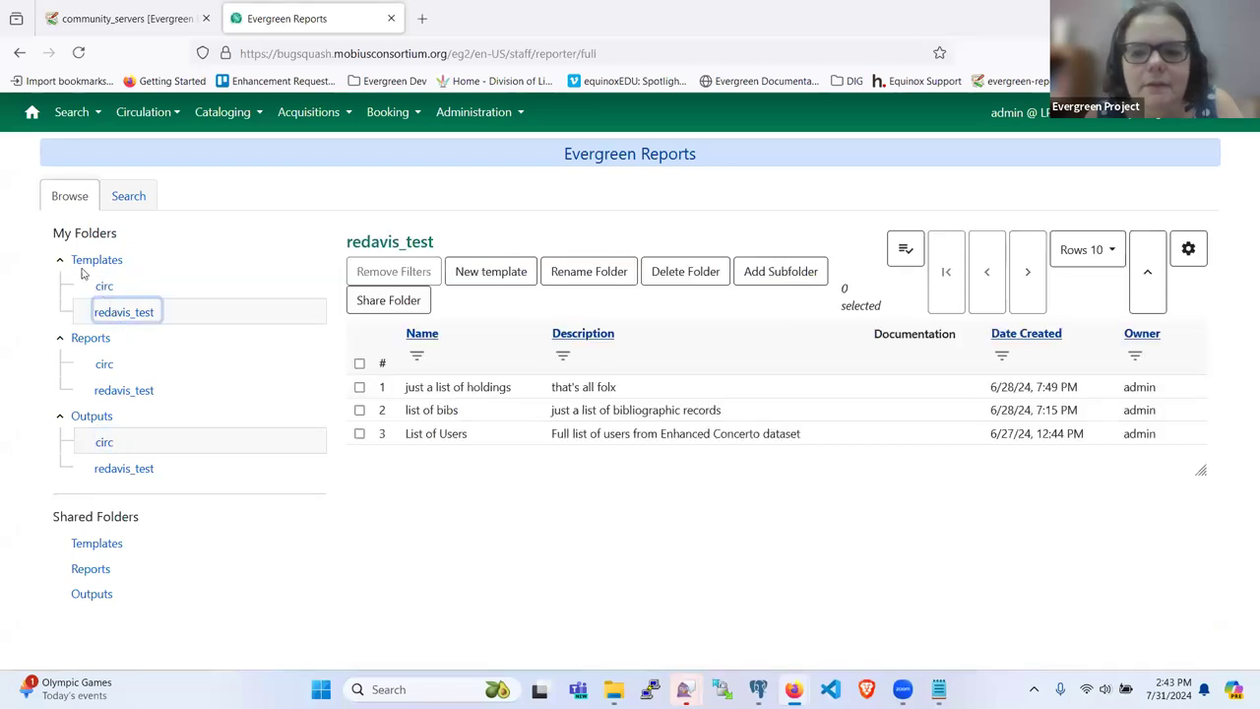
{"action": "left_click", "coordinate": [104, 287]}
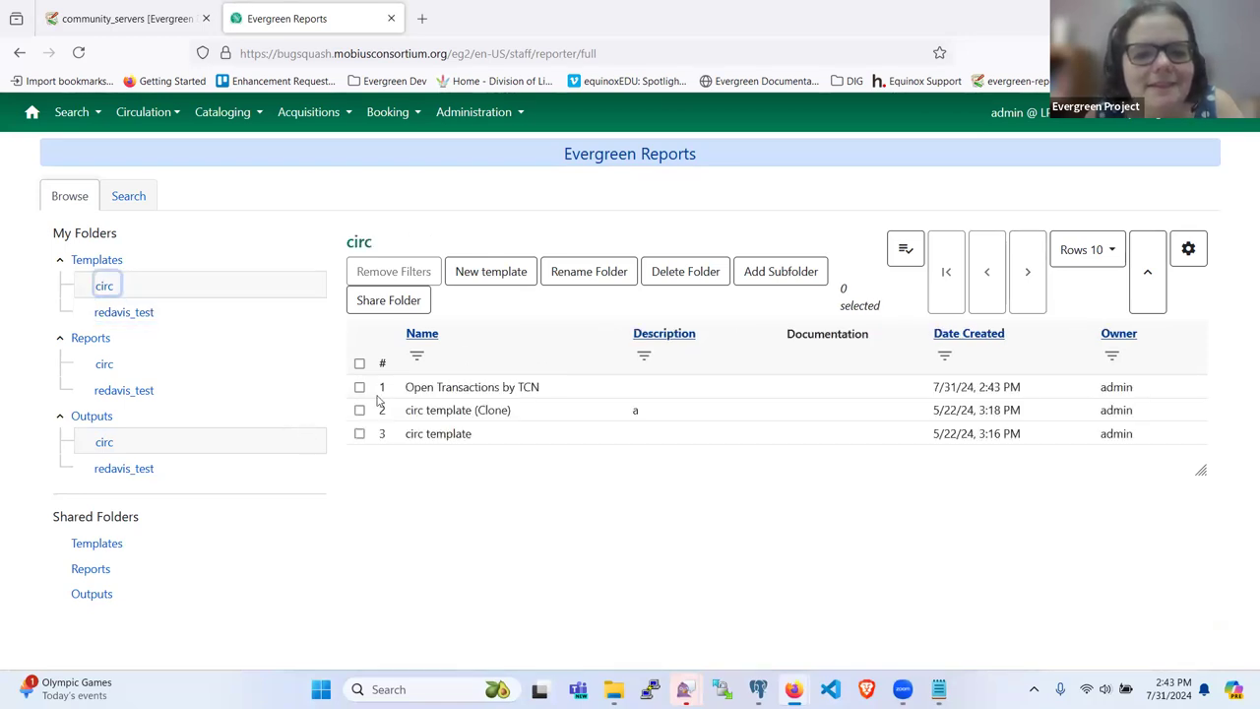
{"action": "left_click", "coordinate": [360, 388]}
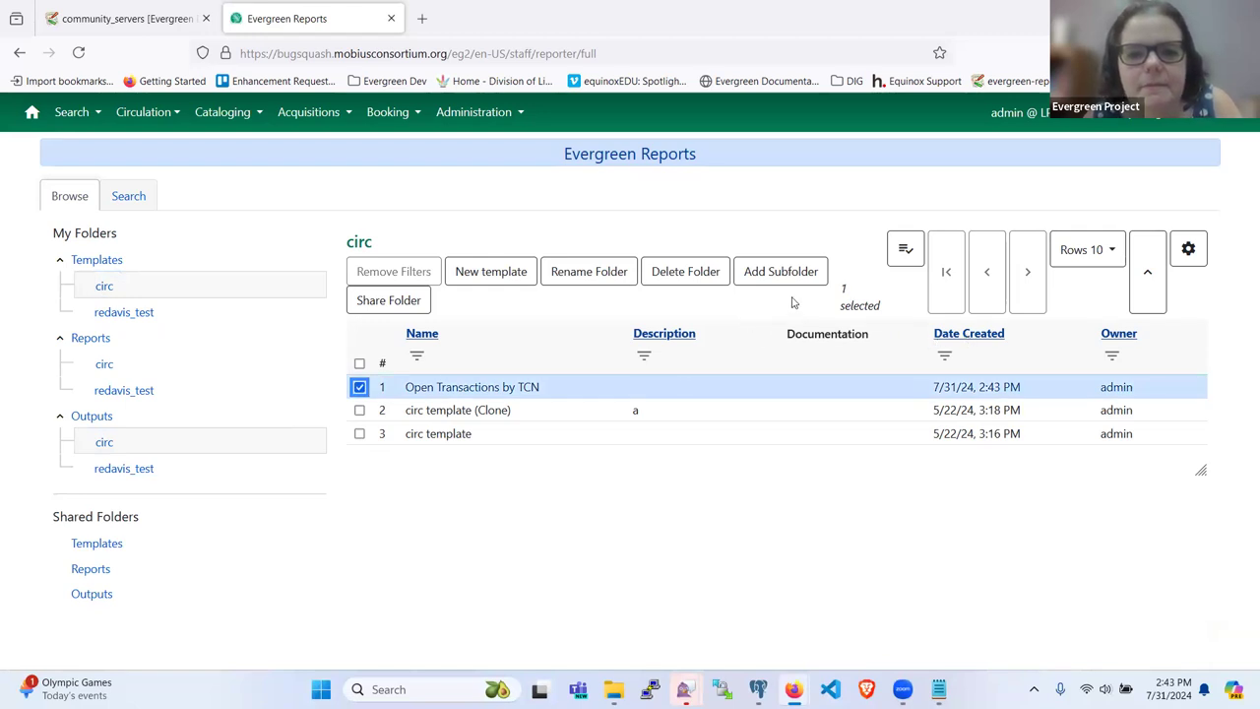
{"action": "left_click", "coordinate": [906, 250]}
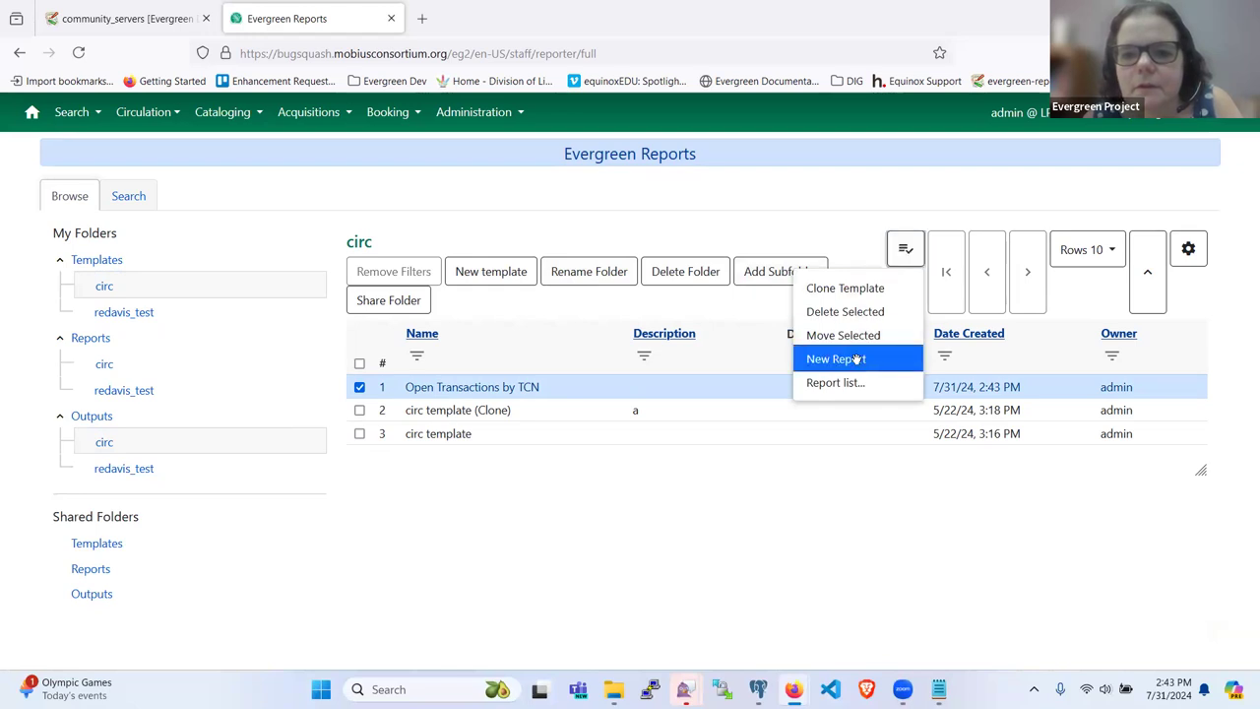
{"action": "left_click", "coordinate": [855, 358]}
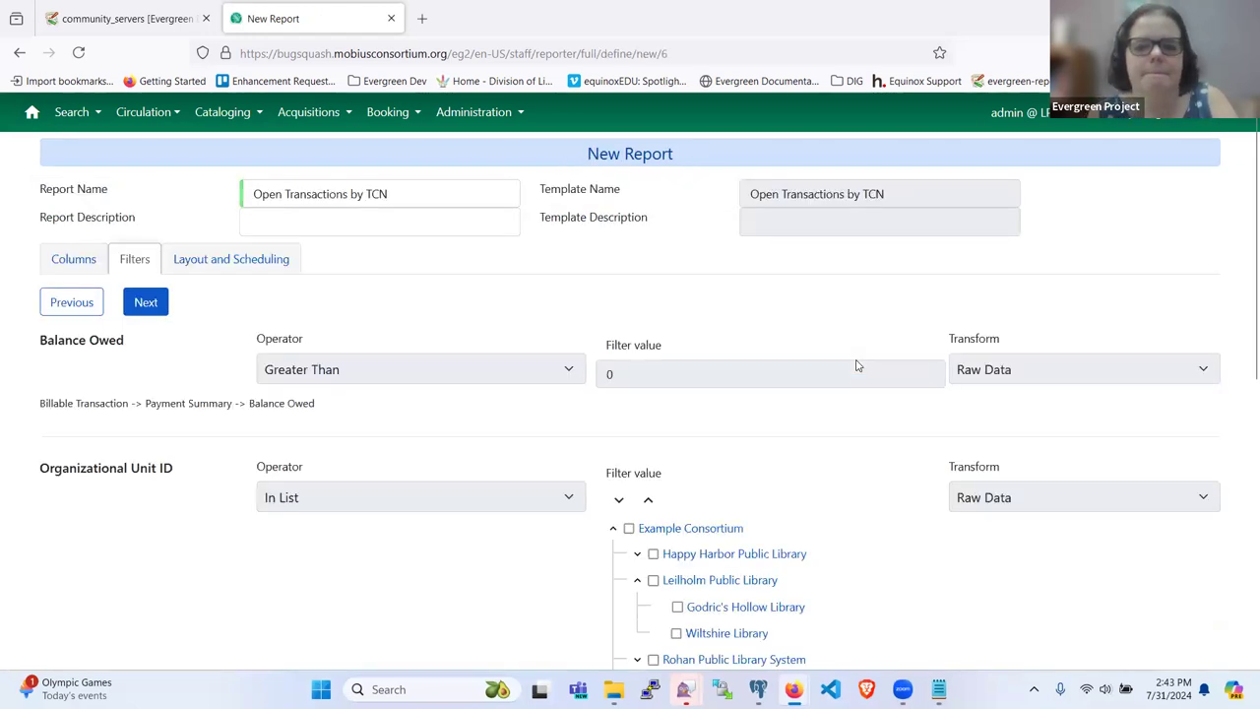
{"action": "scroll", "coordinate": [678, 433], "scroll_direction": "down", "scroll_amount": 3}
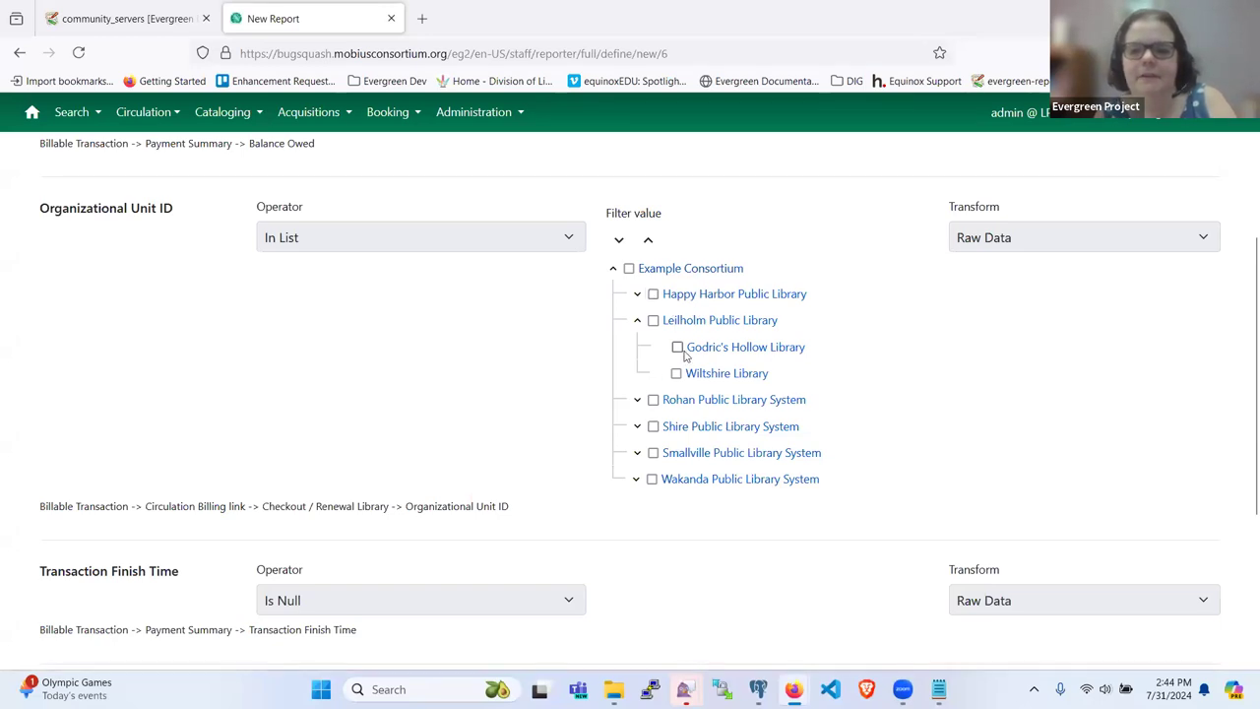
Step: Limit the Organizational Unit ID filter to Godric's Hollow Library and begin the TCN Value filter
{"action": "left_click", "coordinate": [677, 348]}
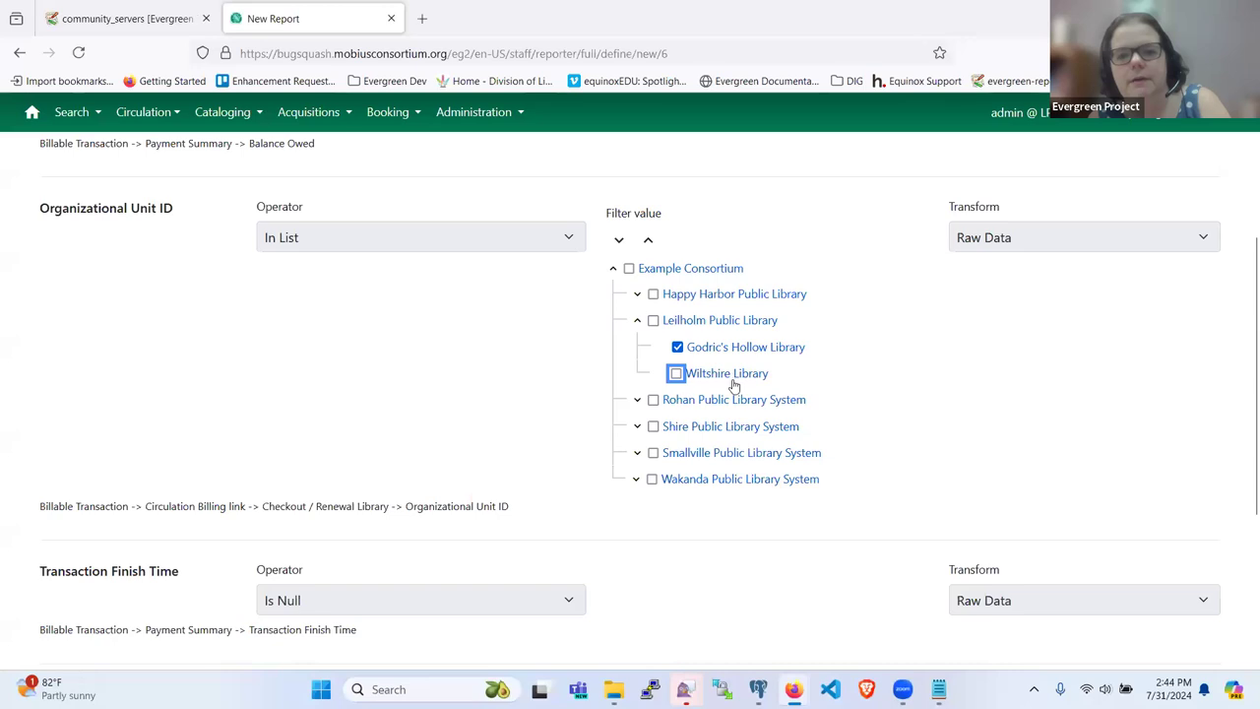
{"action": "left_click", "coordinate": [679, 349]}
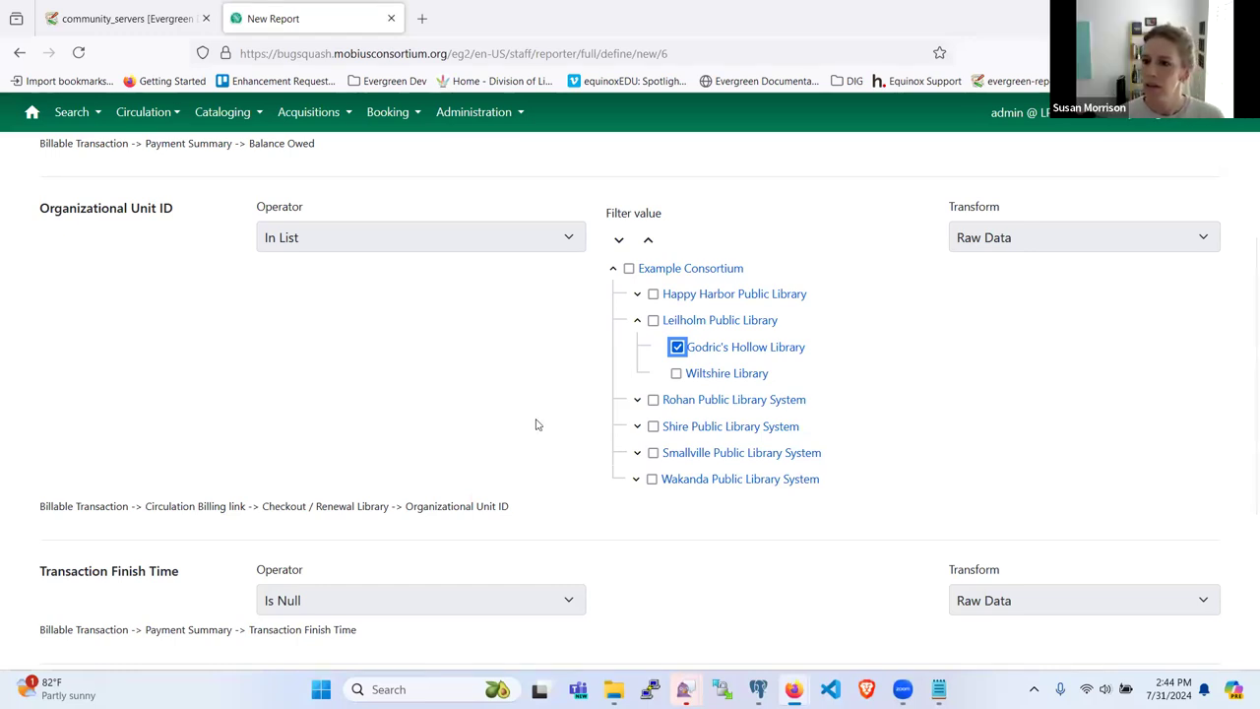
{"action": "scroll", "coordinate": [402, 359], "scroll_direction": "down", "scroll_amount": 2}
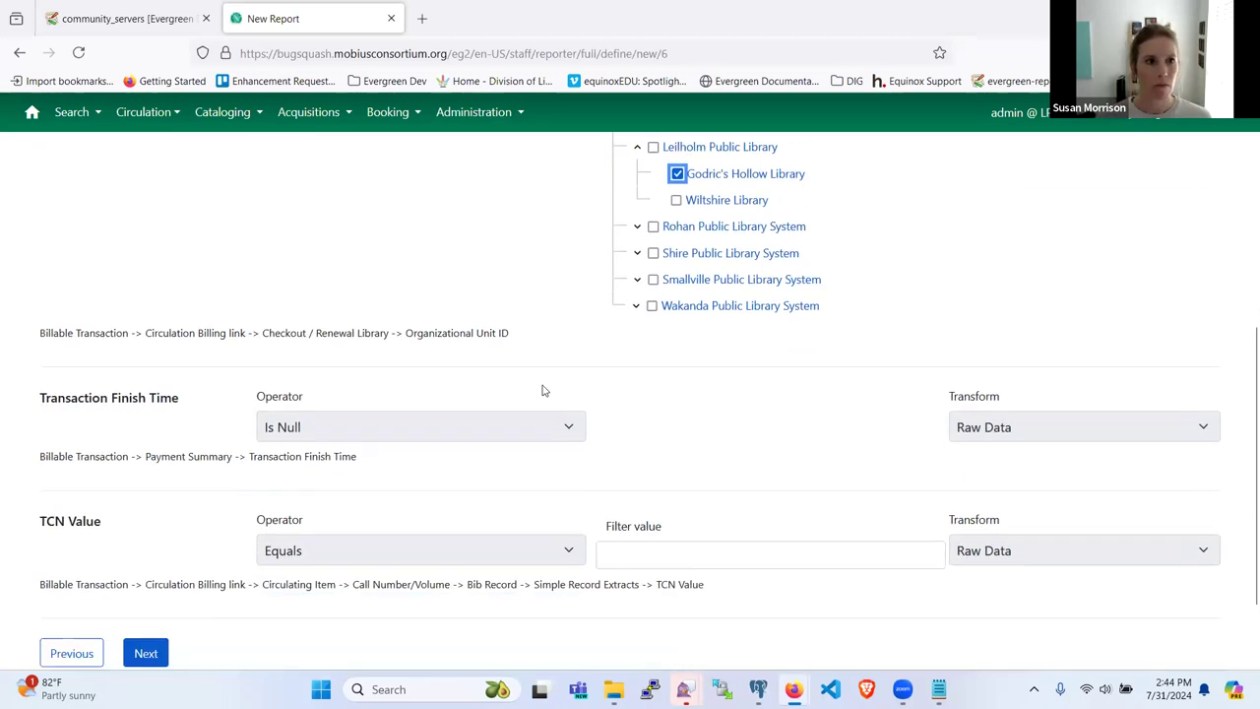
{"action": "scroll", "coordinate": [492, 368], "scroll_direction": "up", "scroll_amount": 2}
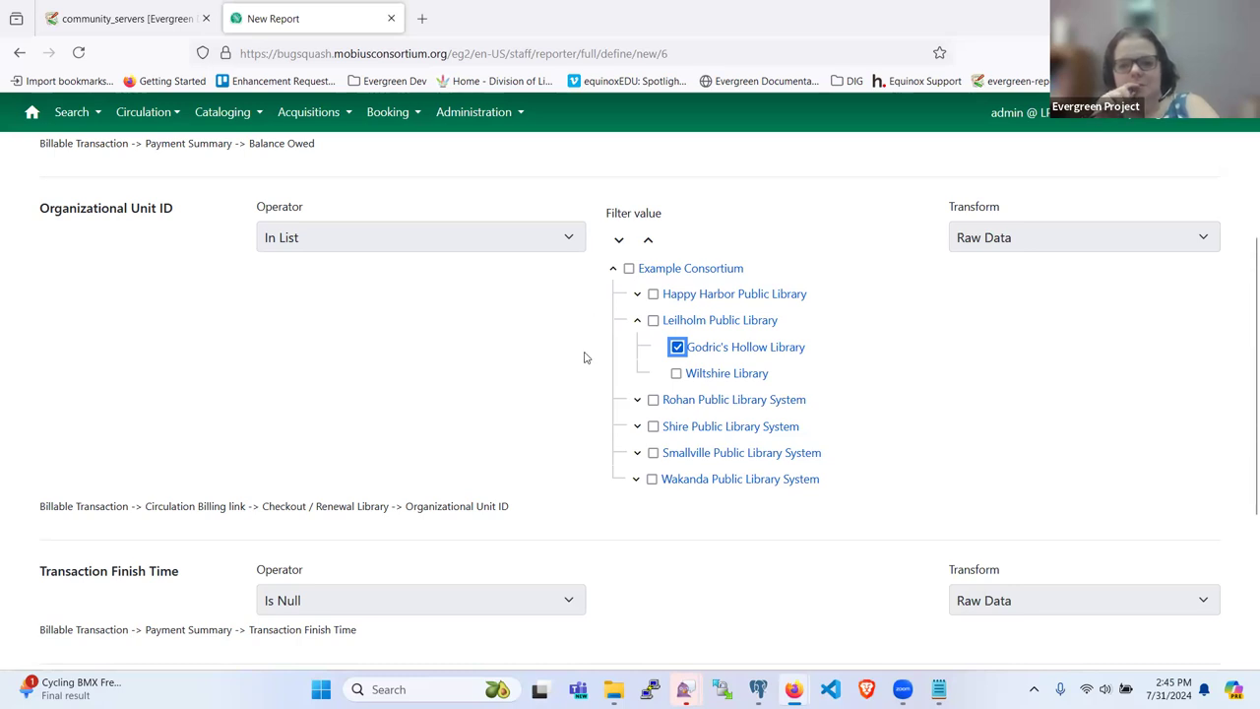
{"action": "scroll", "coordinate": [587, 379], "scroll_direction": "down", "scroll_amount": 3}
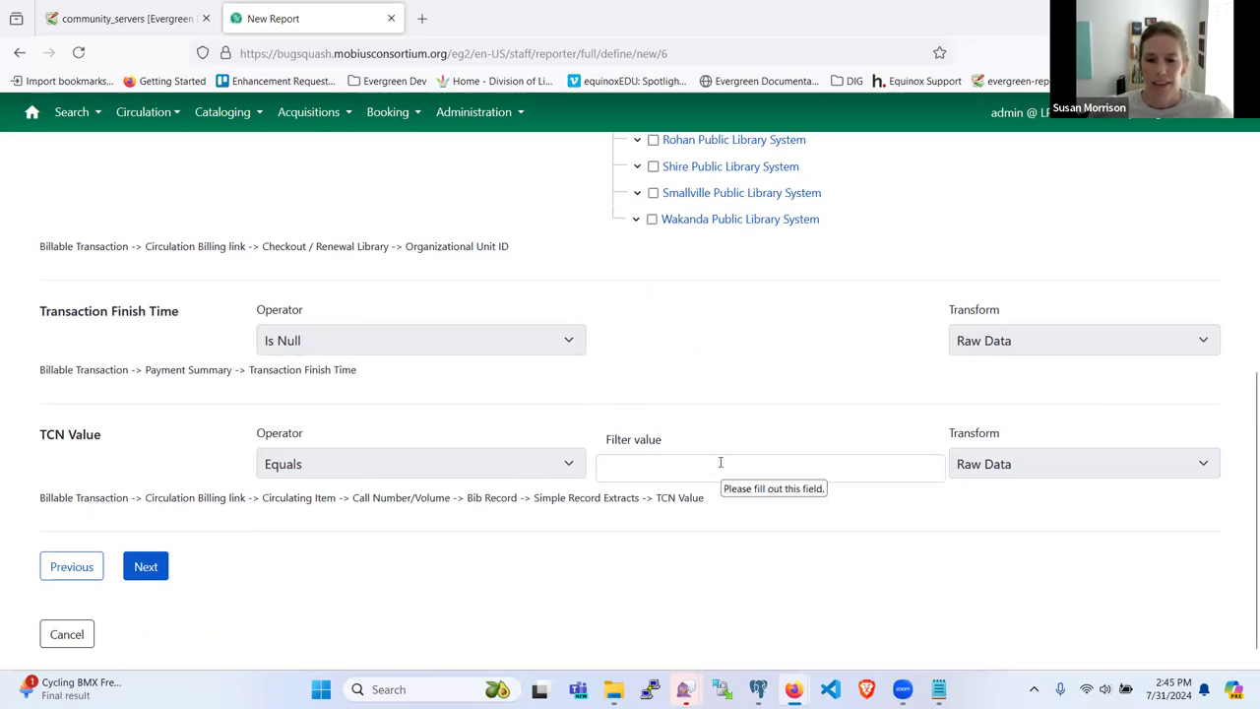
{"action": "left_click", "coordinate": [721, 461]}
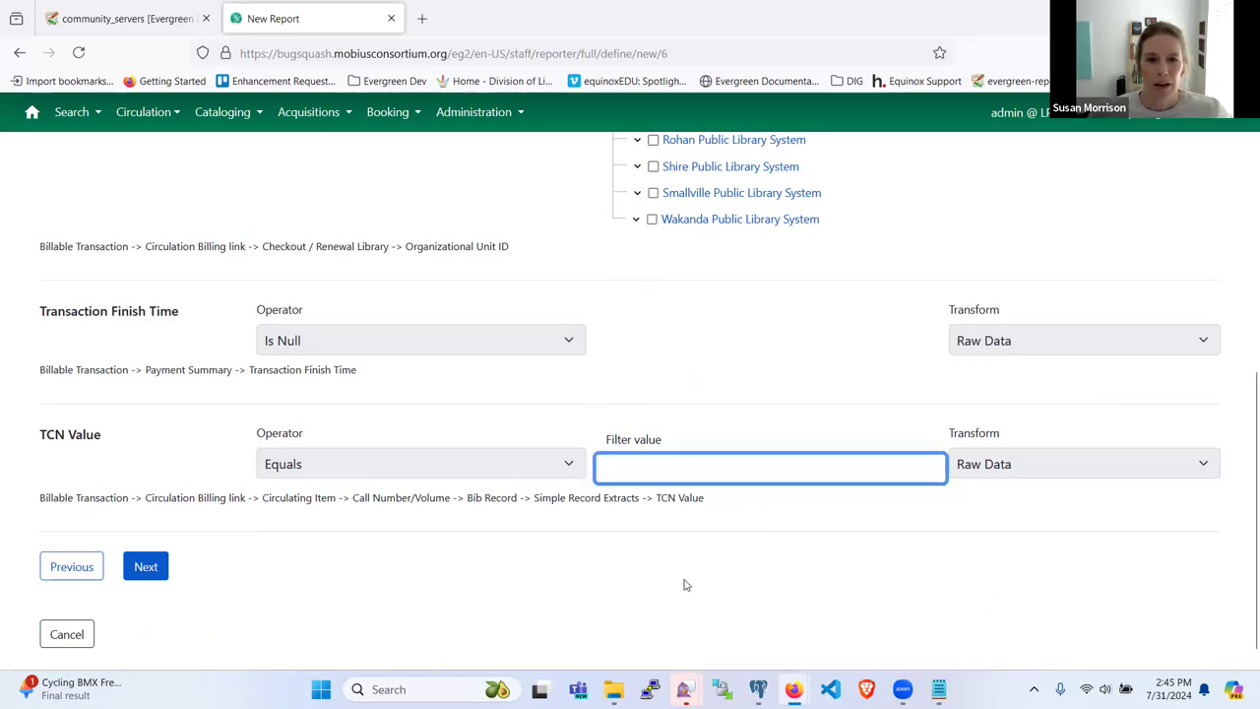
{"action": "left_click", "coordinate": [703, 374]}
{"action": "scroll", "coordinate": [702, 374], "scroll_direction": "up", "scroll_amount": 3}
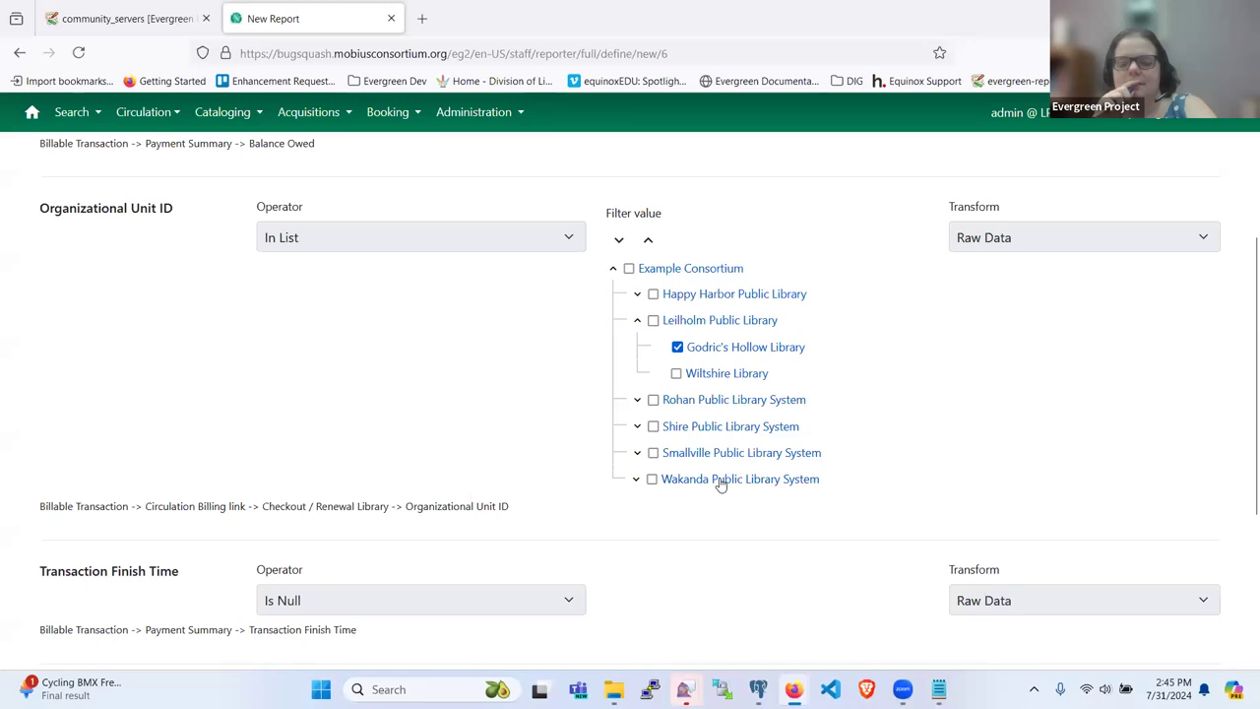
Step: Test the branch filter by toggling Godric's Hollow, Example Consortium and Leilholm Public Library
{"action": "left_click", "coordinate": [677, 346]}
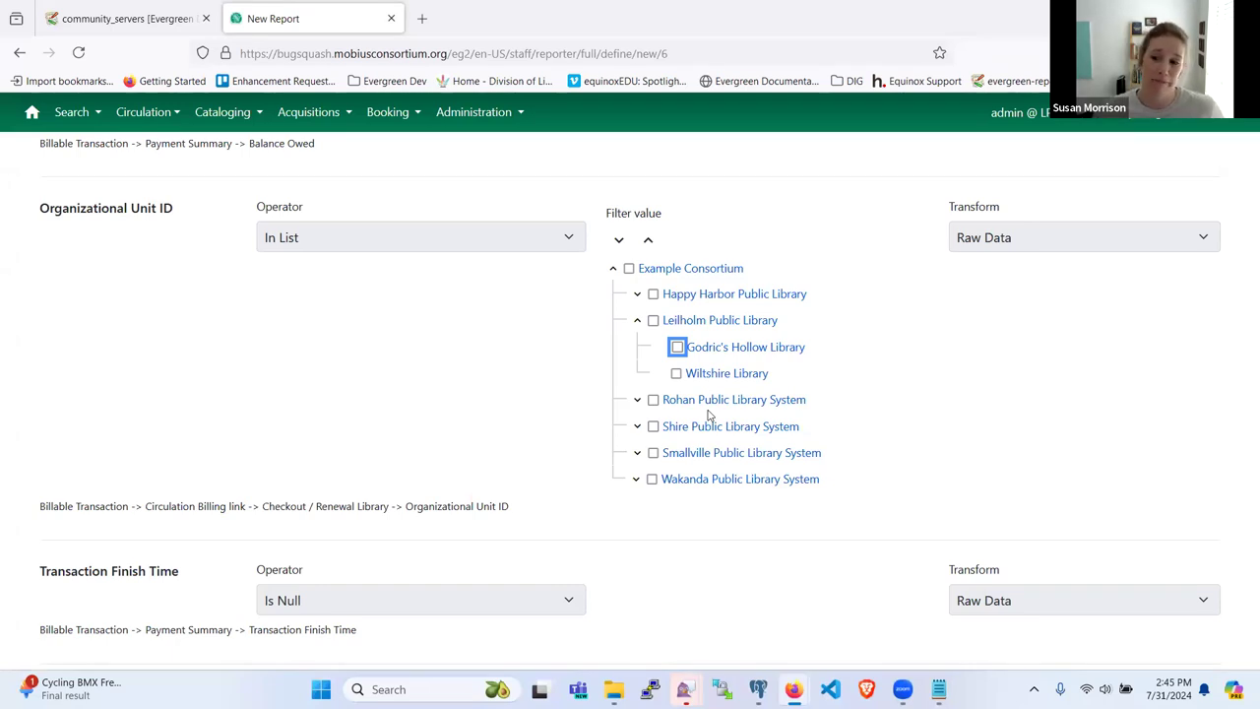
{"action": "left_click", "coordinate": [629, 269]}
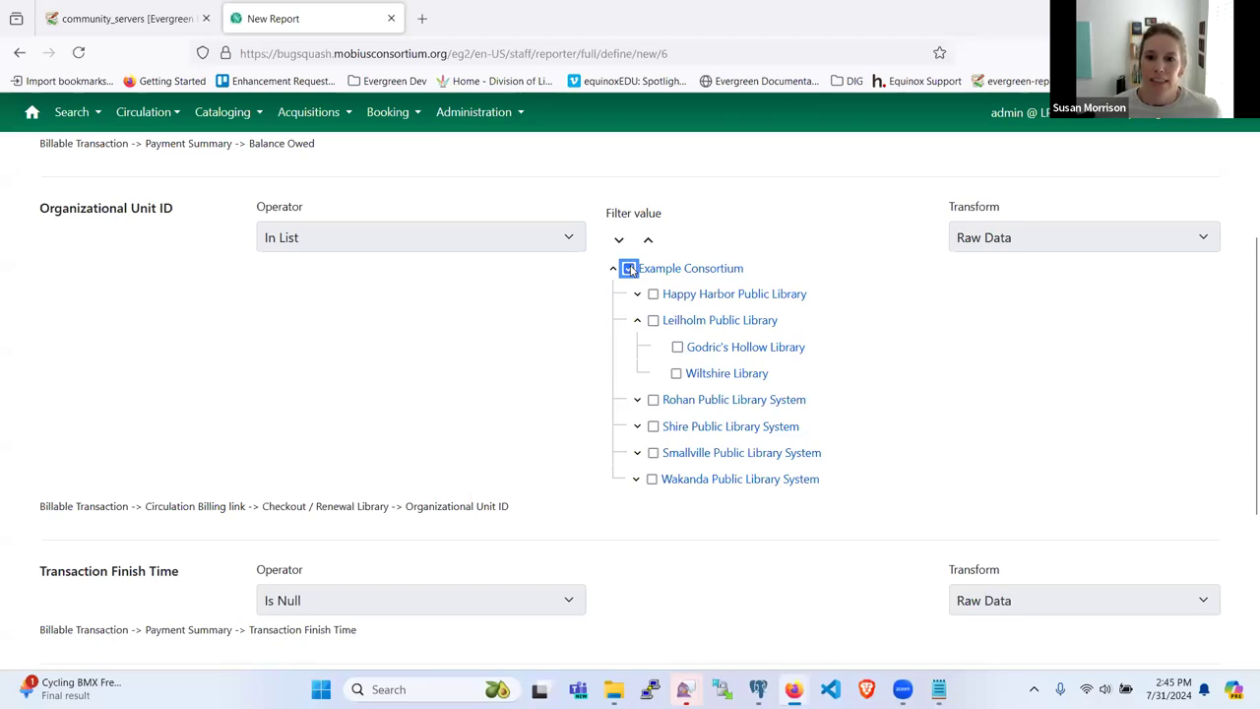
{"action": "left_click", "coordinate": [629, 269]}
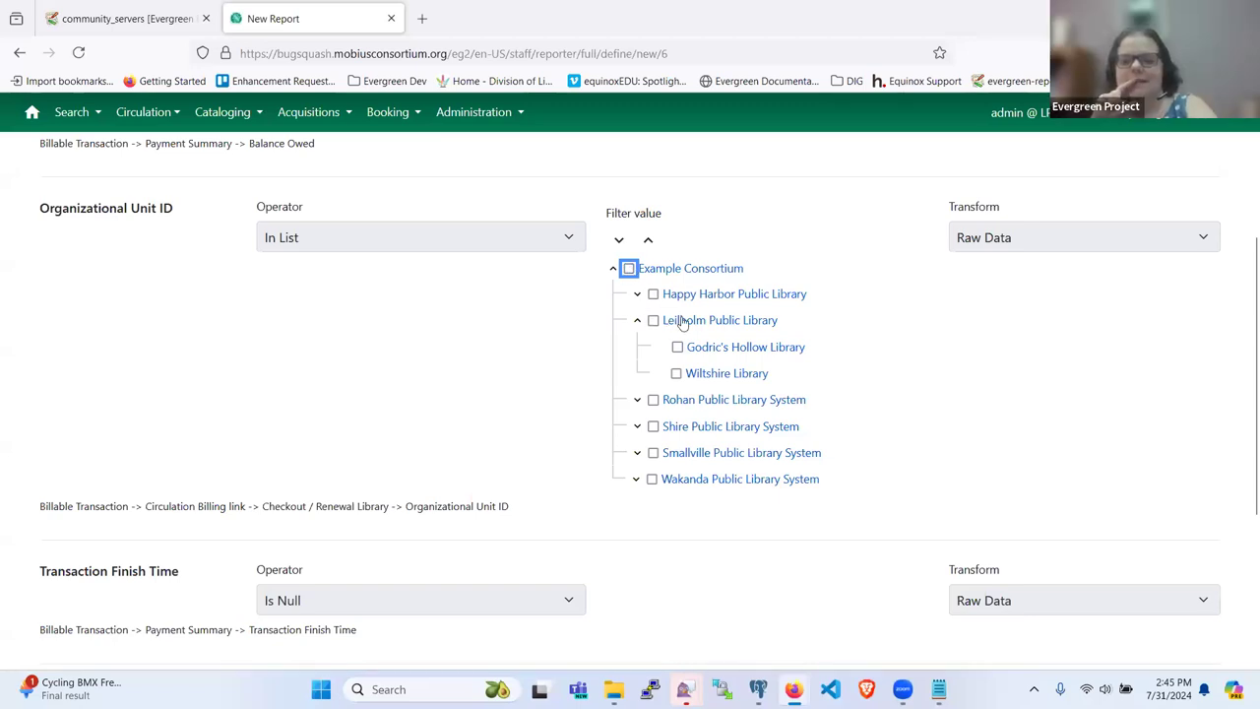
{"action": "left_click", "coordinate": [629, 269]}
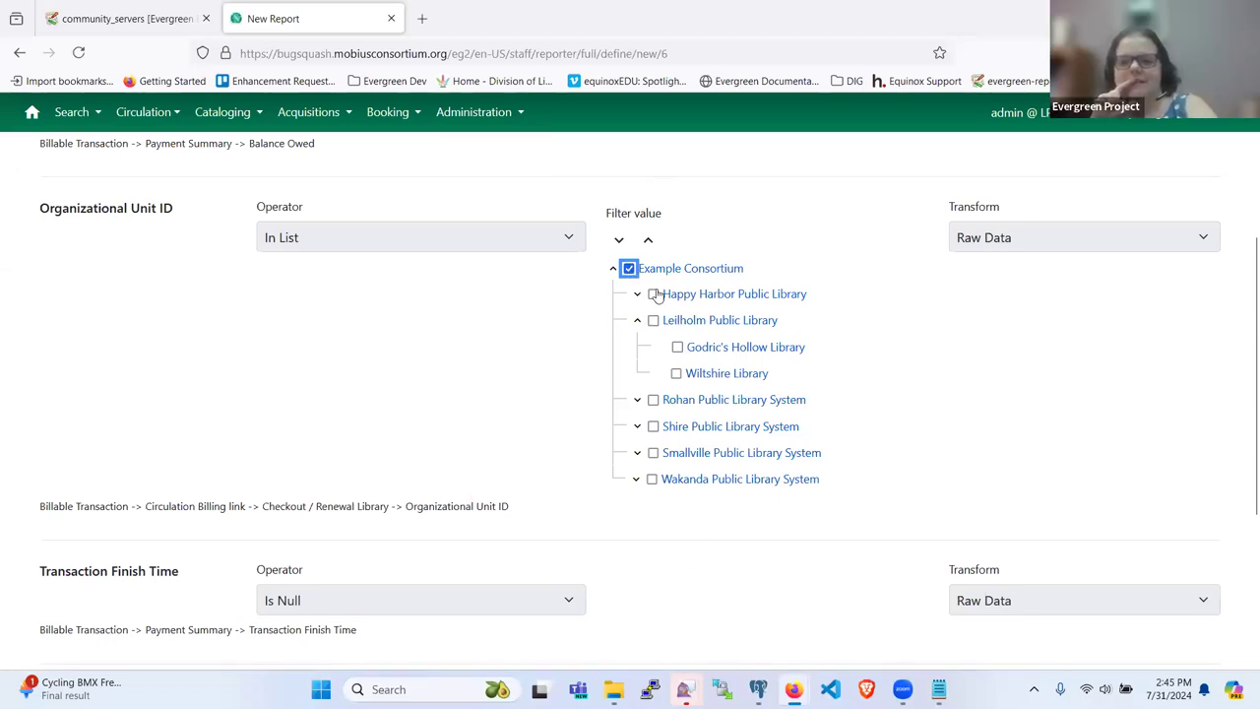
{"action": "left_click", "coordinate": [629, 268]}
{"action": "left_click", "coordinate": [653, 320]}
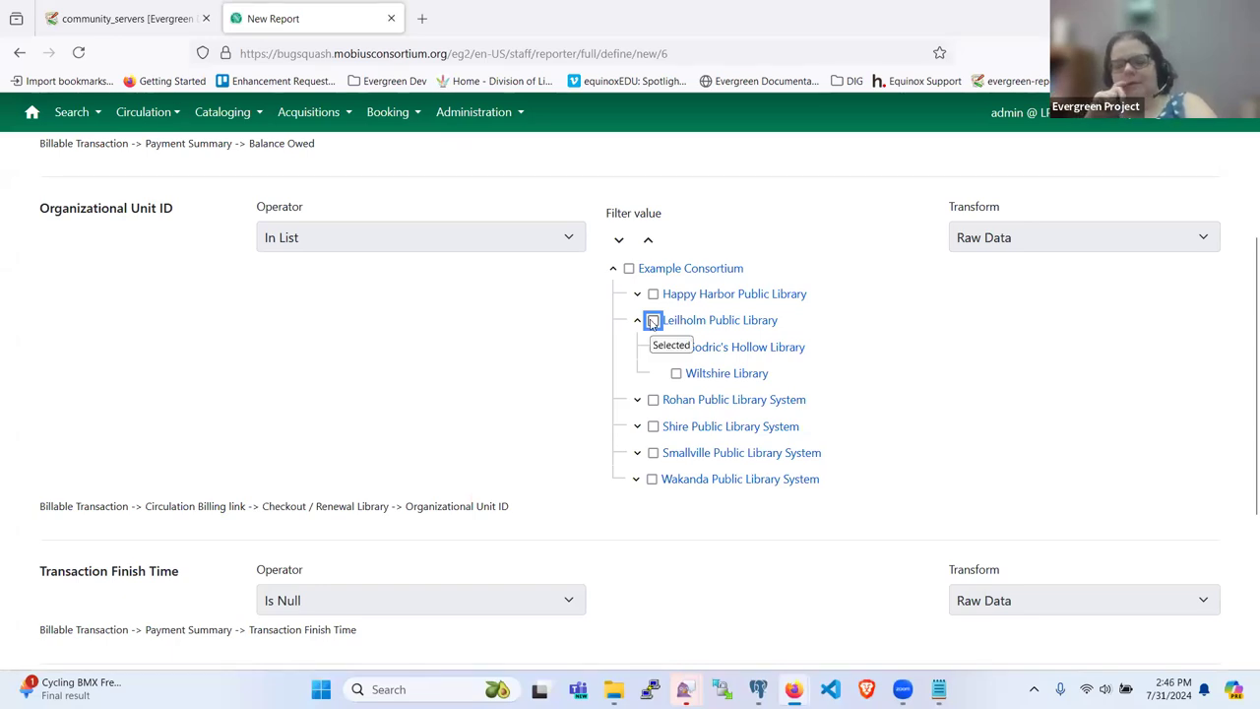
{"action": "left_click", "coordinate": [628, 268]}
{"action": "left_click", "coordinate": [629, 269]}
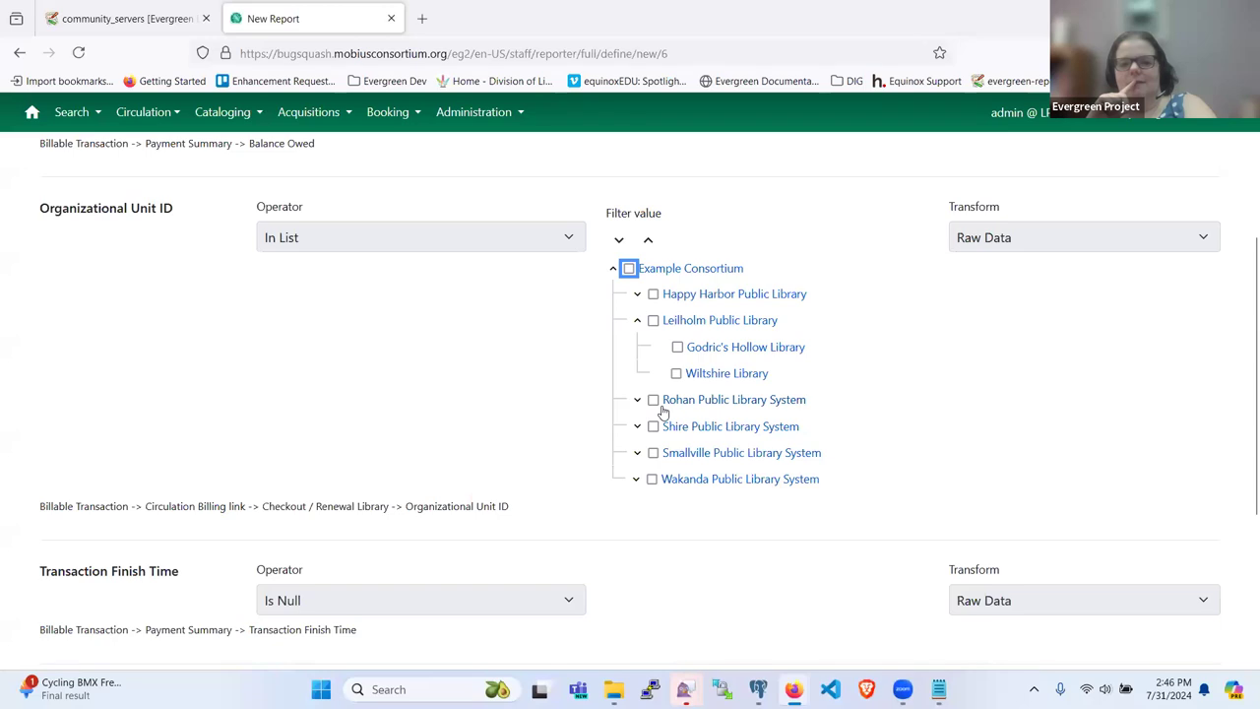
{"action": "scroll", "coordinate": [825, 511], "scroll_direction": "down", "scroll_amount": 1}
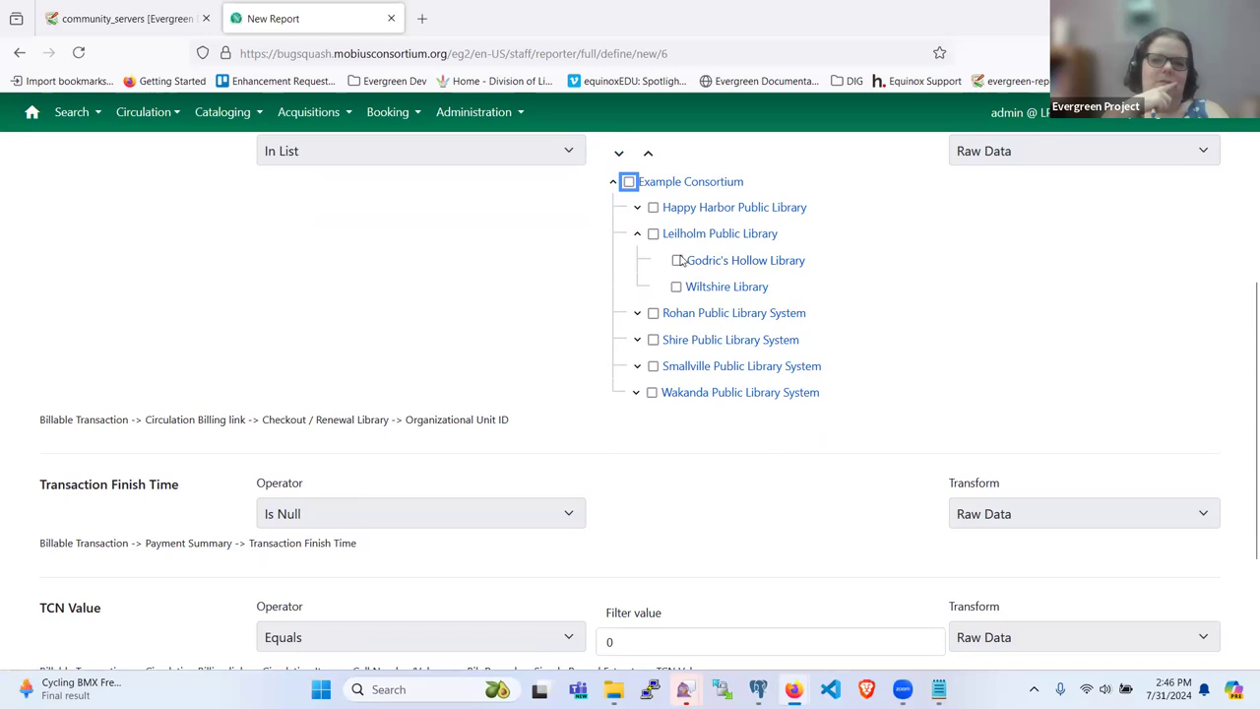
Step: Leave only Godric's Hollow Library checked and review the TCN Value filter at Equals 0
{"action": "left_click", "coordinate": [678, 260]}
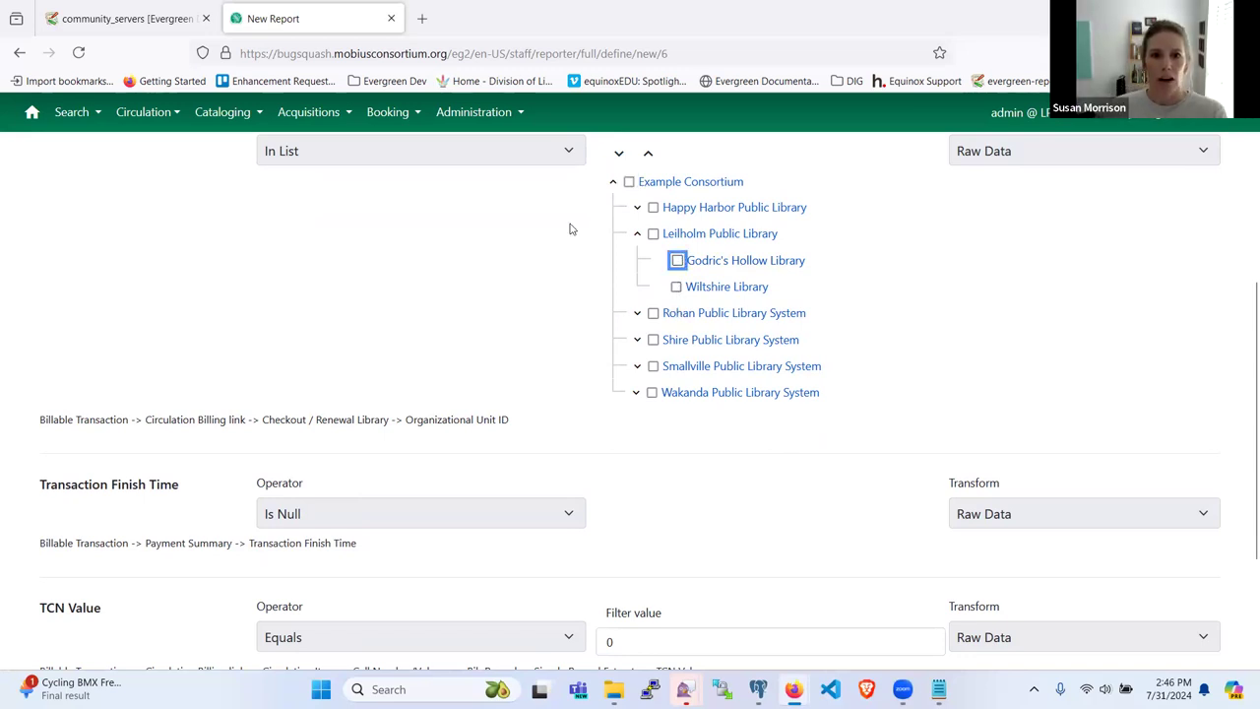
{"action": "left_click", "coordinate": [652, 238]}
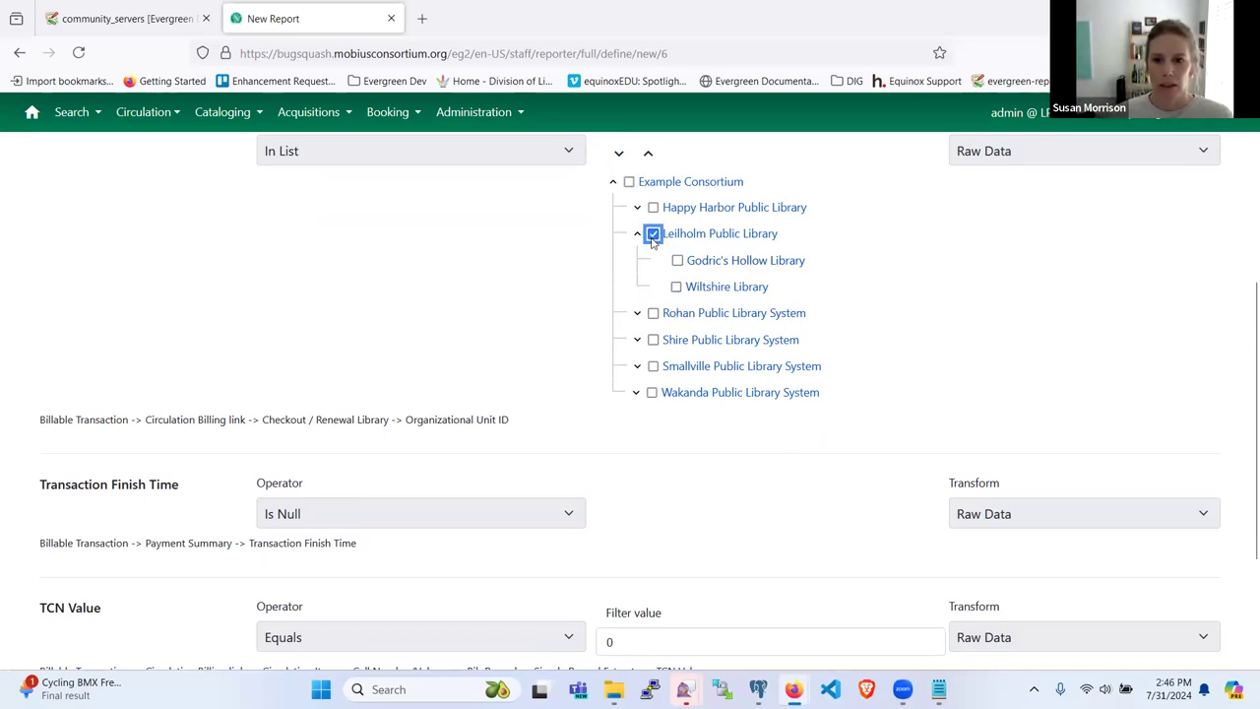
{"action": "left_click", "coordinate": [652, 236]}
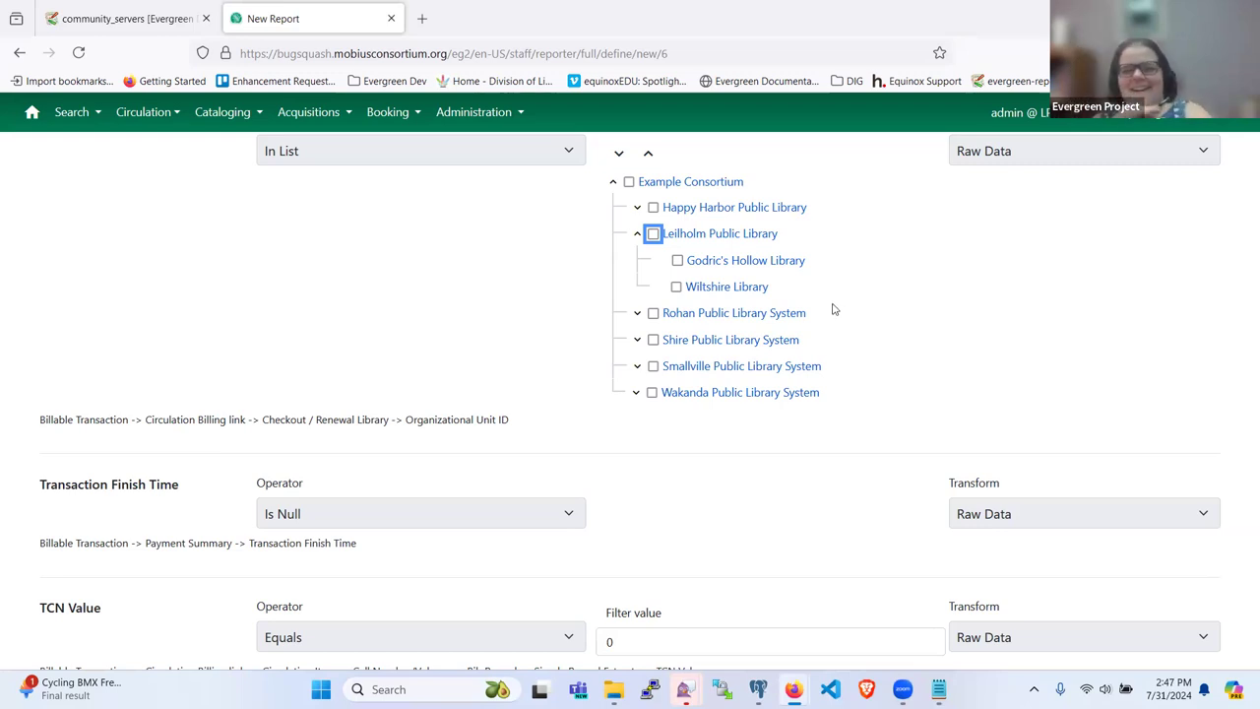
{"action": "left_click", "coordinate": [677, 260]}
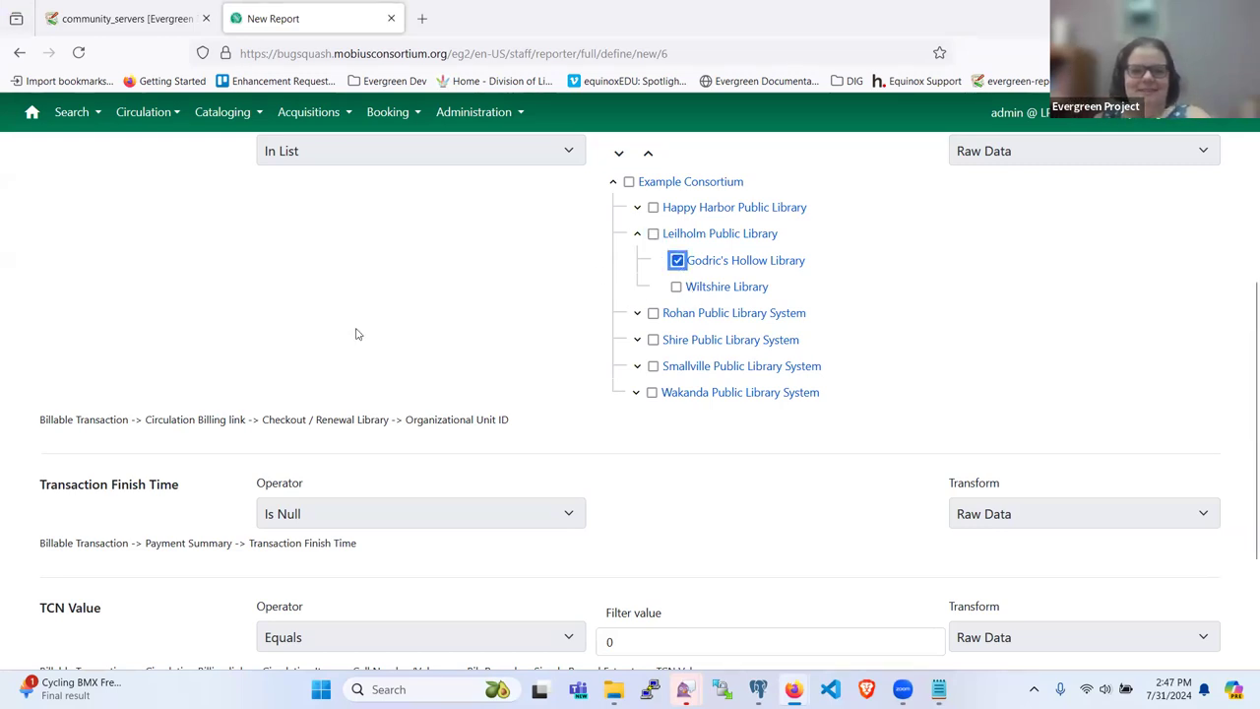
{"action": "scroll", "coordinate": [357, 334], "scroll_direction": "down", "scroll_amount": 3}
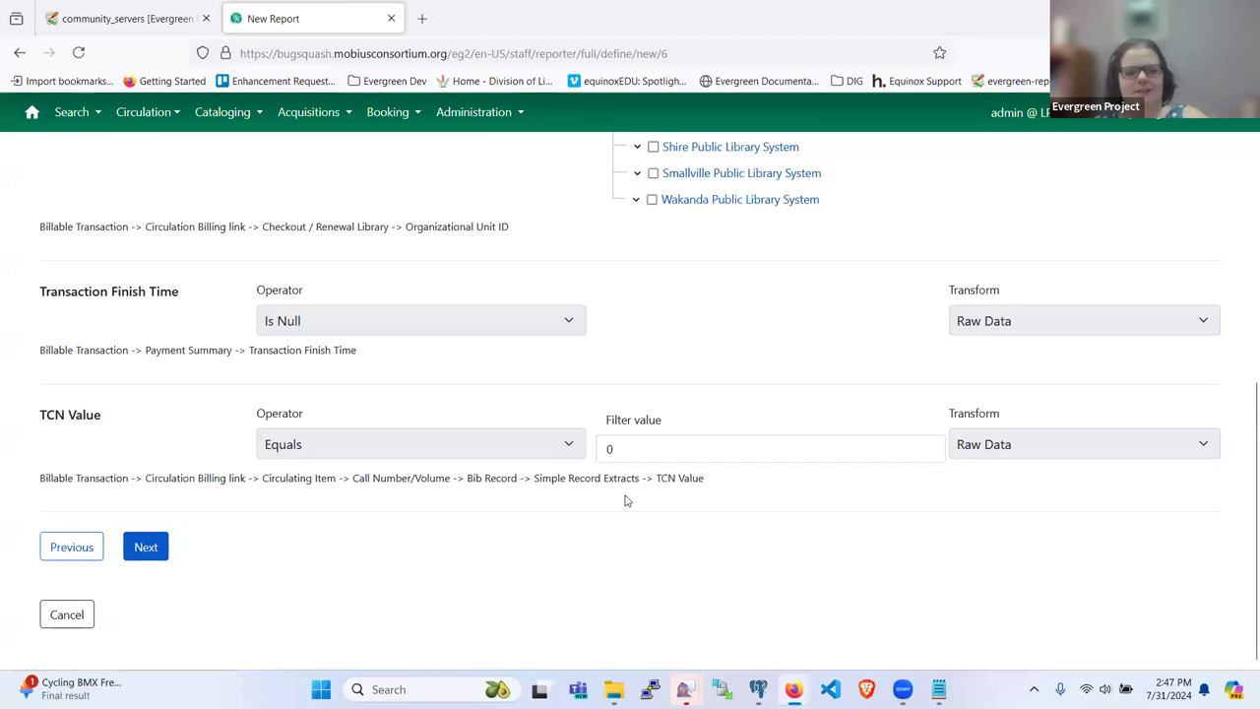
{"action": "scroll", "coordinate": [486, 525], "scroll_direction": "up", "scroll_amount": 5}
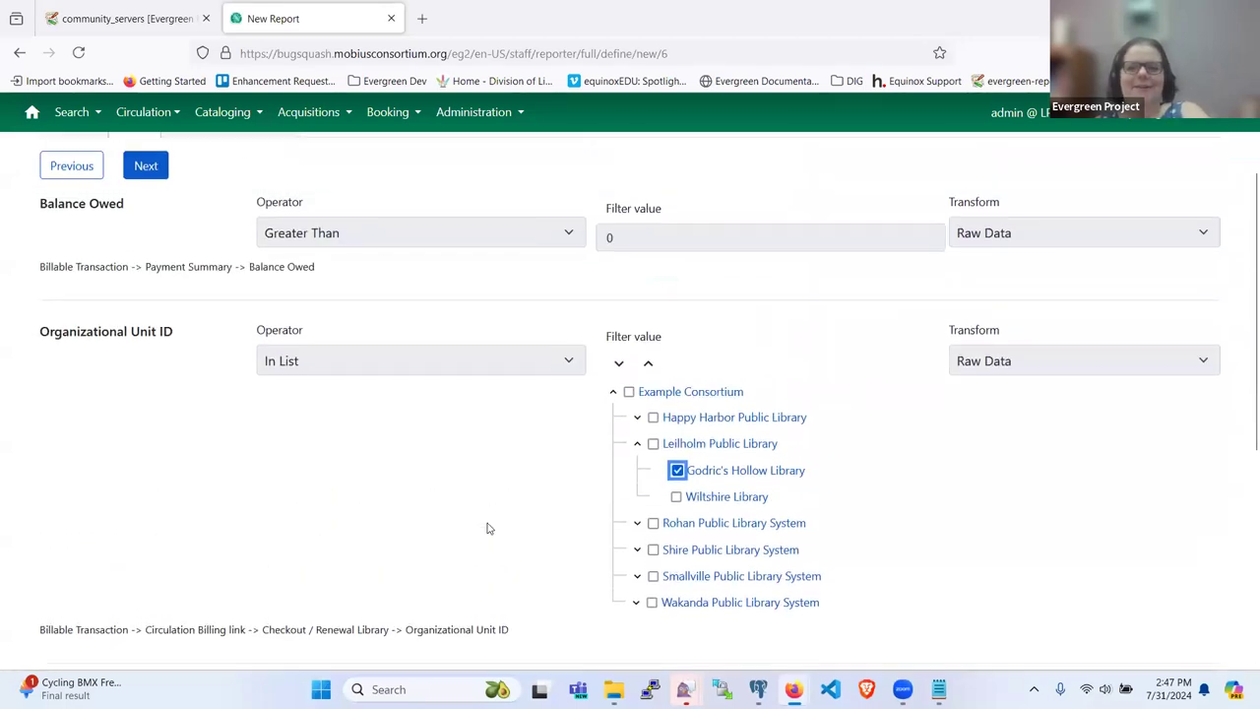
{"action": "scroll", "coordinate": [486, 529], "scroll_direction": "up", "scroll_amount": 2}
{"action": "scroll", "coordinate": [486, 528], "scroll_direction": "down", "scroll_amount": 10}
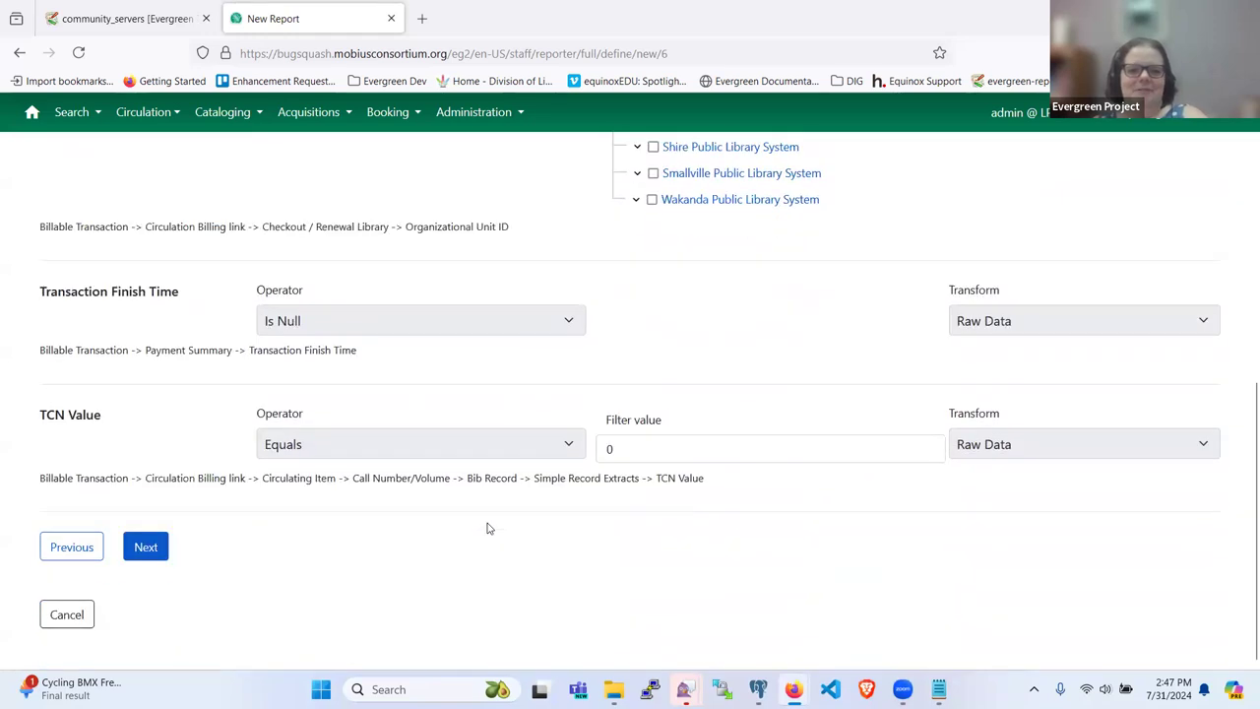
Step: Save and schedule the Open Transactions by TCN report, filing it and its output under circ
{"action": "left_click", "coordinate": [145, 551]}
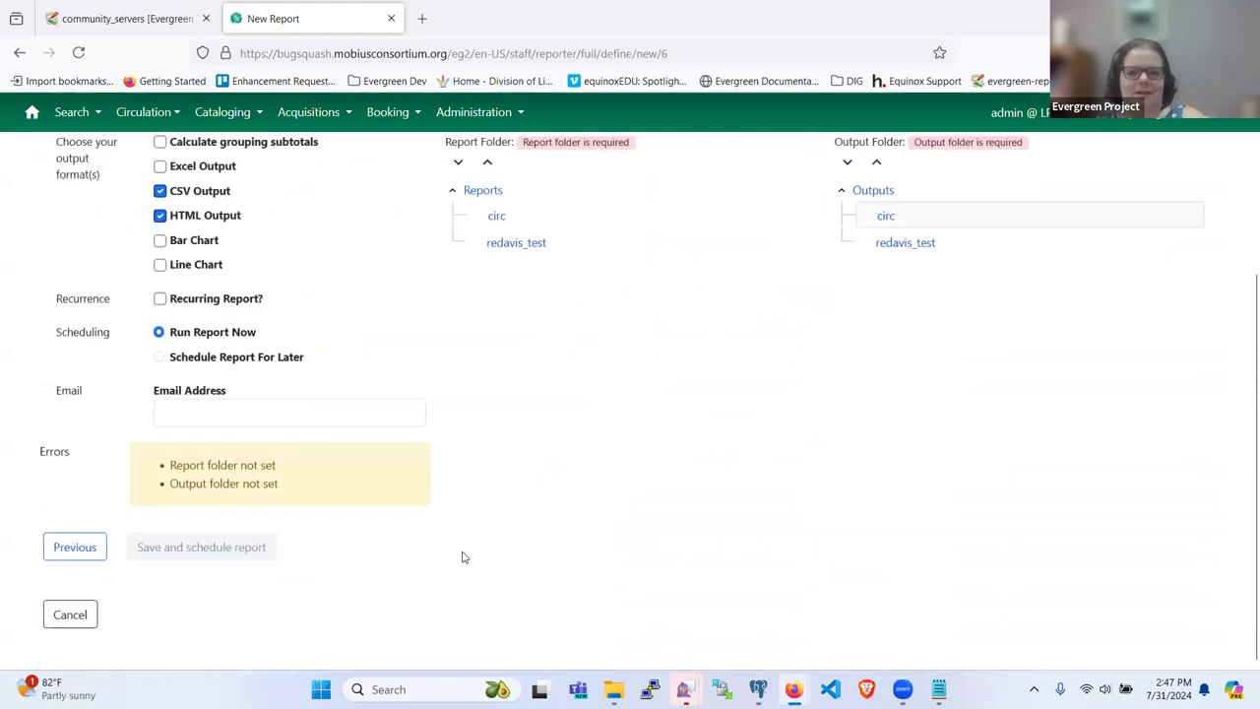
{"action": "scroll", "coordinate": [464, 557], "scroll_direction": "up", "scroll_amount": 3}
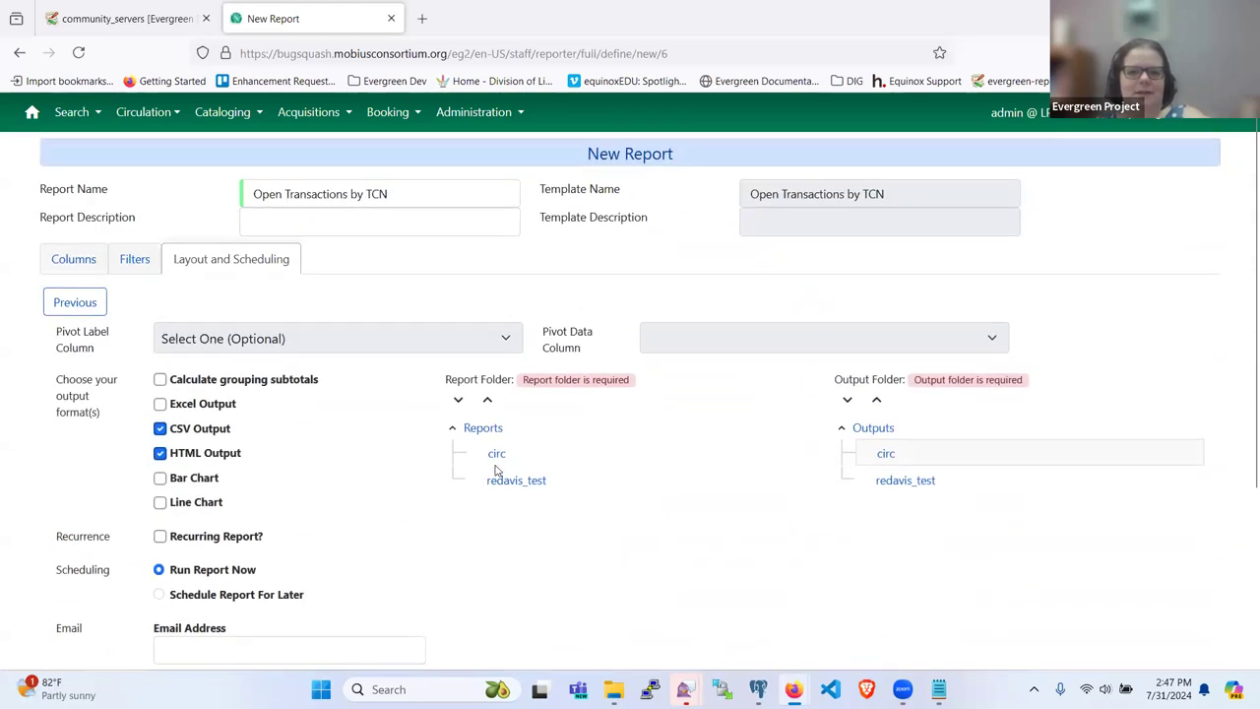
{"action": "left_click", "coordinate": [511, 455]}
{"action": "left_click", "coordinate": [890, 459]}
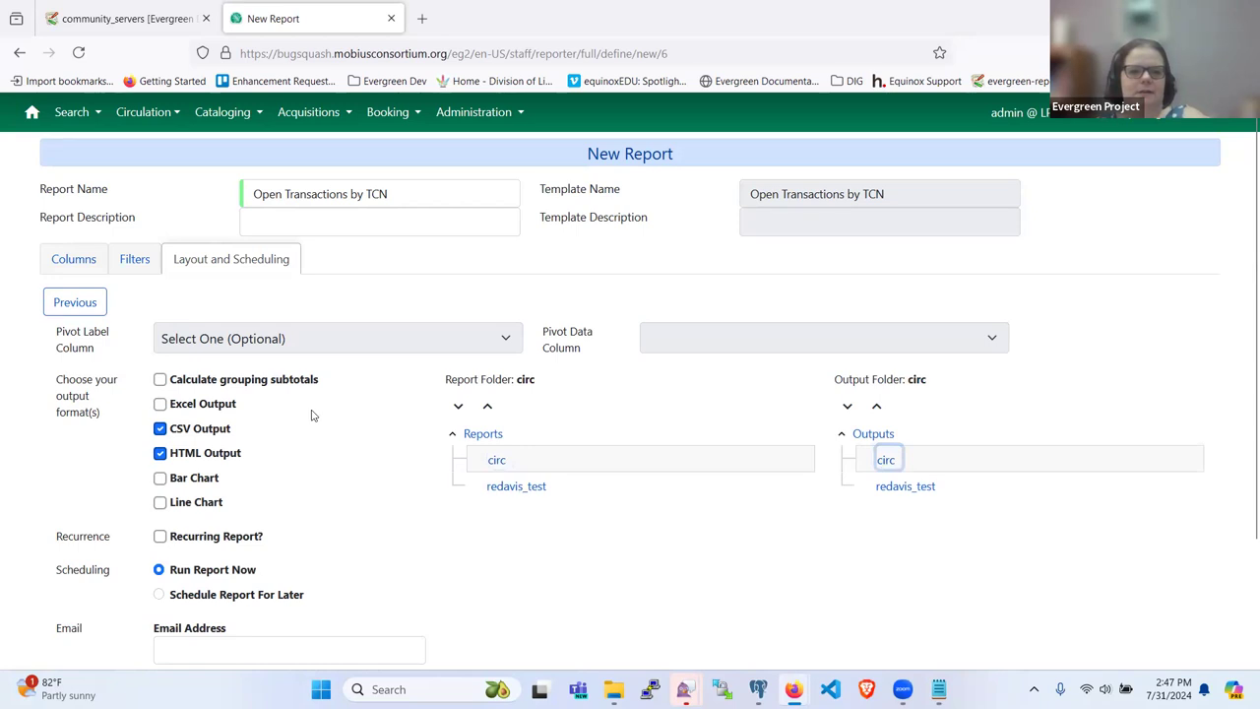
{"action": "scroll", "coordinate": [311, 416], "scroll_direction": "down", "scroll_amount": 3}
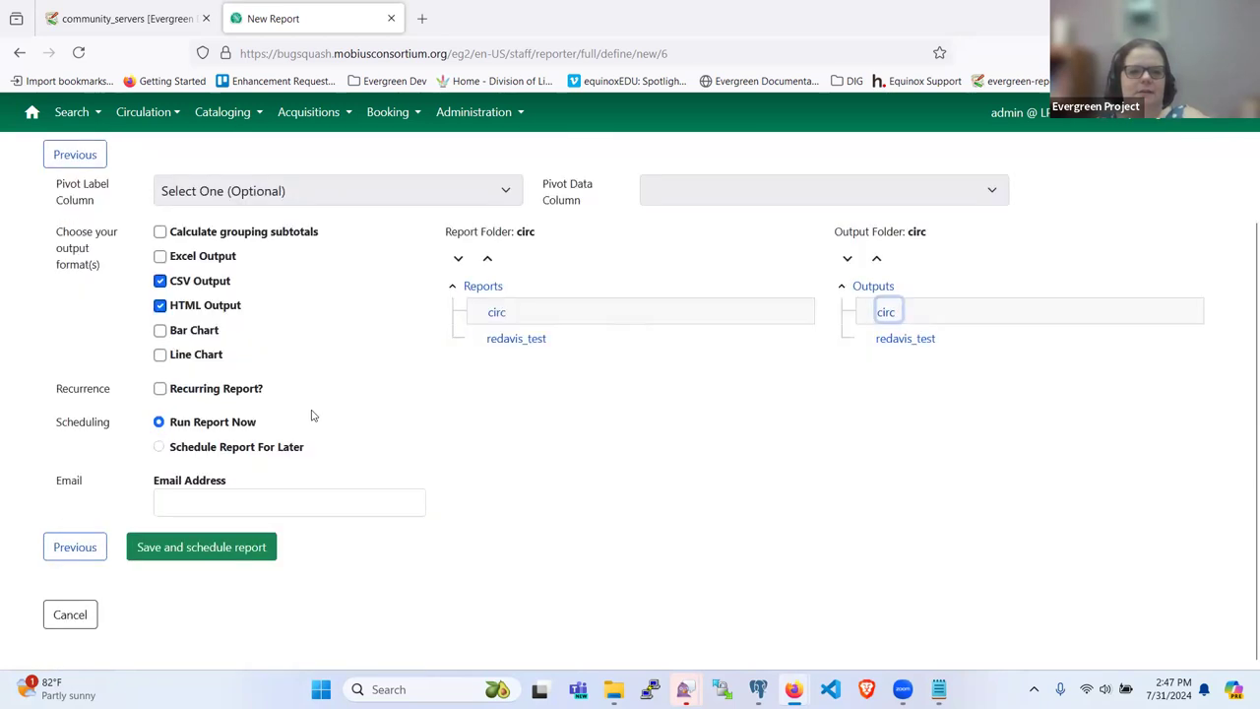
{"action": "left_click", "coordinate": [153, 551]}
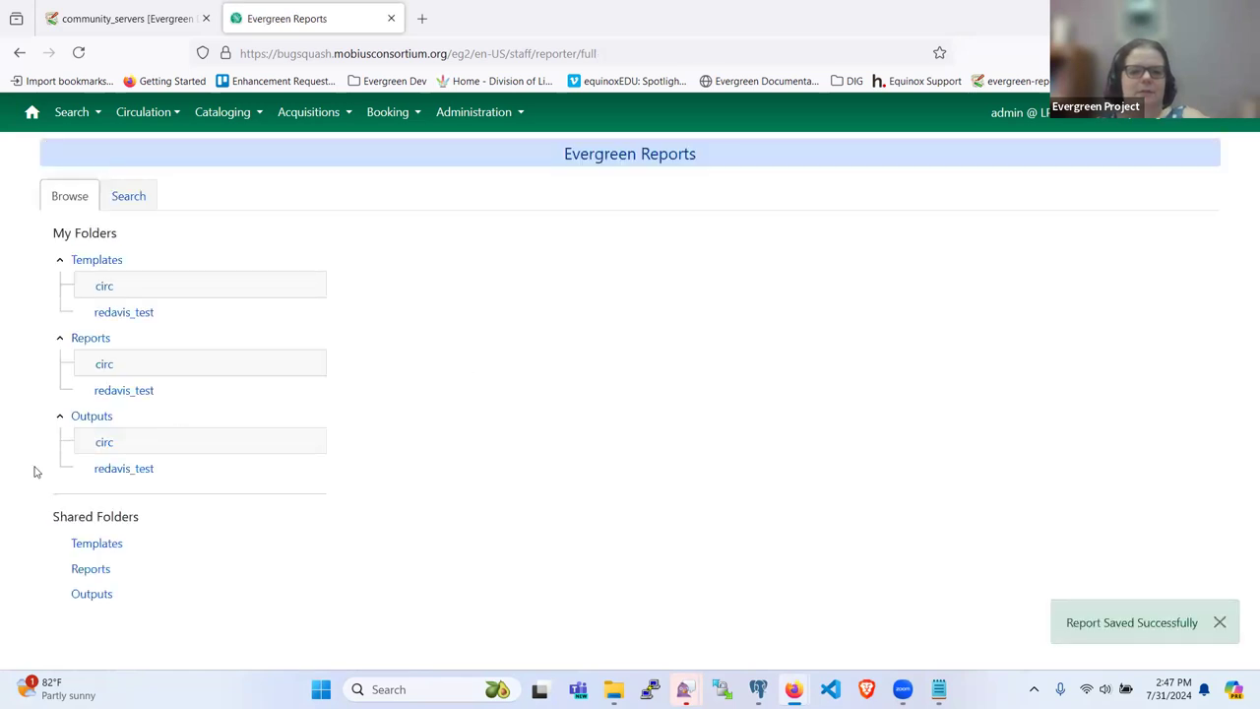
Step: Refresh the circ outputs folder and select the pending Open Transactions by TCN run
{"action": "left_click", "coordinate": [108, 444]}
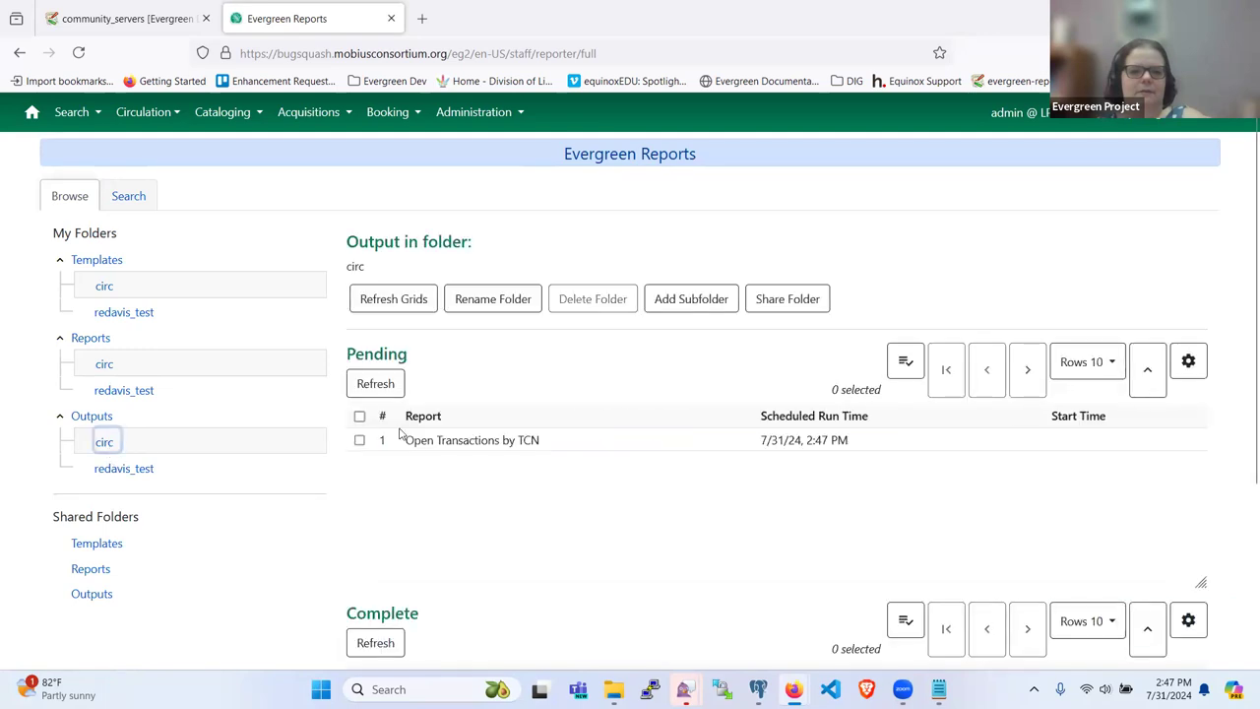
{"action": "left_click", "coordinate": [104, 445]}
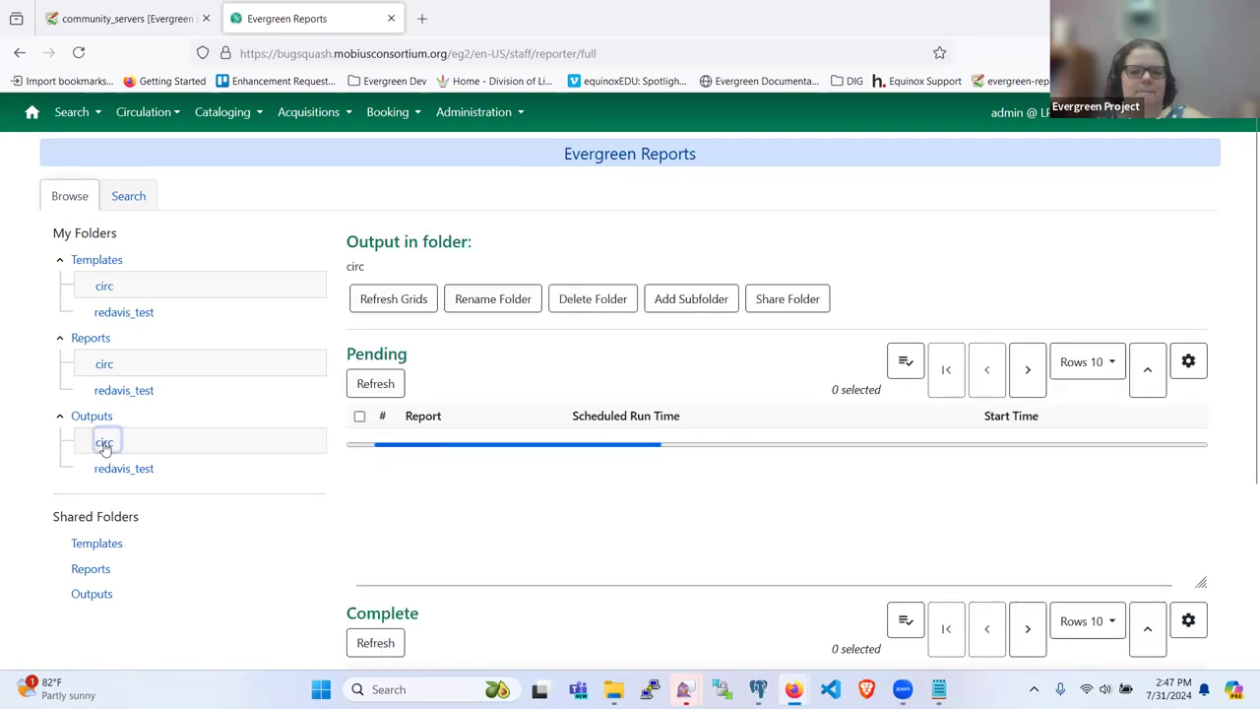
{"action": "left_click", "coordinate": [104, 445]}
{"action": "left_click", "coordinate": [105, 445]}
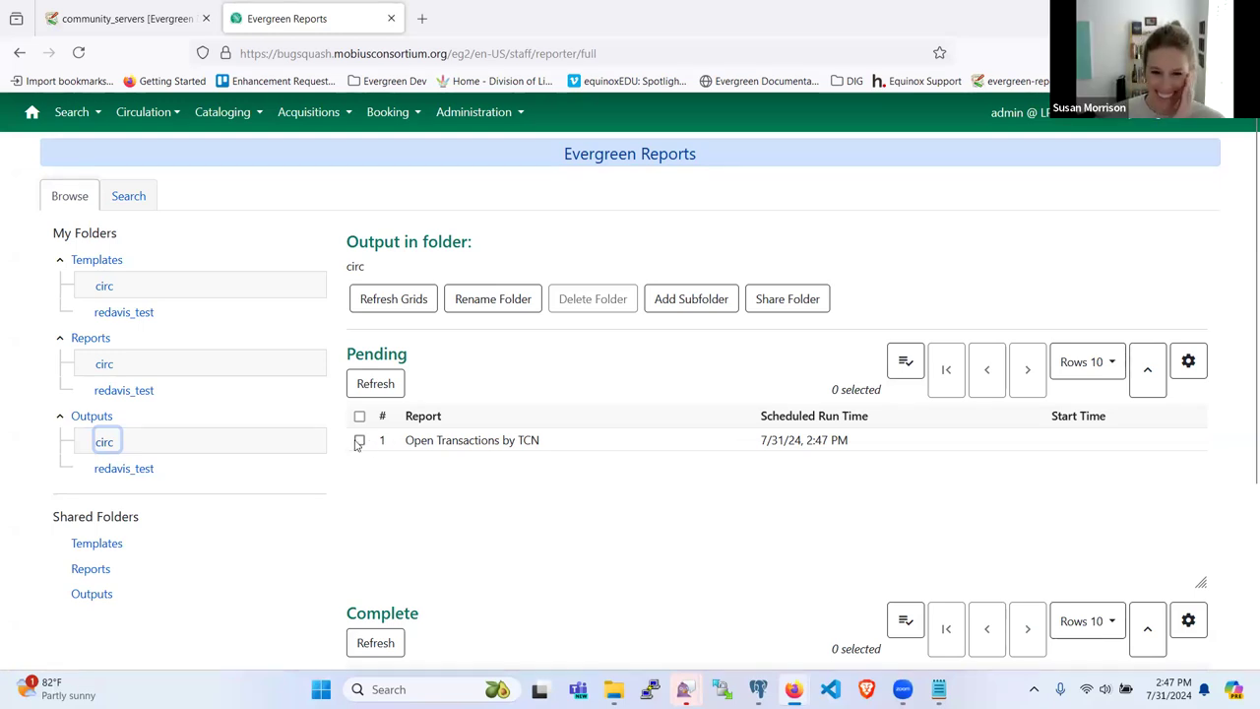
{"action": "left_click", "coordinate": [358, 441]}
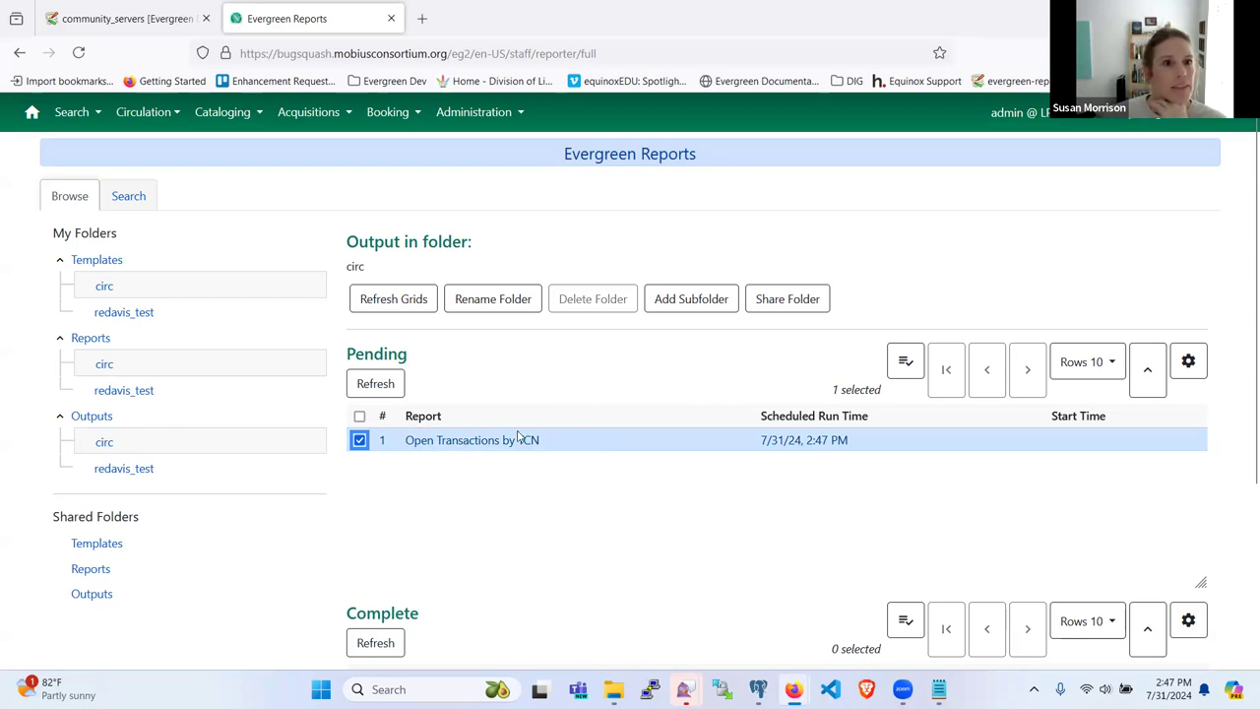
Step: Inspect the pending output's right-click and grid actions menus, then dismiss them
{"action": "right_click", "coordinate": [594, 451]}
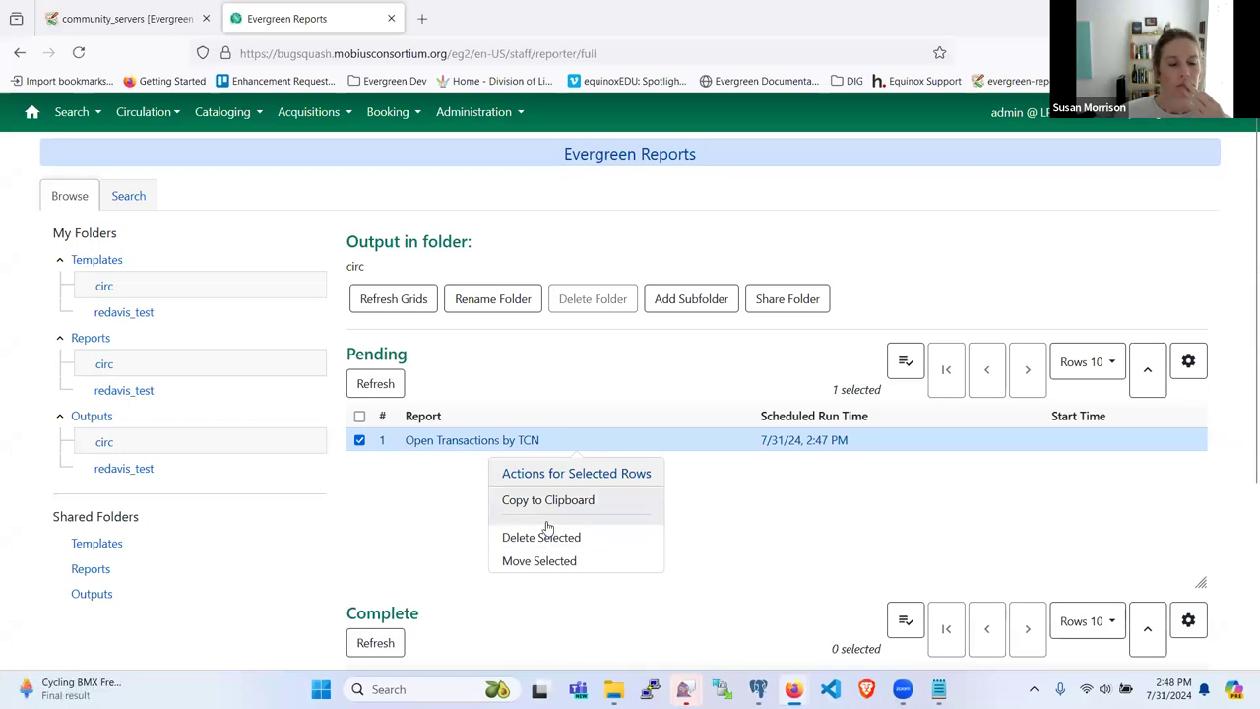
{"action": "left_click", "coordinate": [424, 542]}
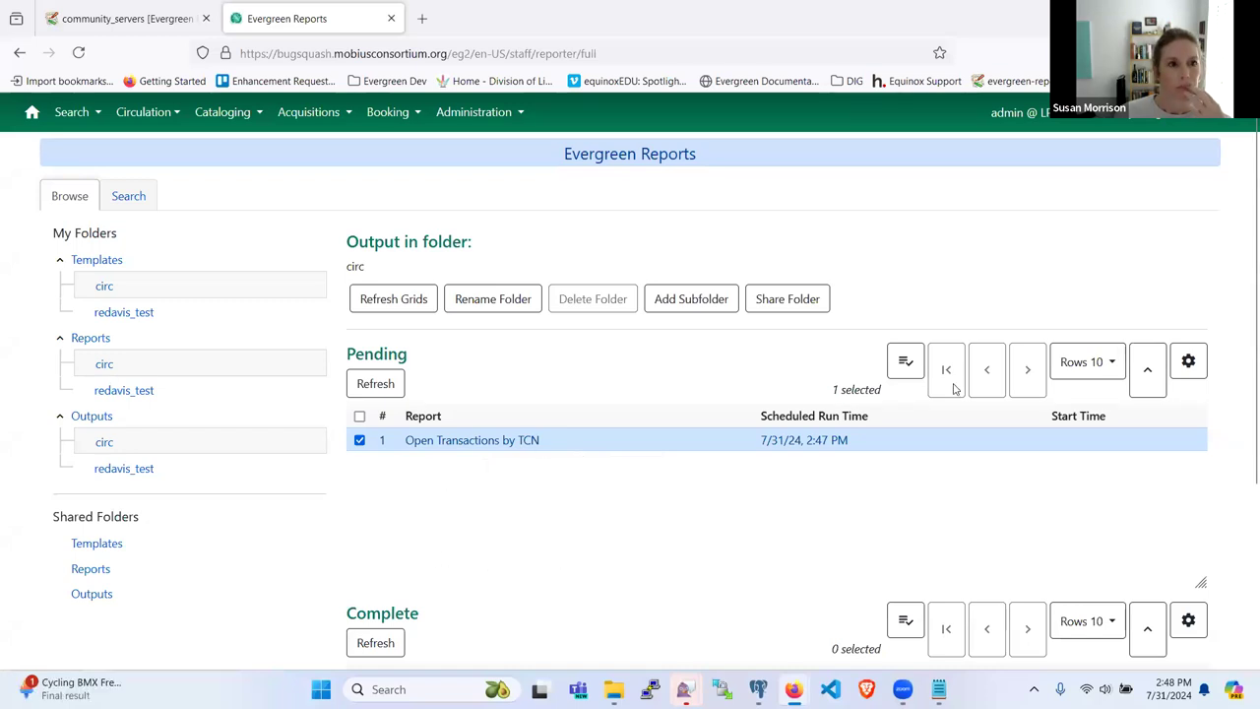
{"action": "left_click", "coordinate": [905, 363]}
{"action": "left_click", "coordinate": [712, 358]}
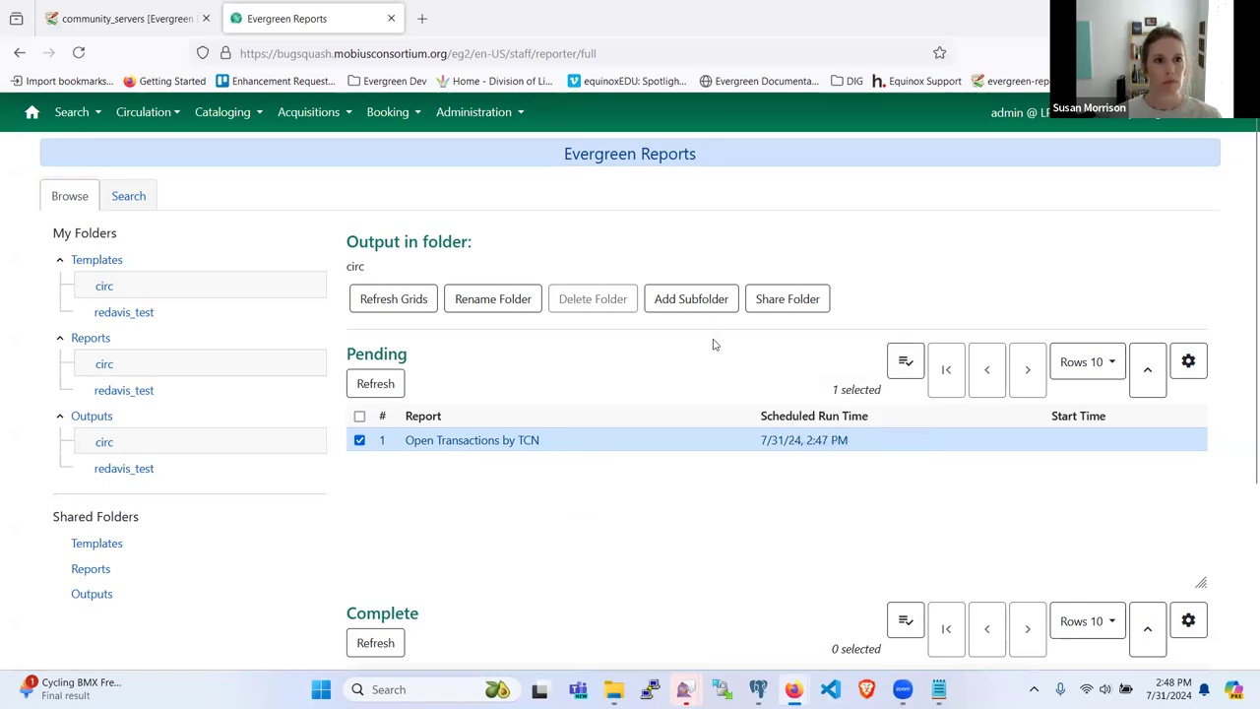
Step: Edit the Open Transactions by TCN report from circ and rename it 'Open Transactions by TCN 65'
{"action": "left_click", "coordinate": [102, 364]}
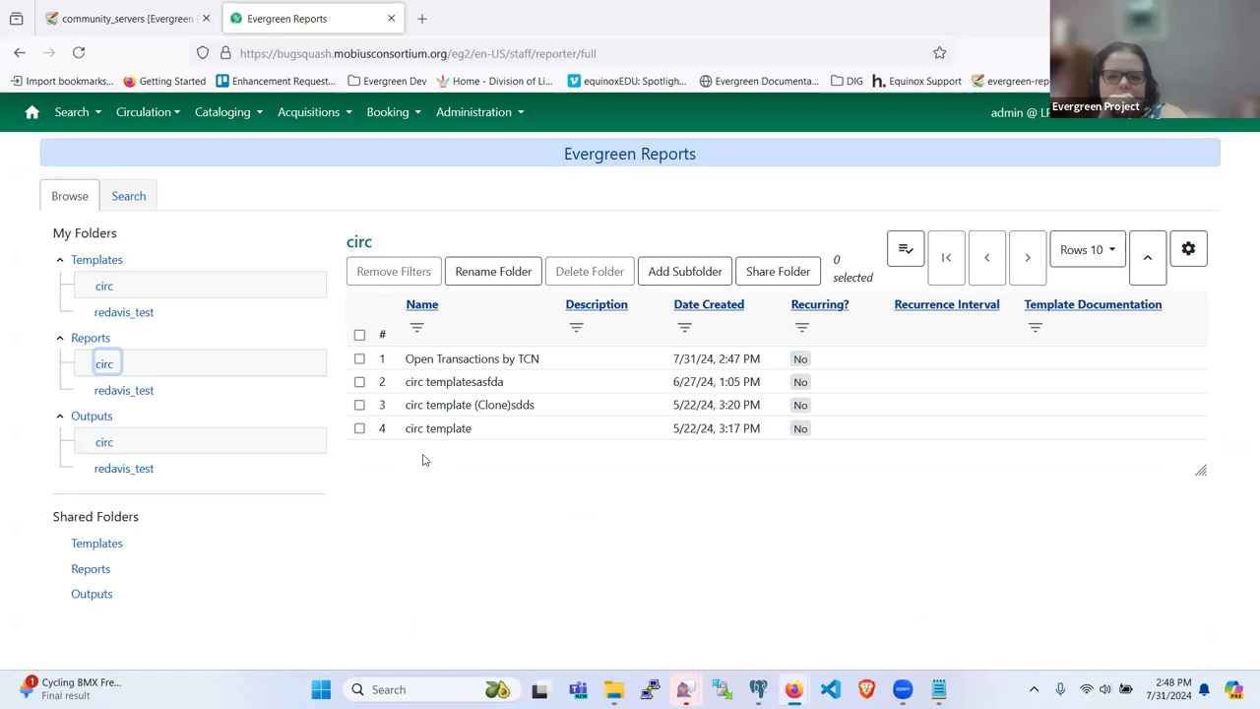
{"action": "left_click", "coordinate": [480, 360]}
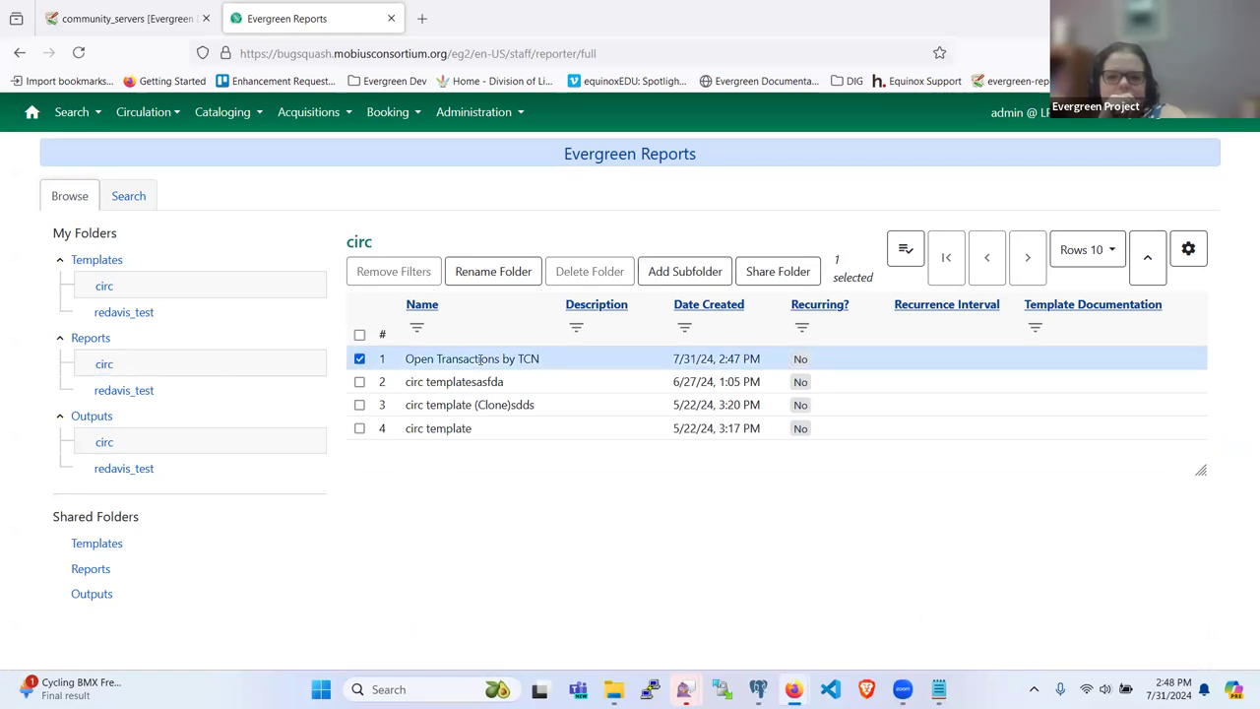
{"action": "right_click", "coordinate": [480, 361]}
{"action": "left_click", "coordinate": [433, 504]}
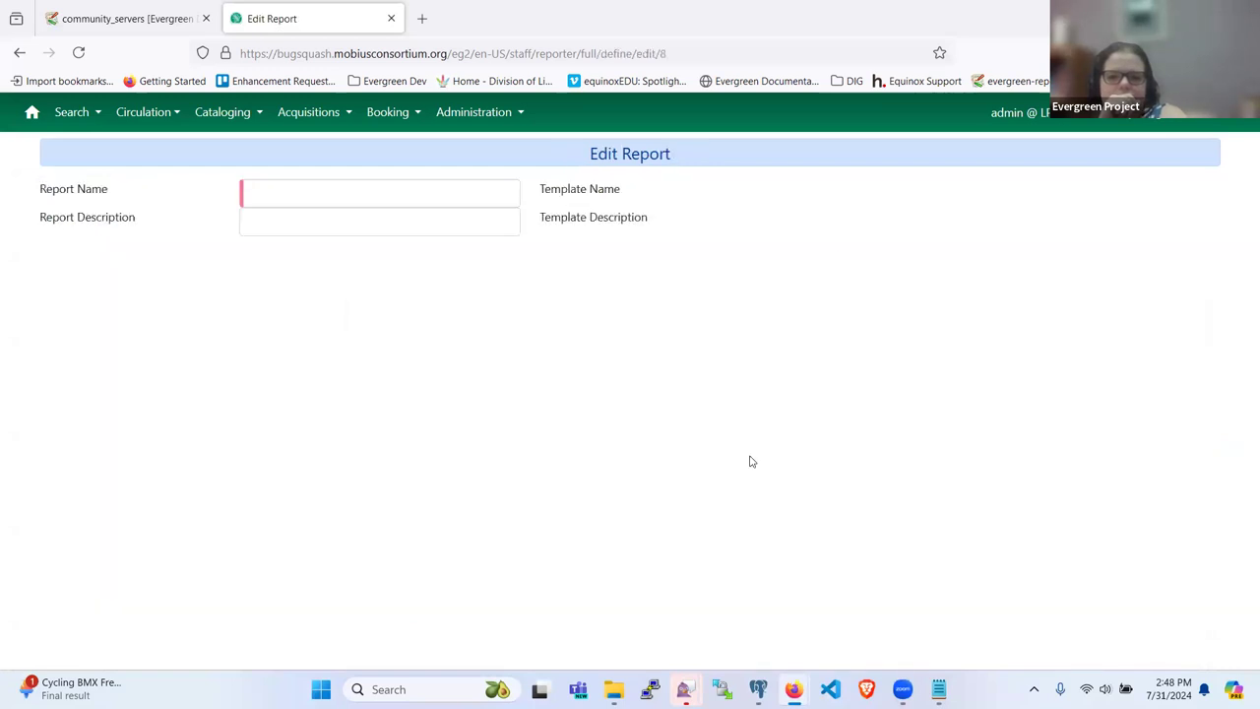
{"action": "left_click", "coordinate": [513, 194]}
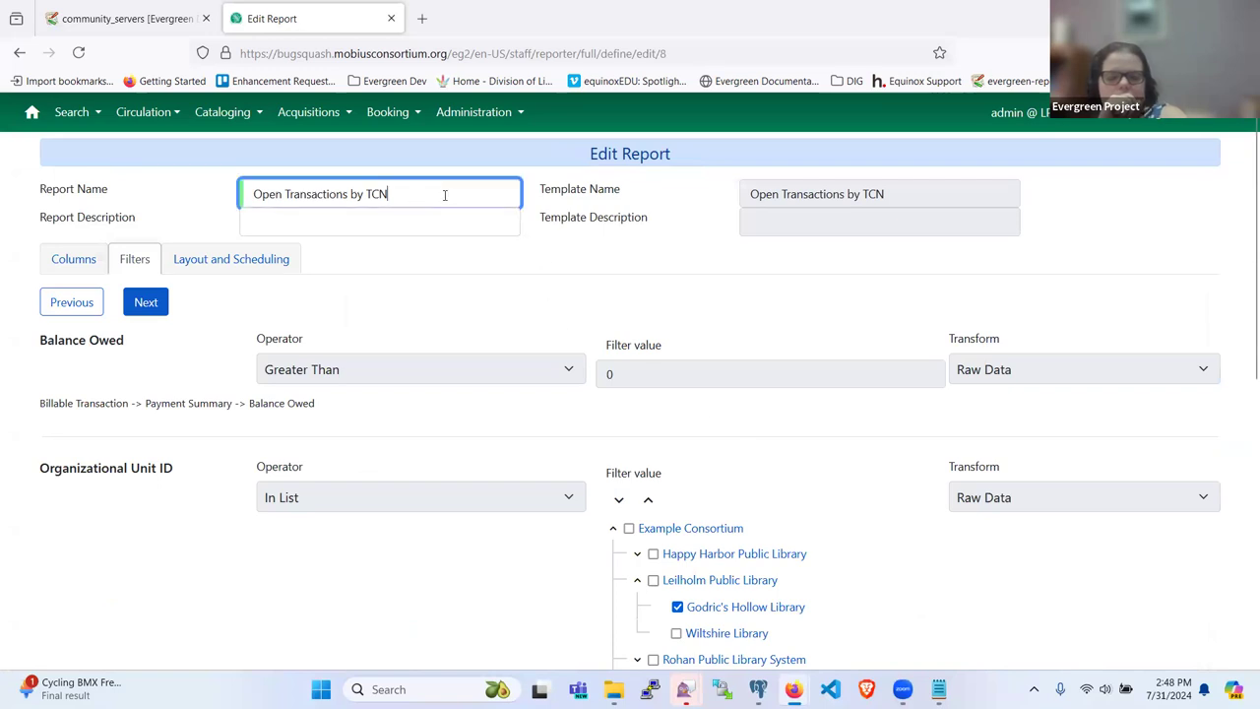
{"action": "type", "text": "65"}
Step: Change the TCN Value filter from 0 to Equals 65
{"action": "scroll", "coordinate": [418, 211], "scroll_direction": "down", "scroll_amount": 3}
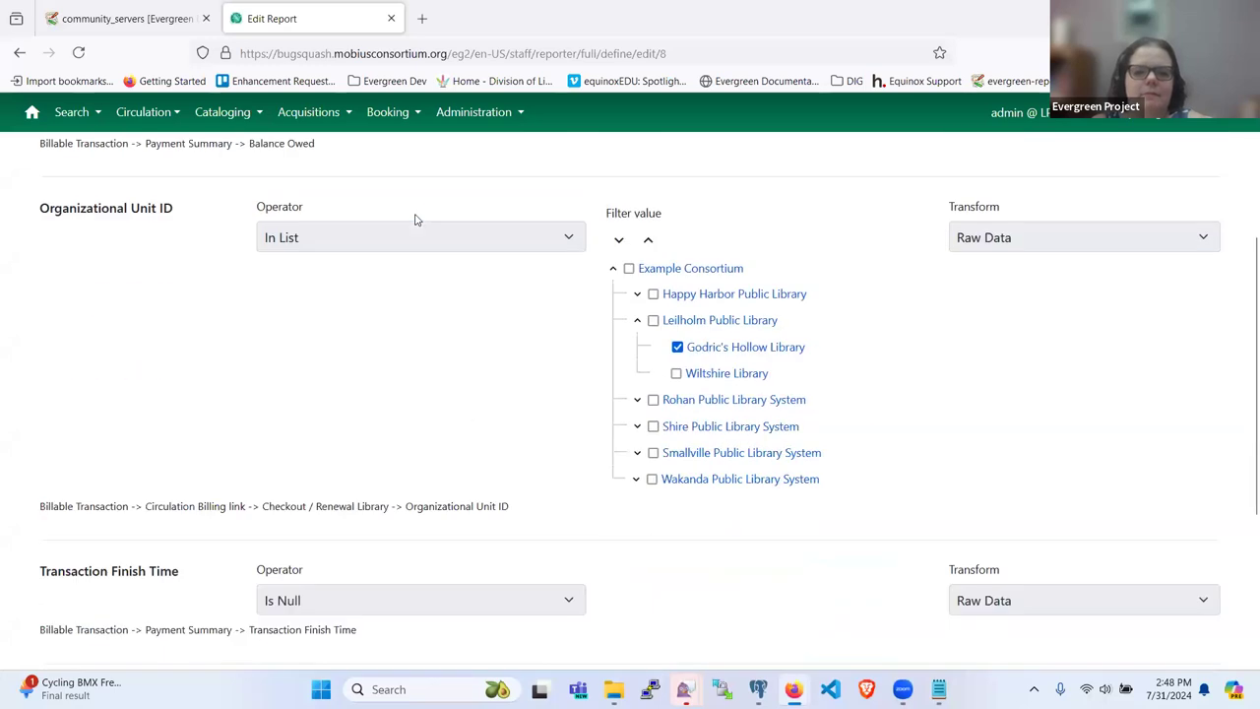
{"action": "scroll", "coordinate": [453, 429], "scroll_direction": "down", "scroll_amount": 3}
{"action": "scroll", "coordinate": [470, 437], "scroll_direction": "down", "scroll_amount": 2}
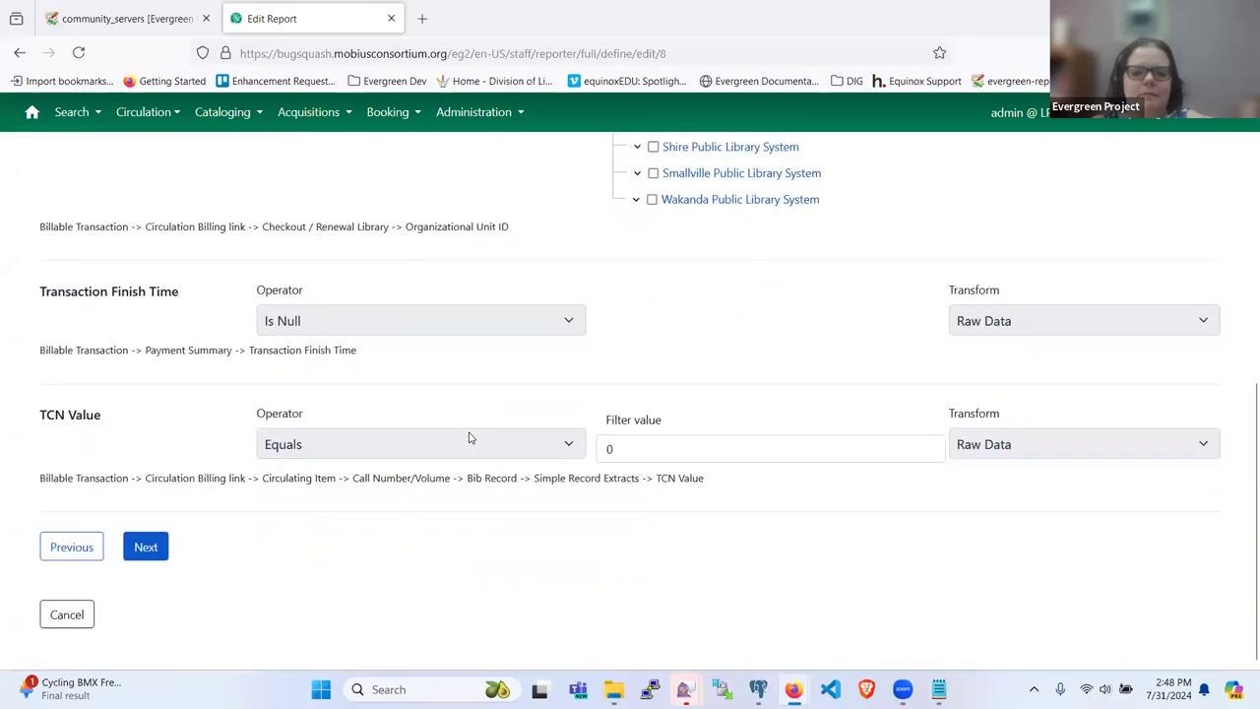
{"action": "left_click", "coordinate": [647, 449]}
{"action": "key", "text": "BackSpace"}
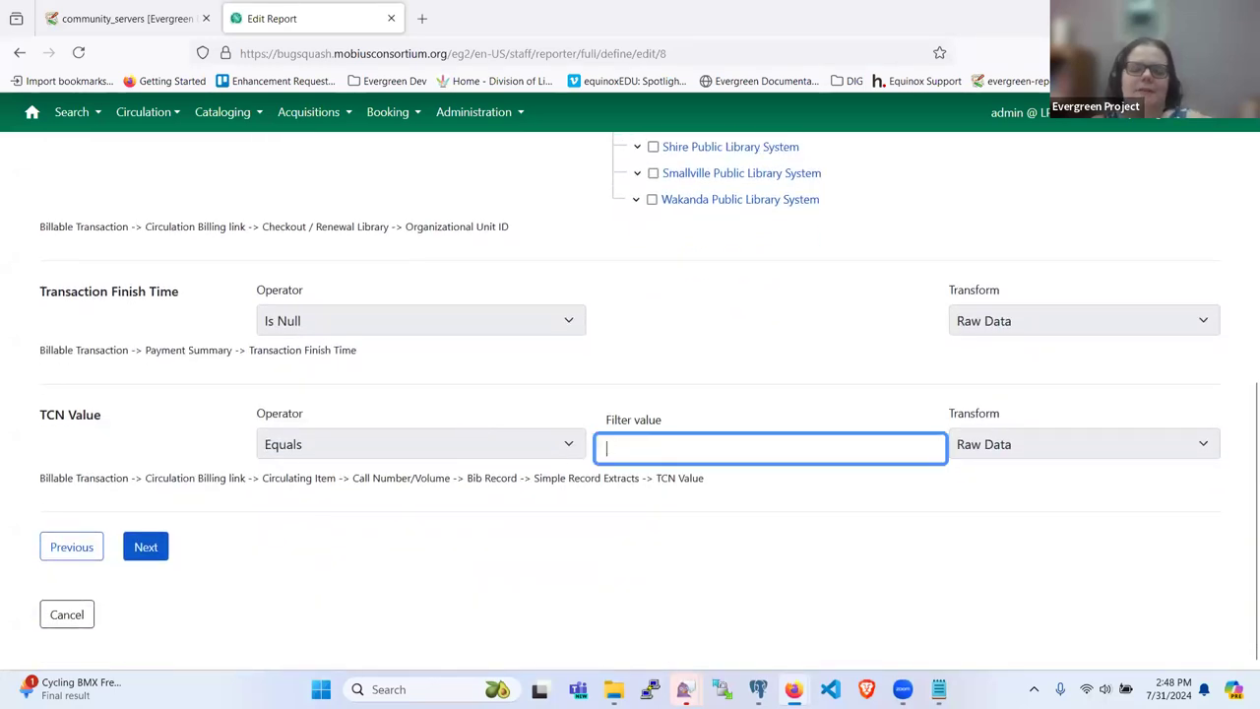
{"action": "type", "text": "65"}
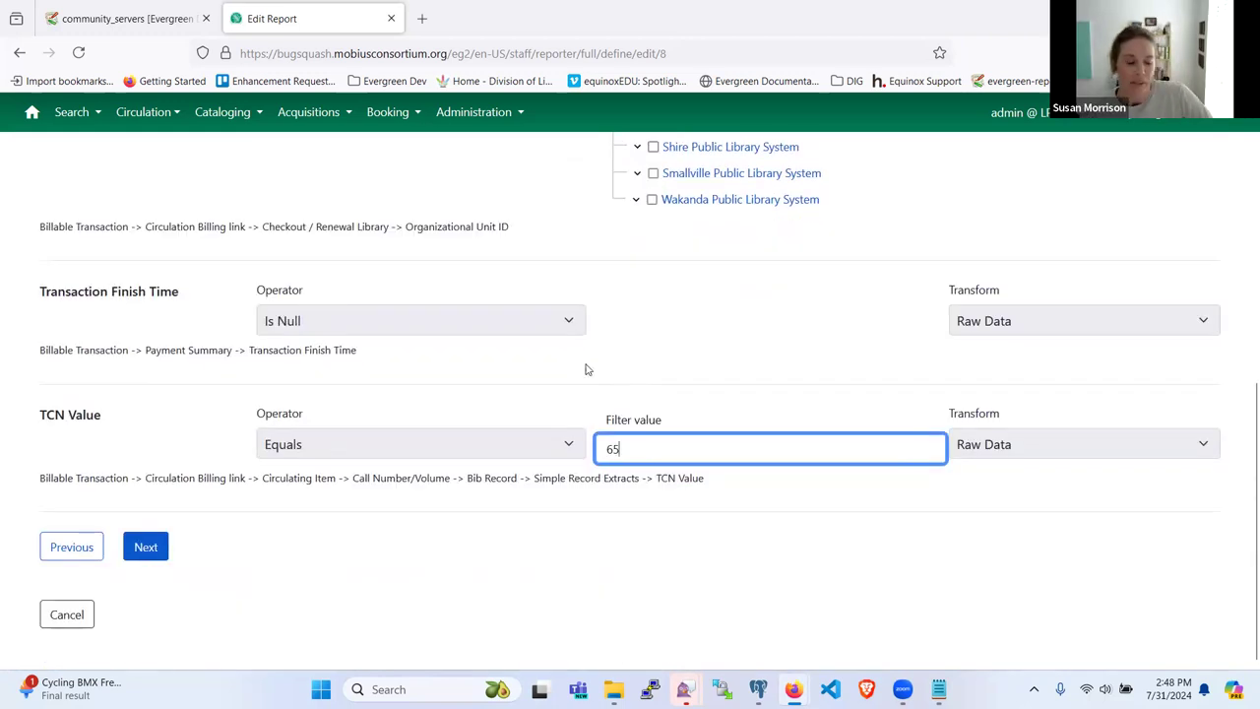
{"action": "scroll", "coordinate": [520, 509], "scroll_direction": "up", "scroll_amount": 3}
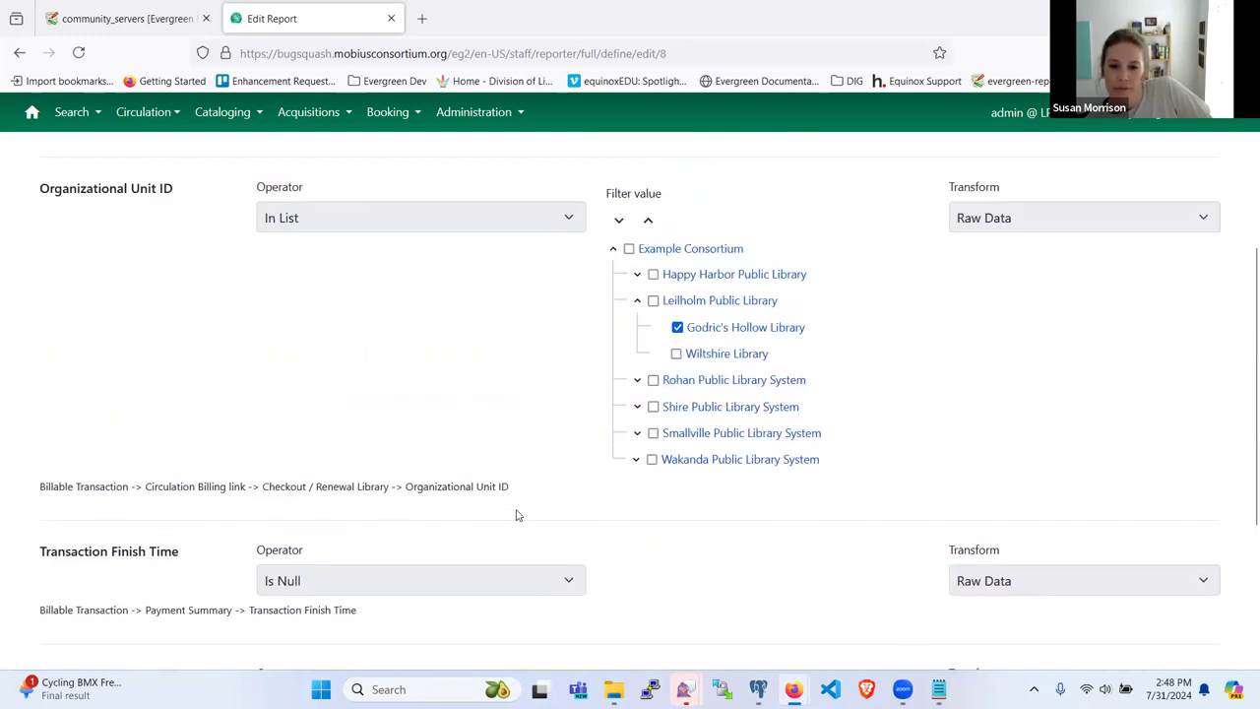
{"action": "scroll", "coordinate": [338, 385], "scroll_direction": "down", "scroll_amount": 3}
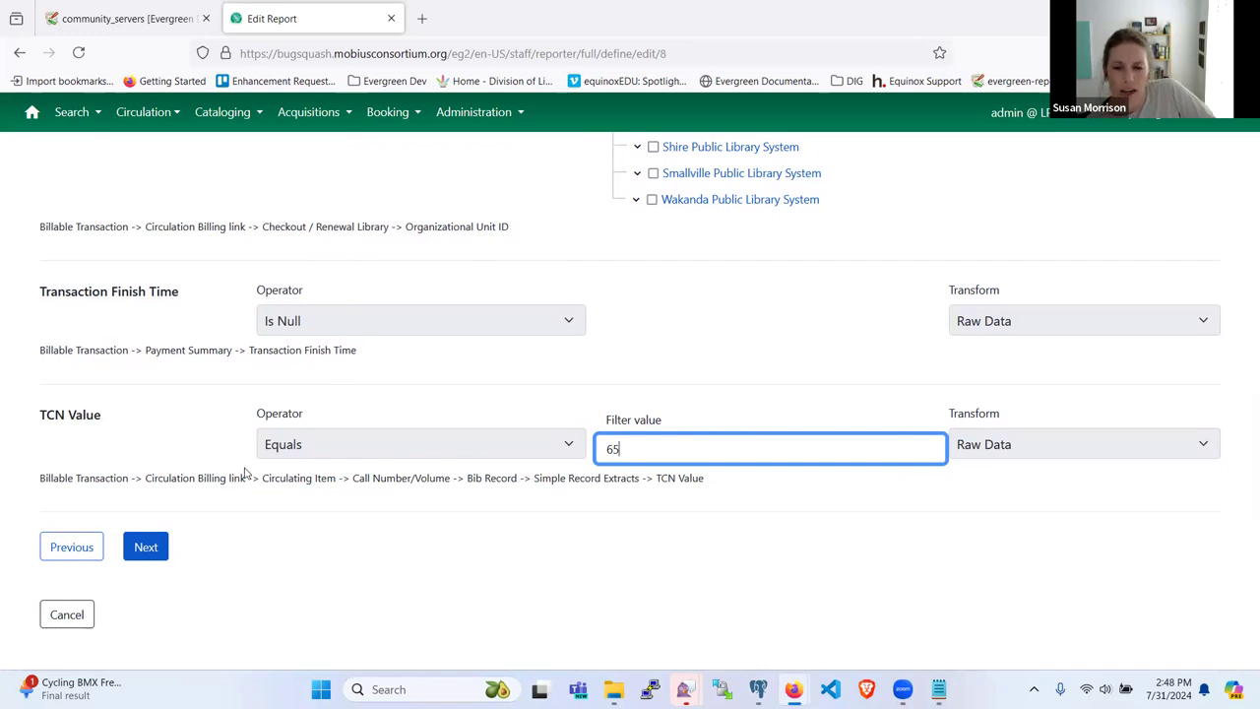
{"action": "scroll", "coordinate": [226, 458], "scroll_direction": "up", "scroll_amount": 5}
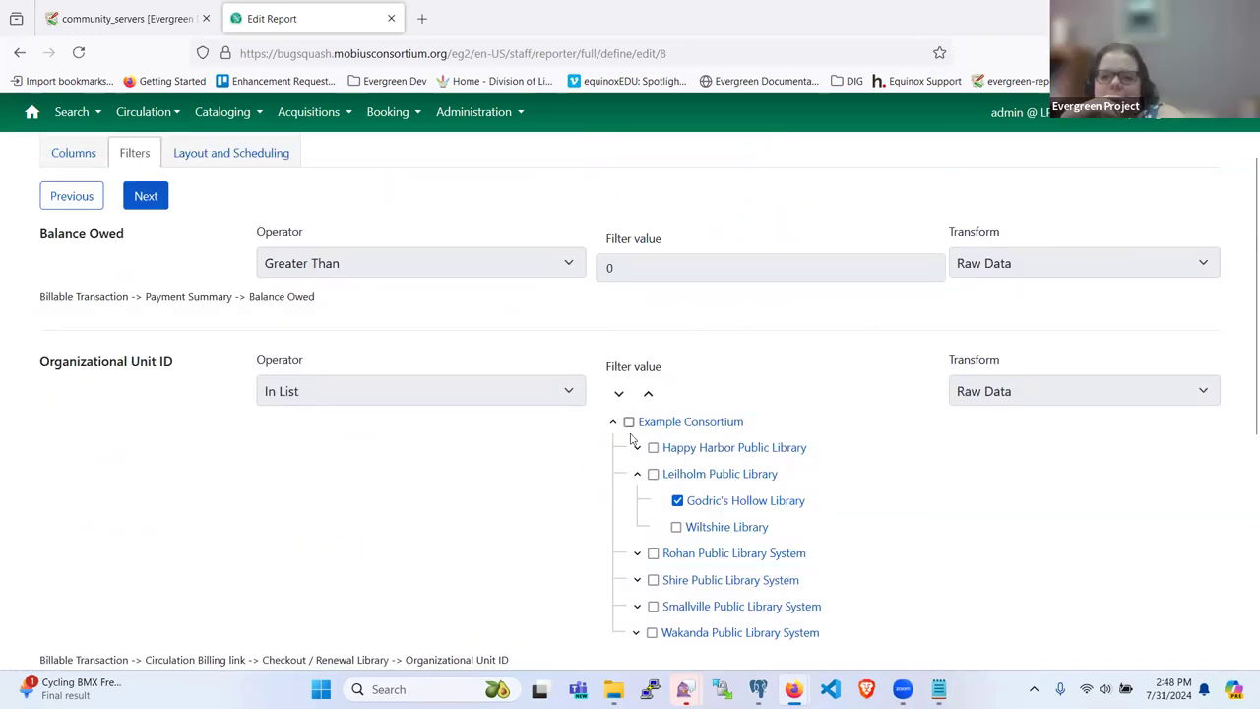
{"action": "scroll", "coordinate": [633, 440], "scroll_direction": "down", "scroll_amount": 5}
Step: Set Outputs > circ as the edited report's output folder and save and schedule it
{"action": "left_click", "coordinate": [145, 548]}
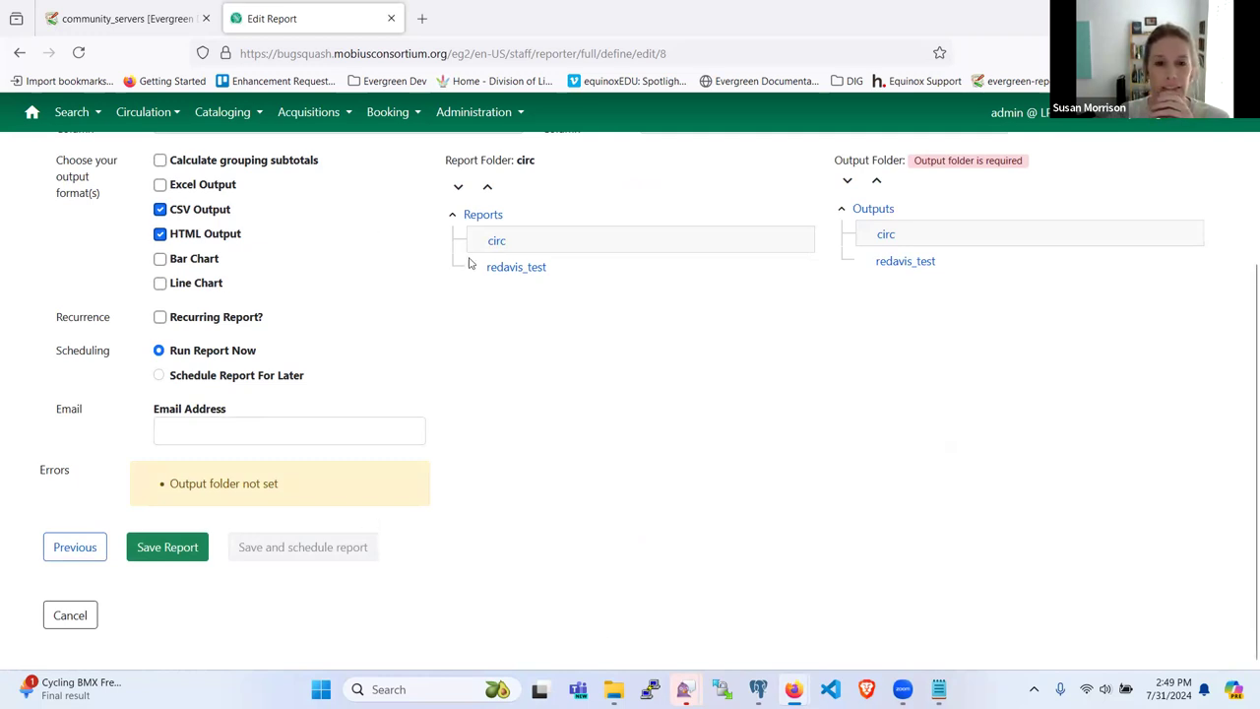
{"action": "left_click", "coordinate": [886, 235]}
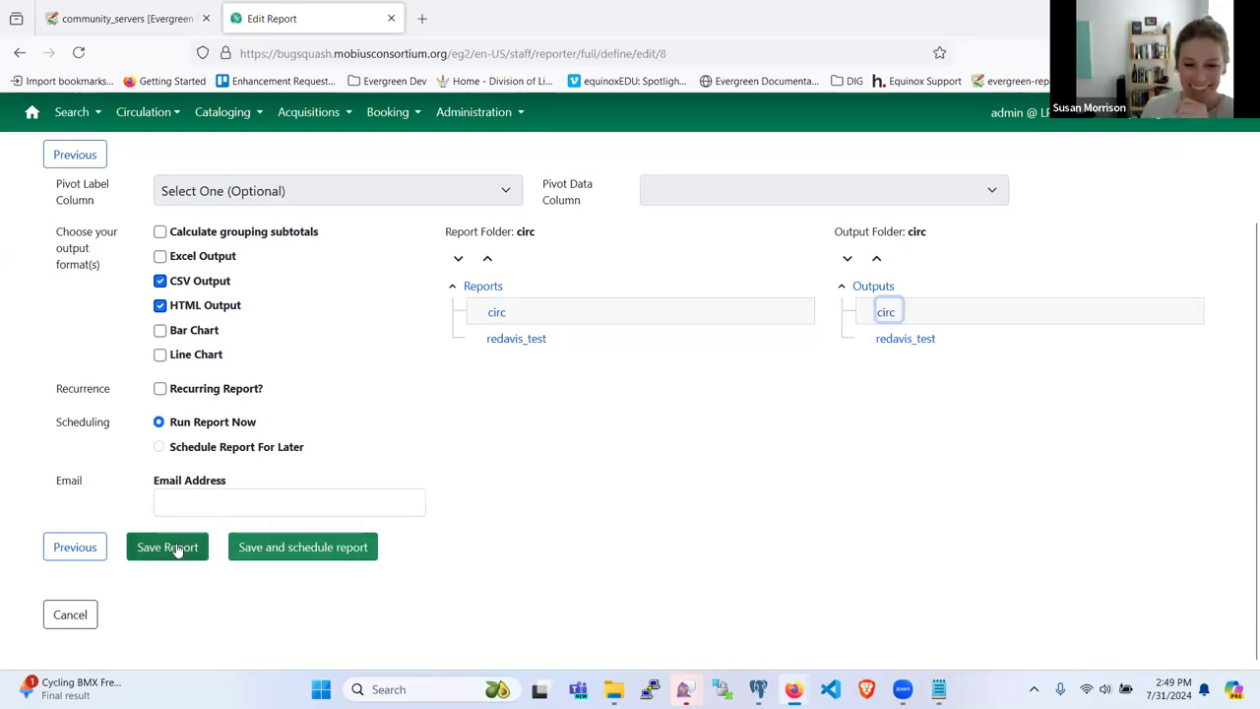
{"action": "scroll", "coordinate": [555, 473], "scroll_direction": "up", "scroll_amount": 3}
{"action": "scroll", "coordinate": [554, 473], "scroll_direction": "down", "scroll_amount": 3}
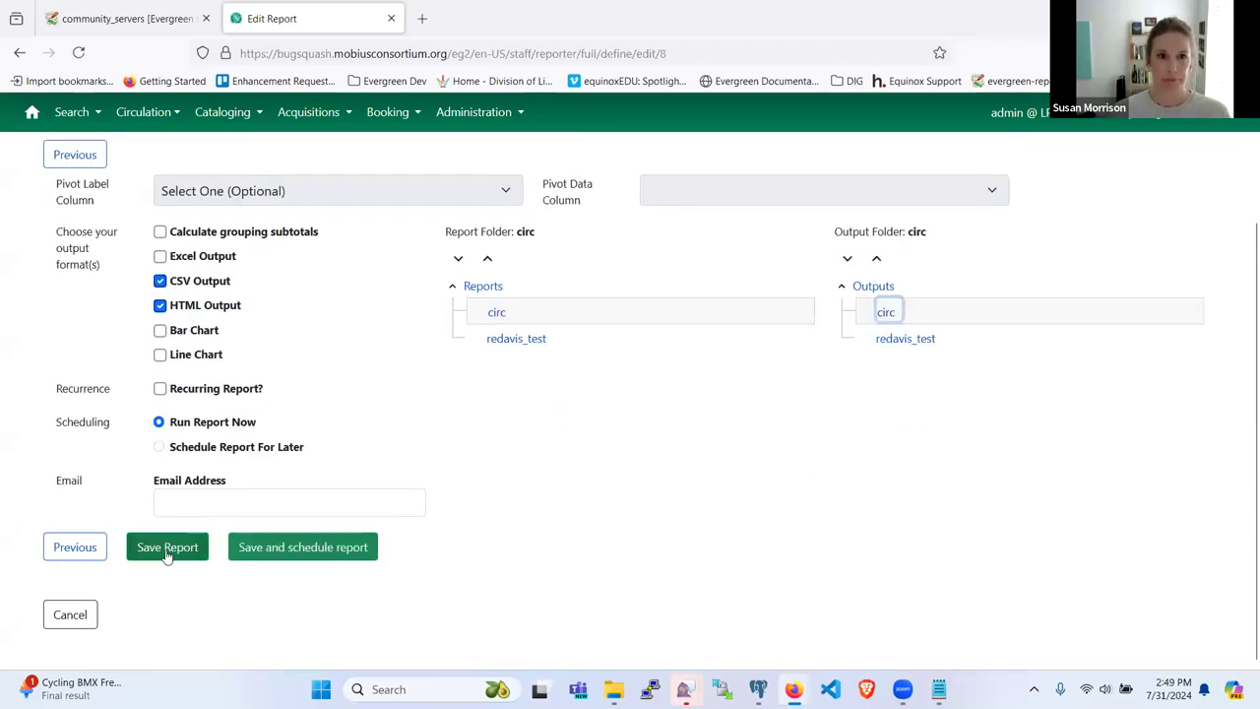
{"action": "left_click", "coordinate": [328, 549]}
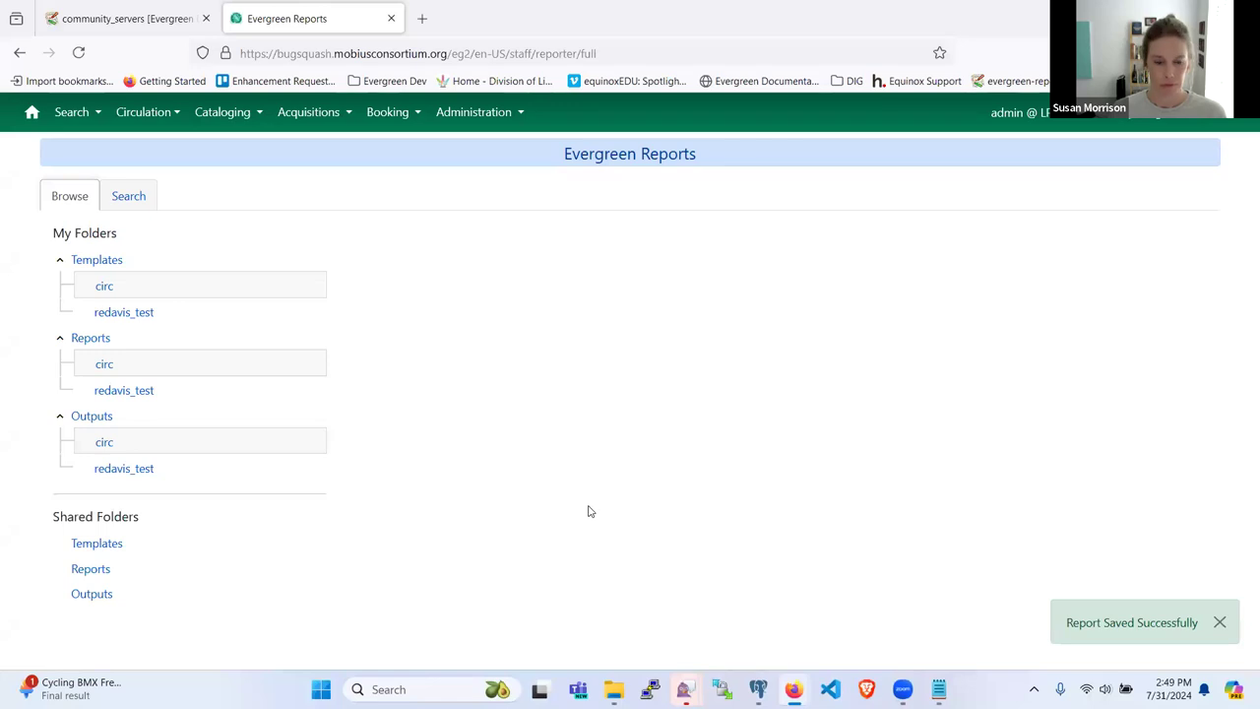
Step: In the circ outputs folder, tick the pending Open Transactions by TCN 65 run for 7/31/24, 2:49 PM
{"action": "left_click", "coordinate": [103, 443]}
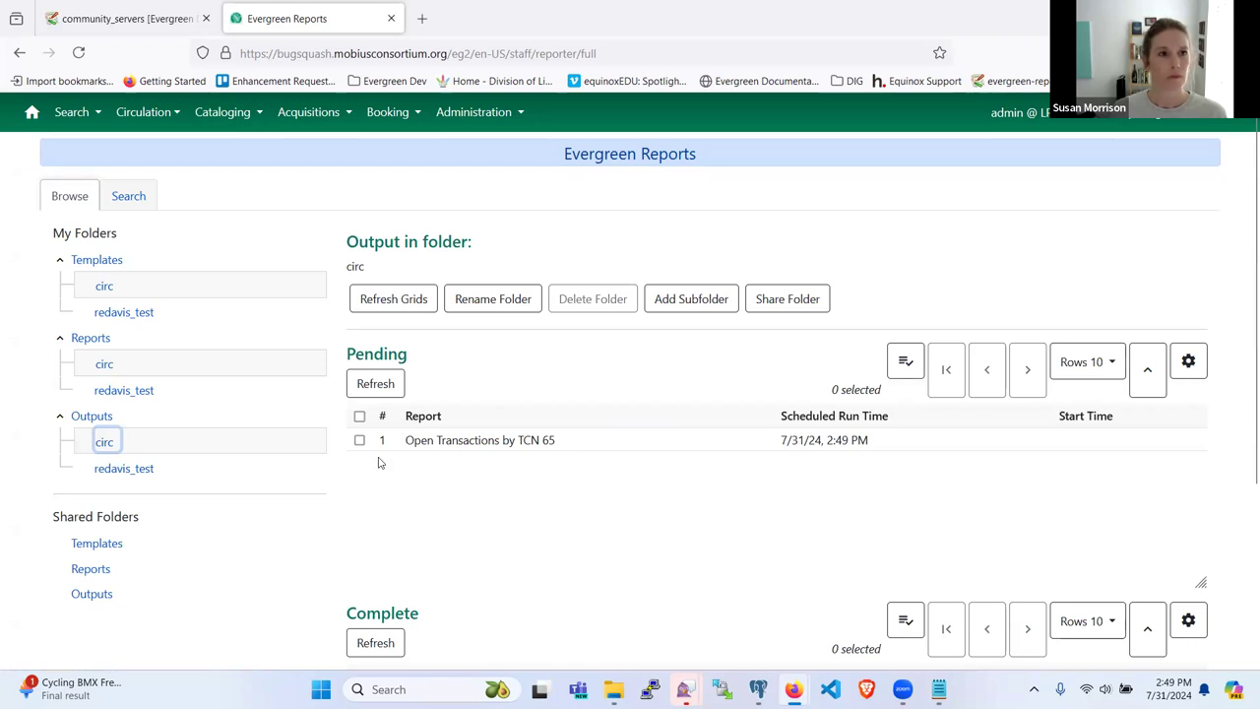
{"action": "scroll", "coordinate": [371, 523], "scroll_direction": "down", "scroll_amount": 5}
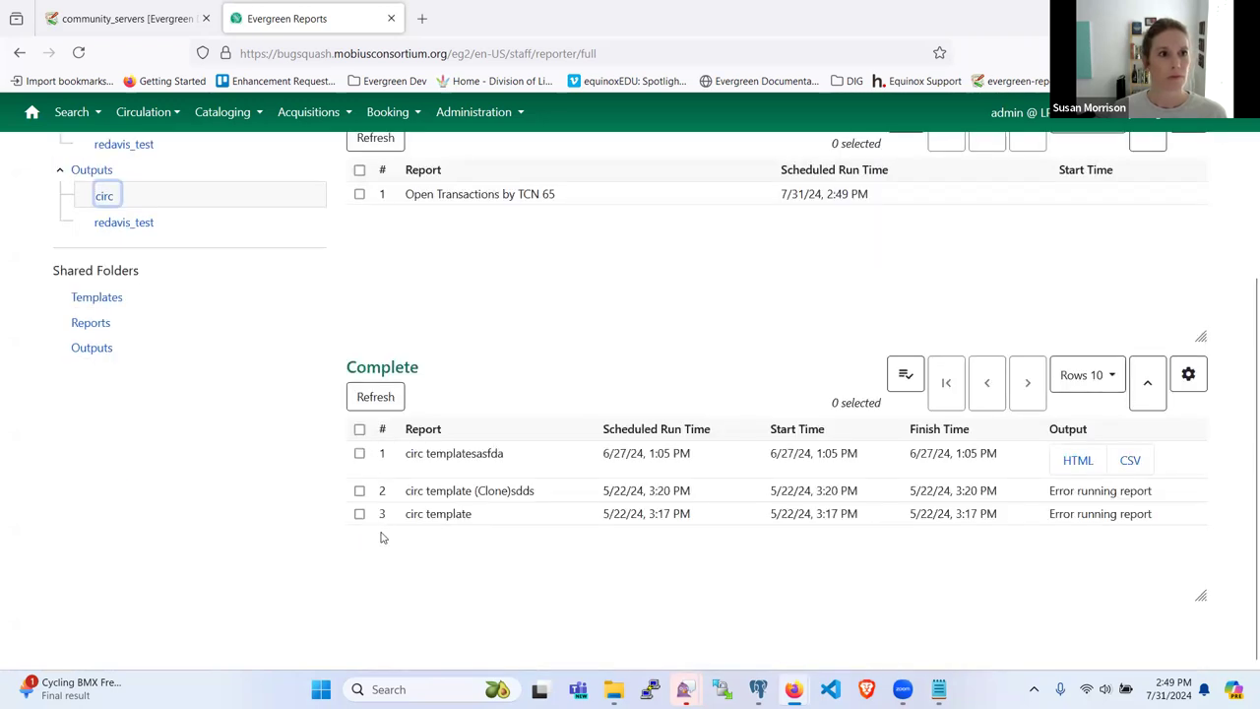
{"action": "scroll", "coordinate": [380, 520], "scroll_direction": "up", "scroll_amount": 3}
{"action": "scroll", "coordinate": [378, 522], "scroll_direction": "down", "scroll_amount": 3}
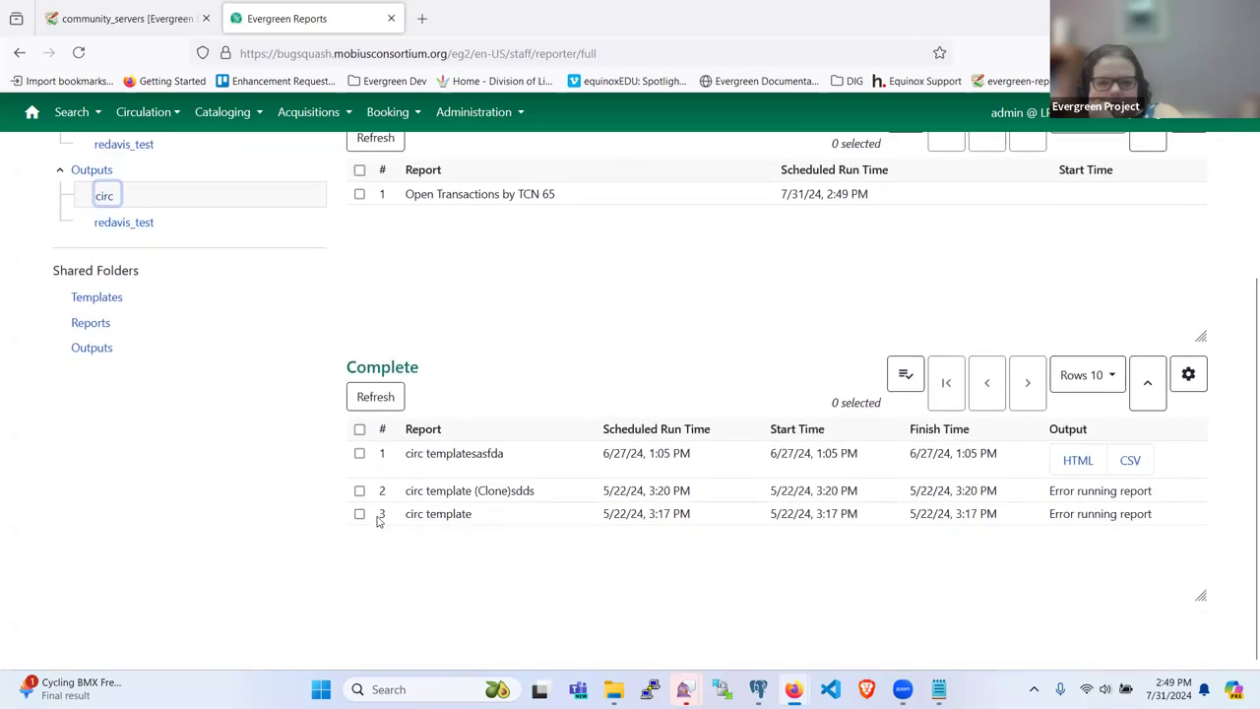
{"action": "scroll", "coordinate": [378, 522], "scroll_direction": "up", "scroll_amount": 3}
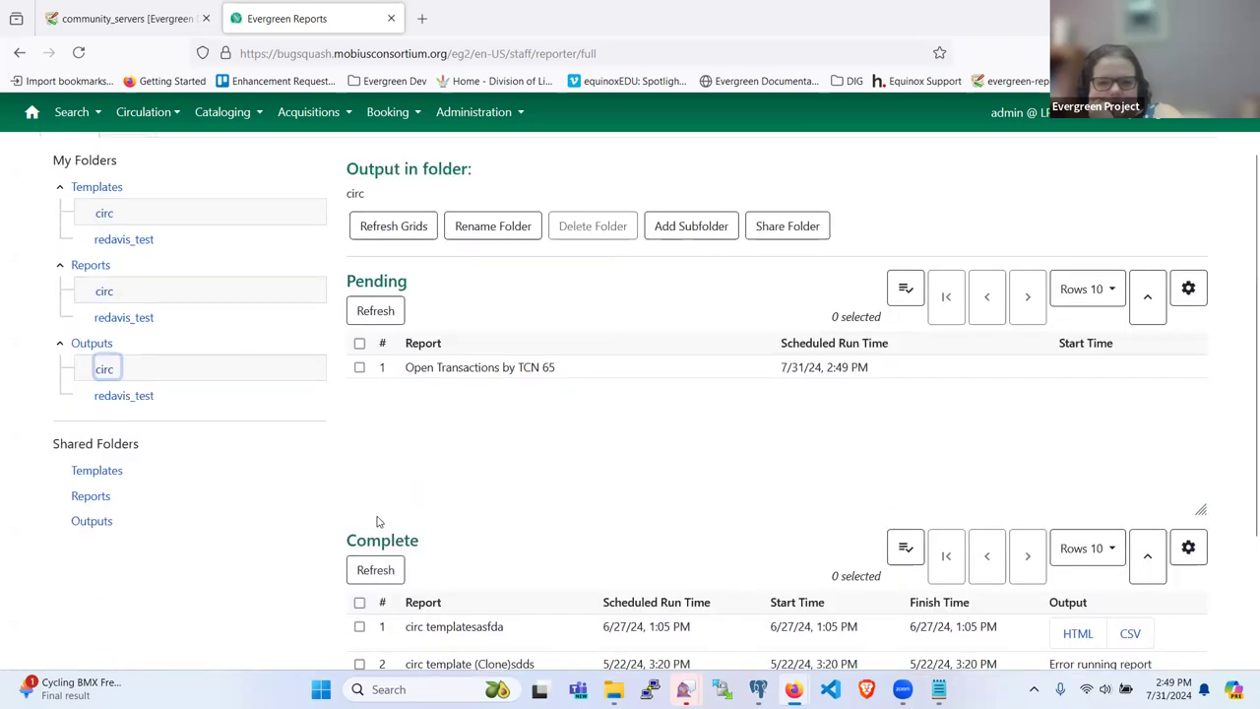
{"action": "scroll", "coordinate": [464, 535], "scroll_direction": "down", "scroll_amount": 3}
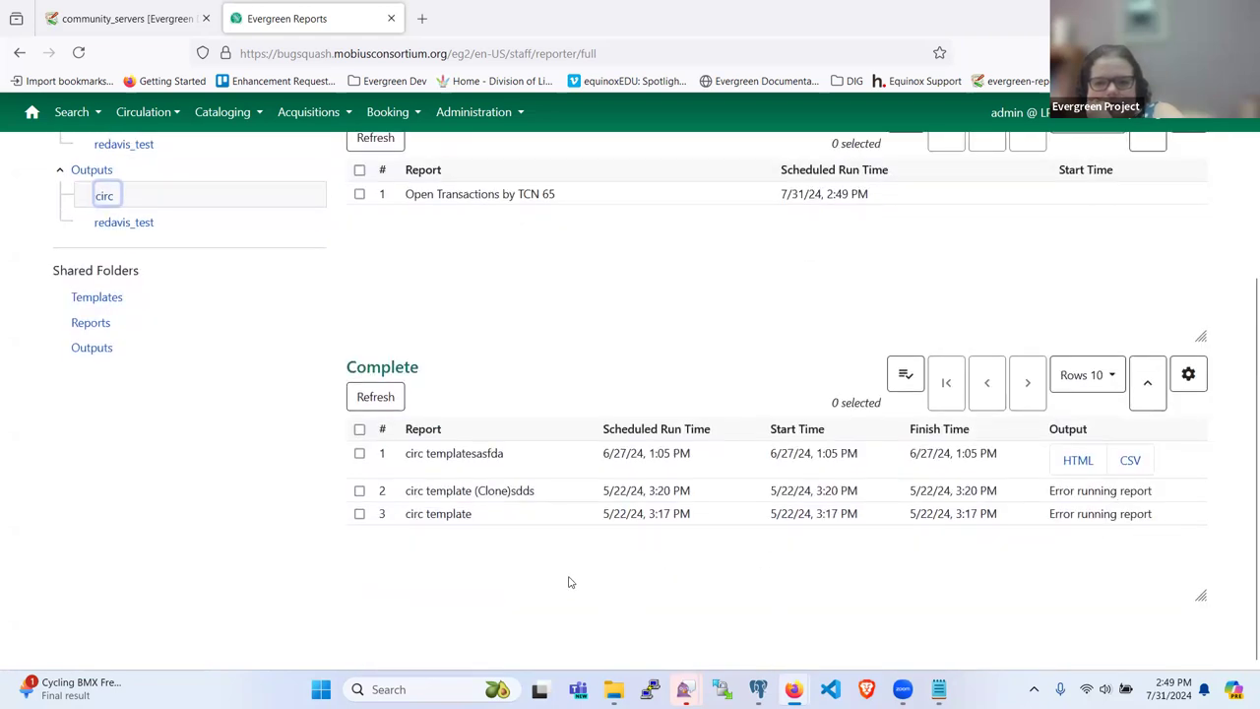
{"action": "scroll", "coordinate": [526, 552], "scroll_direction": "up", "scroll_amount": 4}
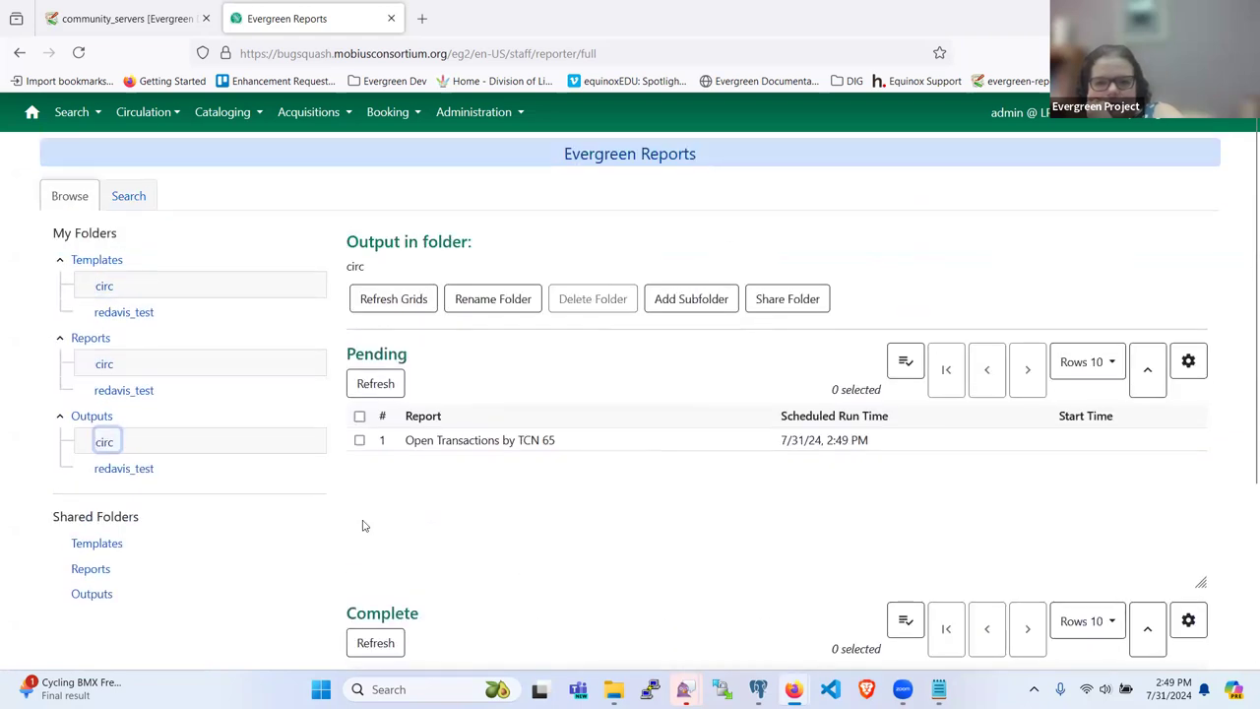
{"action": "left_click", "coordinate": [120, 469]}
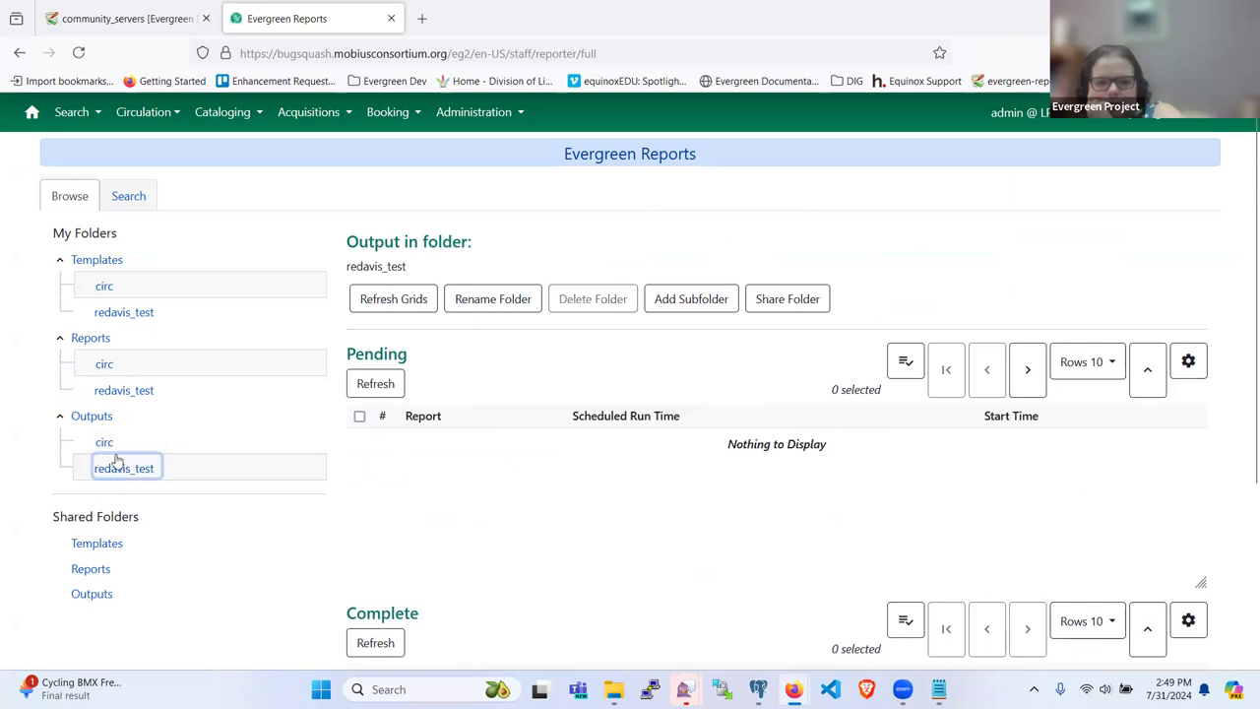
{"action": "left_click", "coordinate": [106, 443]}
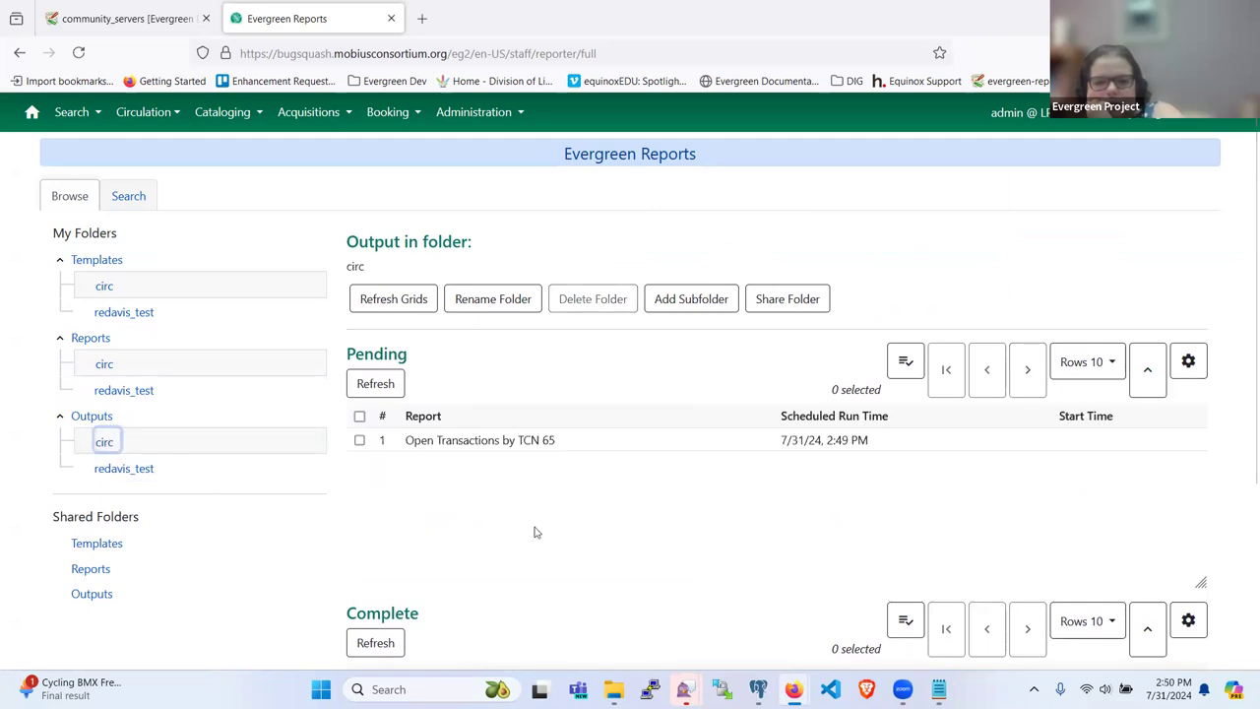
{"action": "left_click", "coordinate": [514, 442]}
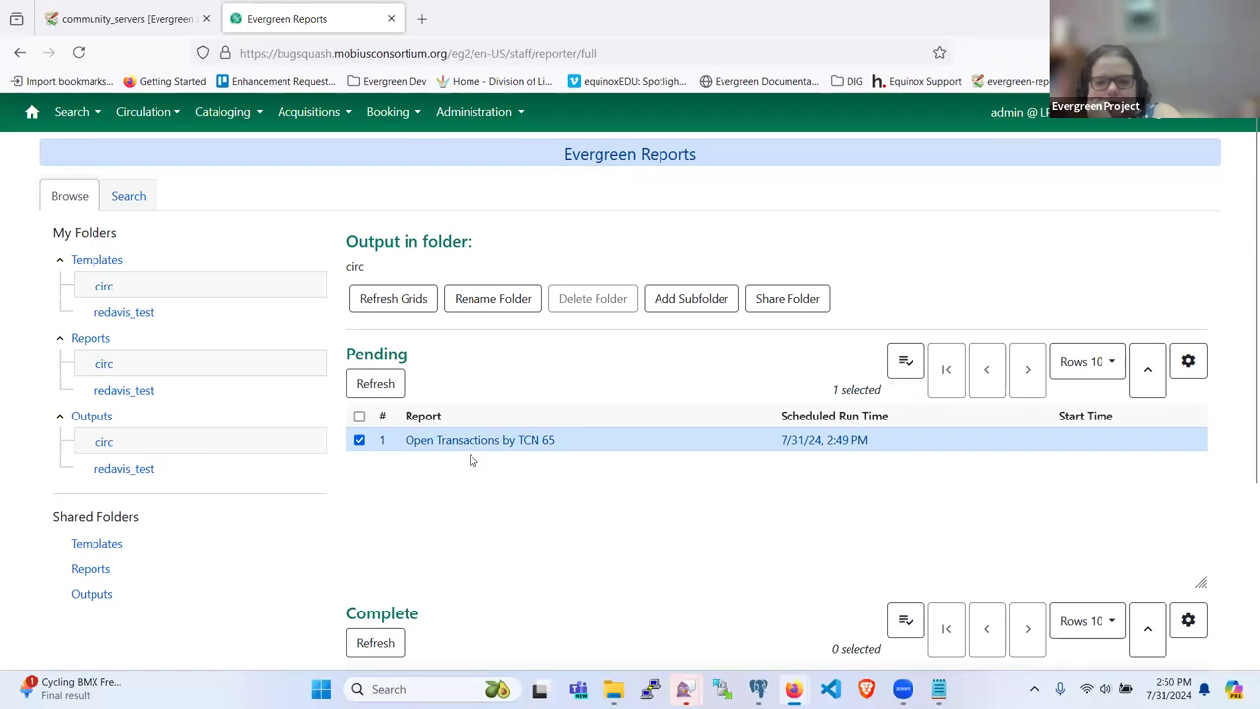
Step: Clone Open Transactions by TCN 65 from Reports > circ, opening 'Open Transactions by TCN 65 (Clone)'
{"action": "right_click", "coordinate": [110, 366]}
{"action": "left_click", "coordinate": [79, 361]}
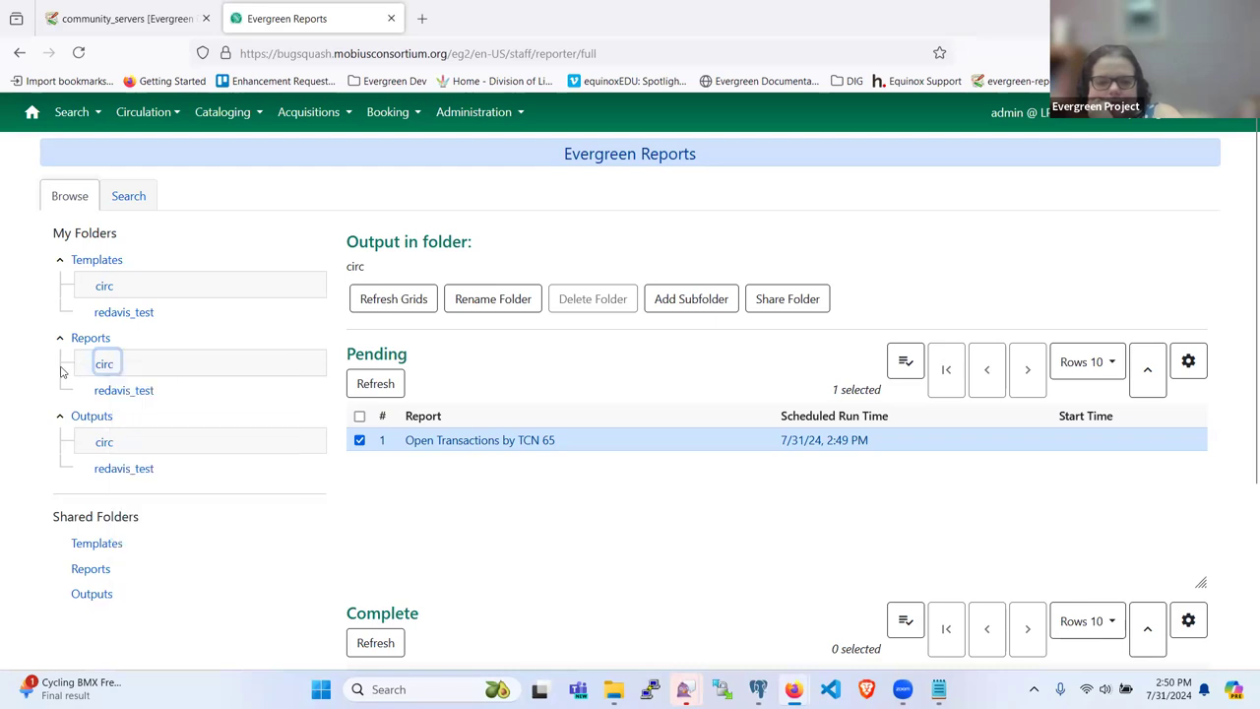
{"action": "left_click", "coordinate": [92, 362]}
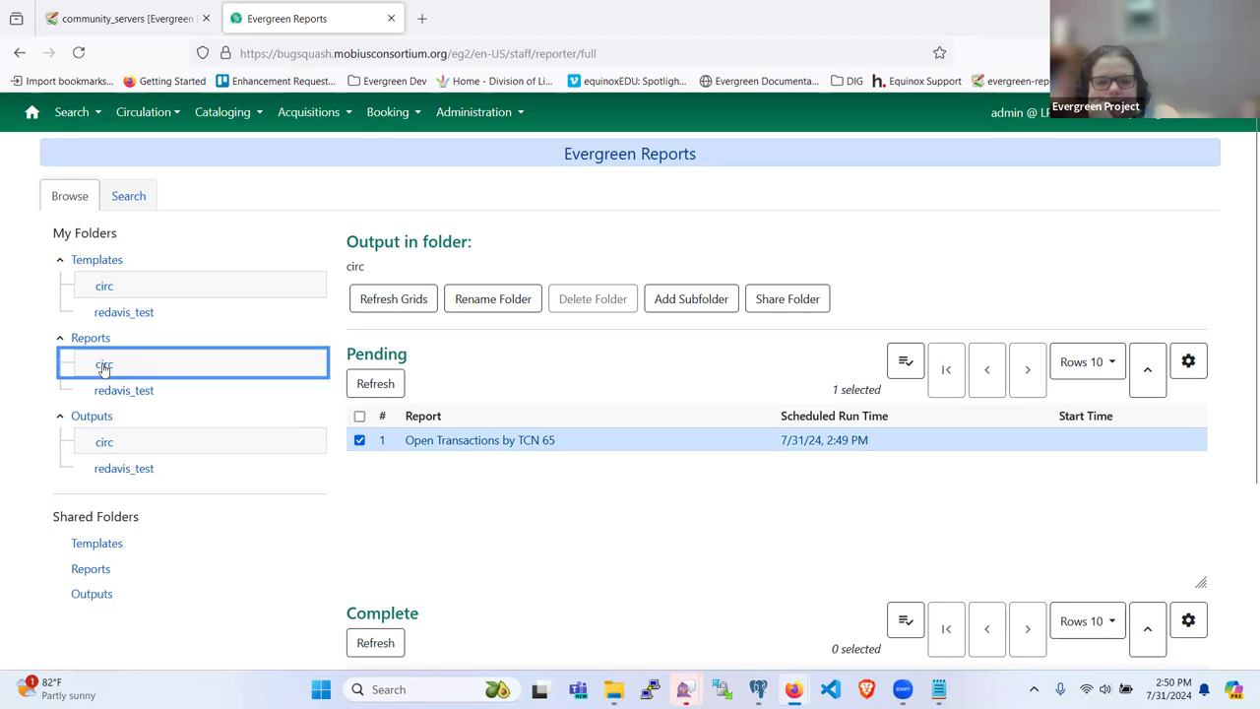
{"action": "left_click", "coordinate": [103, 366]}
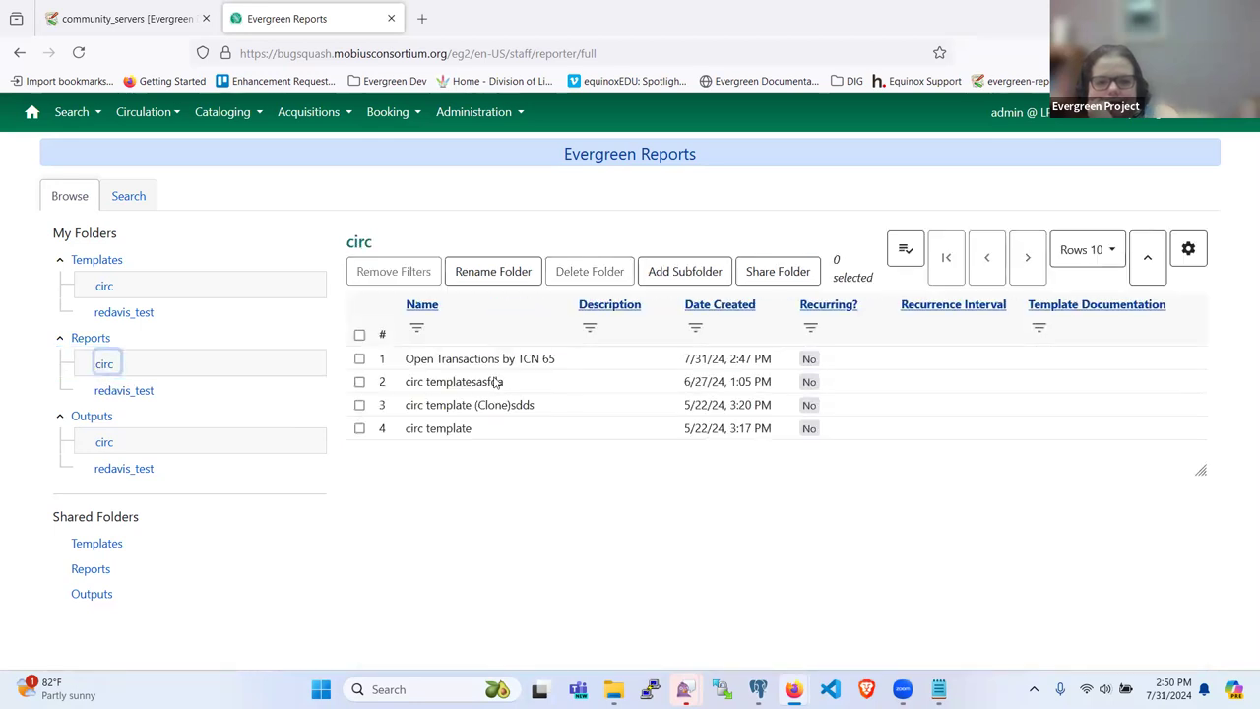
{"action": "left_click", "coordinate": [462, 356]}
{"action": "right_click", "coordinate": [462, 358]}
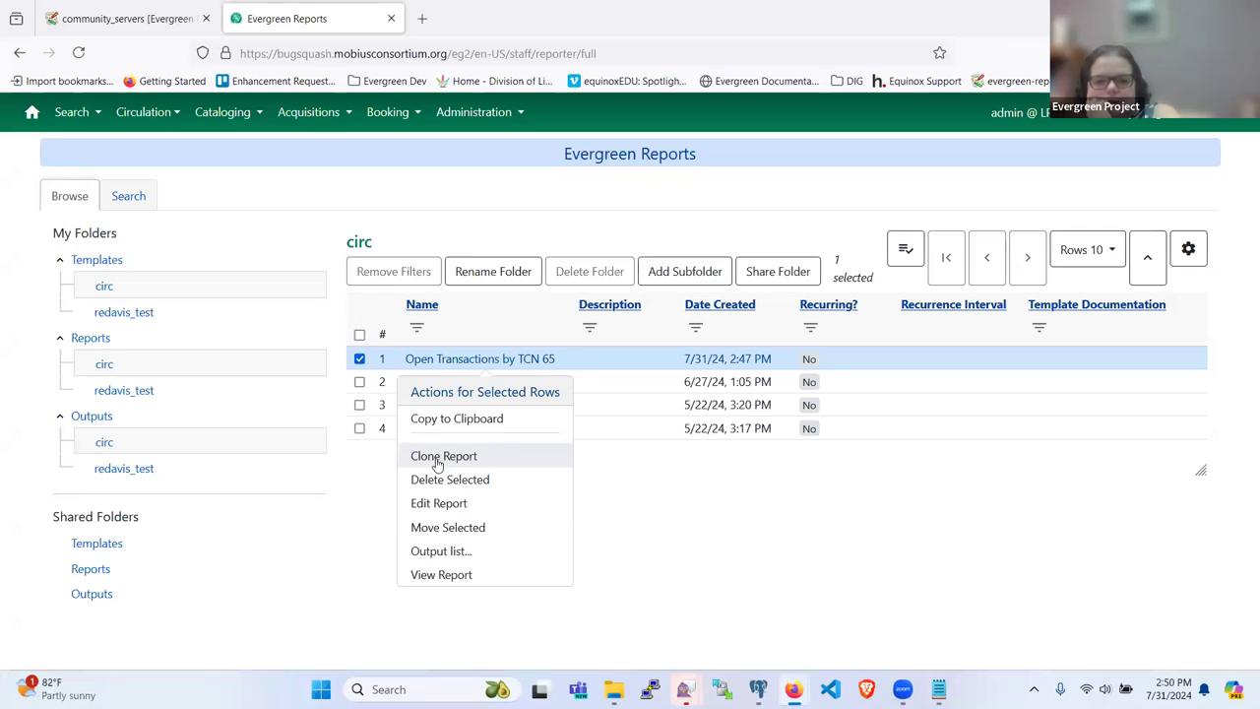
{"action": "left_click", "coordinate": [440, 458]}
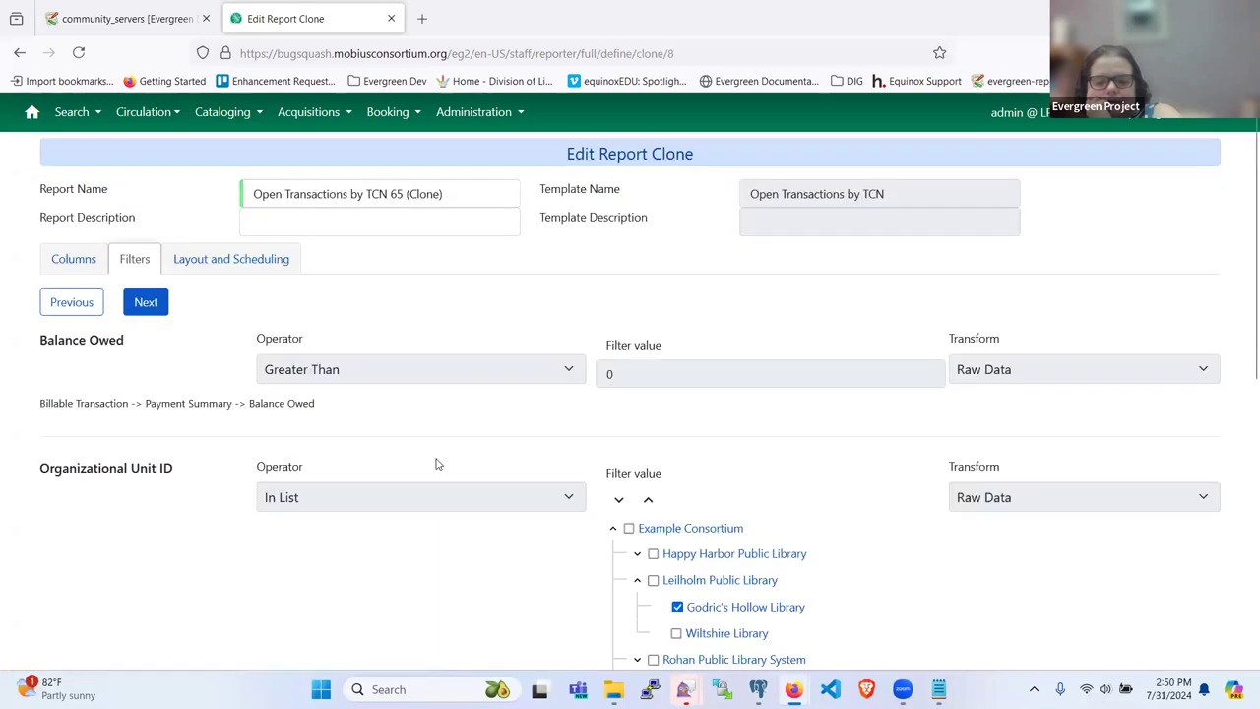
Step: Save and schedule the cloned report to run now, with output going to circ
{"action": "scroll", "coordinate": [456, 484], "scroll_direction": "down", "scroll_amount": 5}
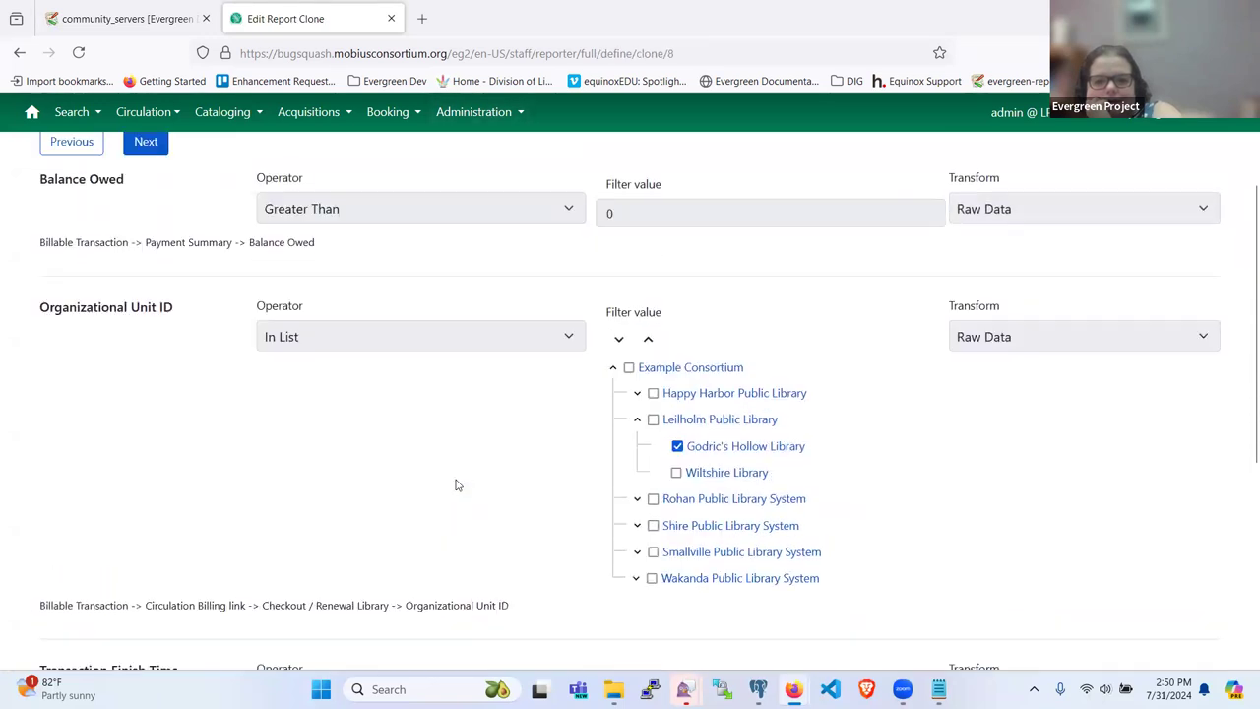
{"action": "scroll", "coordinate": [456, 484], "scroll_direction": "down", "scroll_amount": 1}
{"action": "scroll", "coordinate": [456, 484], "scroll_direction": "up", "scroll_amount": 3}
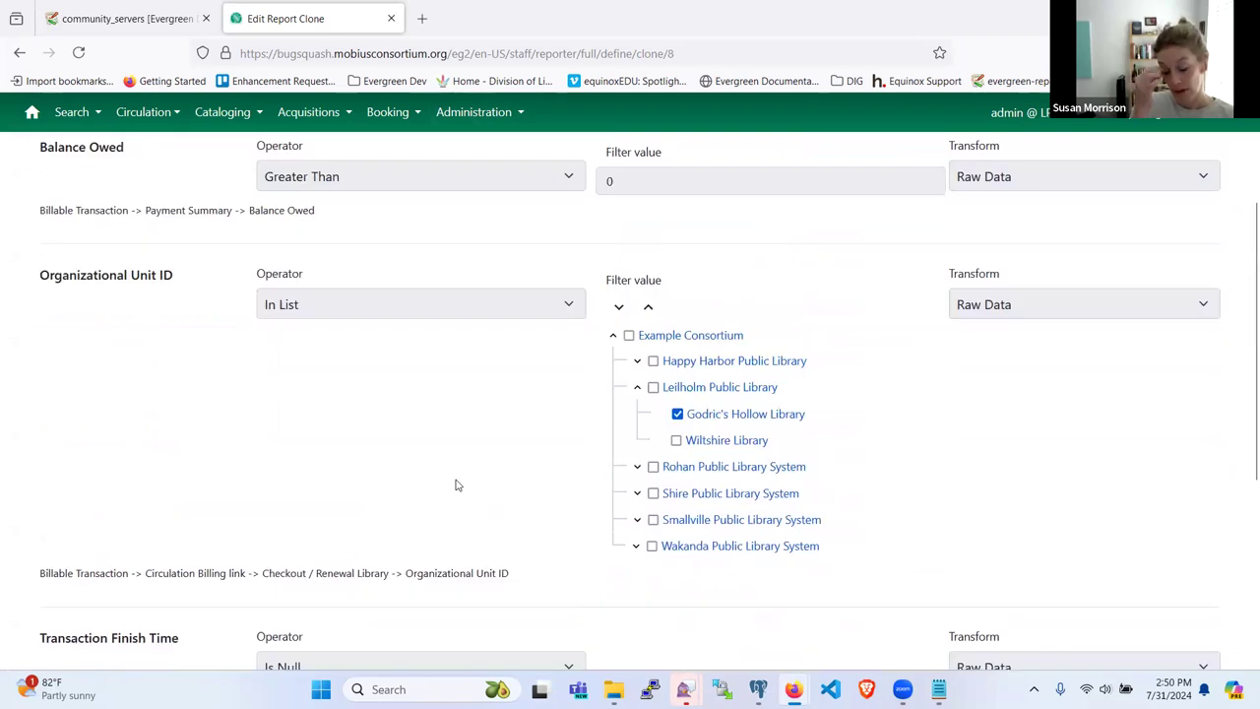
{"action": "scroll", "coordinate": [456, 484], "scroll_direction": "down", "scroll_amount": 4}
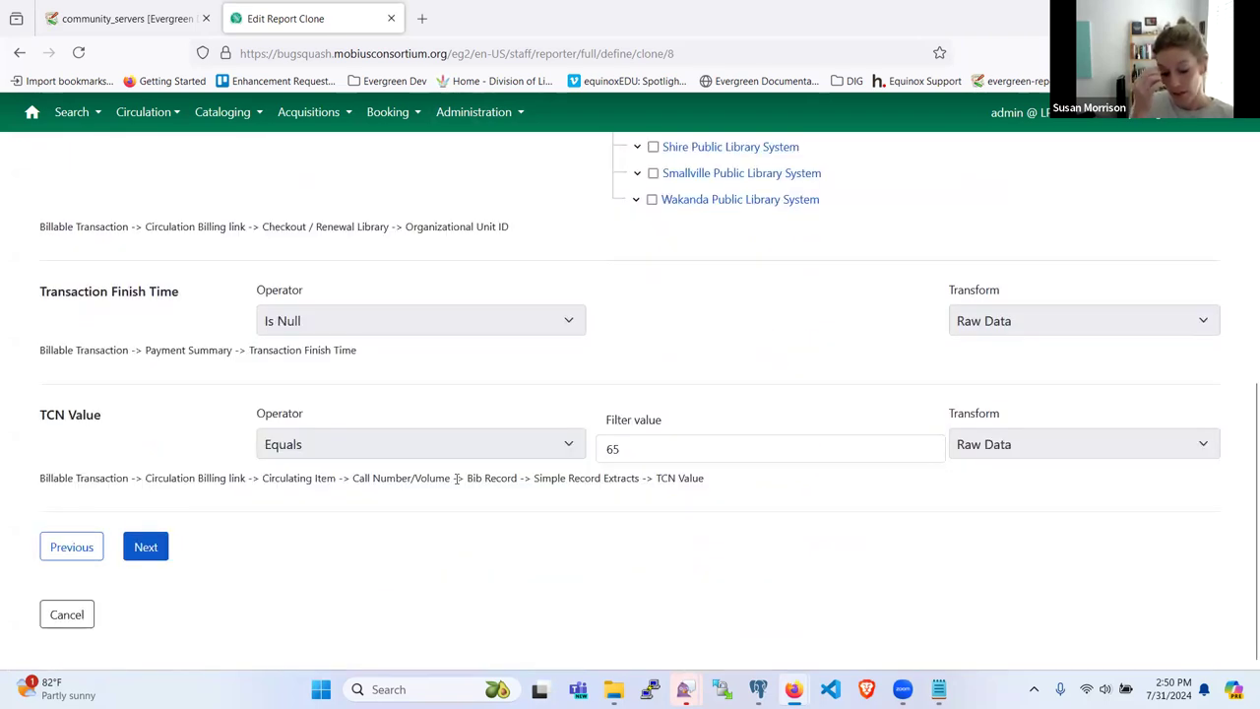
{"action": "left_click", "coordinate": [138, 553]}
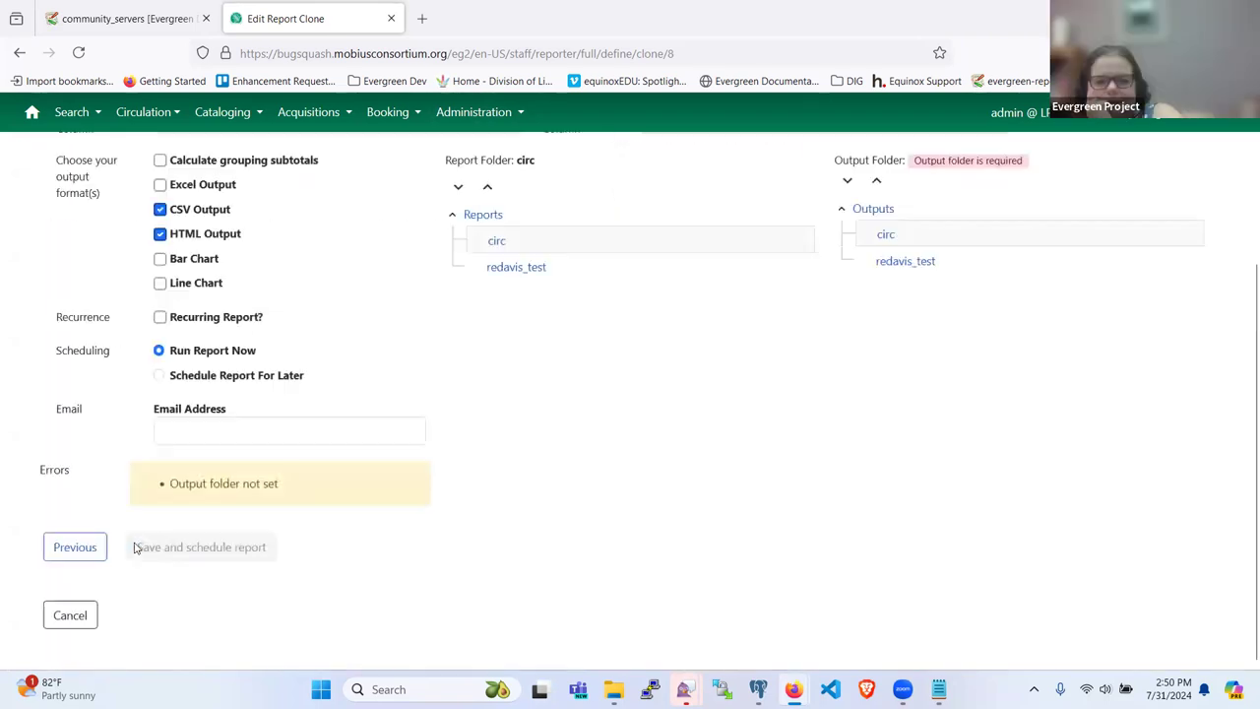
{"action": "scroll", "coordinate": [514, 456], "scroll_direction": "up", "scroll_amount": 2}
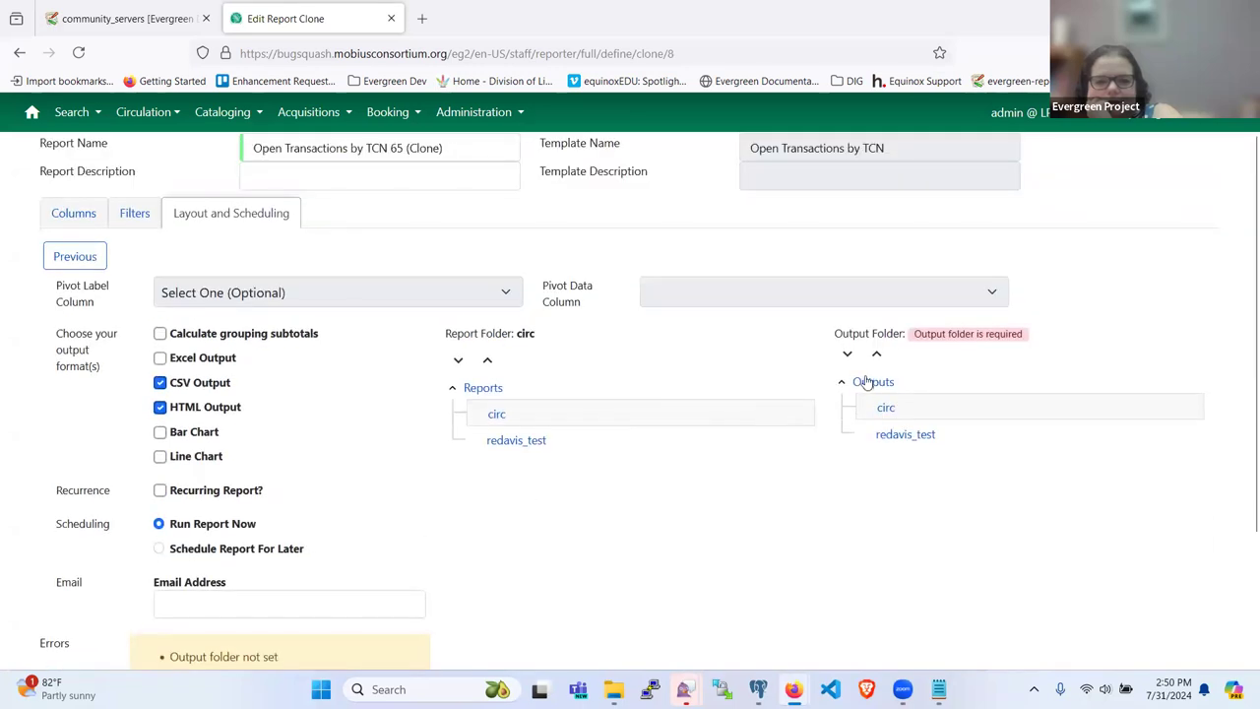
{"action": "left_click", "coordinate": [886, 408]}
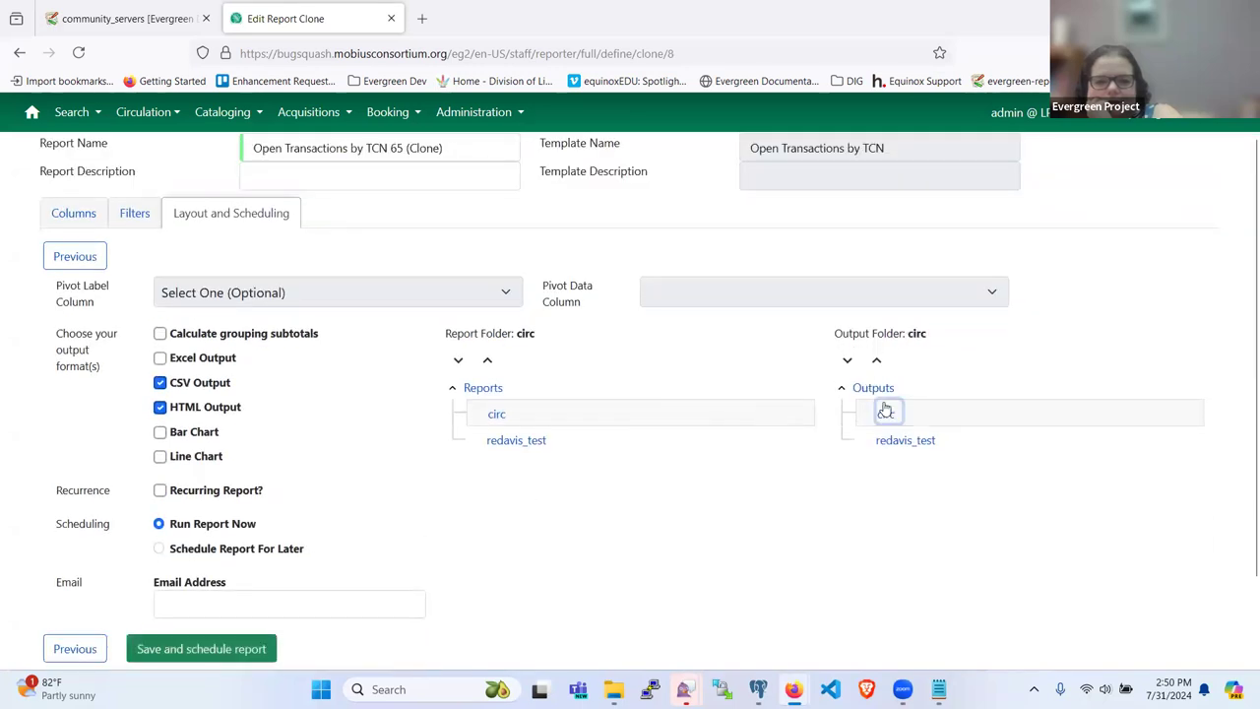
{"action": "scroll", "coordinate": [466, 488], "scroll_direction": "down", "scroll_amount": 1}
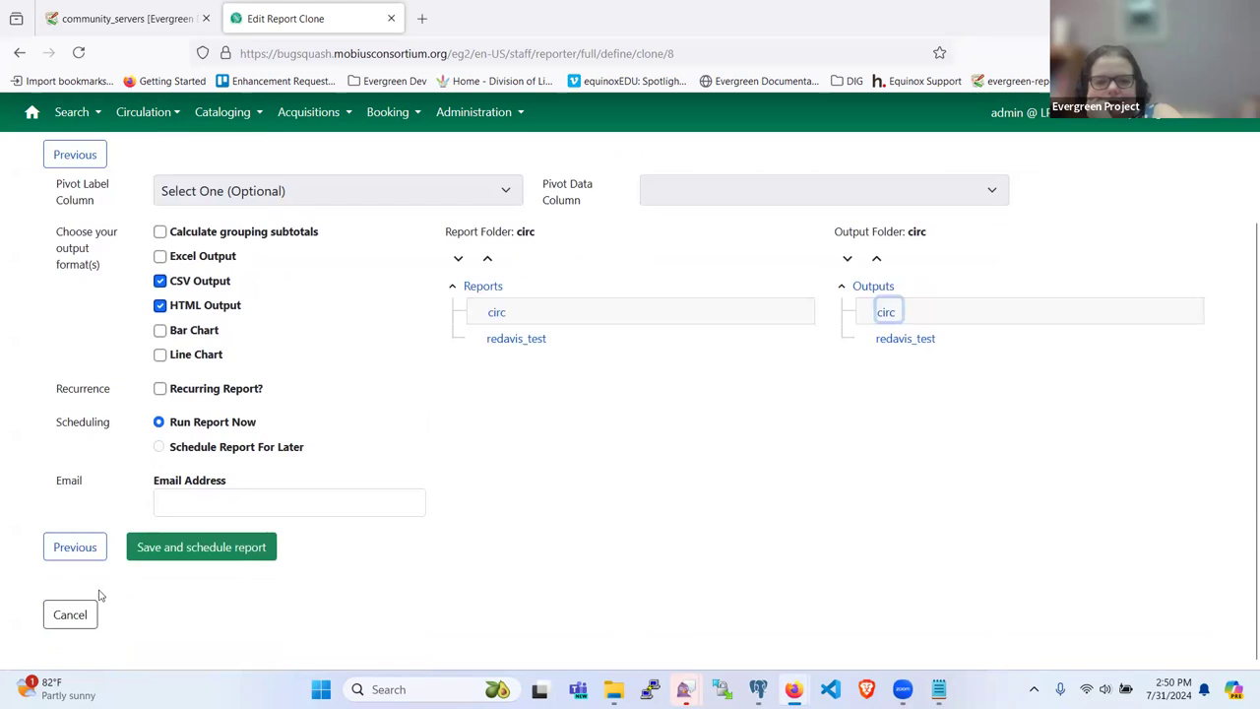
{"action": "left_click", "coordinate": [228, 553]}
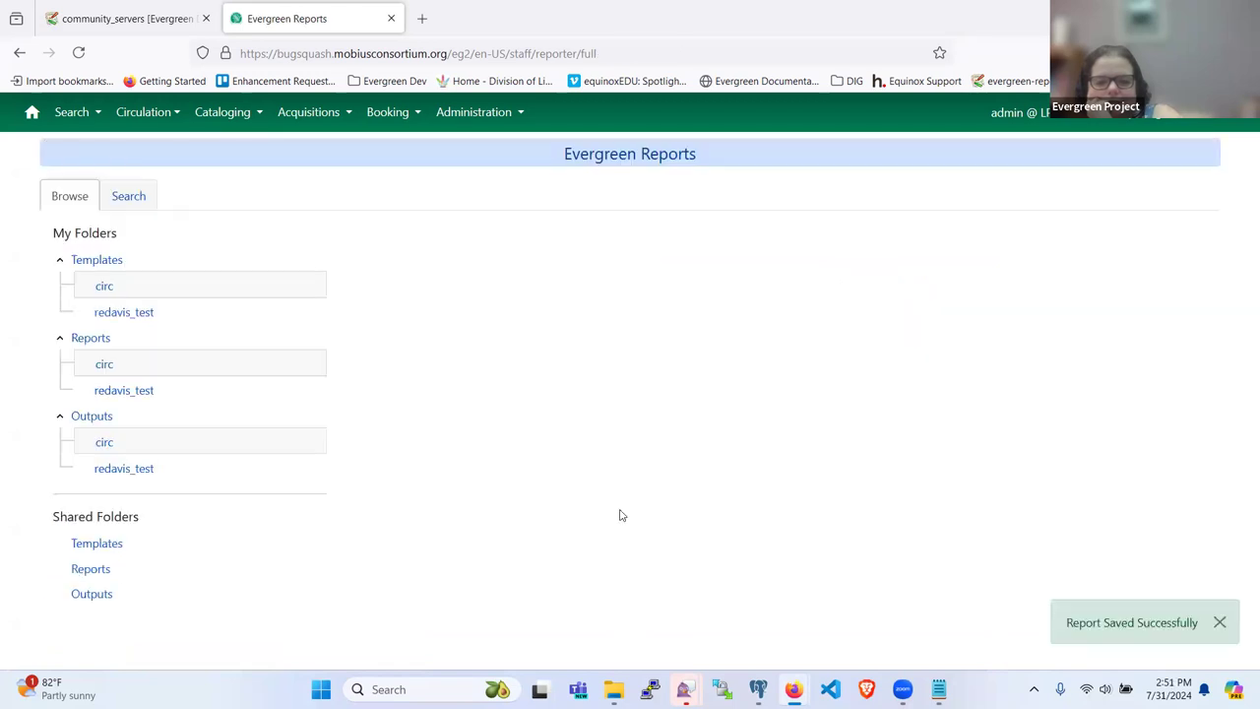
Step: Refresh the circ outputs Pending grid to show the clone pending for 7/31/24, 2:51 PM
{"action": "left_click", "coordinate": [103, 443]}
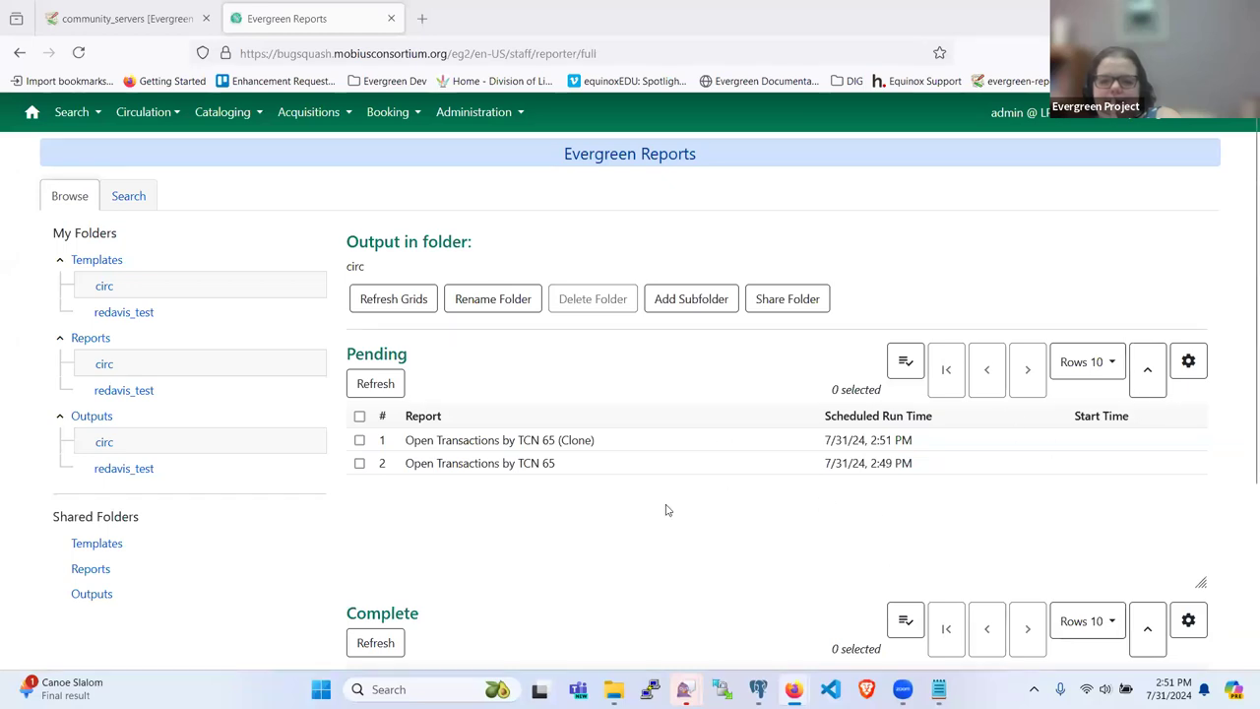
{"action": "scroll", "coordinate": [667, 509], "scroll_direction": "down", "scroll_amount": 3}
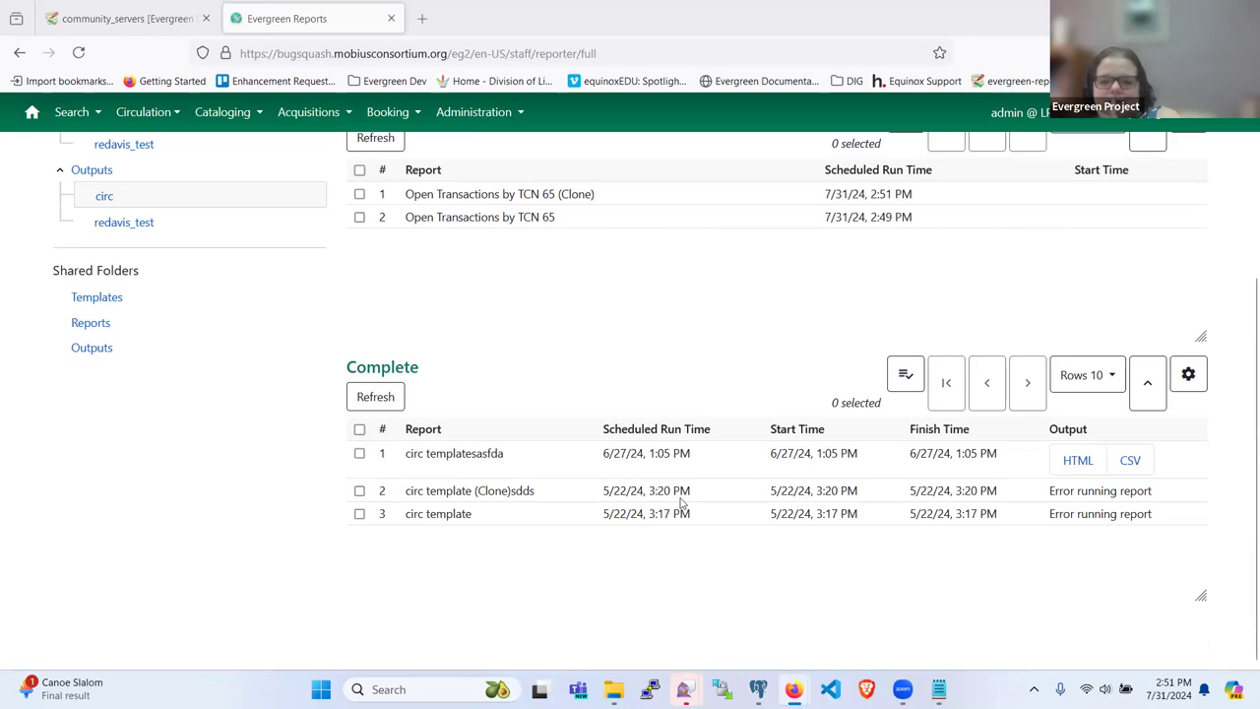
{"action": "scroll", "coordinate": [652, 520], "scroll_direction": "up", "scroll_amount": 3}
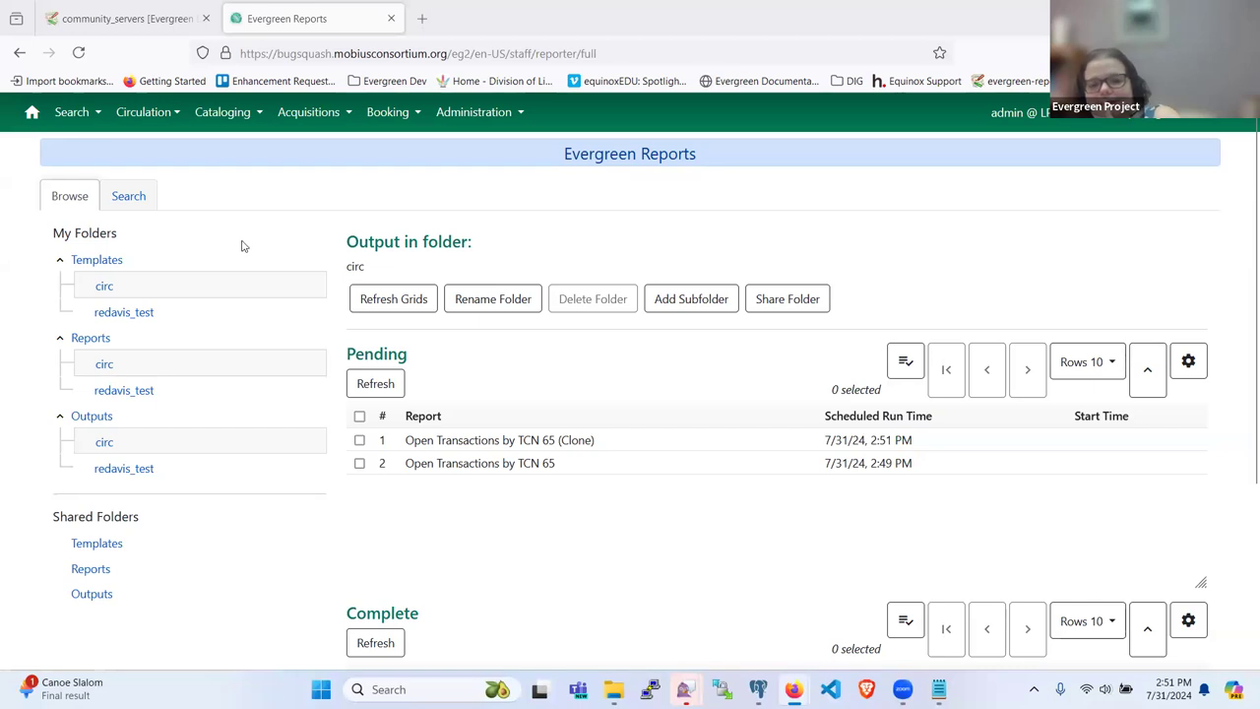
{"action": "left_click", "coordinate": [375, 384]}
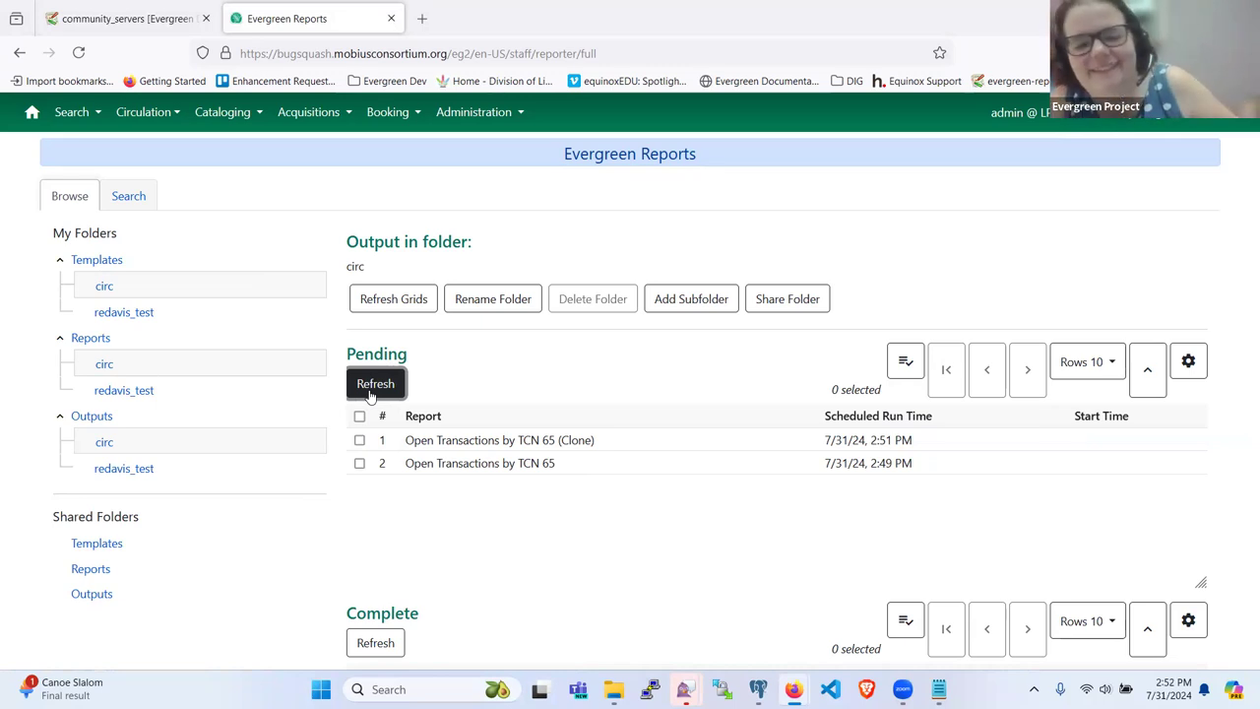
{"action": "left_click", "coordinate": [371, 395]}
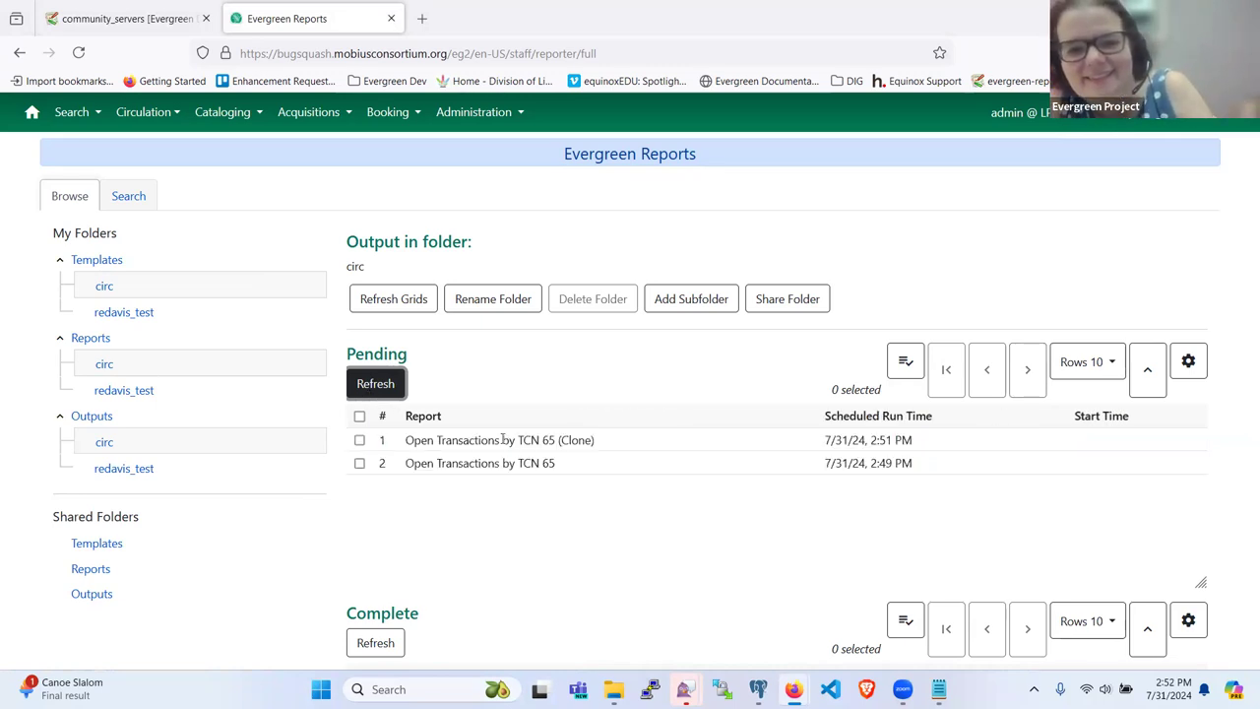
{"action": "scroll", "coordinate": [663, 455], "scroll_direction": "down", "scroll_amount": 2}
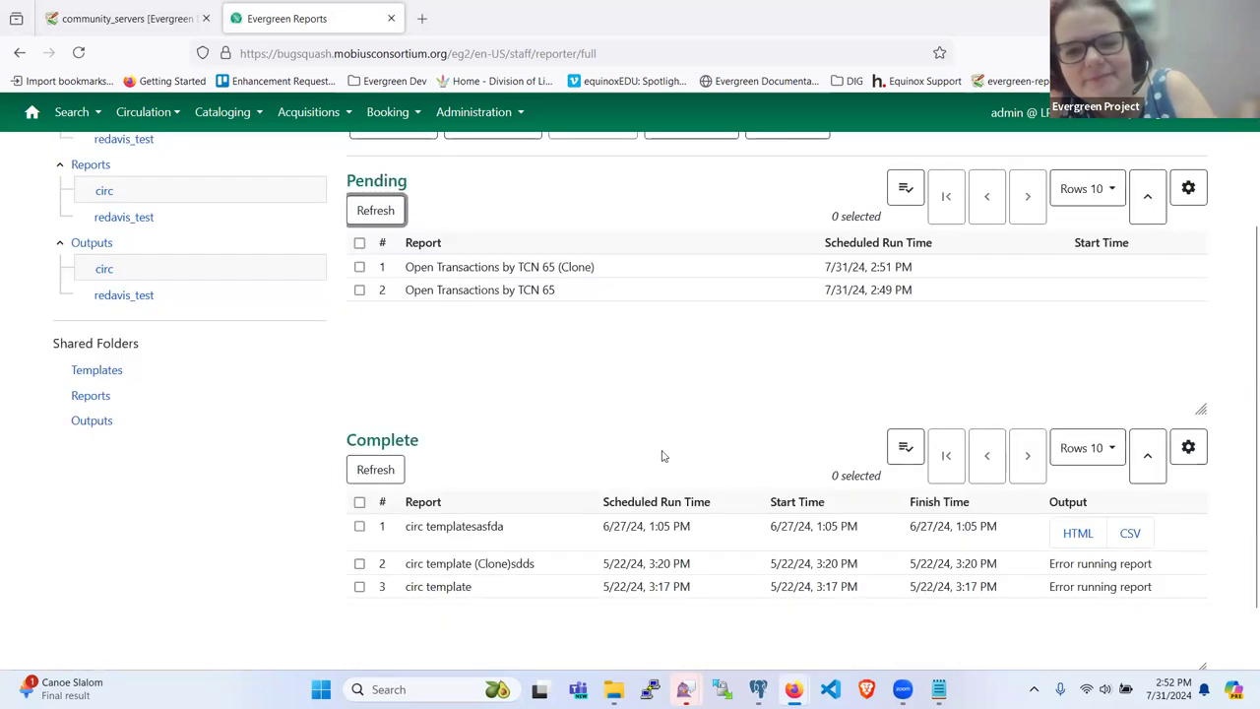
{"action": "scroll", "coordinate": [662, 456], "scroll_direction": "up", "scroll_amount": 1}
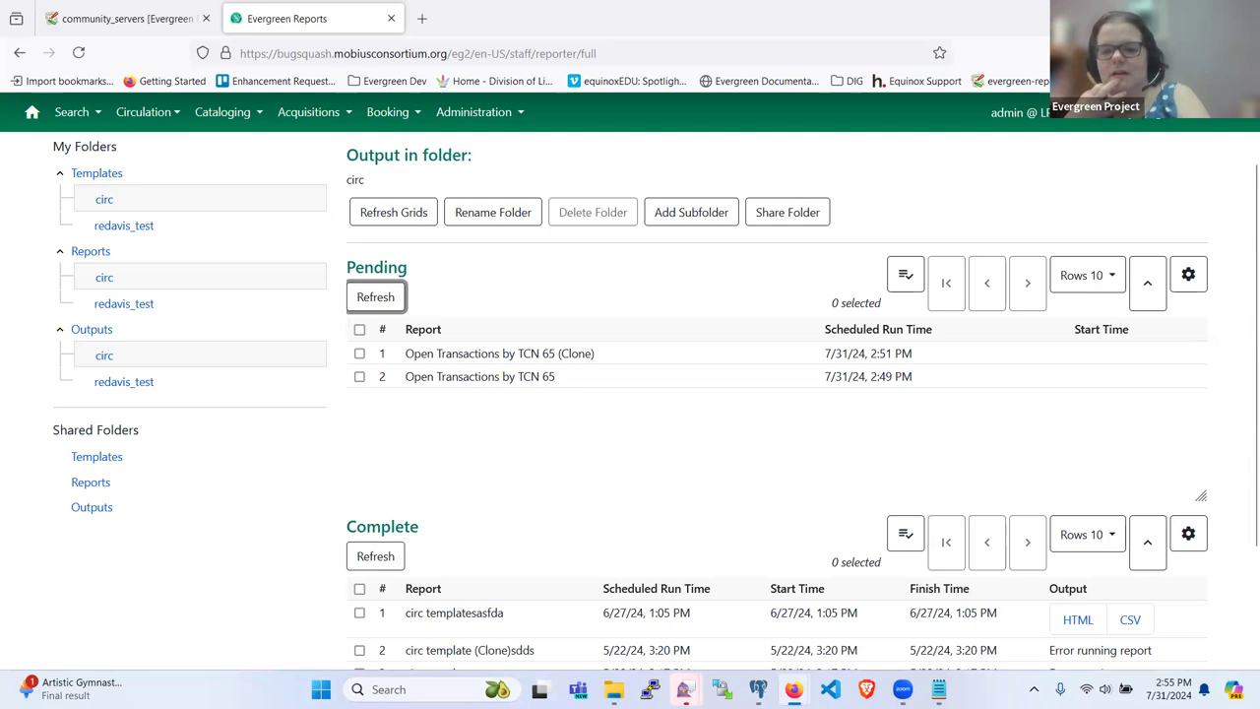
{"action": "mouse_move", "coordinate": [794, 689]}
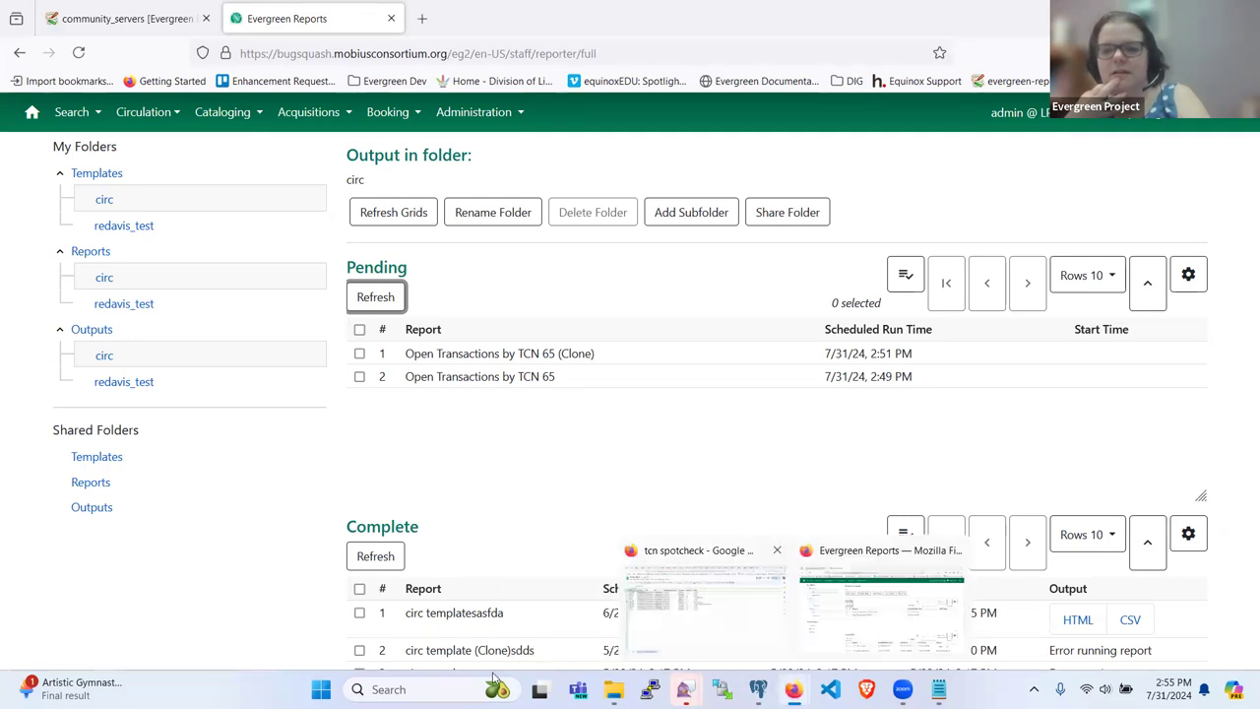